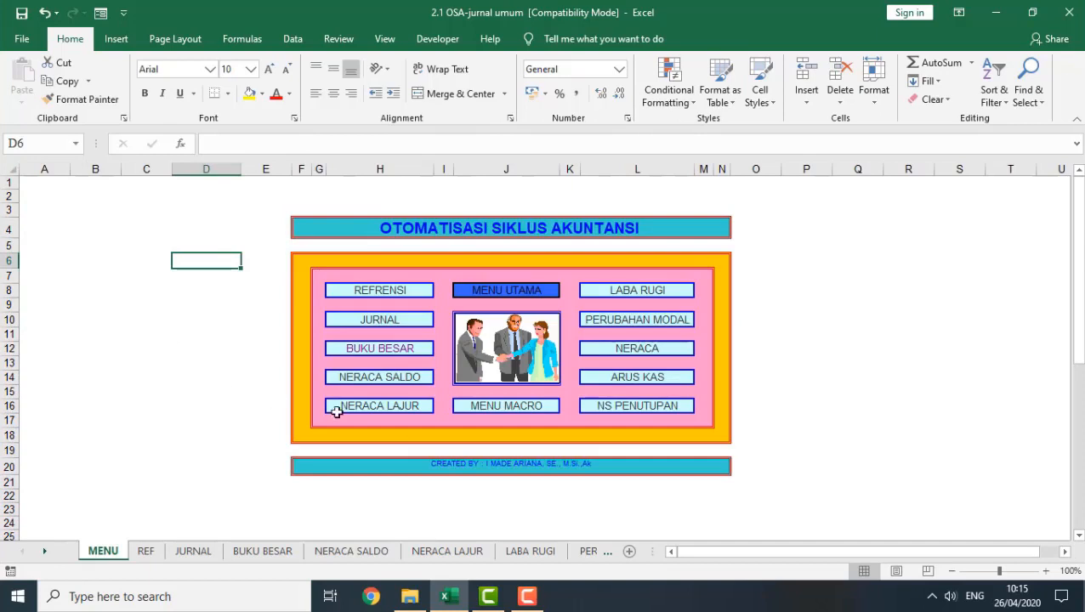
Step: View the NERACA LAJUR and LABA RUGI sheets through the main menu's links, returning to the MENU sheet after each
click(369, 411)
click(369, 410)
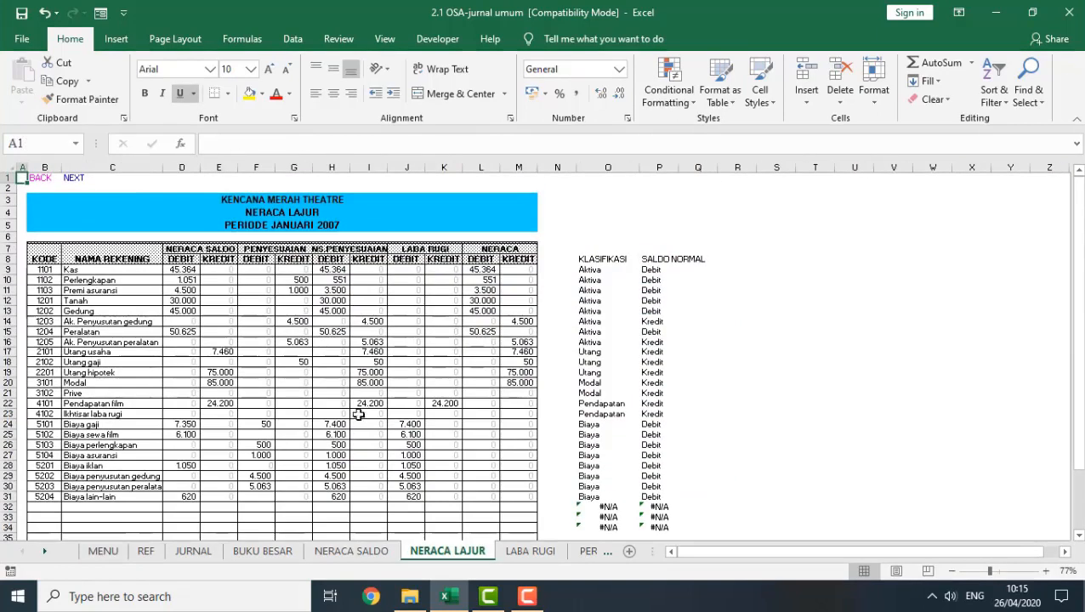
click(97, 549)
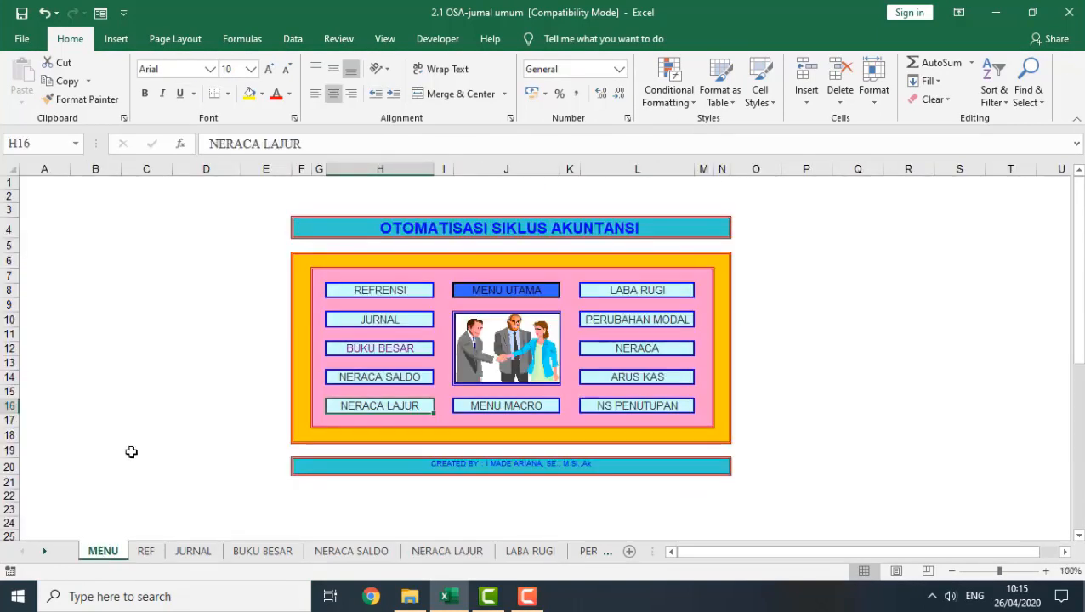
click(640, 297)
click(639, 293)
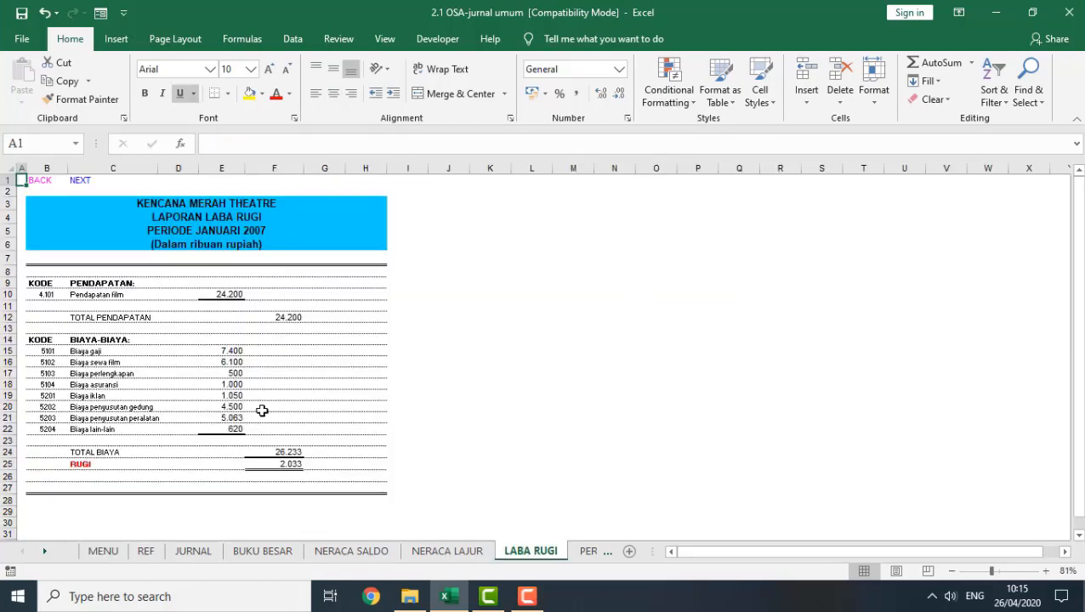
click(112, 553)
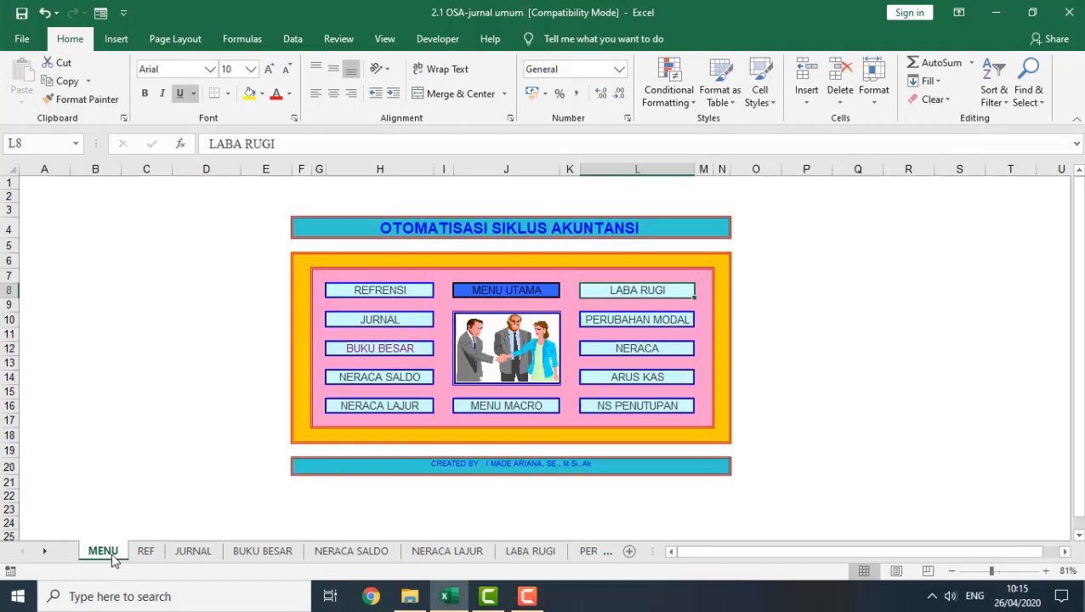
Step: View the PERUBAHAN MODAL report and the BUKU BESAR ledger, and return to the main menu
click(639, 331)
click(641, 327)
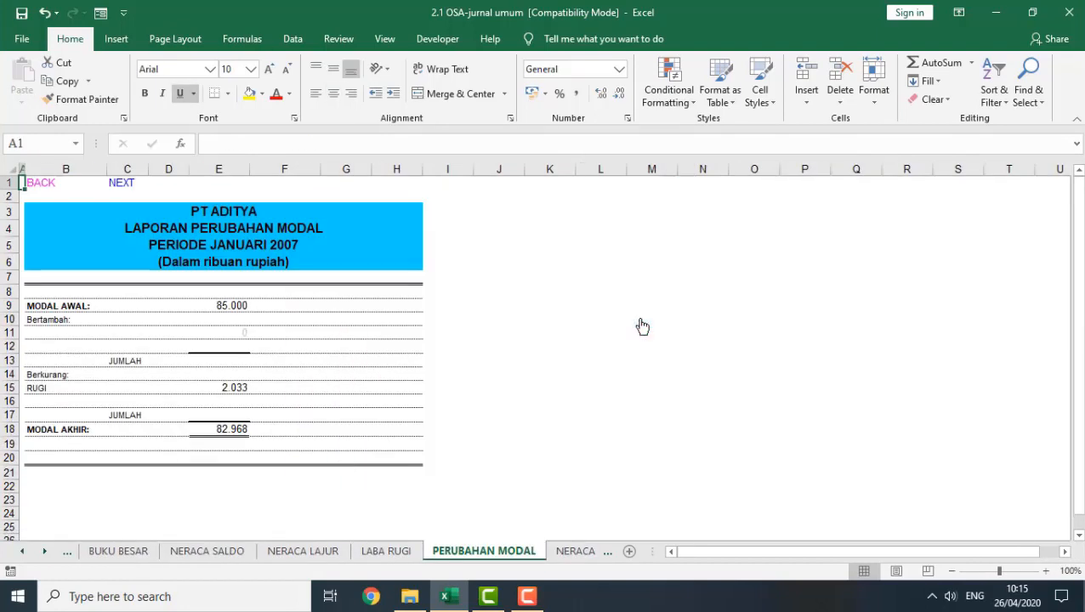
click(136, 553)
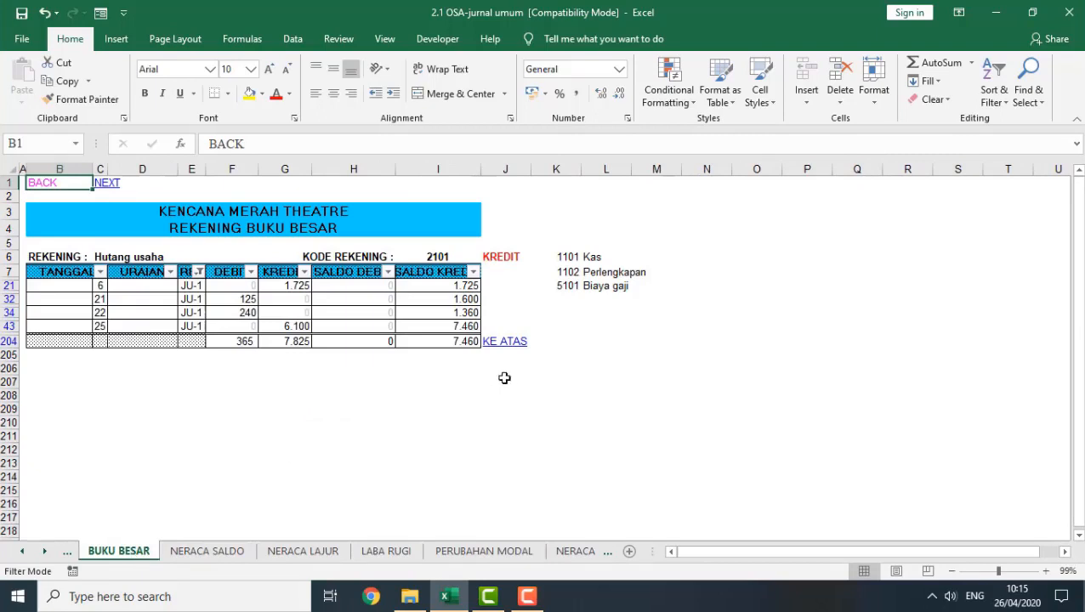
click(50, 187)
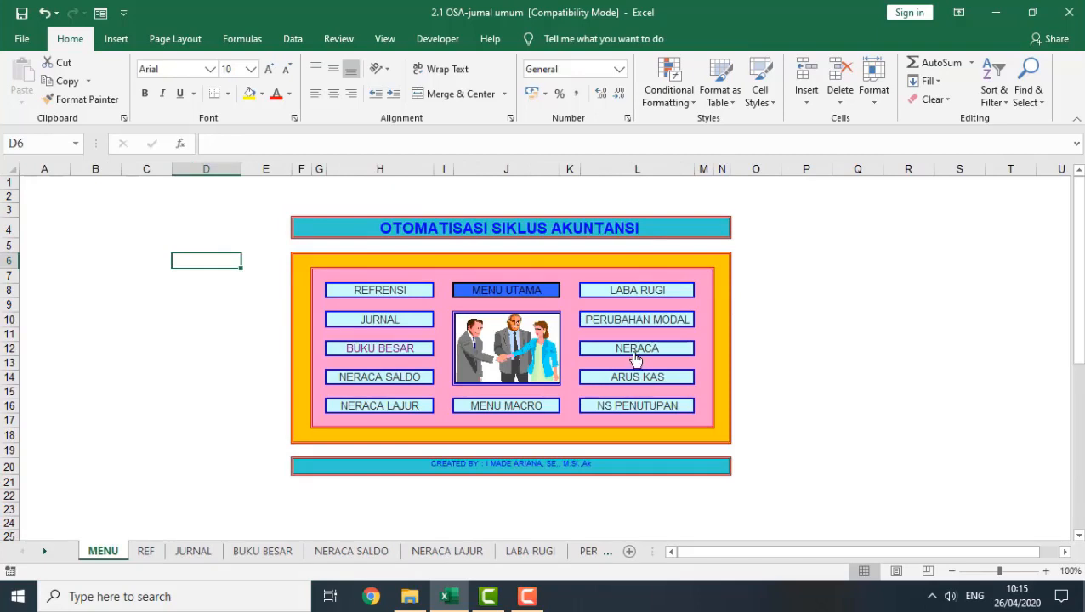
Step: View the NERACA, ARUS KAS and NS PENUTUPAN sheets through the main menu's links, returning to the menu after each
click(636, 357)
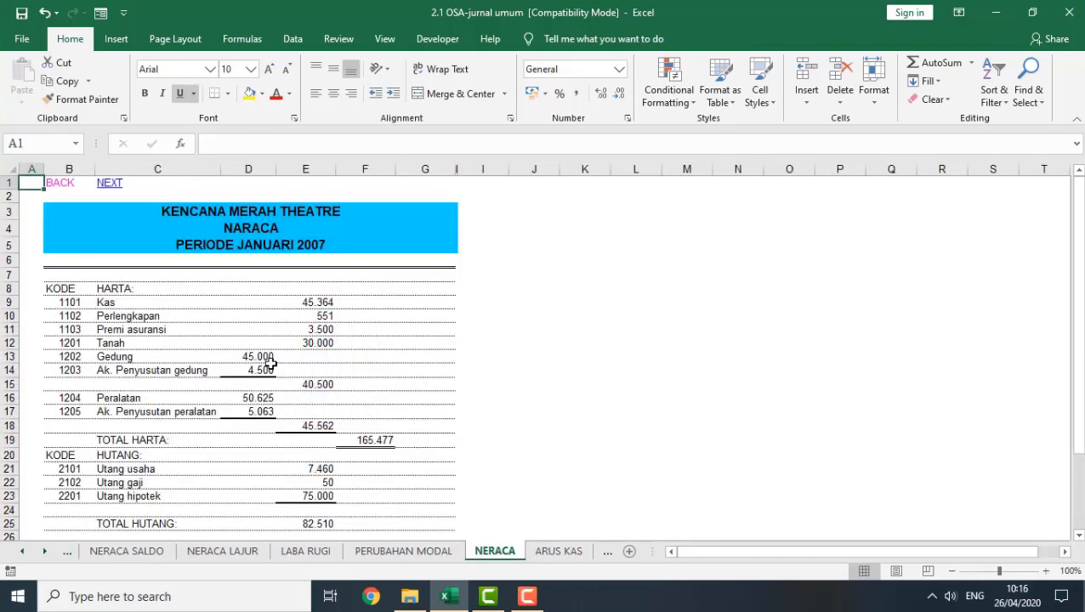
click(58, 188)
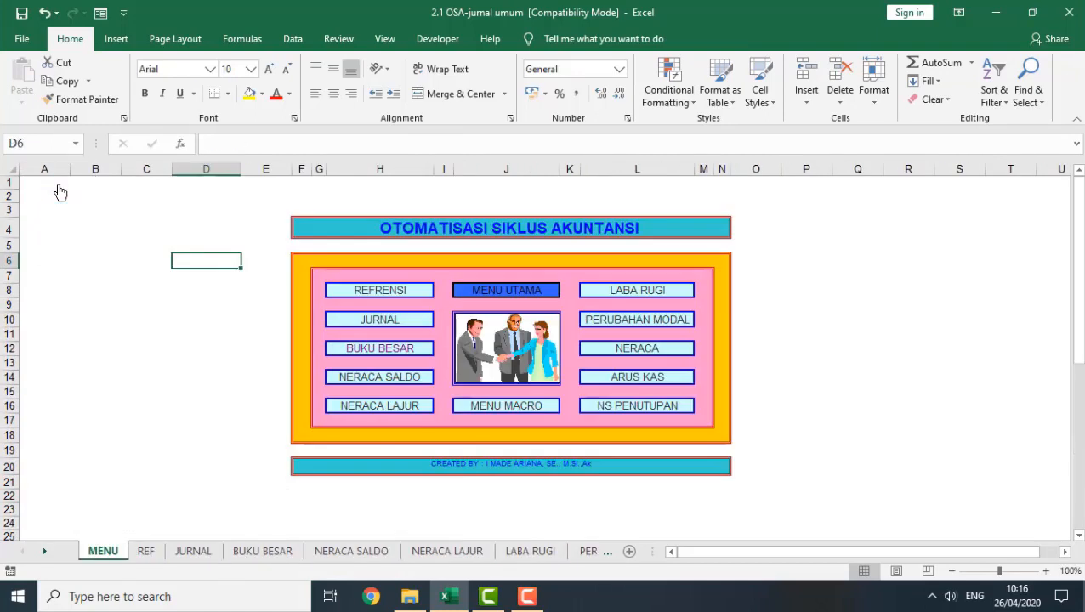
click(637, 380)
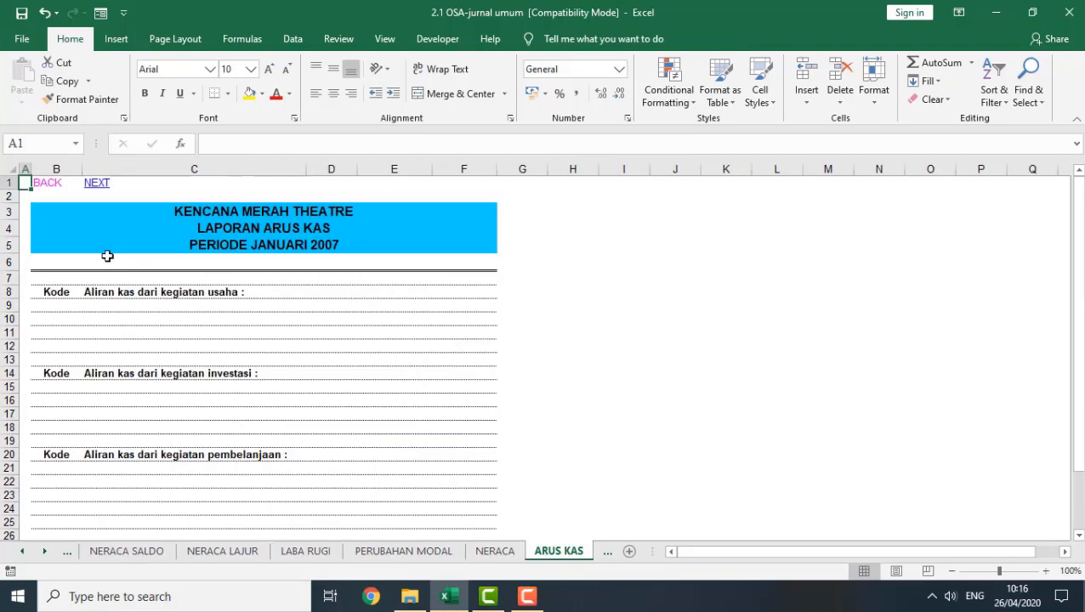
click(48, 187)
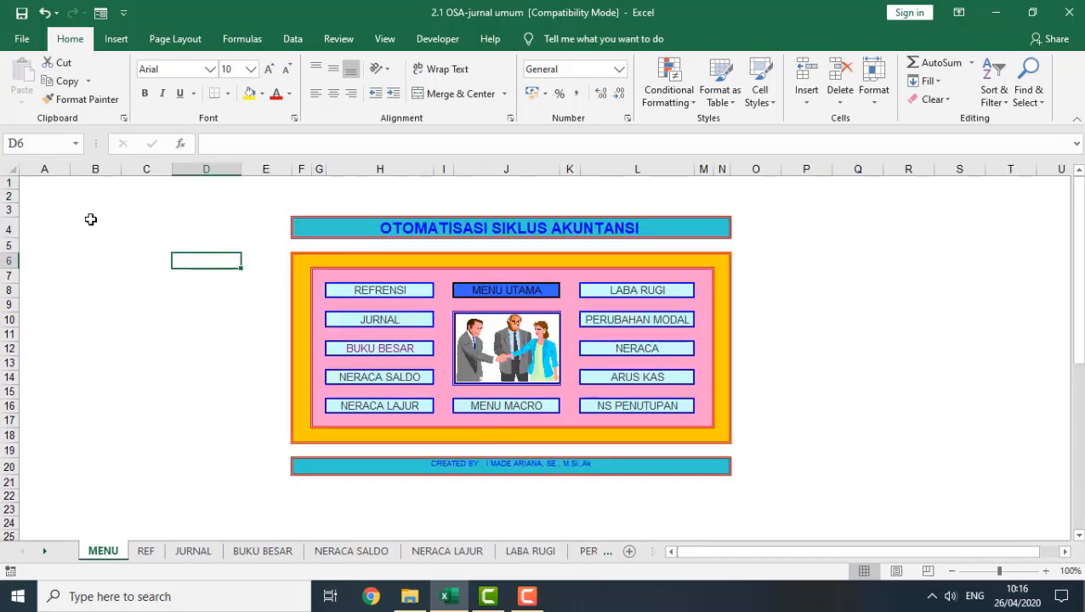
click(636, 411)
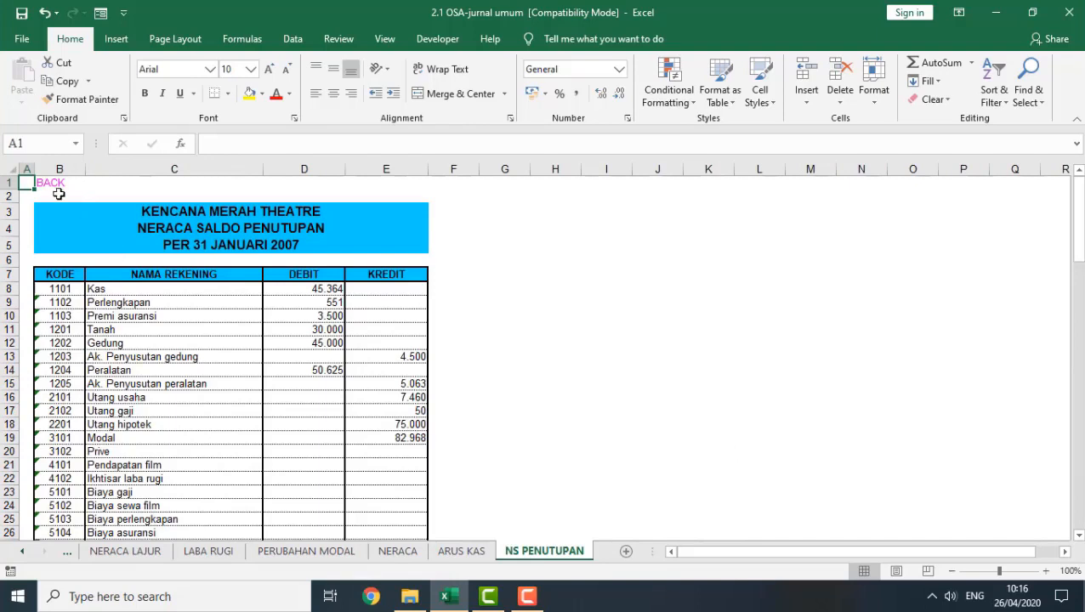
click(51, 187)
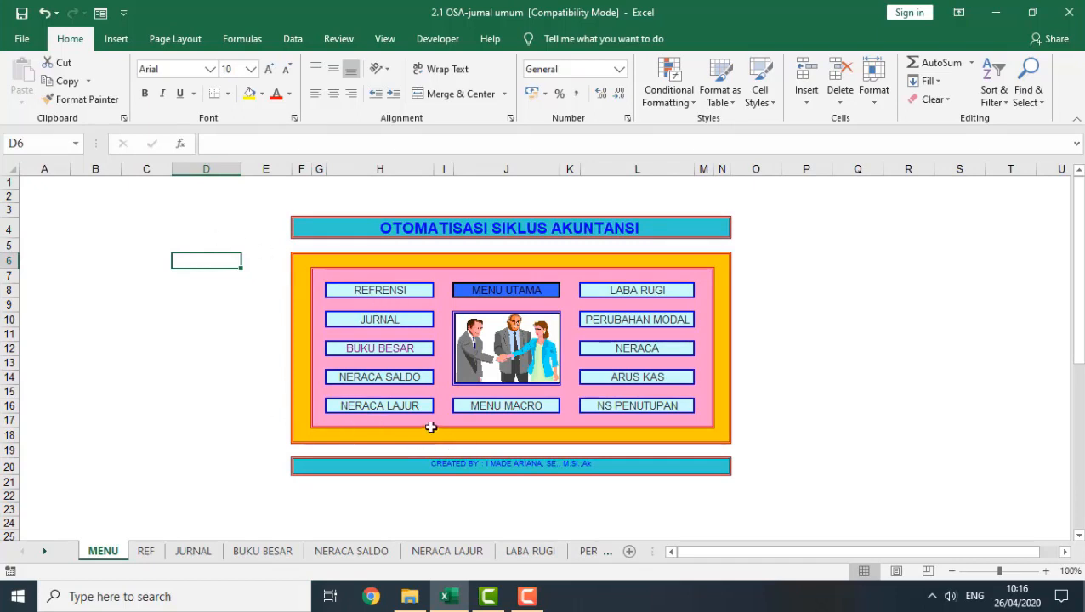
Step: Open the account reference list from the main menu and go through its column headings from KODE to SALDO AWAL
click(378, 297)
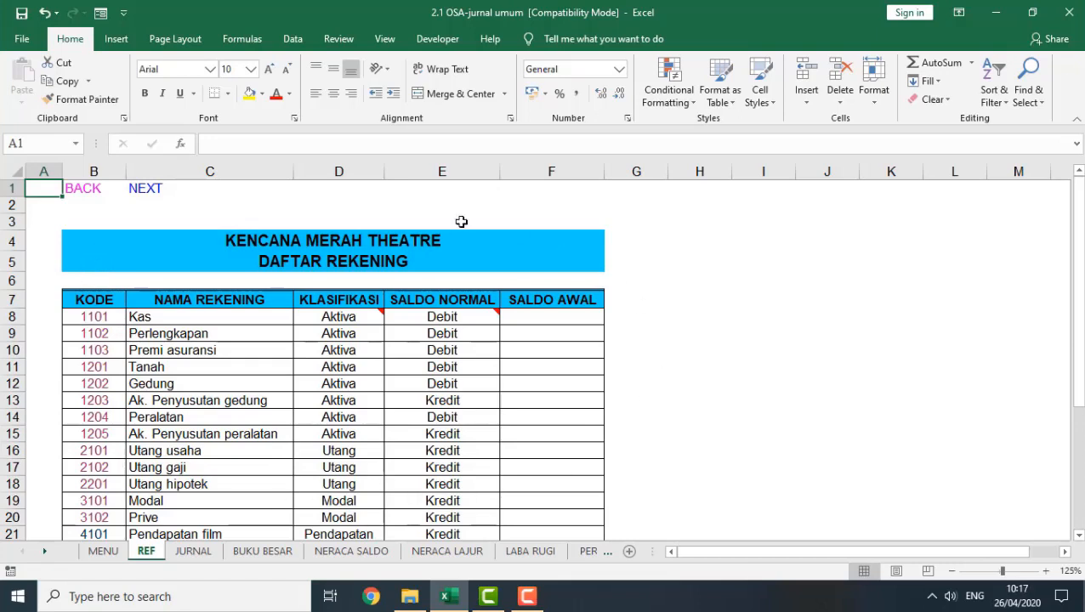
click(103, 303)
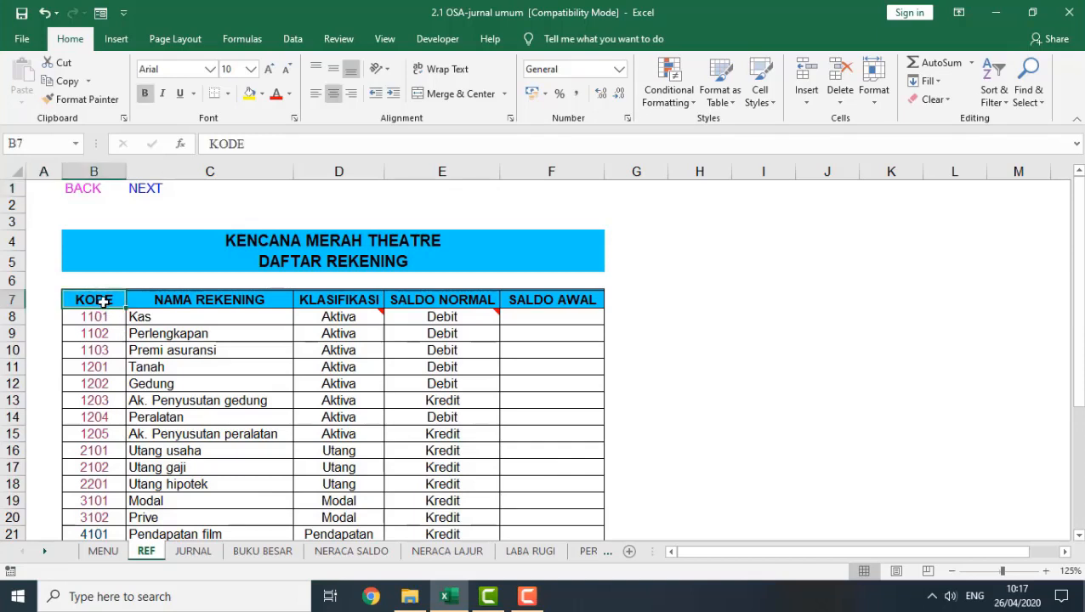
click(246, 301)
click(355, 301)
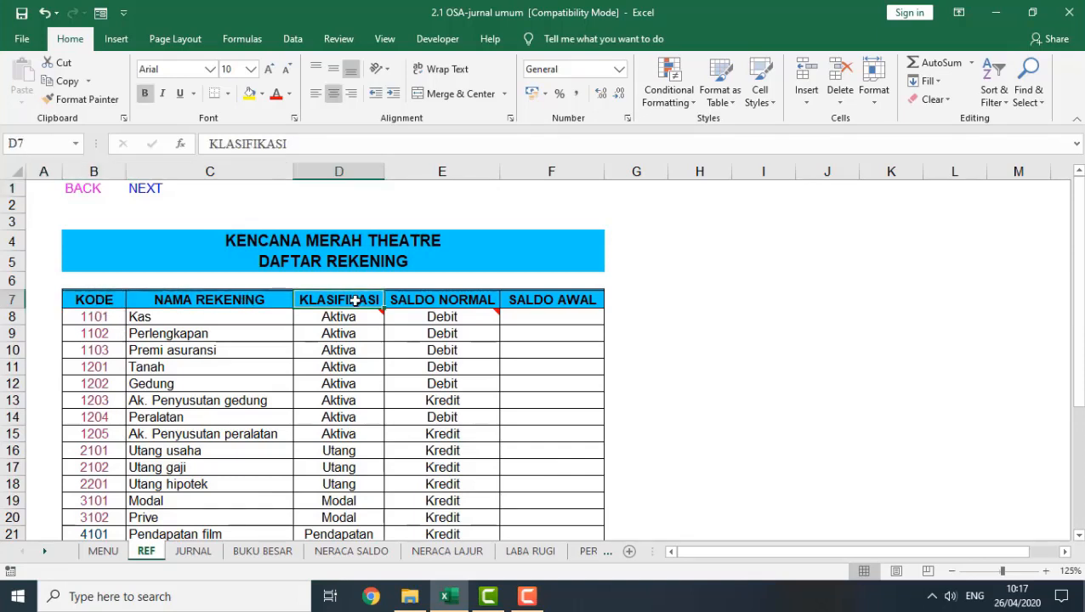
click(459, 306)
click(545, 300)
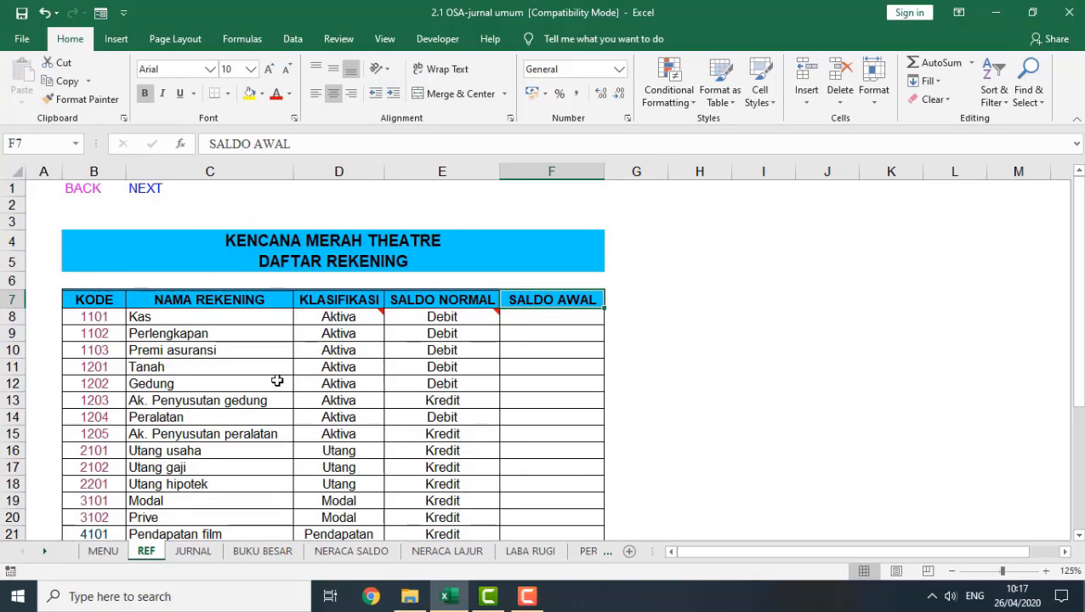
Step: Examine the asset account codes and their input hints in the KODE column, between the Kas and Ak. Penyusutan peralatan rows
click(103, 317)
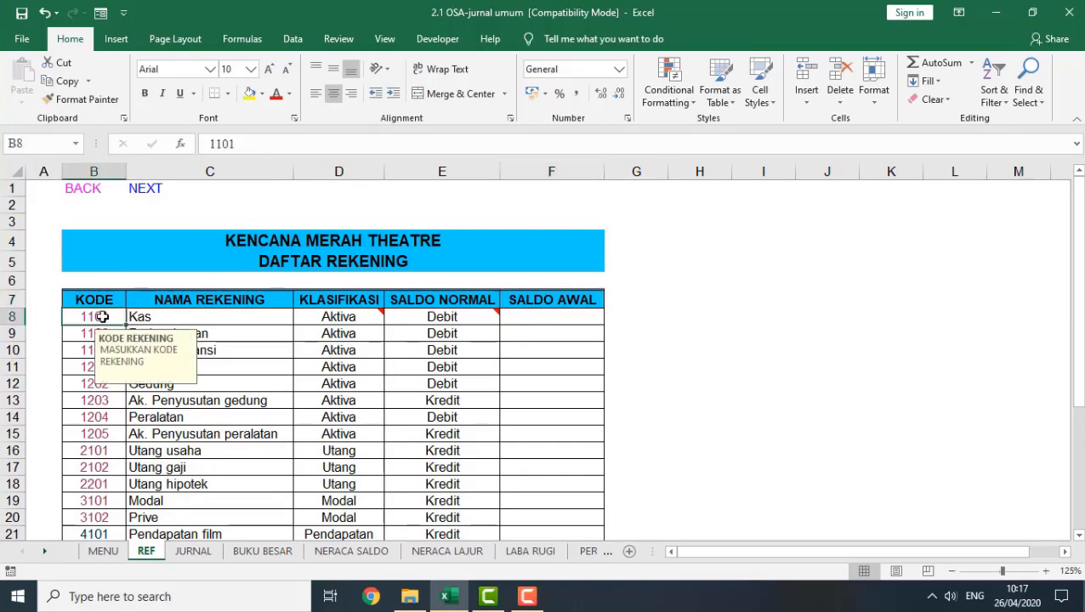
click(97, 399)
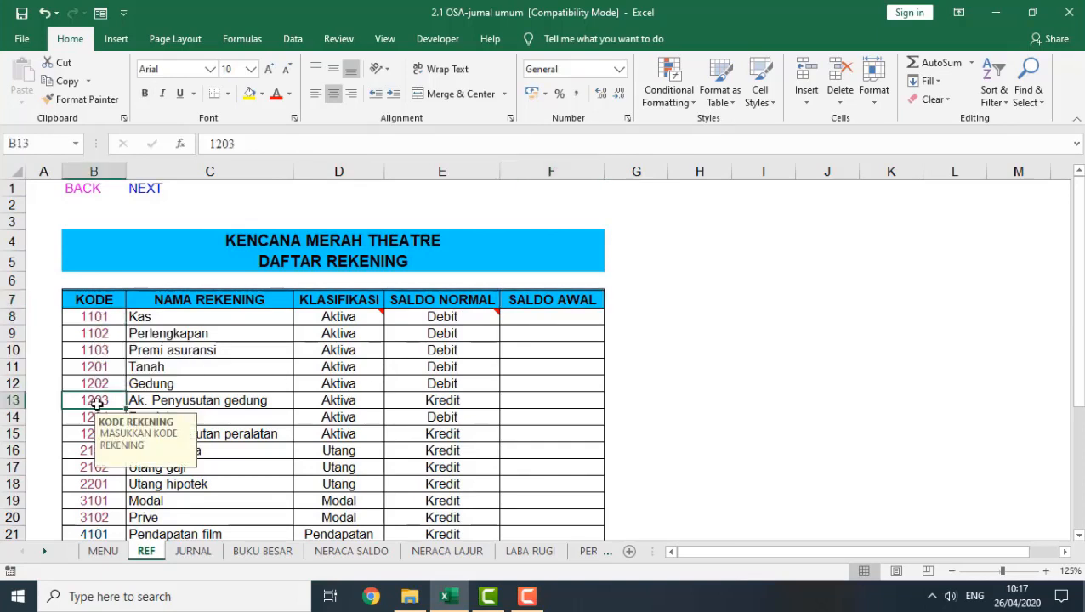
click(102, 317)
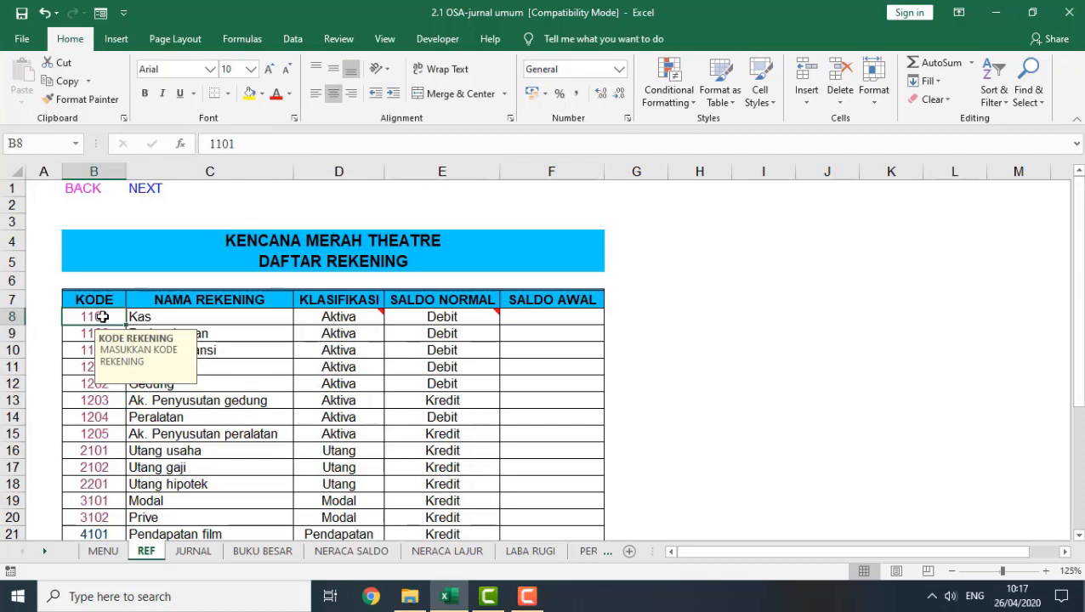
click(90, 431)
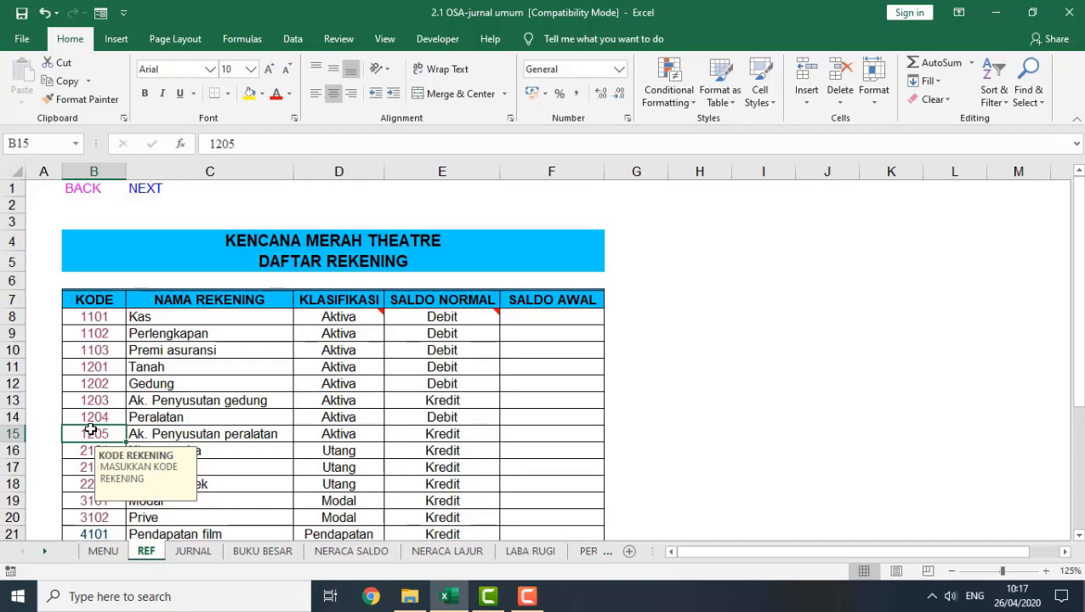
click(100, 316)
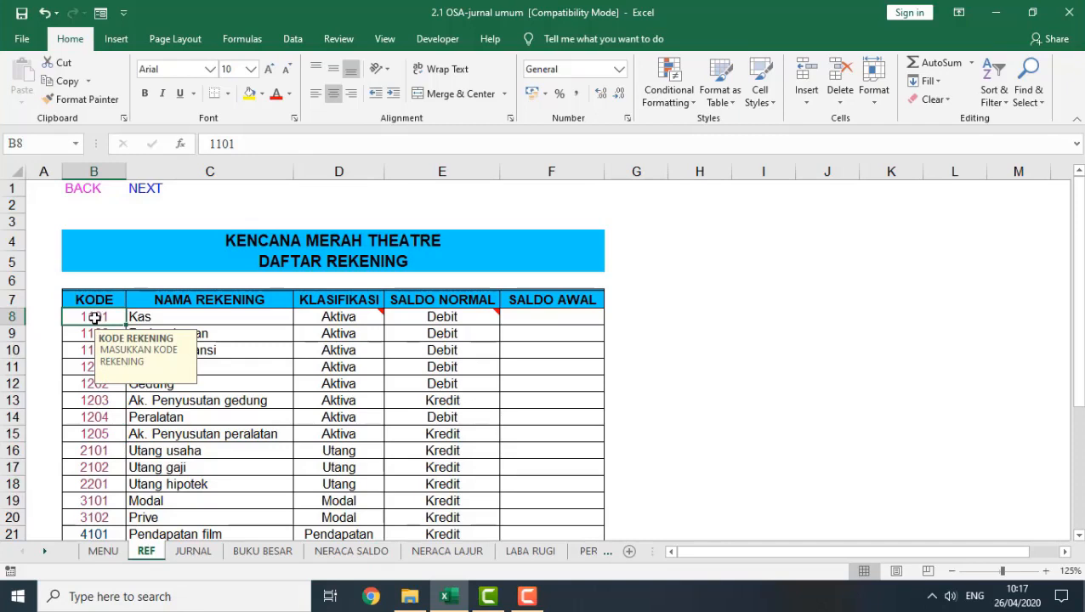
click(89, 431)
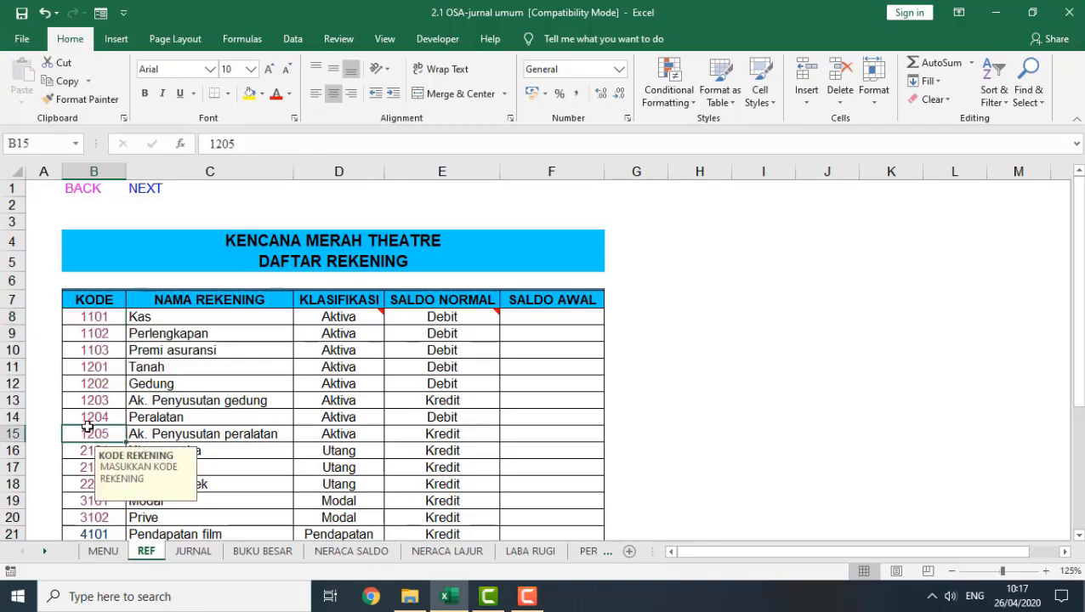
click(103, 317)
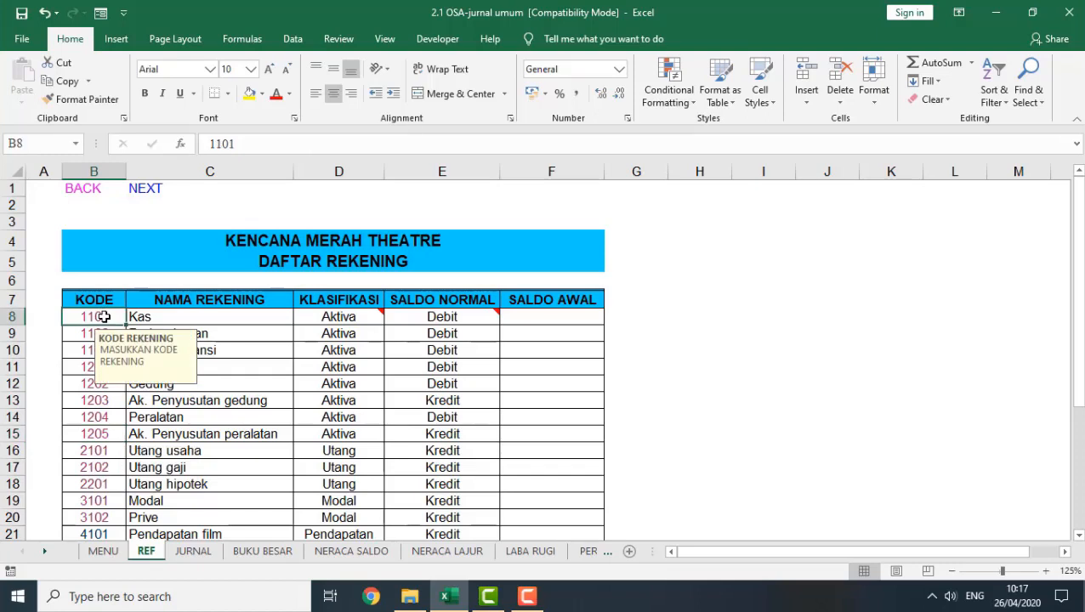
Step: Go down the KODE column through the whole account list and back up to examine the codes of the first accounts
key(Down)
key(Down)
key(Down)
key(Down)
key(Down)
key(Down)
key(Down)
key(Down)
key(Down)
key(Down)
key(Down)
key(Down)
key(Down)
key(Down)
key(Down)
key(Down)
key(Down)
key(Down)
key(Down)
key(Down)
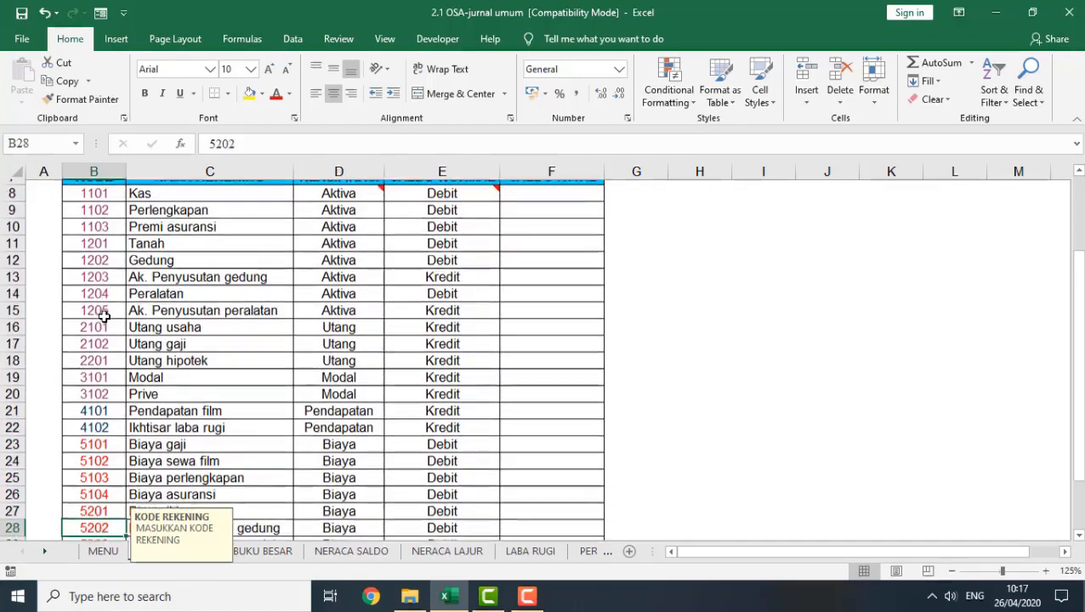
key(Down)
key(Down)
key(Down)
key(Up)
key(Up)
key(Up)
key(Up)
key(Up)
key(Up)
key(Up)
key(Up)
key(Up)
key(Up)
key(Up)
key(Up)
key(Up)
key(Up)
key(Up)
key(Up)
key(Up)
key(Up)
key(Up)
key(Up)
key(Up)
key(Down)
key(Down)
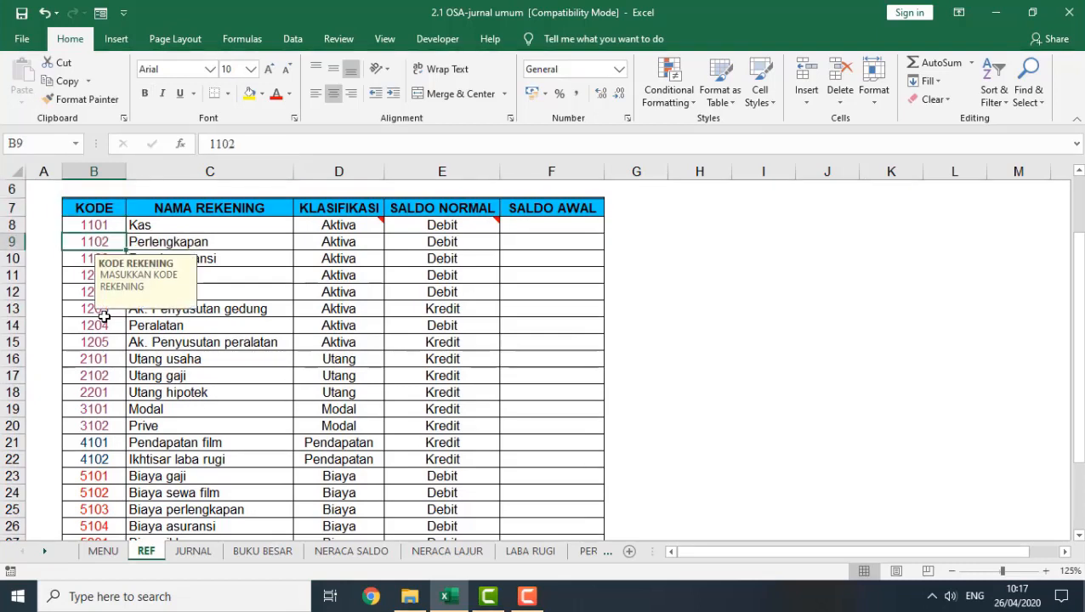
key(Down)
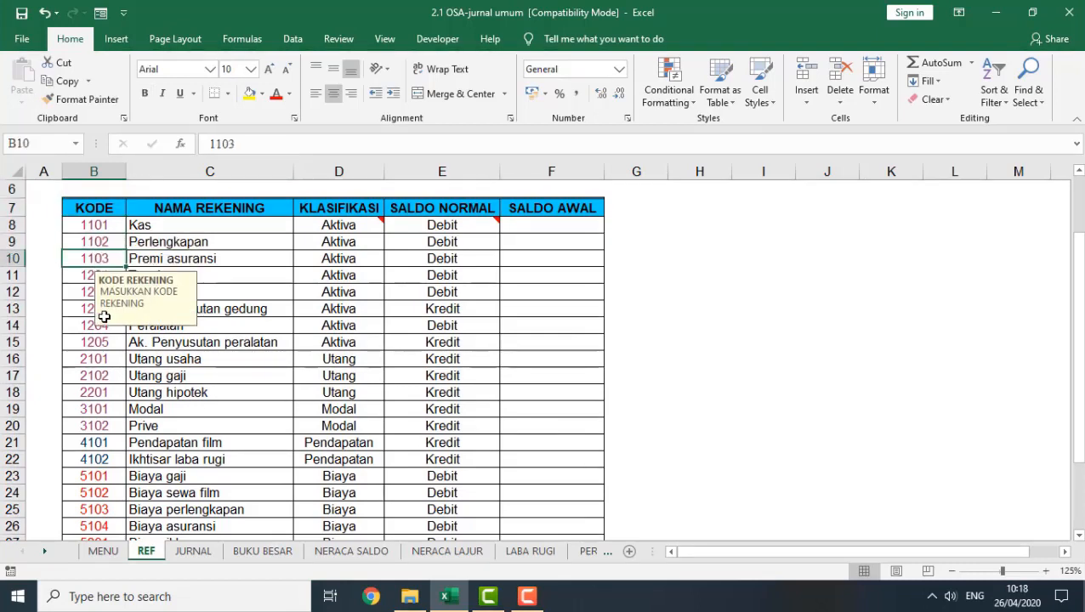
click(98, 228)
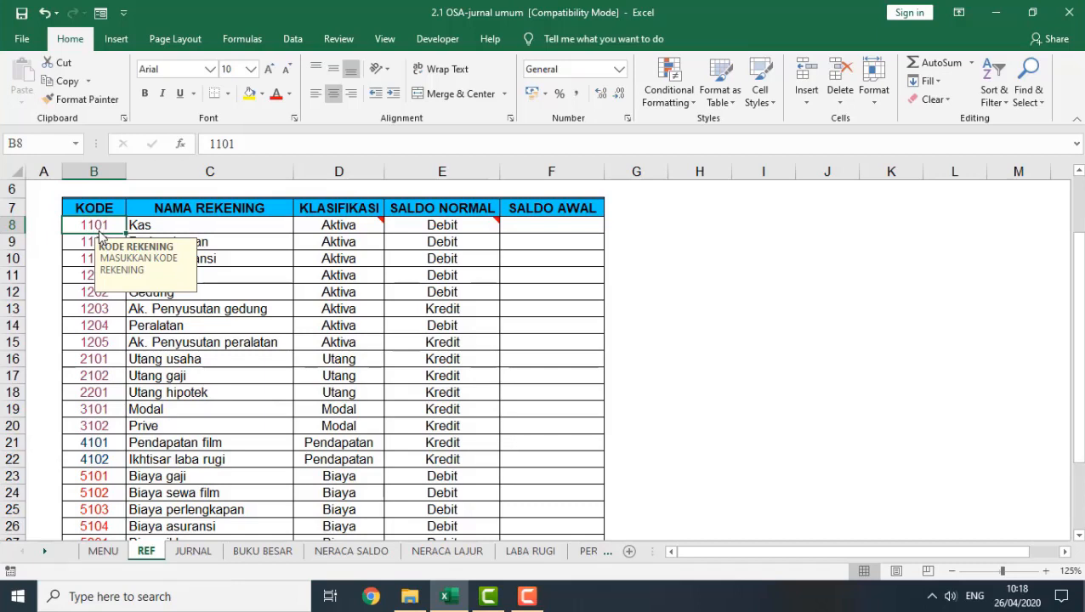
click(95, 242)
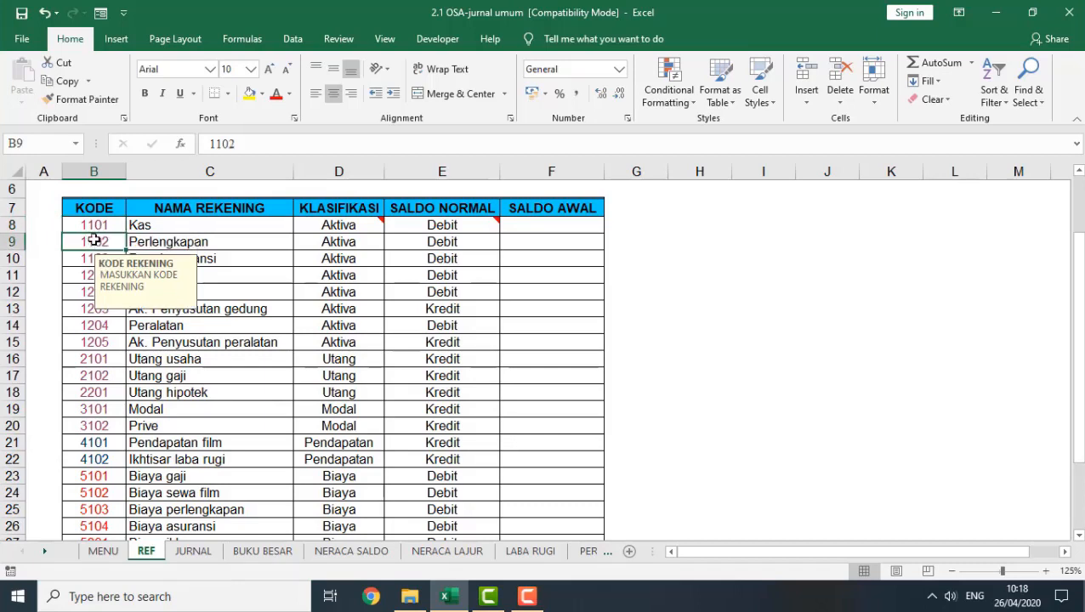
Step: Try to enter 1234566 as the account code for Kas to test the input validation, and cancel the entry
click(93, 227)
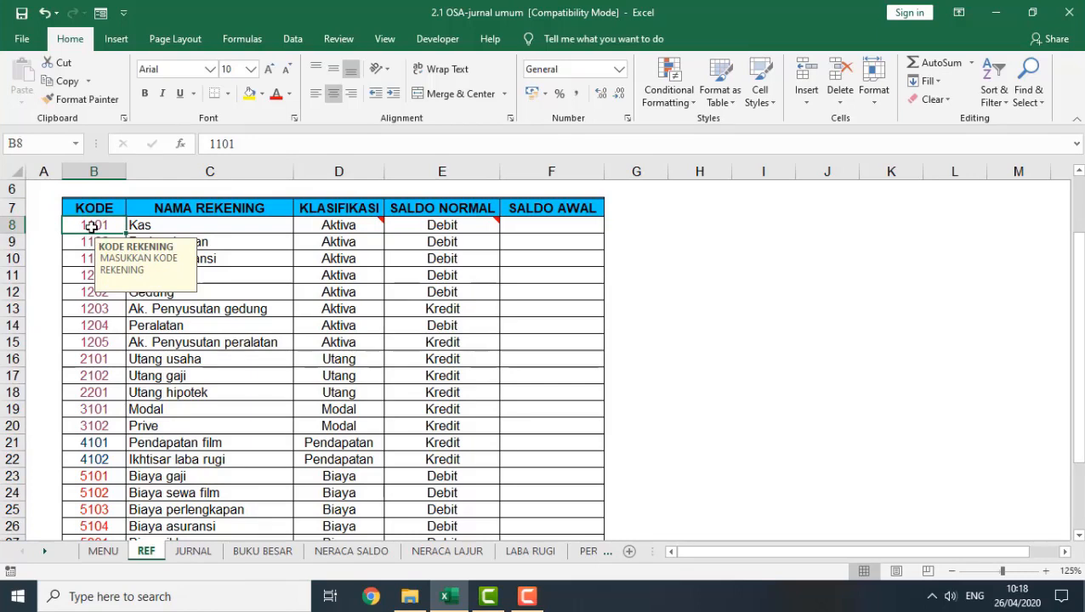
text(1234566)
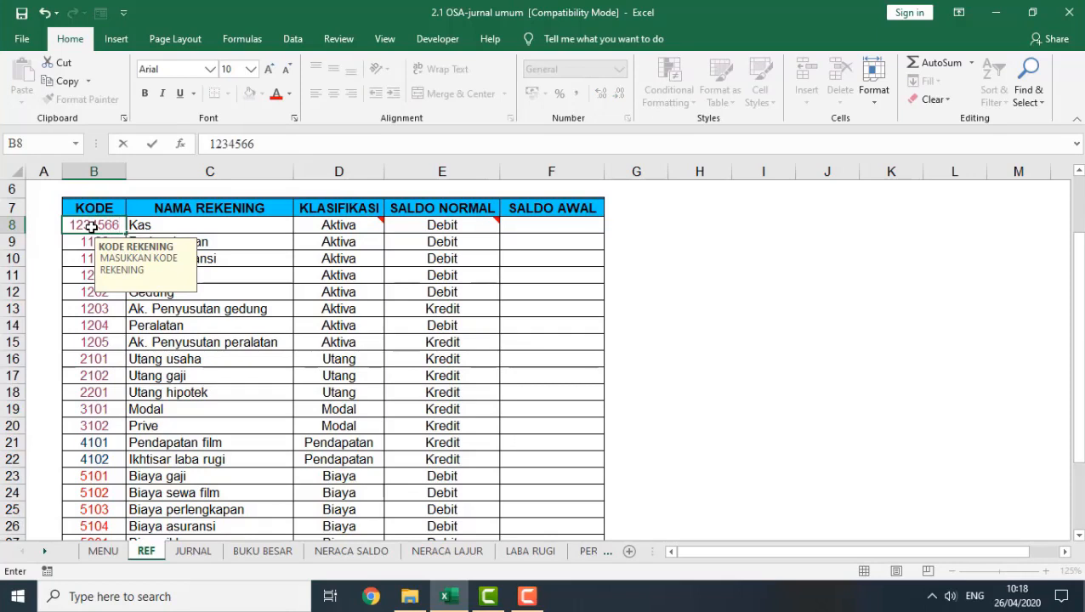
key(Return)
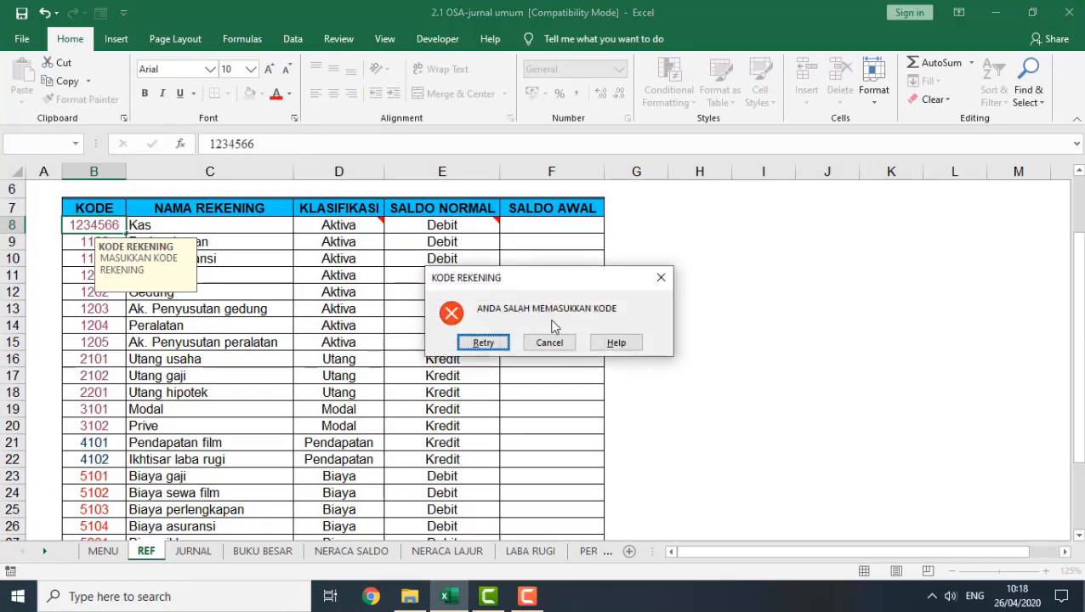
click(549, 345)
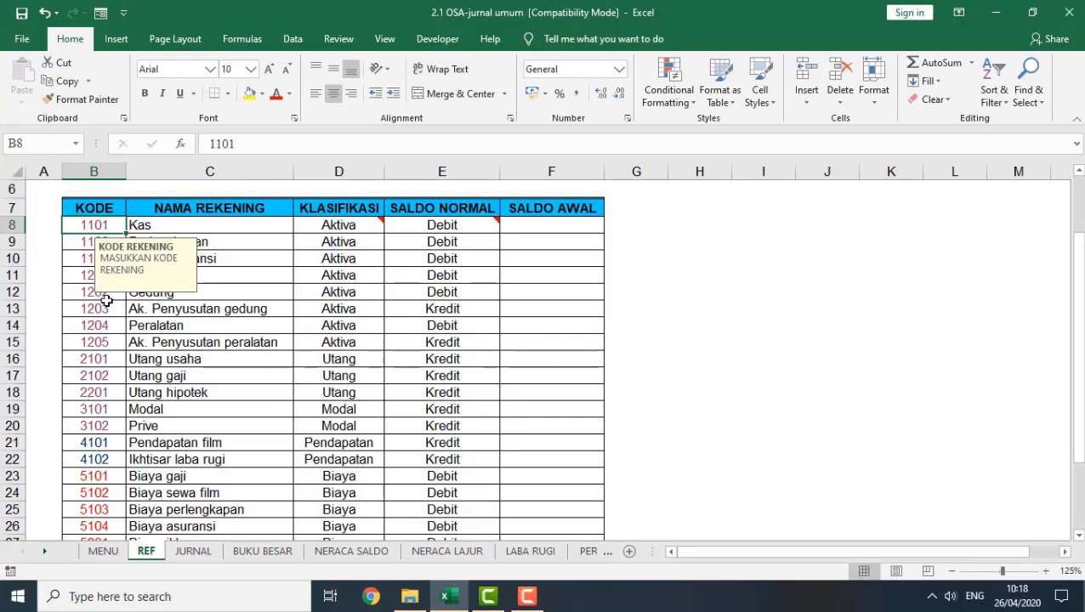
Step: Examine the NAMA REKENING entries and their input hints for Kas, Perlengkapan and Ak. Penyusutan peralatan
click(194, 227)
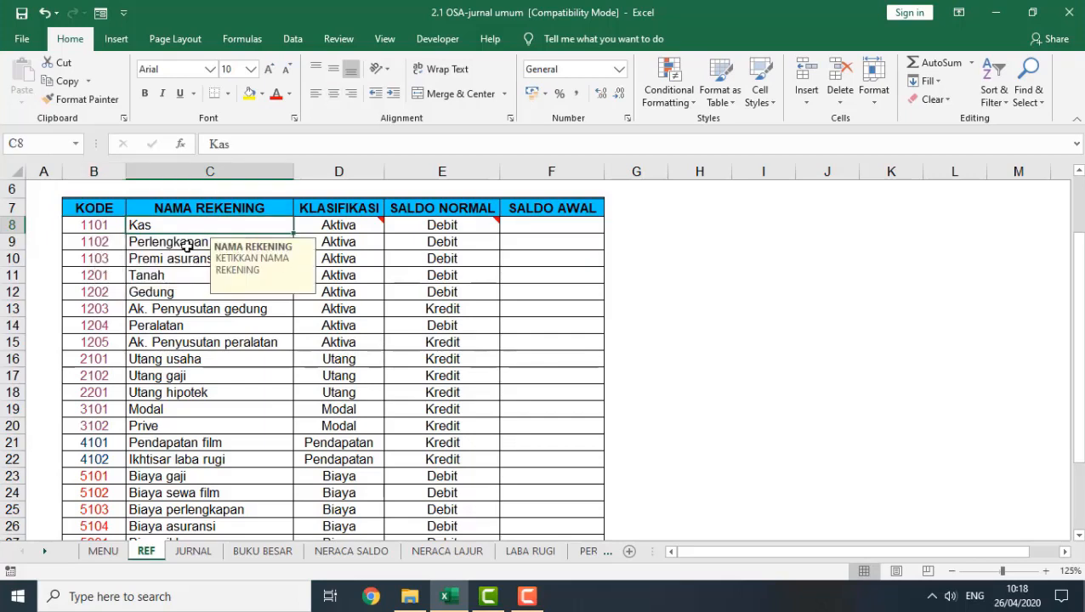
click(187, 244)
click(169, 338)
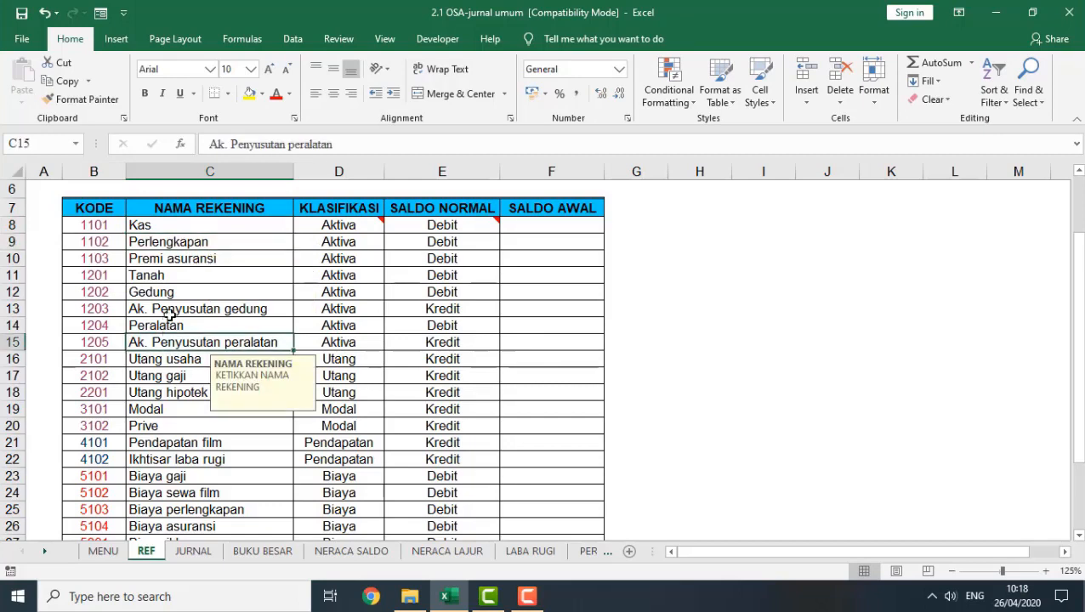
Step: Try to enter "sasfdafaf asdfafaf asfadsfafafa" as the account name for Kas to test the input validation, and cancel the entry
click(166, 226)
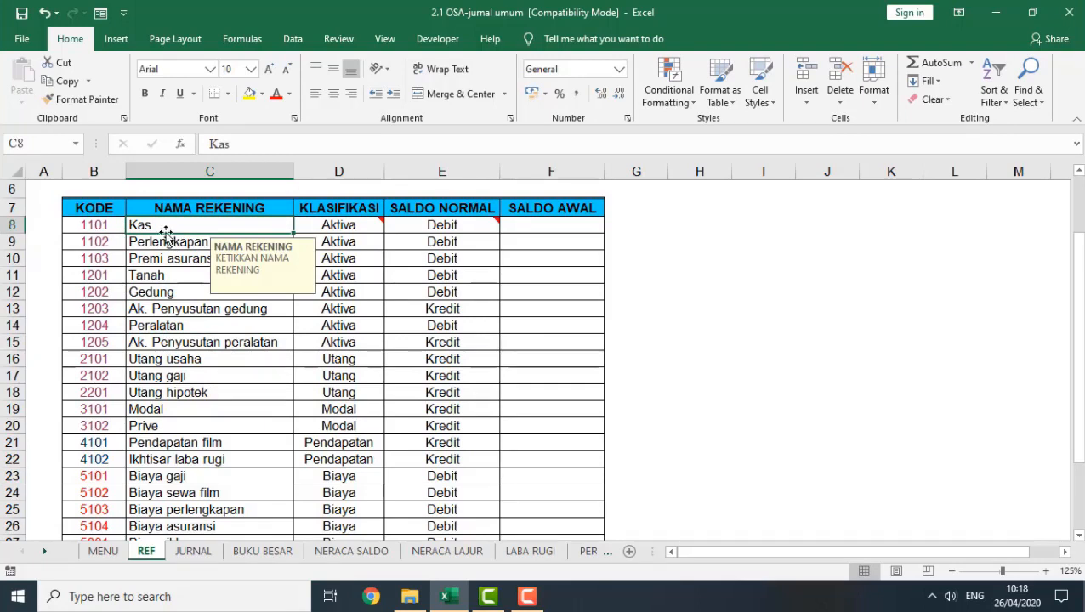
click(164, 244)
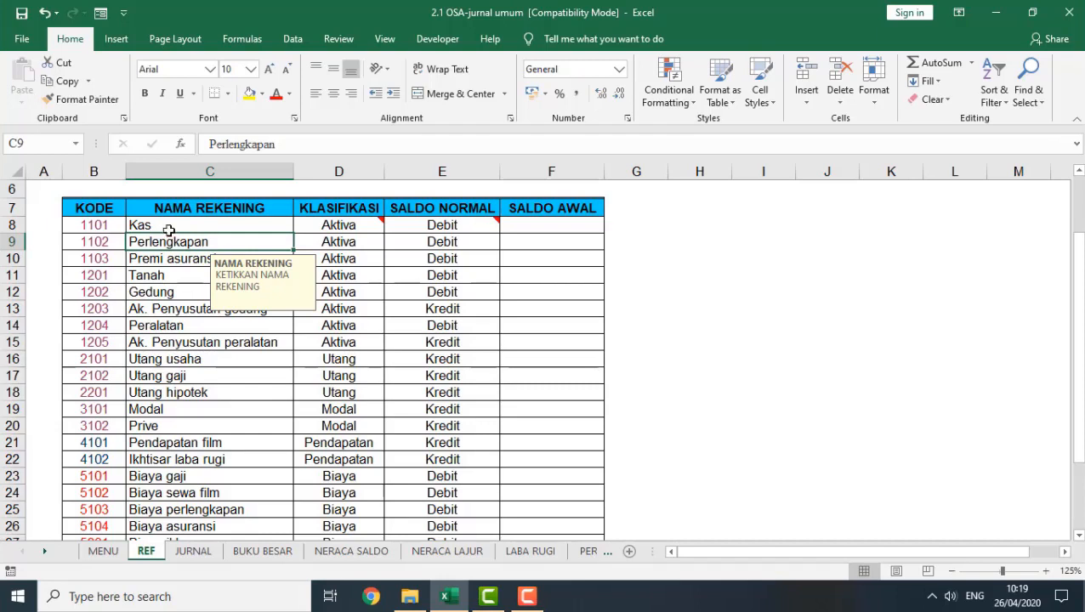
click(167, 224)
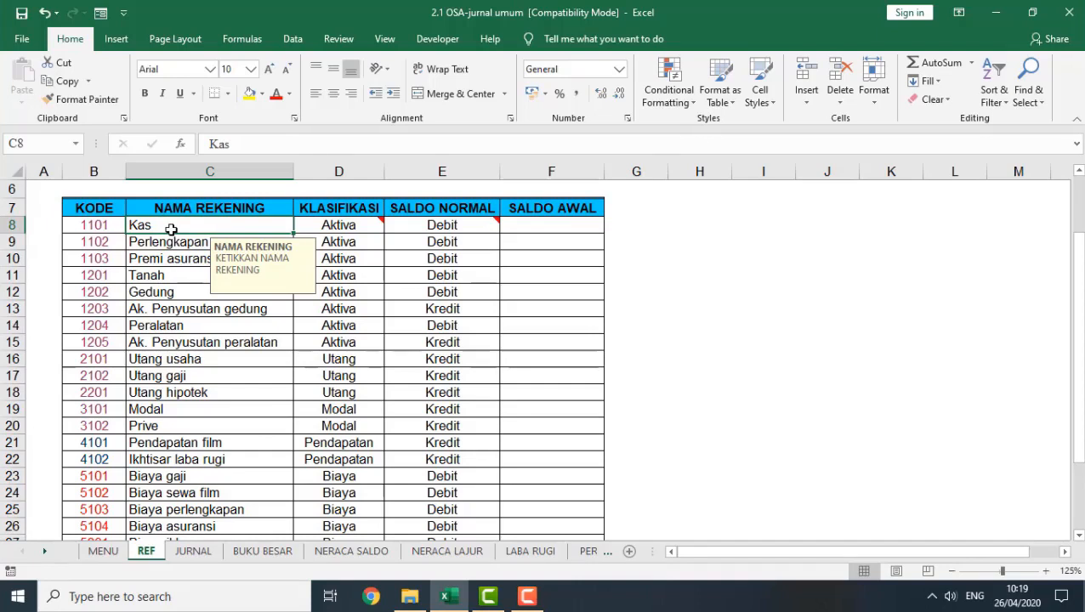
text(sasfdafaf asdfafaf asfadsfafafa)
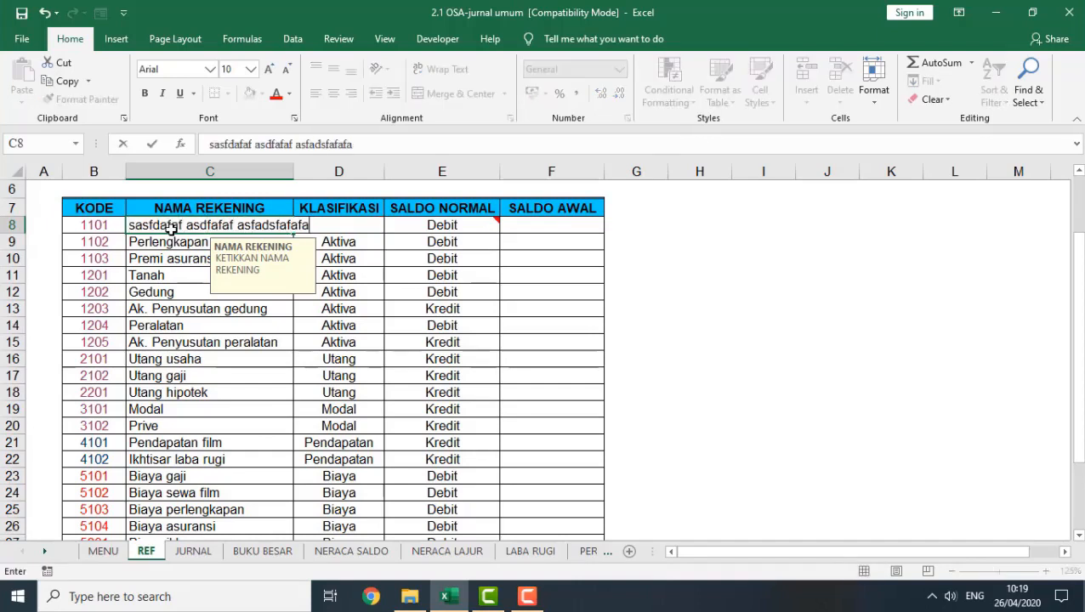
key(Return)
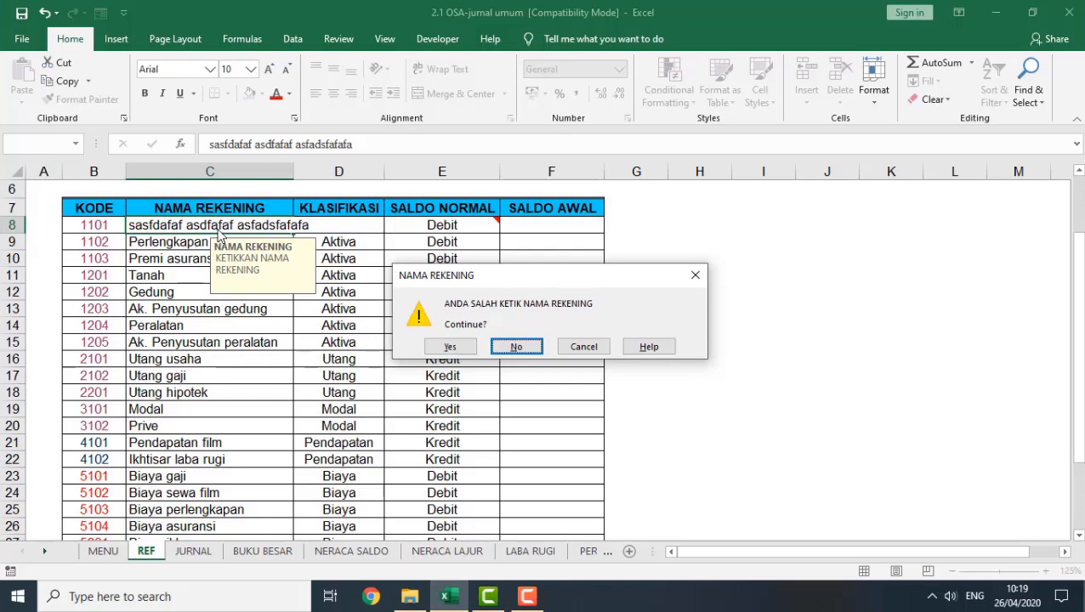
click(584, 349)
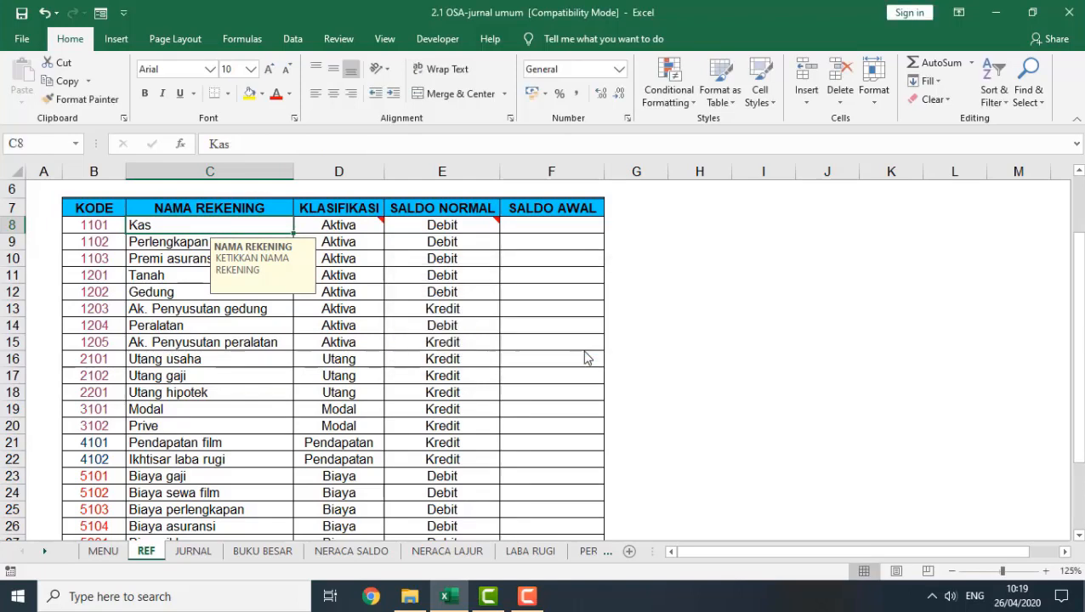
Step: Examine the KLASIFIKASI formula and the comment of the Kas account without changing them
click(352, 238)
click(345, 220)
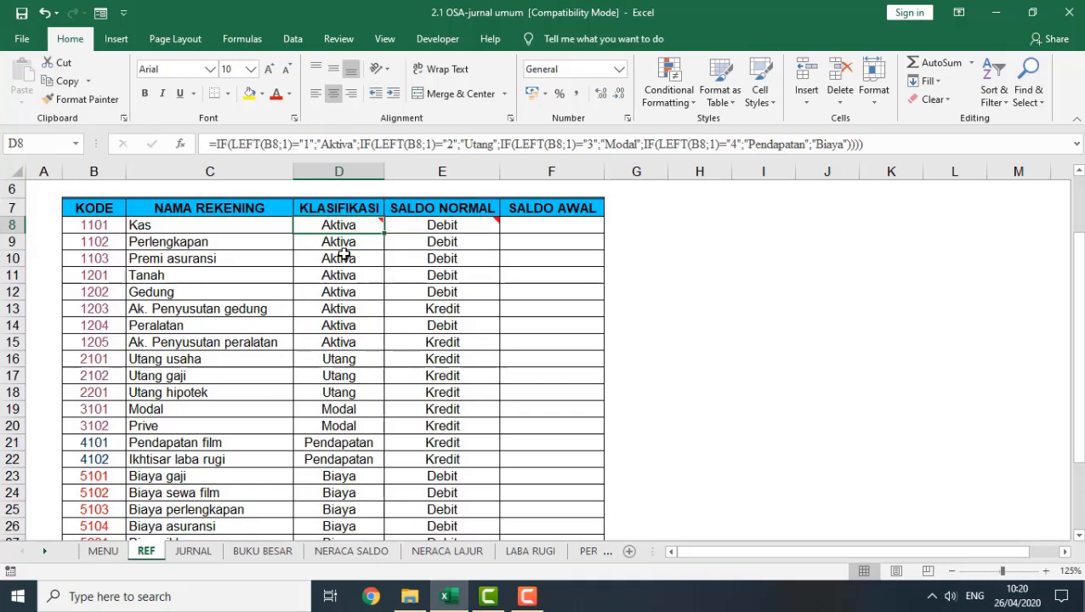
mouse_move(339, 225)
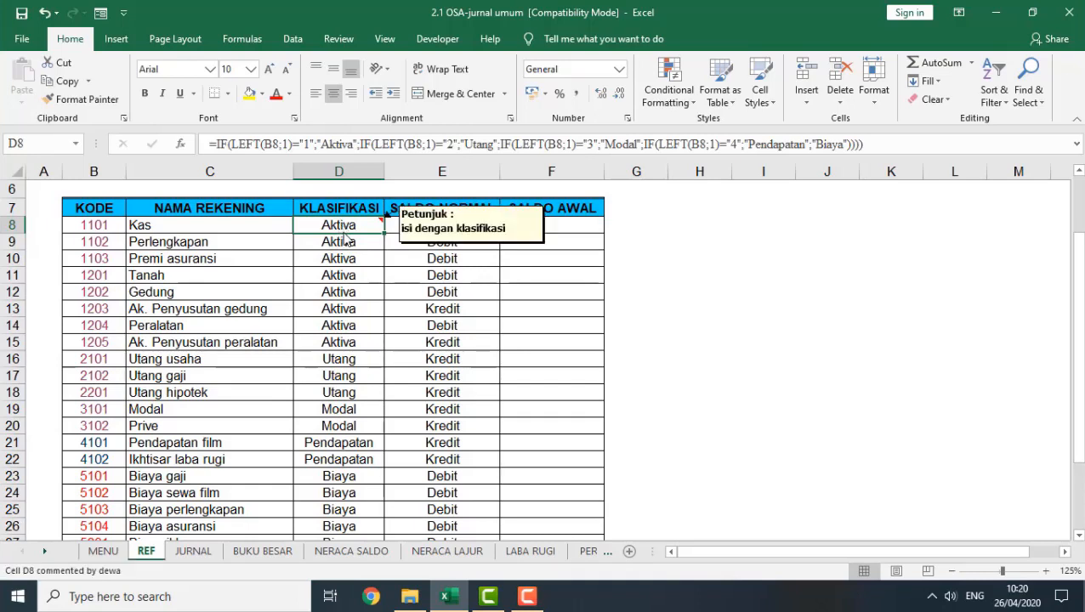
key(F2)
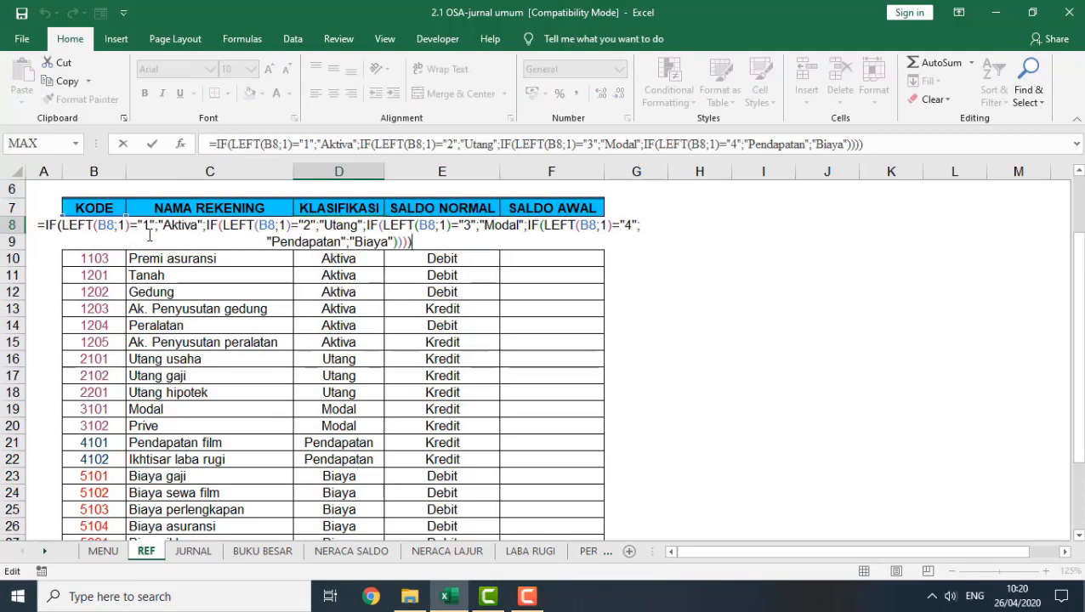
click(412, 242)
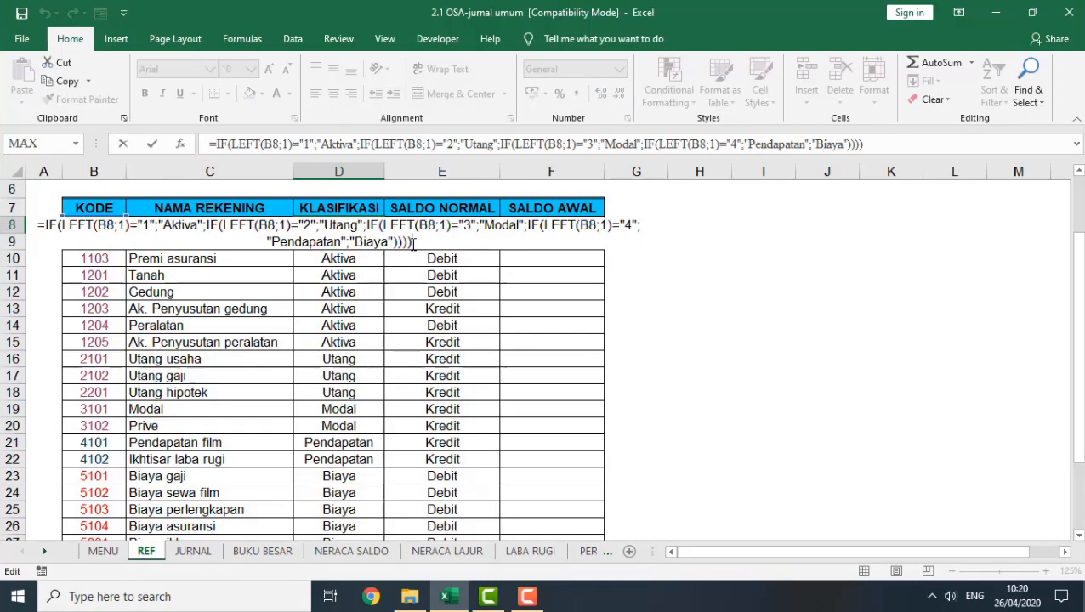
key(Return)
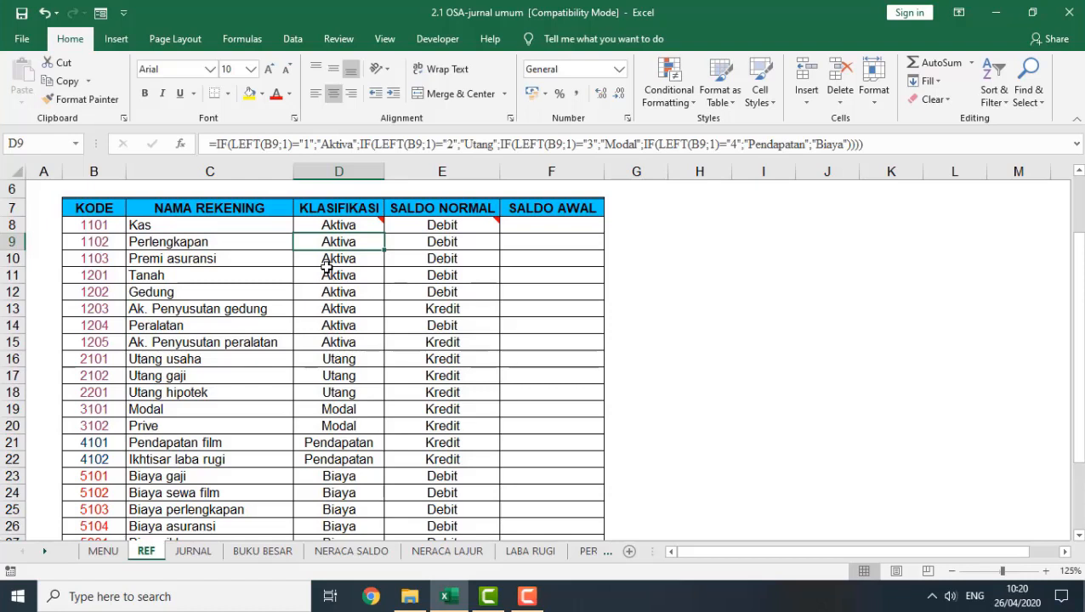
Step: Examine the SALDO NORMAL formula and comment of the Kas account, and its SALDO AWAL cell
click(450, 228)
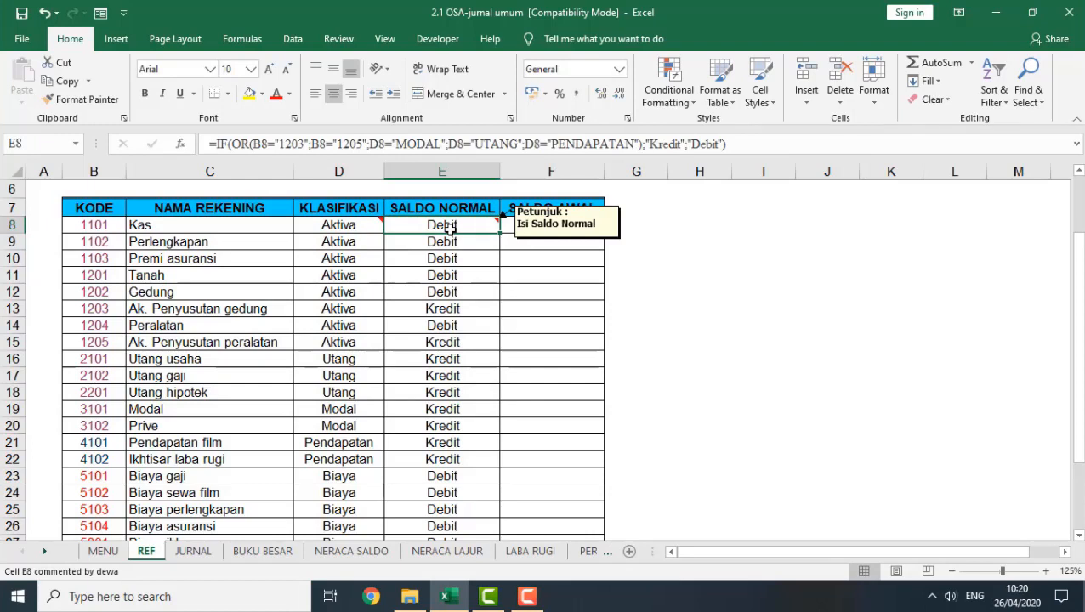
double_click(450, 228)
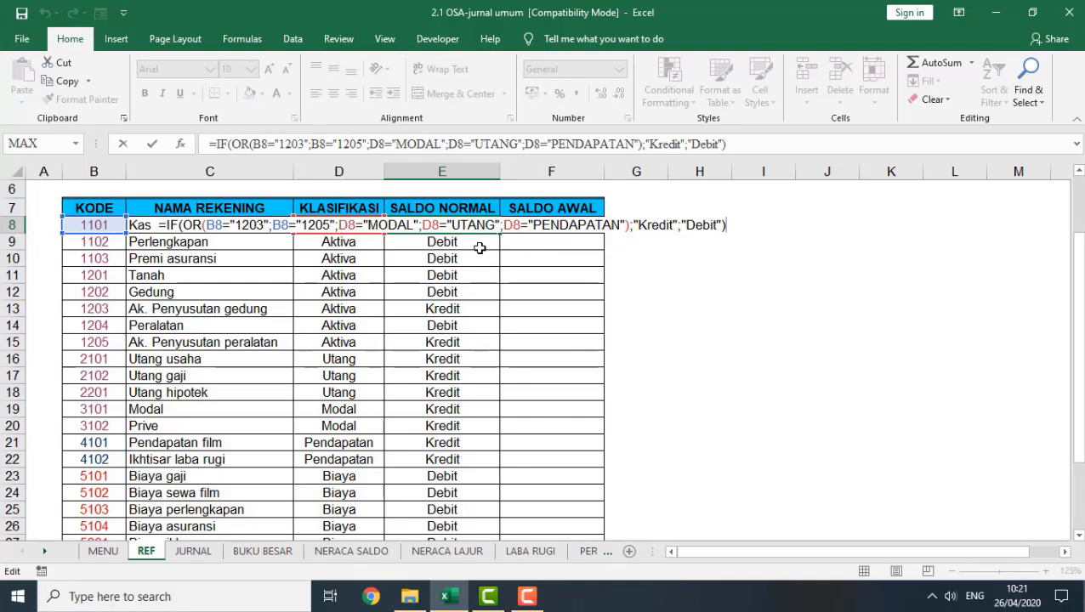
key(Return)
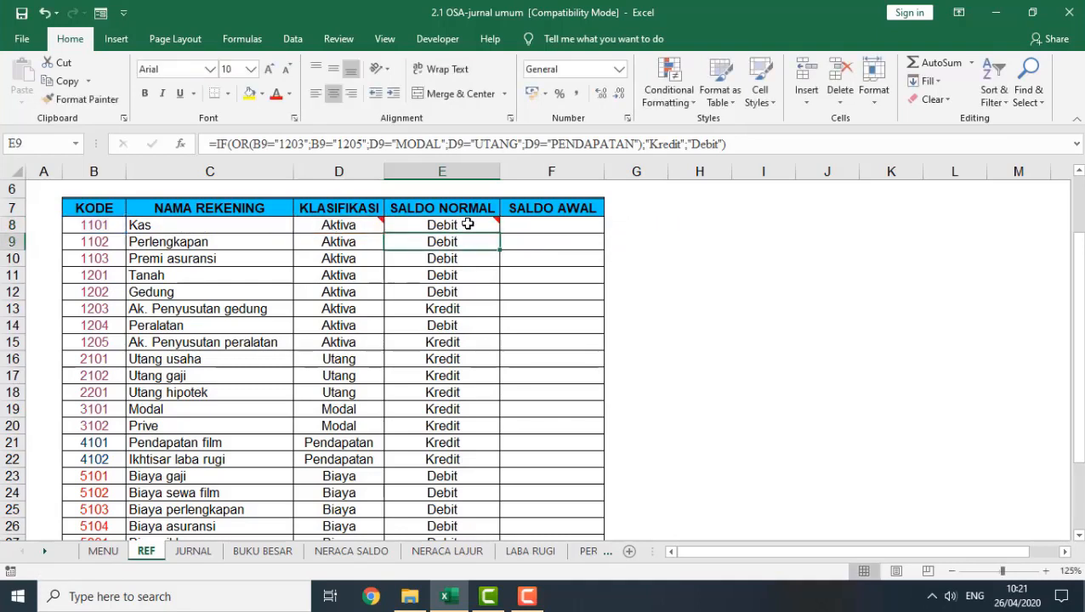
click(466, 224)
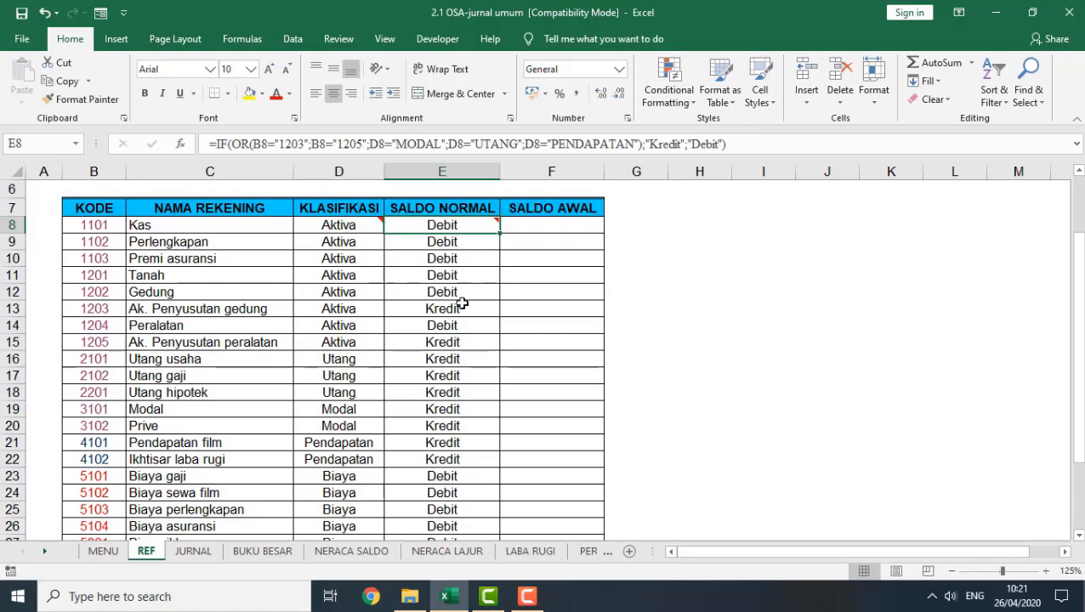
mouse_move(443, 228)
click(560, 228)
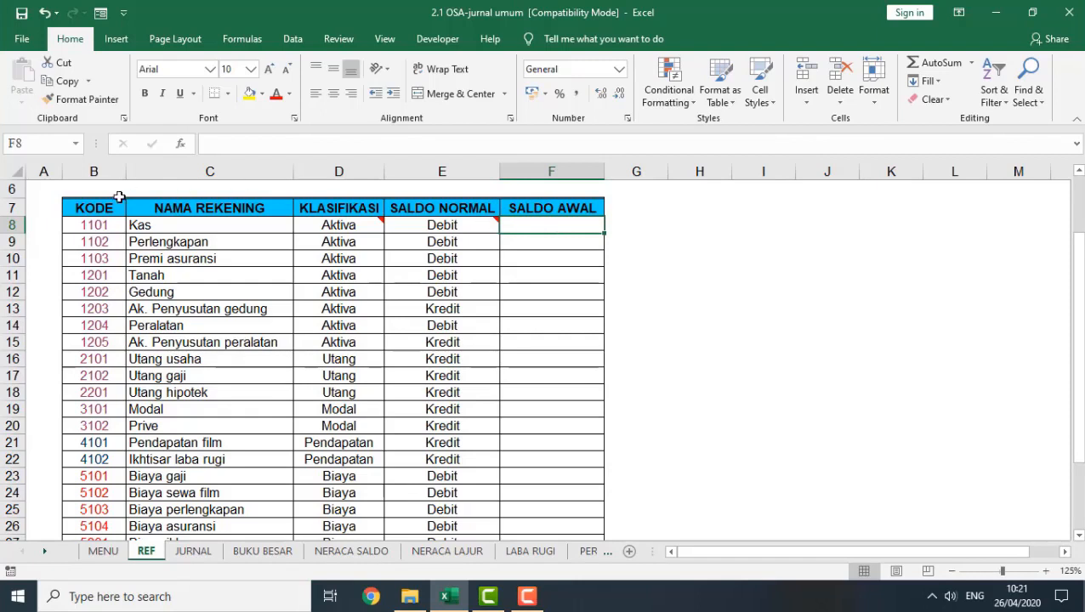
Step: Go down the KLASIFIKASI column from Ak. Penyusutan gedung and back up to examine the formula in each account row
click(366, 314)
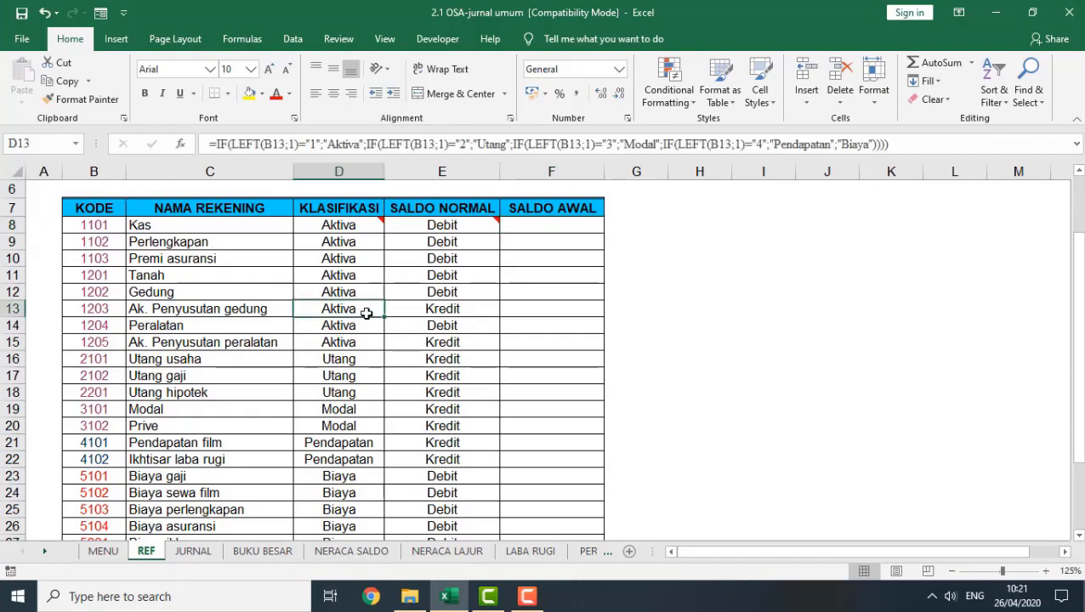
key(Down)
key(Down)
key(Down)
key(Down)
key(Down)
key(Down)
key(Down)
key(Down)
key(Down)
key(Down)
key(Down)
key(Down)
key(Down)
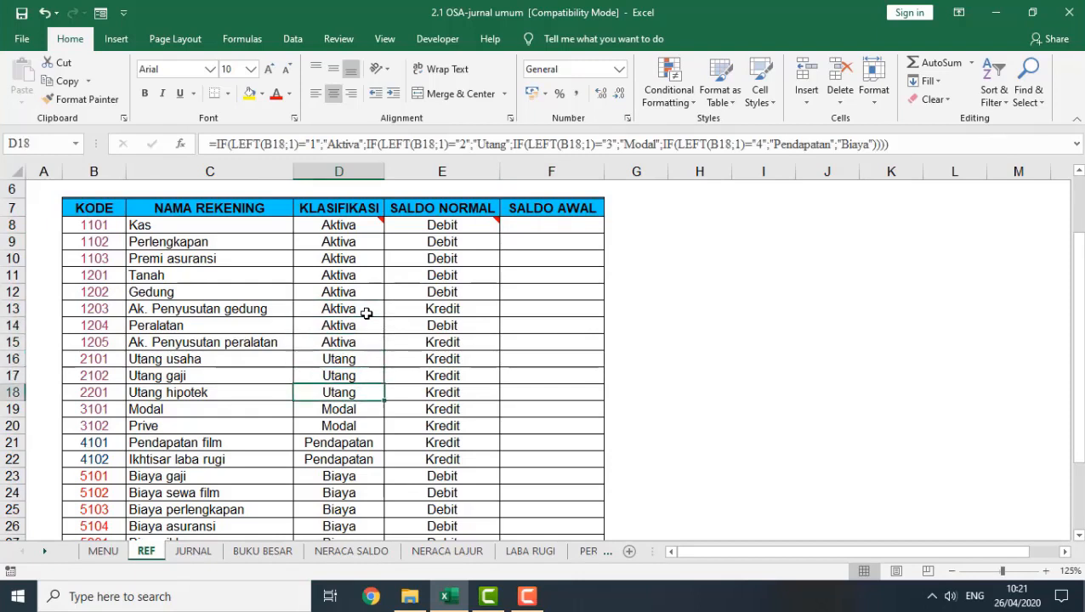
key(Down)
key(Down)
key(Down)
key(Down)
key(Down)
key(Down)
key(Down)
key(Down)
key(Down)
key(Down)
key(Down)
key(Up)
key(Up)
key(Up)
key(Up)
key(Up)
key(Up)
key(Up)
key(Up)
key(Up)
key(Up)
key(Up)
key(Up)
key(Up)
key(Up)
key(Up)
key(Up)
key(Up)
key(Up)
key(Up)
key(Up)
key(Up)
key(Up)
key(Up)
key(Up)
key(Up)
key(Up)
key(Up)
key(Up)
key(Up)
key(Up)
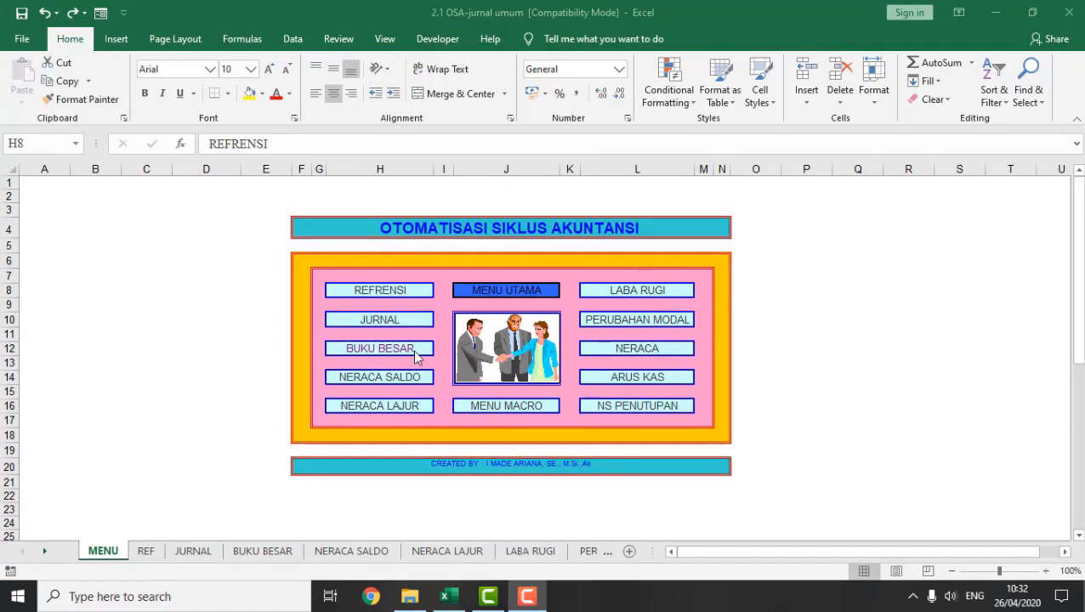
Step: Open the JURNAL sheet from the main menu and examine the day cells and their input hints for several entries
click(379, 321)
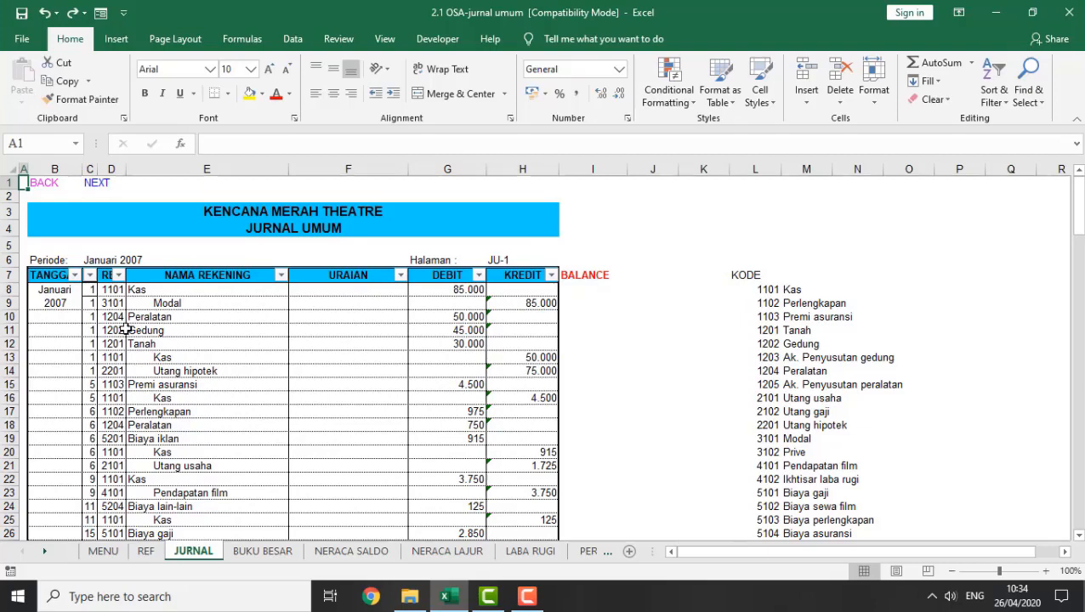
click(88, 293)
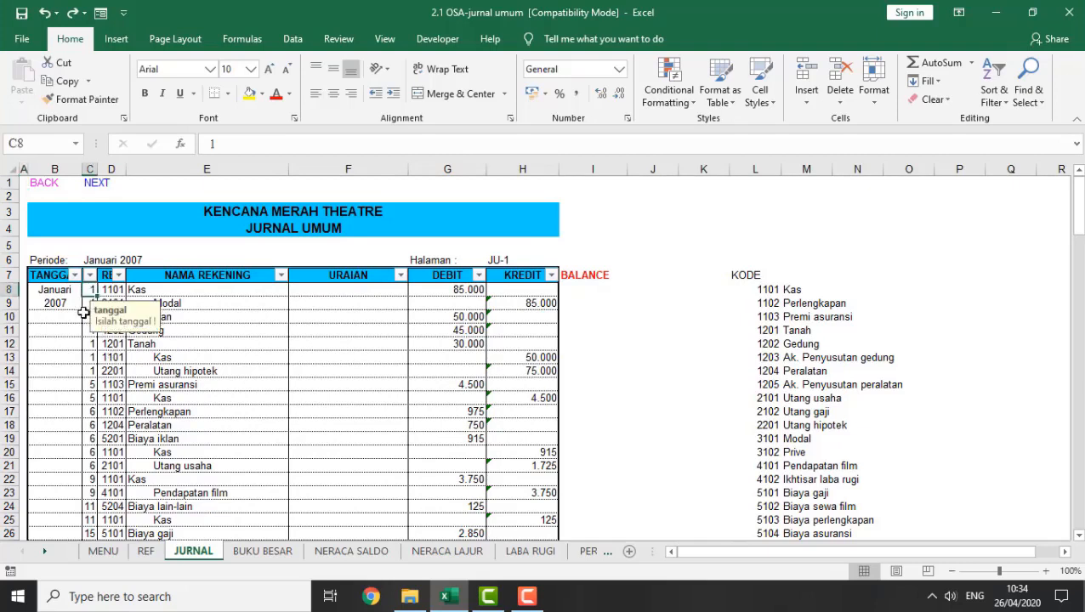
click(90, 342)
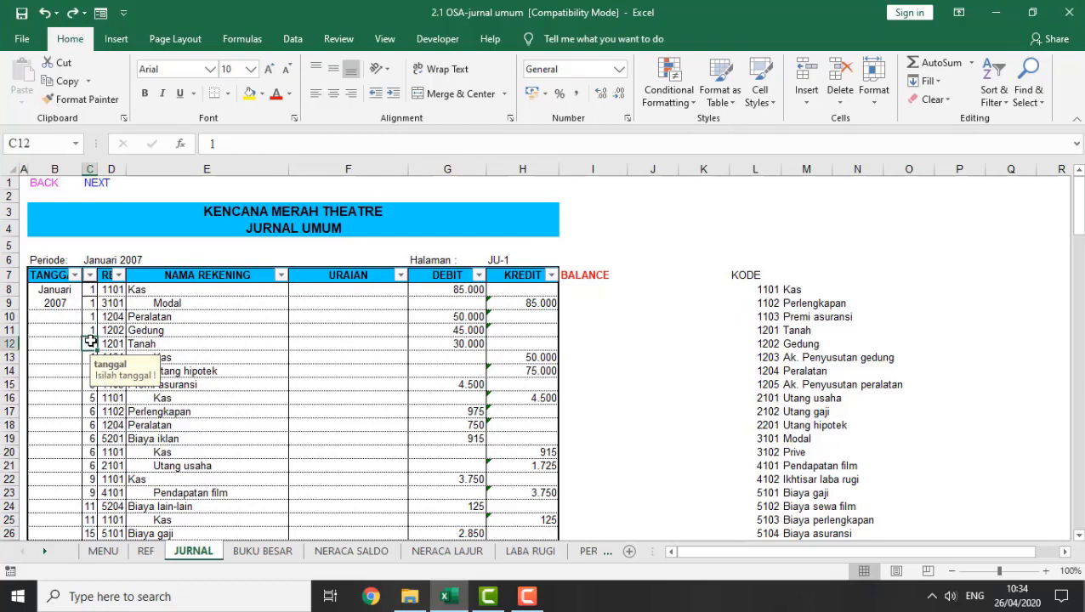
click(88, 399)
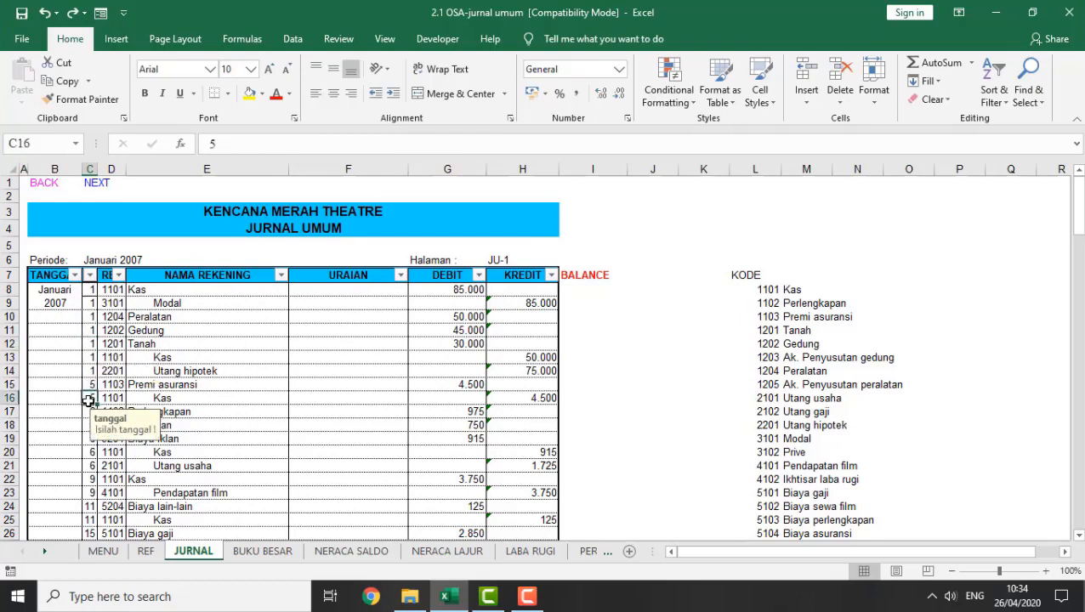
Step: Go repeatedly down and up the journal's day column from the Modal row to examine the transaction days and input hints
click(90, 303)
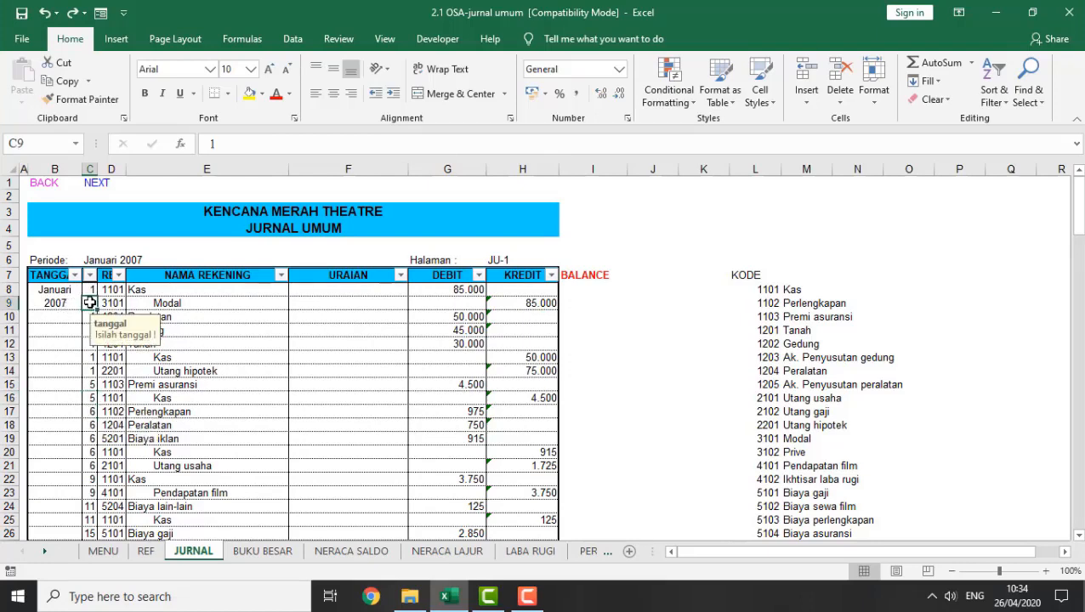
key(Down)
key(Down)
key(Down)
key(Down)
key(Down)
key(Down)
key(Down)
key(Down)
key(Down)
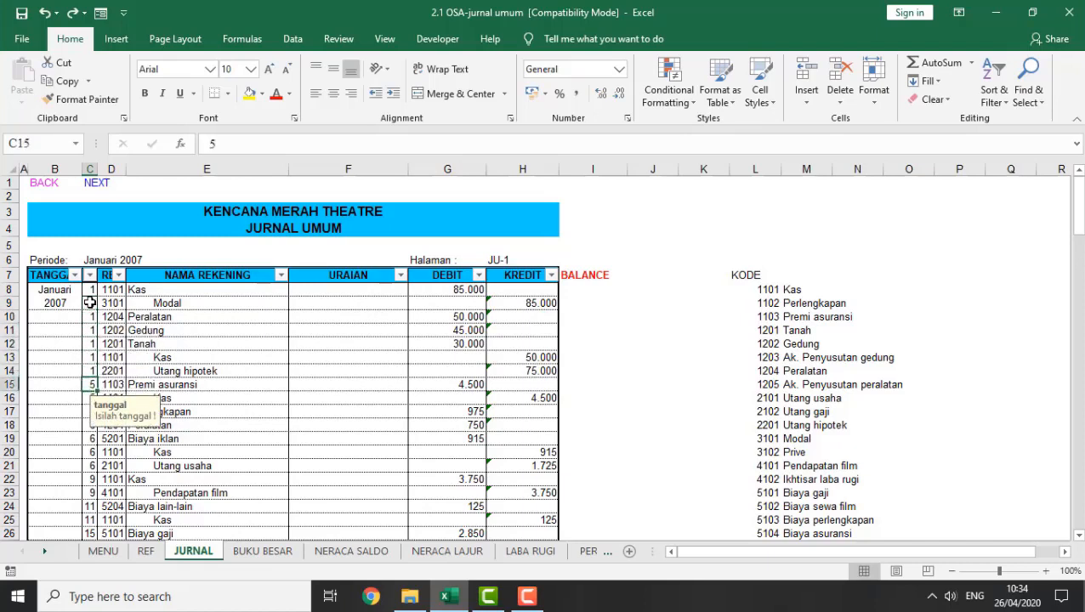
key(Down)
key(Down)
key(Down)
key(Up)
key(Up)
key(Up)
key(Up)
key(Up)
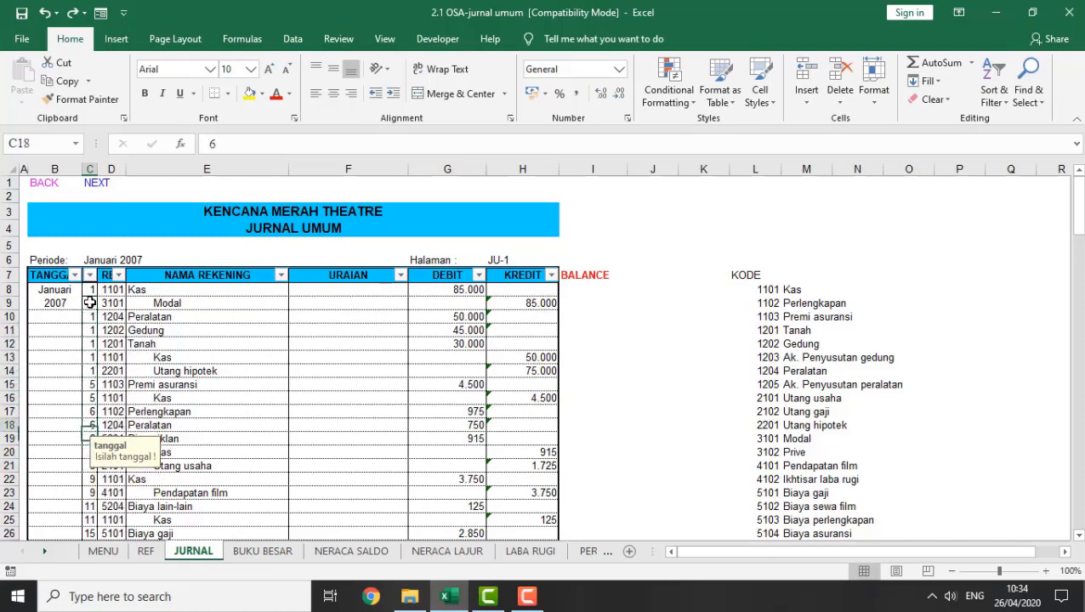
key(Up)
key(Up)
key(Up)
key(Up)
key(Up)
key(Up)
key(Up)
key(Up)
key(Up)
key(Up)
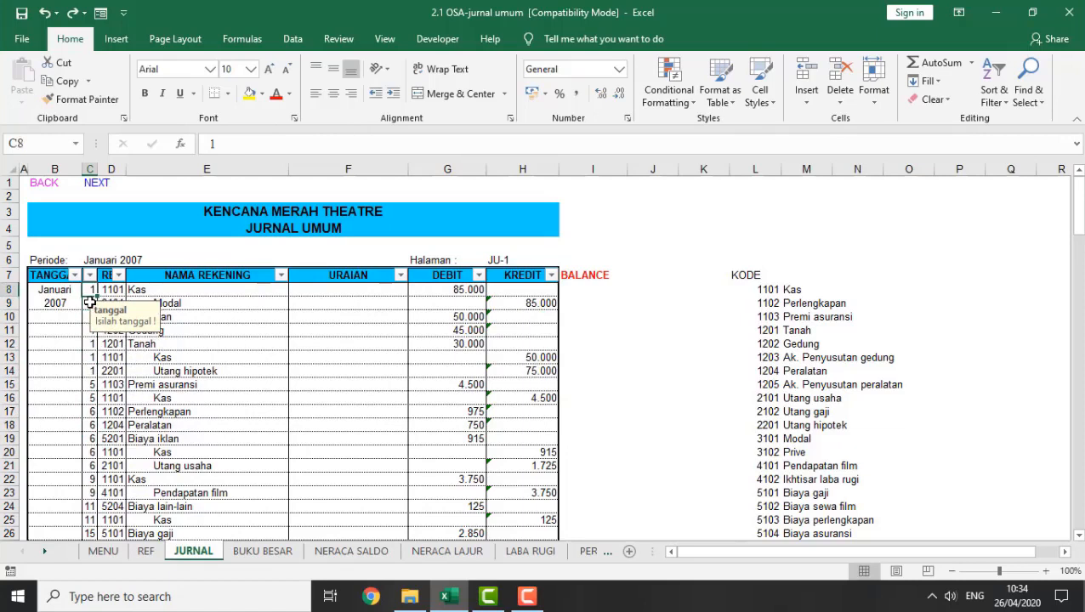
key(Down)
key(Down)
key(Down)
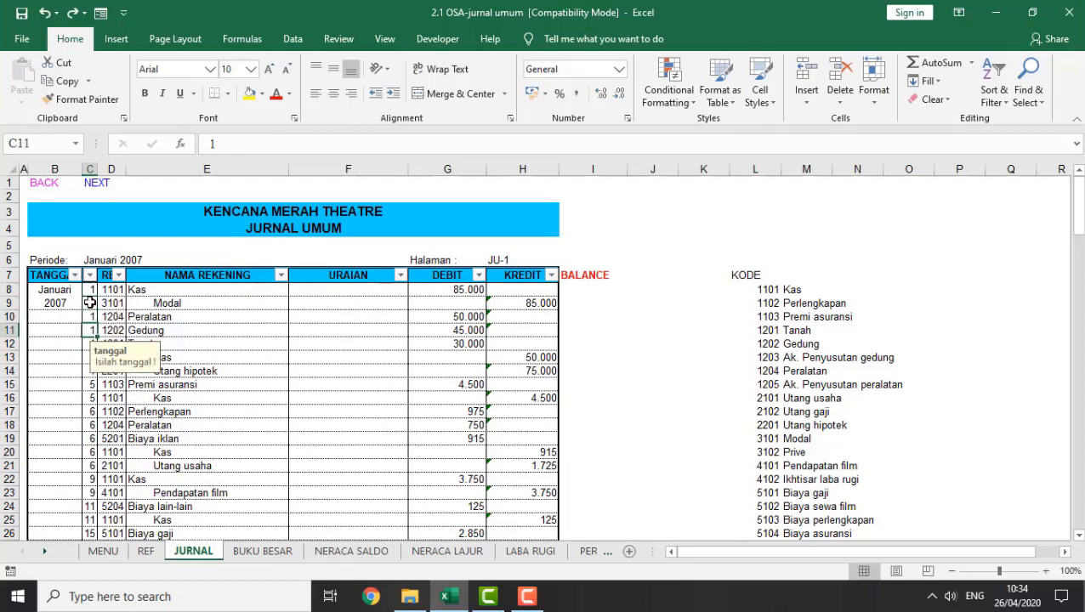
key(Down)
key(Down)
key(Down)
key(Down)
key(Down)
key(Down)
key(Down)
key(Down)
key(Down)
key(Down)
key(Down)
key(Down)
key(Up)
key(Up)
key(Up)
key(Up)
key(Up)
key(Up)
key(Up)
key(Up)
key(Up)
key(Up)
key(Up)
key(Up)
key(Up)
key(Up)
key(Up)
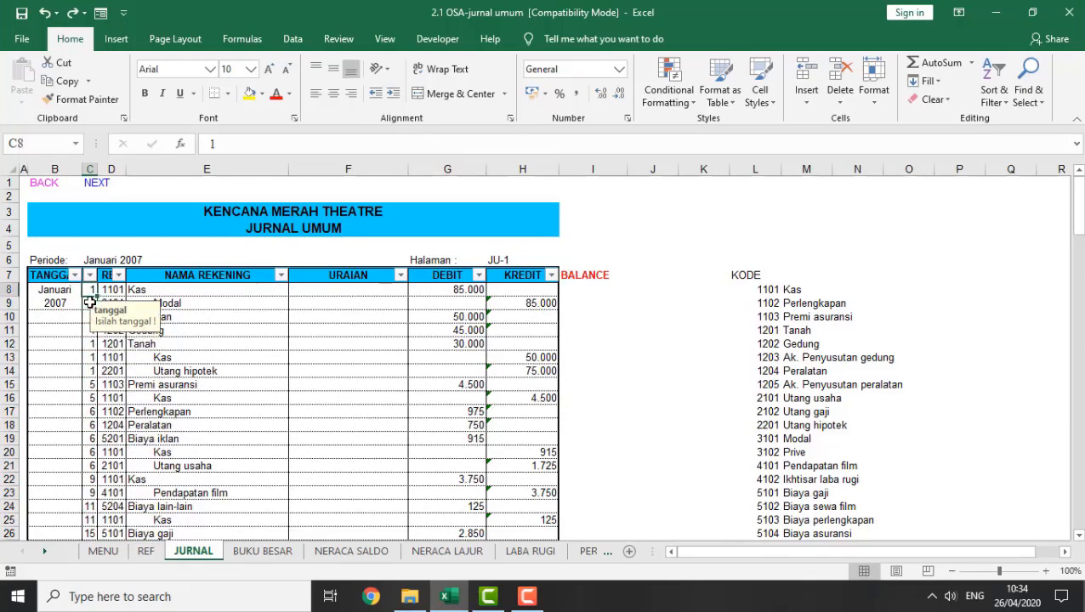
Step: Try to enter 45 as the day of the Modal journal line to test the date validation, and cancel the entry
key(Down)
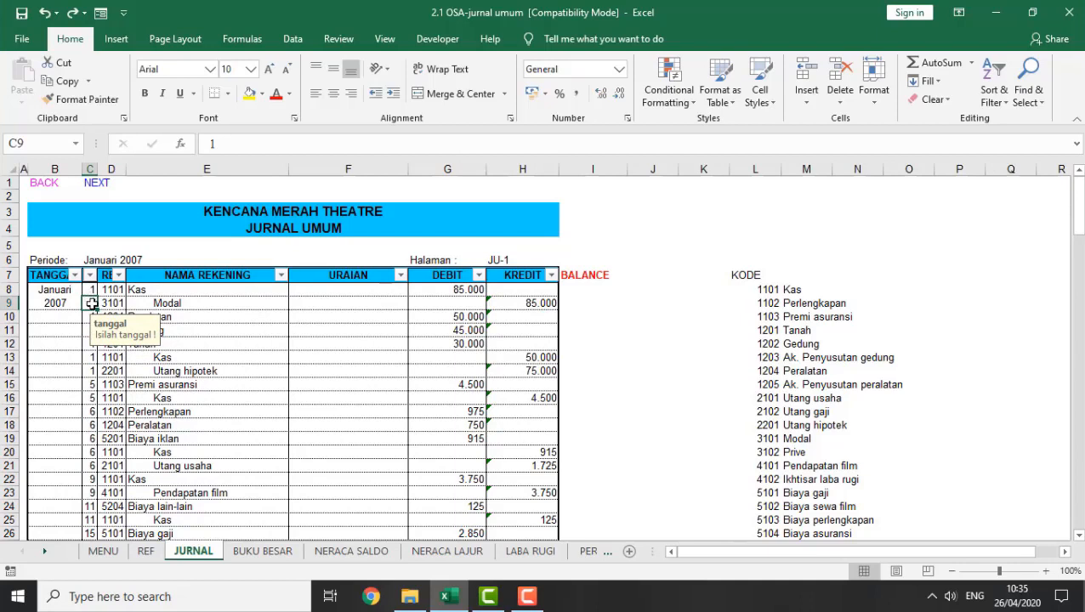
text(45)
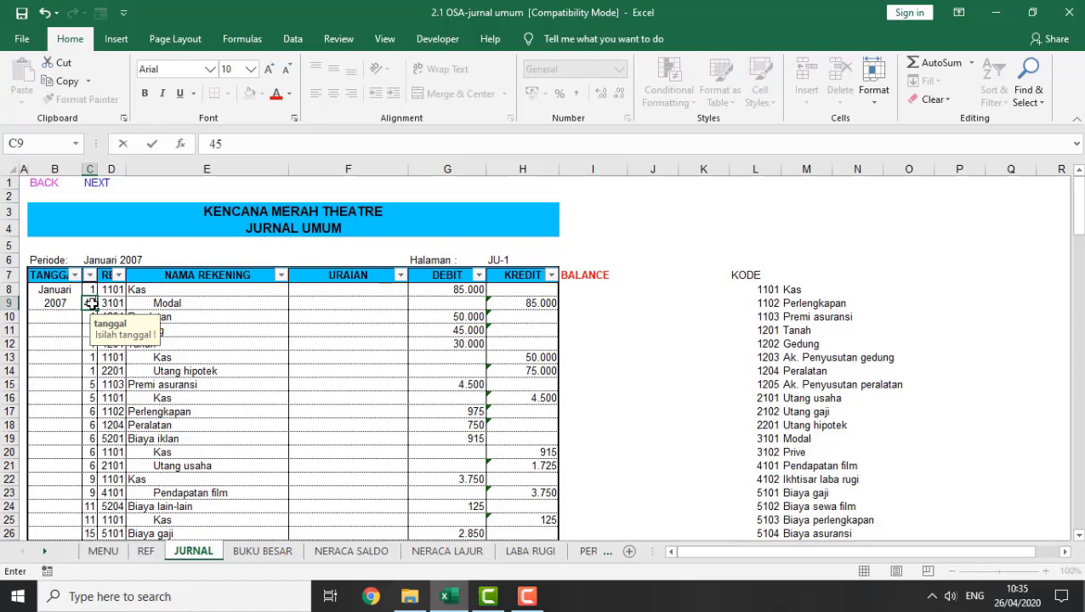
key(Return)
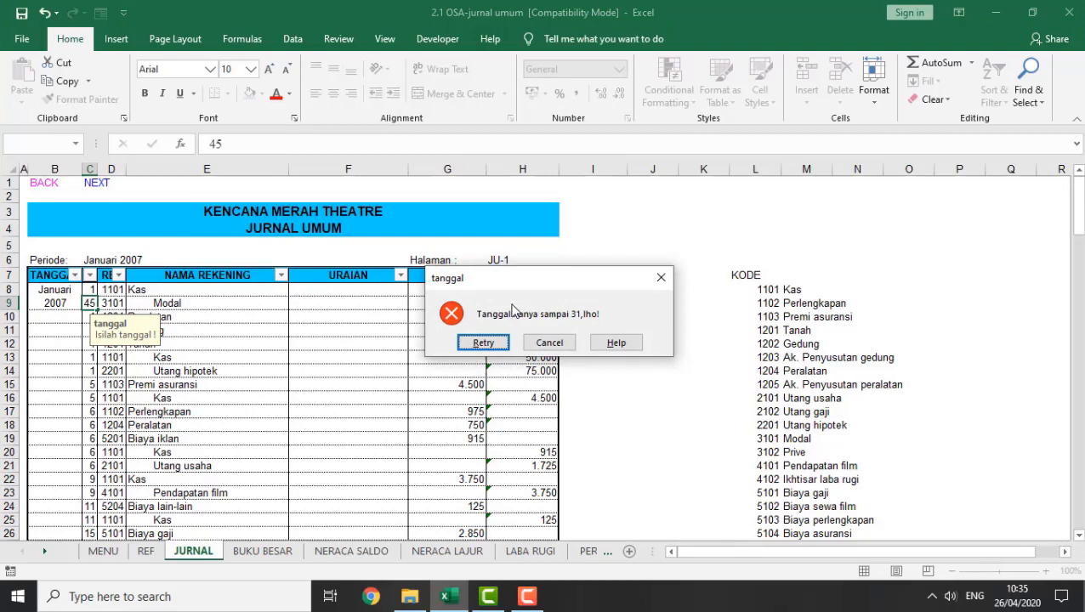
click(559, 343)
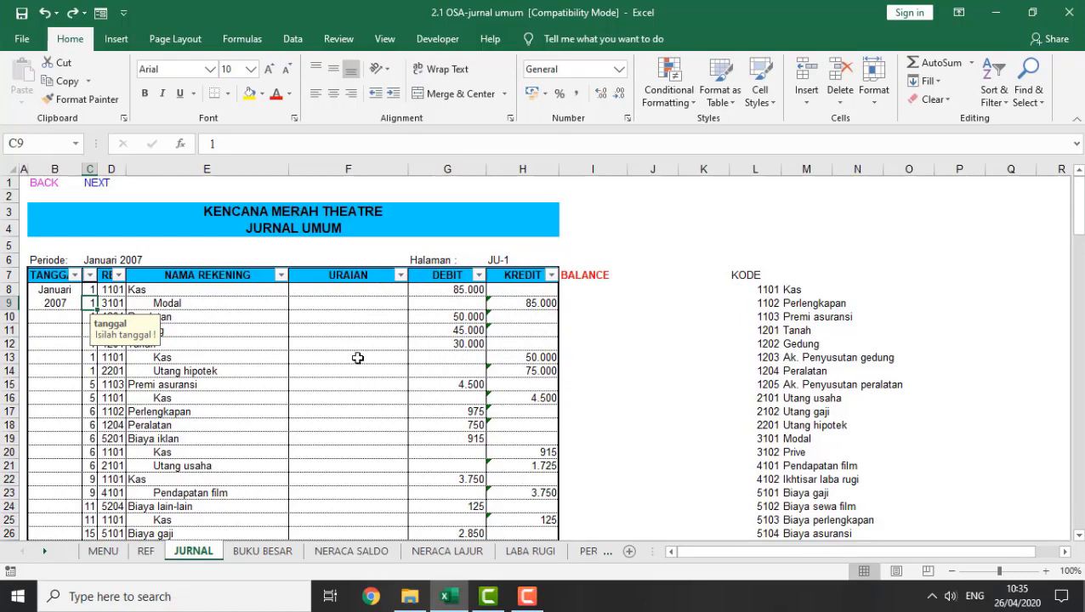
Step: Compare the reference code of the first Kas journal line with the account name formula that looks it up
click(112, 290)
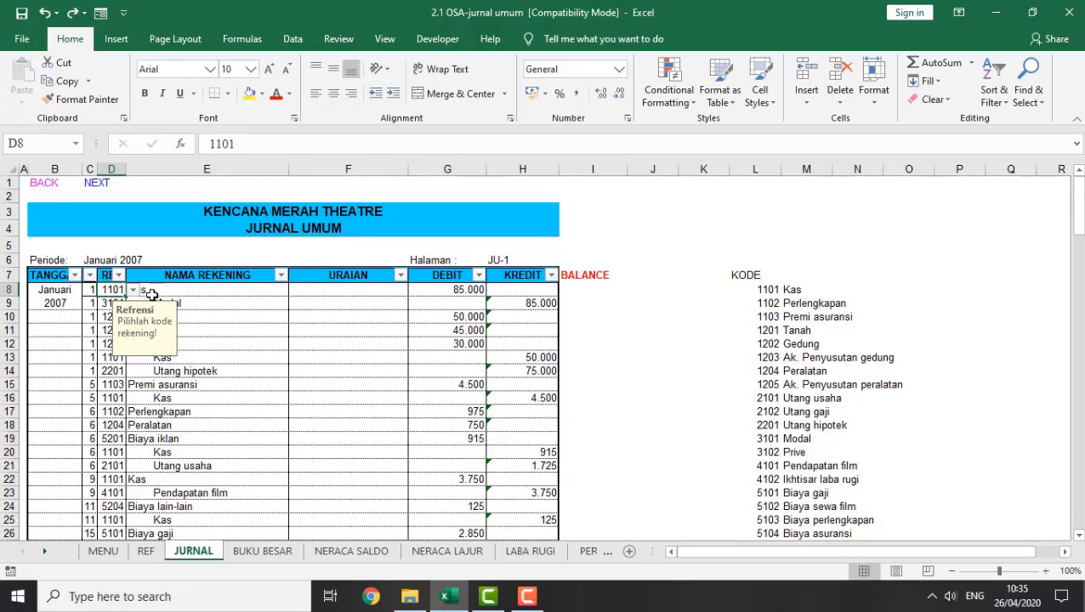
click(128, 291)
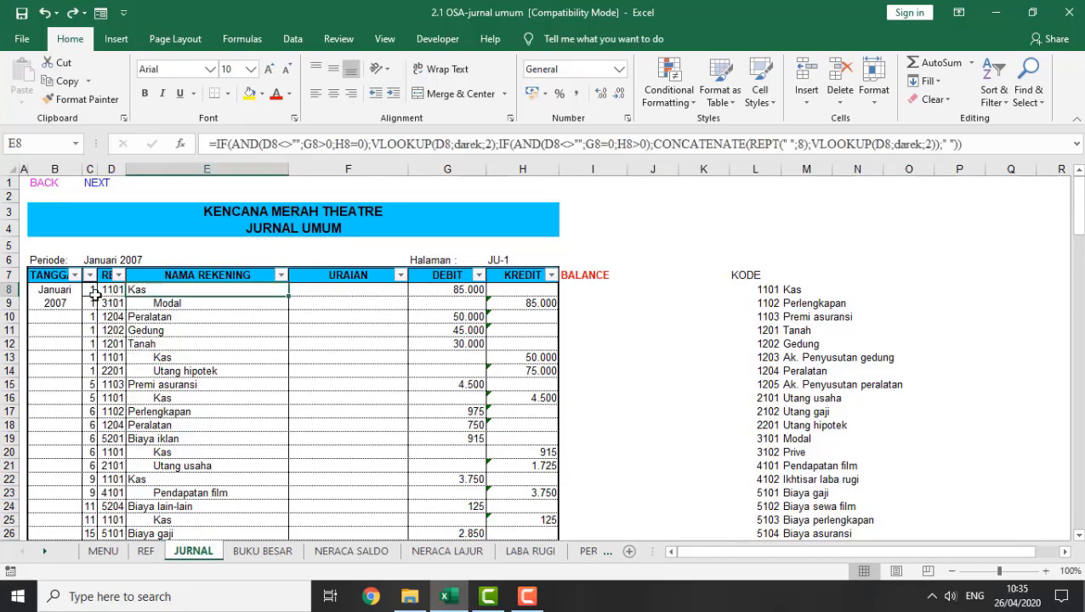
click(104, 291)
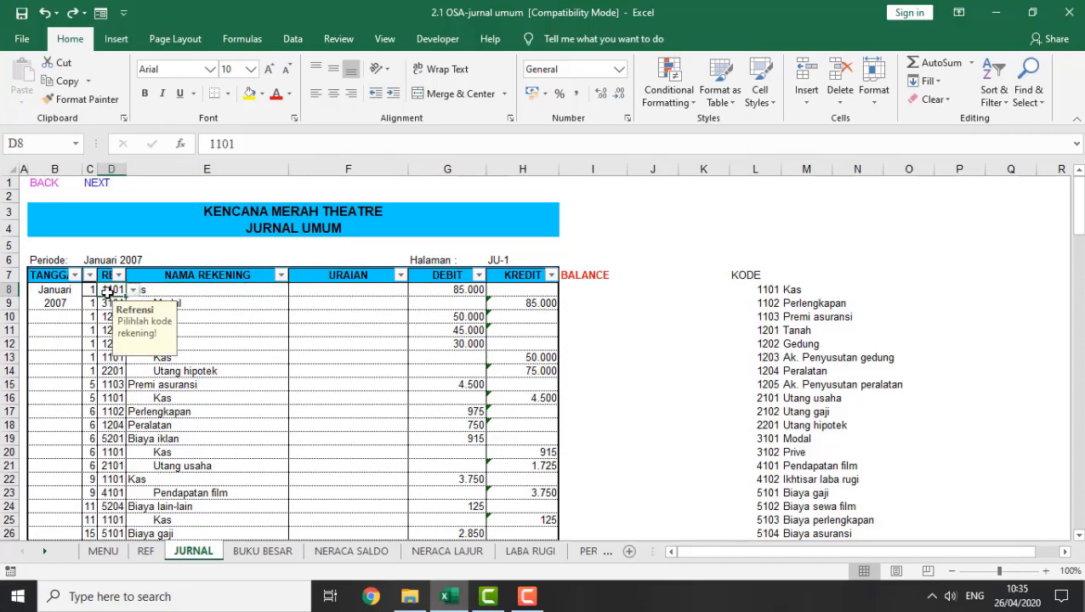
click(146, 290)
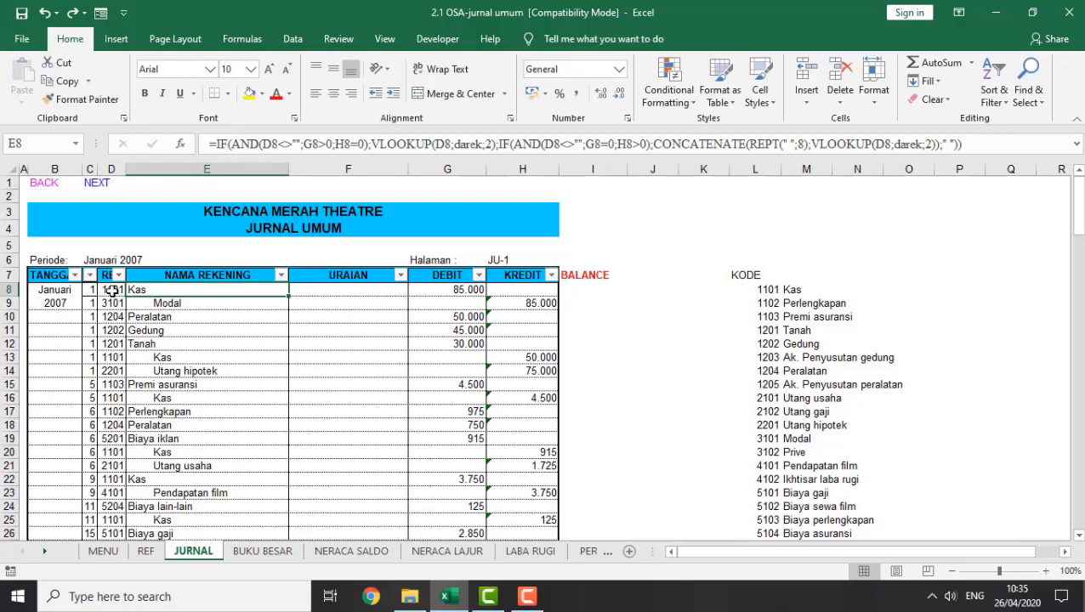
click(113, 291)
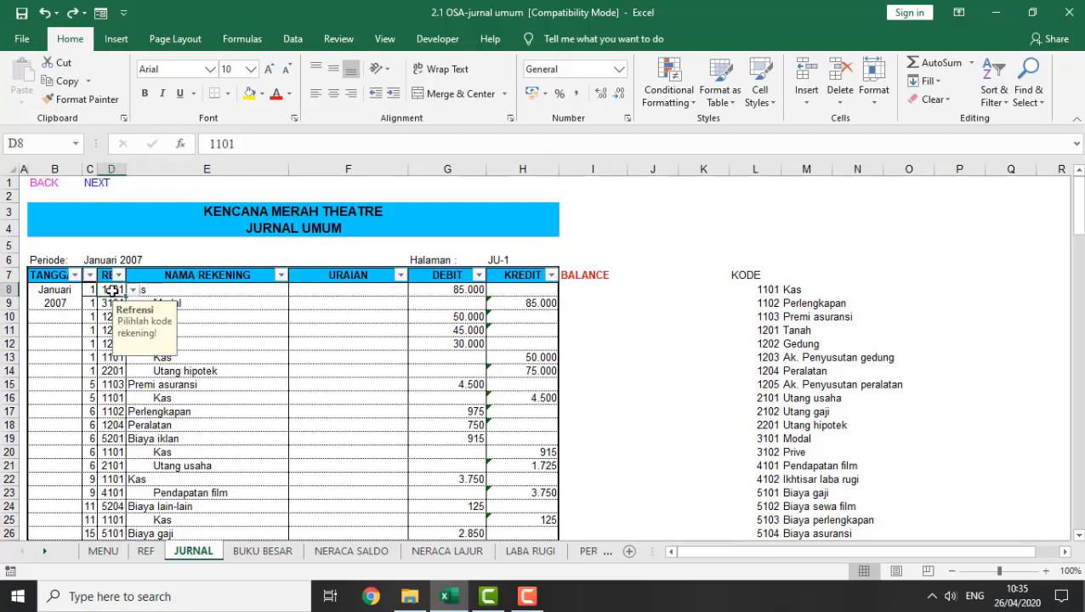
click(208, 292)
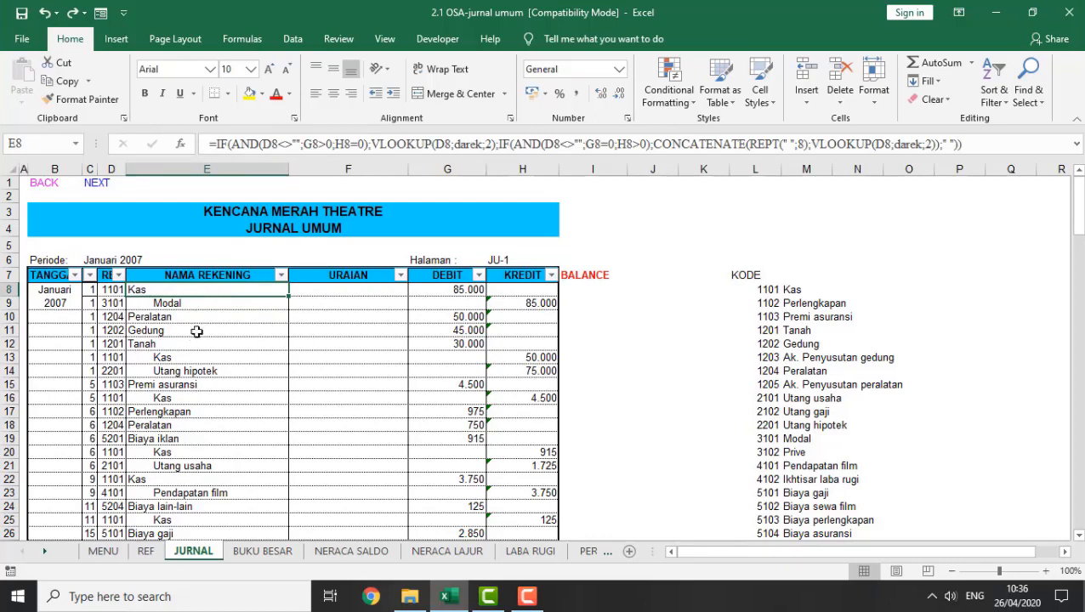
click(113, 293)
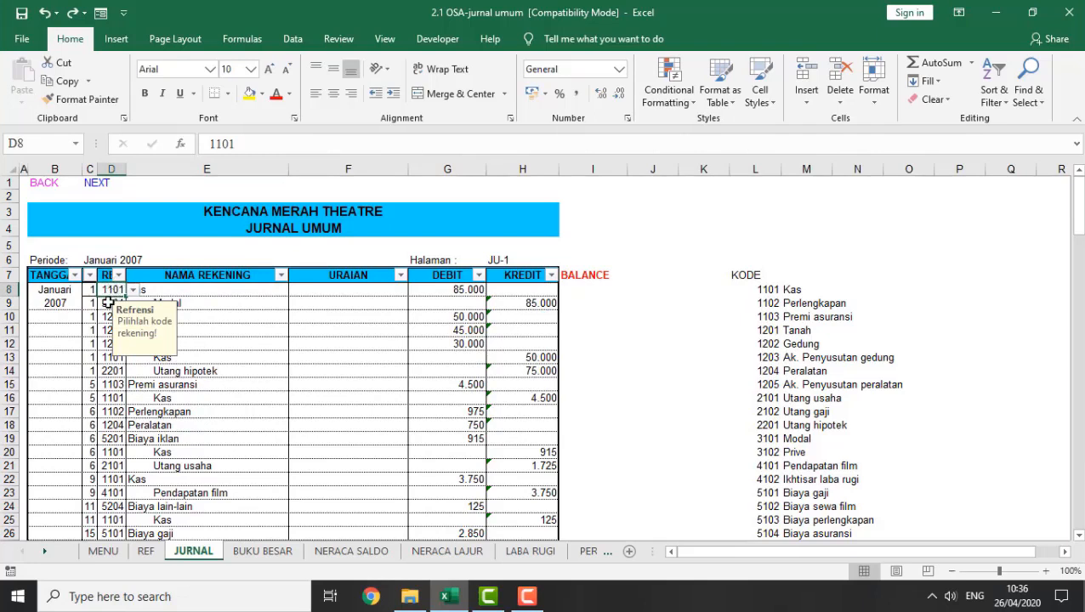
Step: Choose code 3101 from the account code list for the Modal line and check the reference cells of several lines below
click(114, 299)
click(115, 291)
click(116, 303)
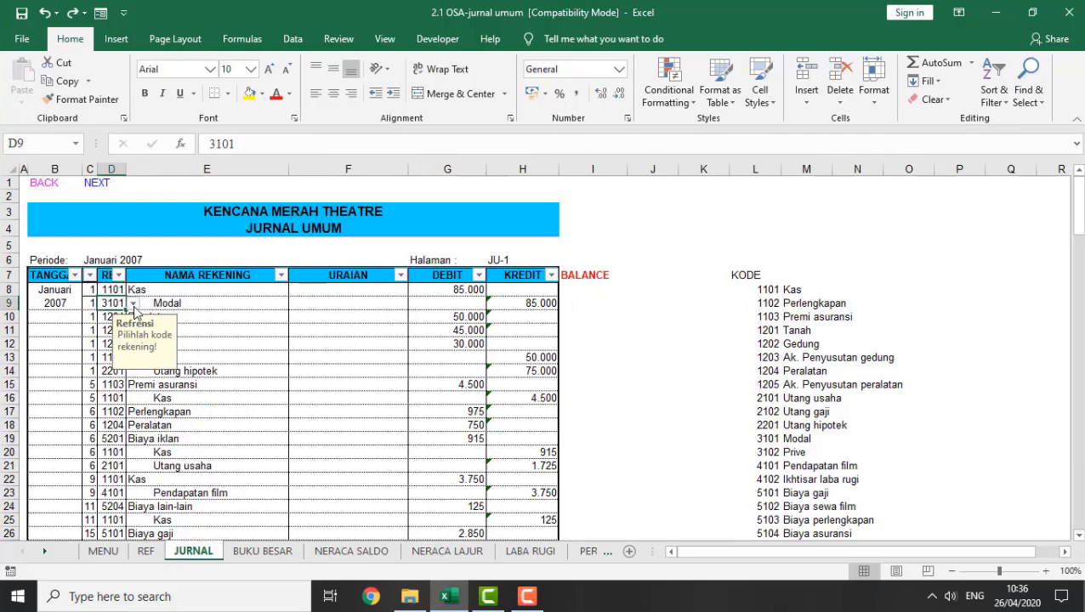
click(132, 304)
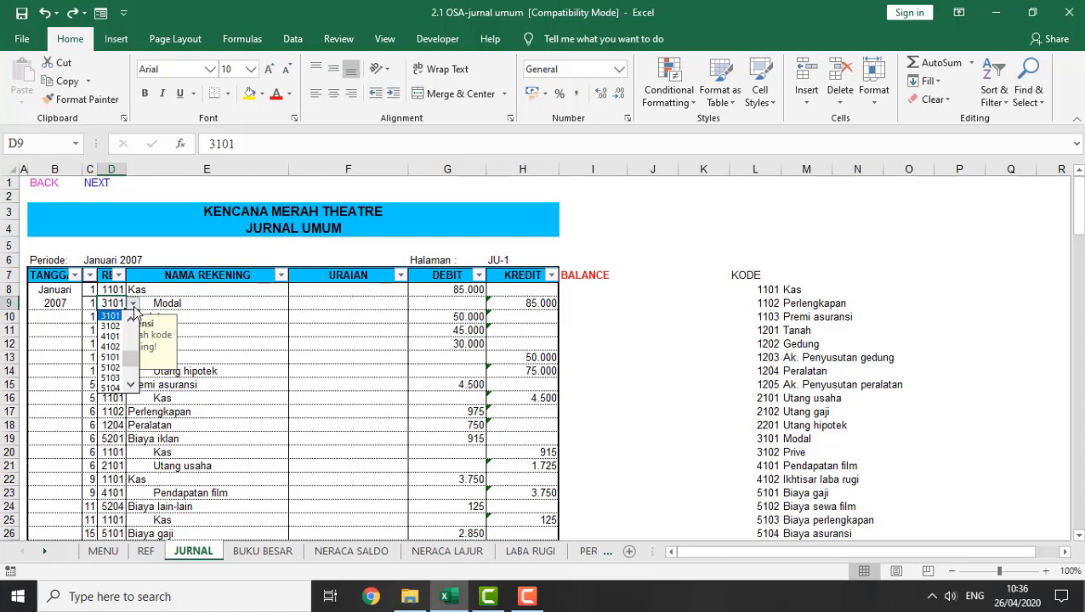
click(111, 315)
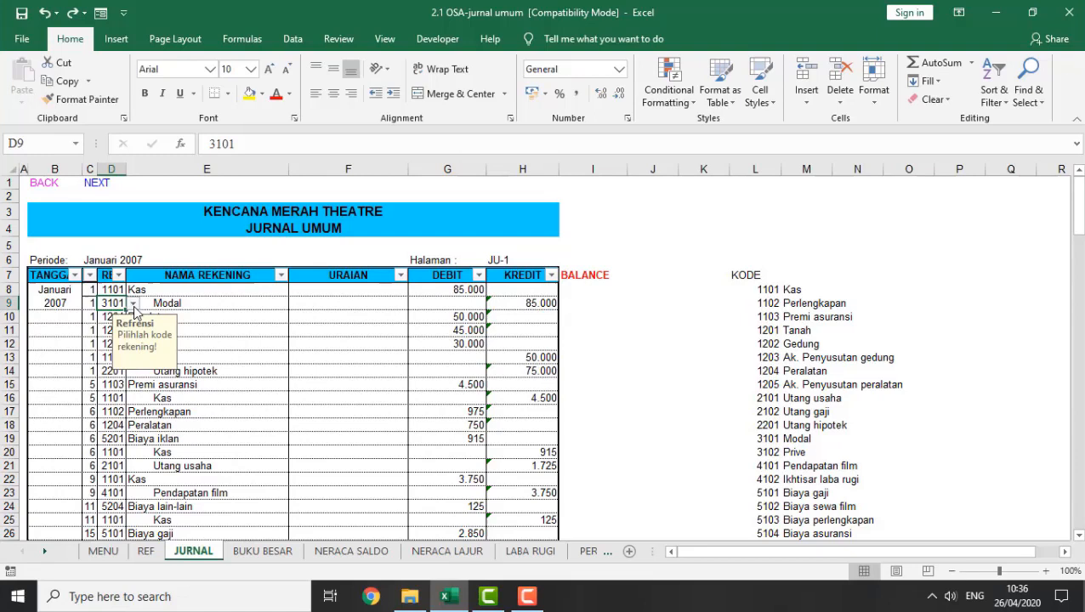
click(110, 317)
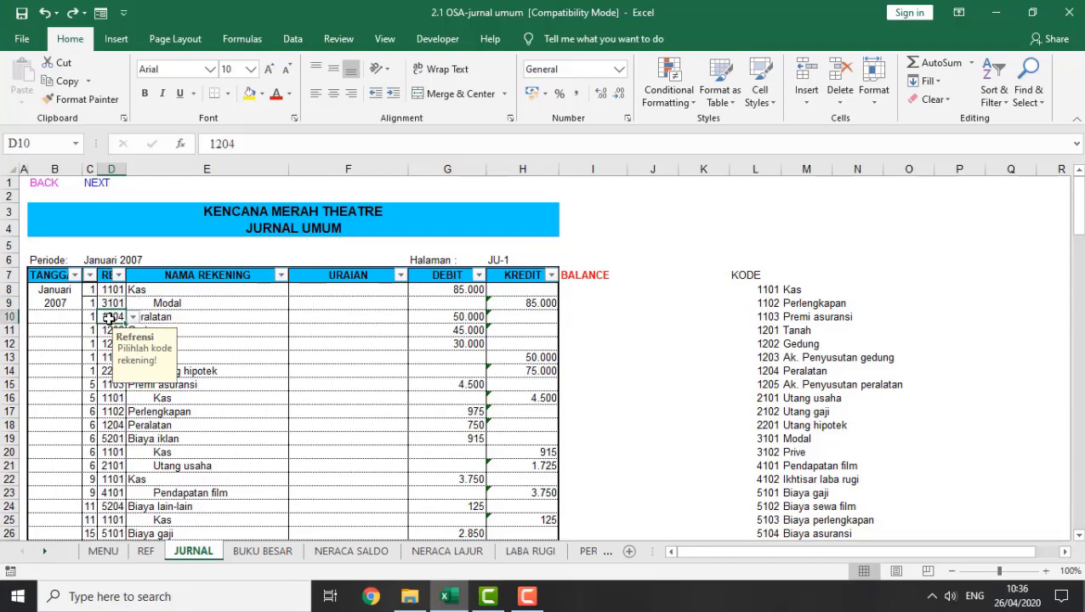
click(103, 344)
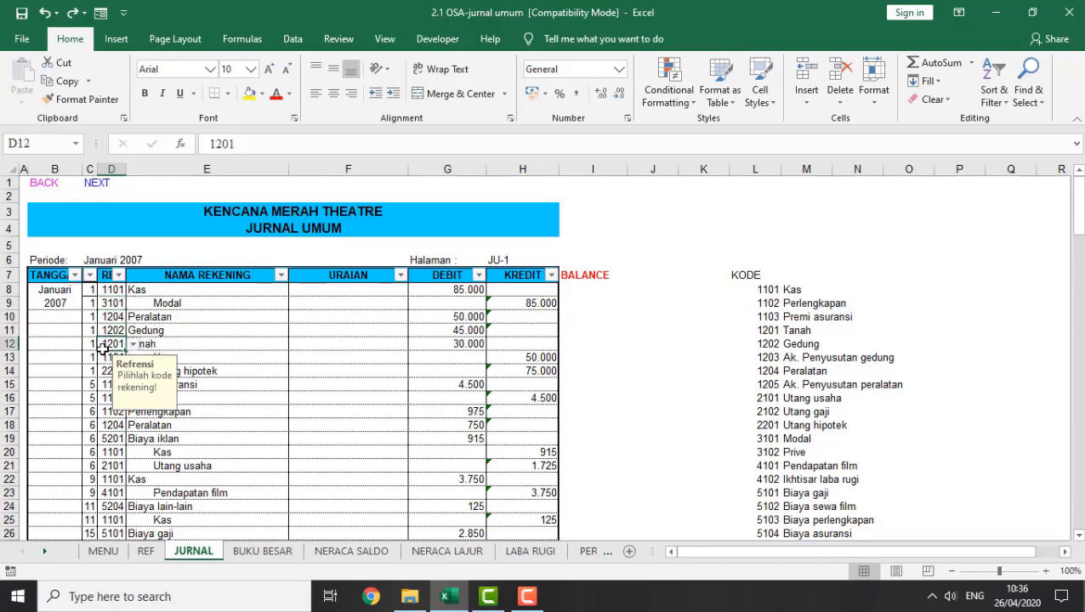
click(105, 398)
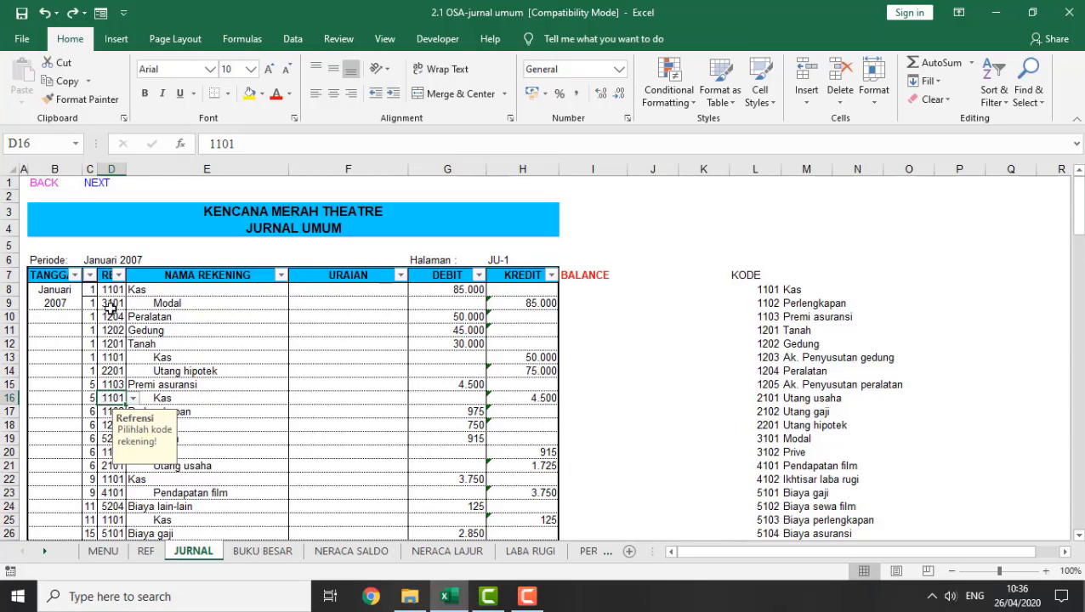
Step: Try to enter asafafa as the reference code of the Modal journal line to test the validation, and cancel the entry
click(115, 303)
text(asafafa)
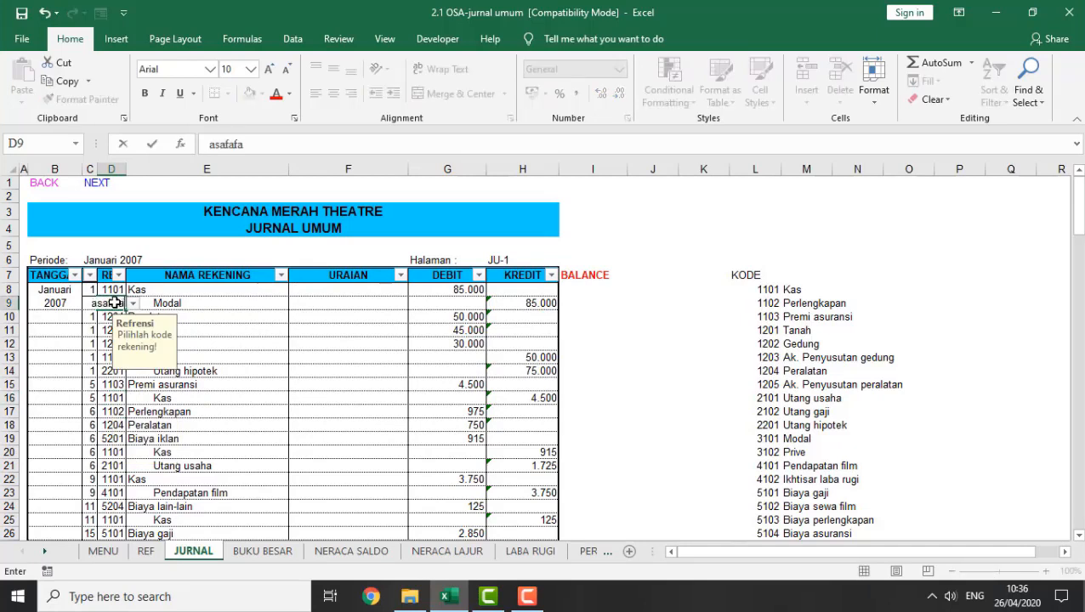
key(Return)
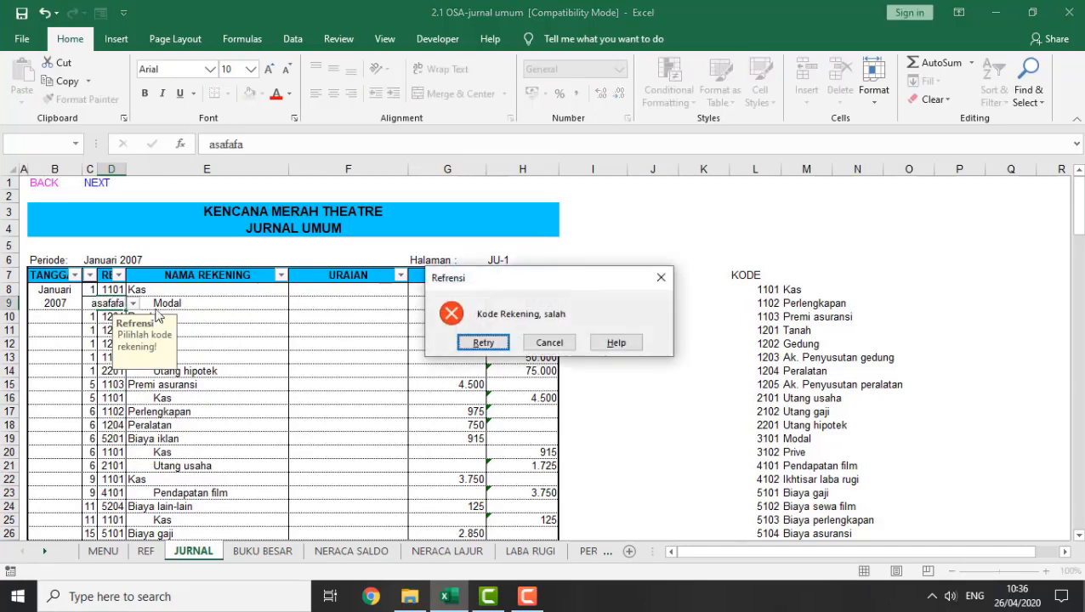
click(548, 343)
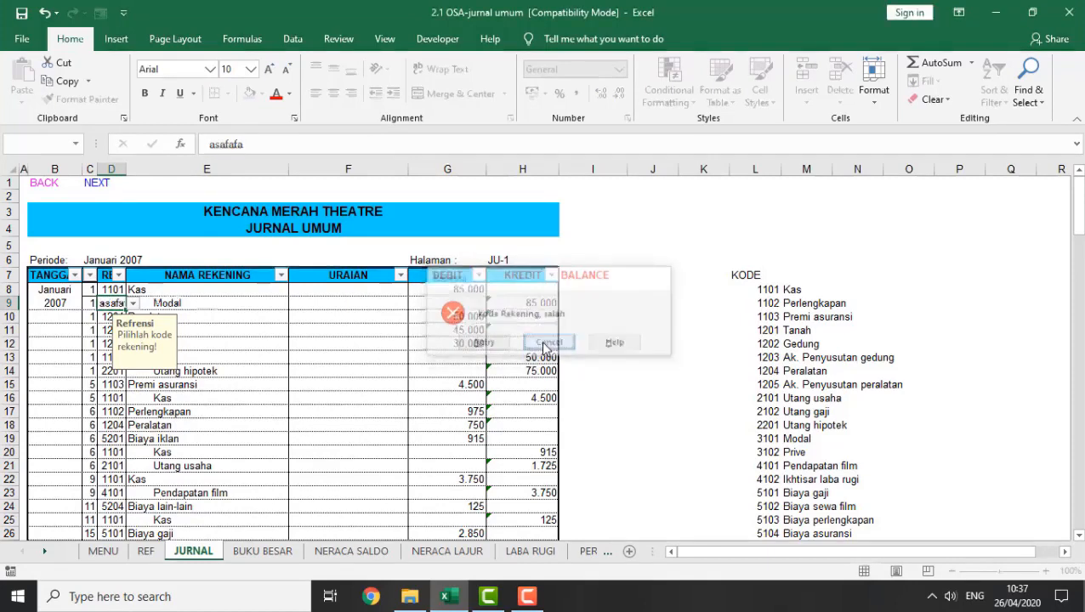
Step: Open the account name formula of the first Kas line to examine its cell references, and close it without changes
click(167, 400)
click(185, 290)
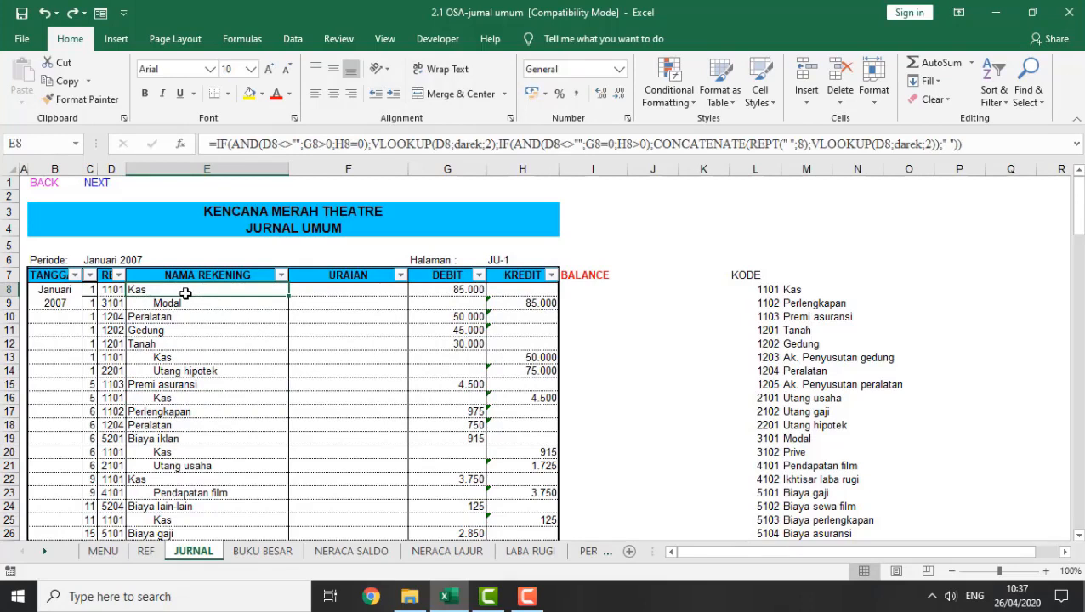
double_click(185, 293)
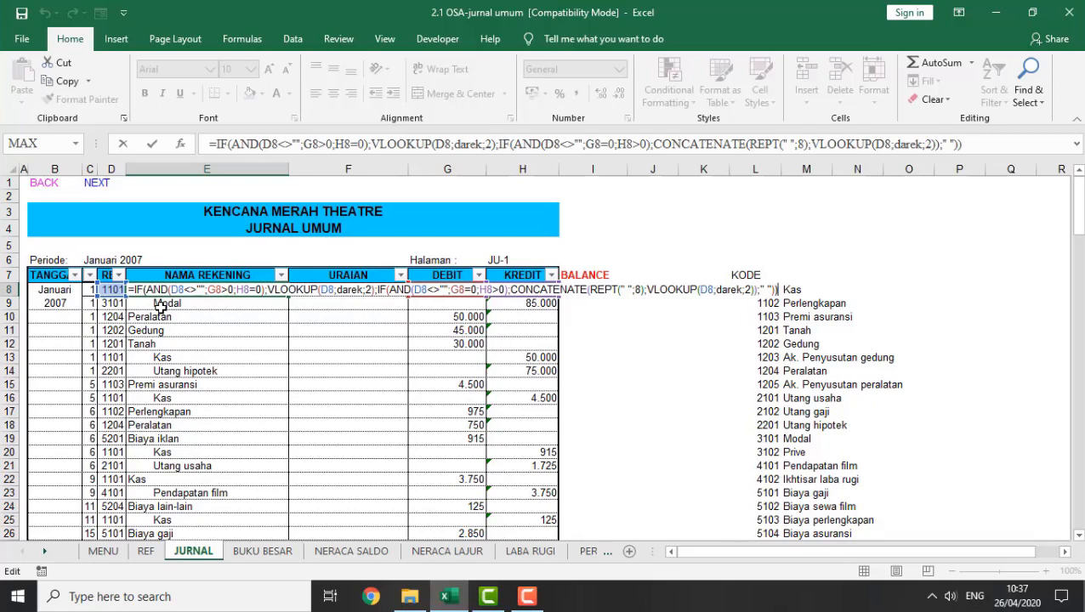
key(Return)
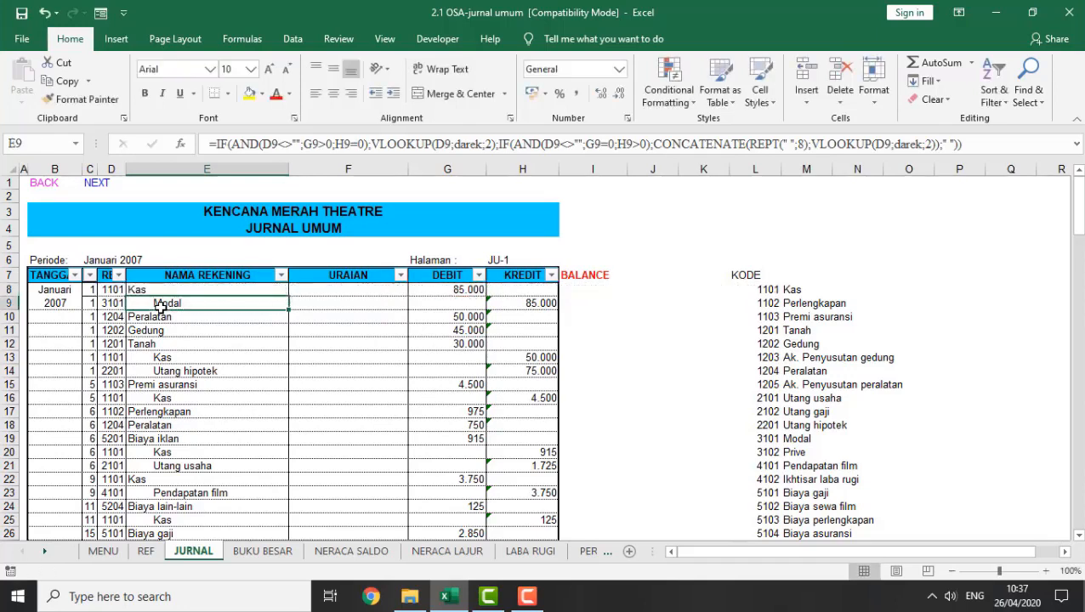
click(156, 343)
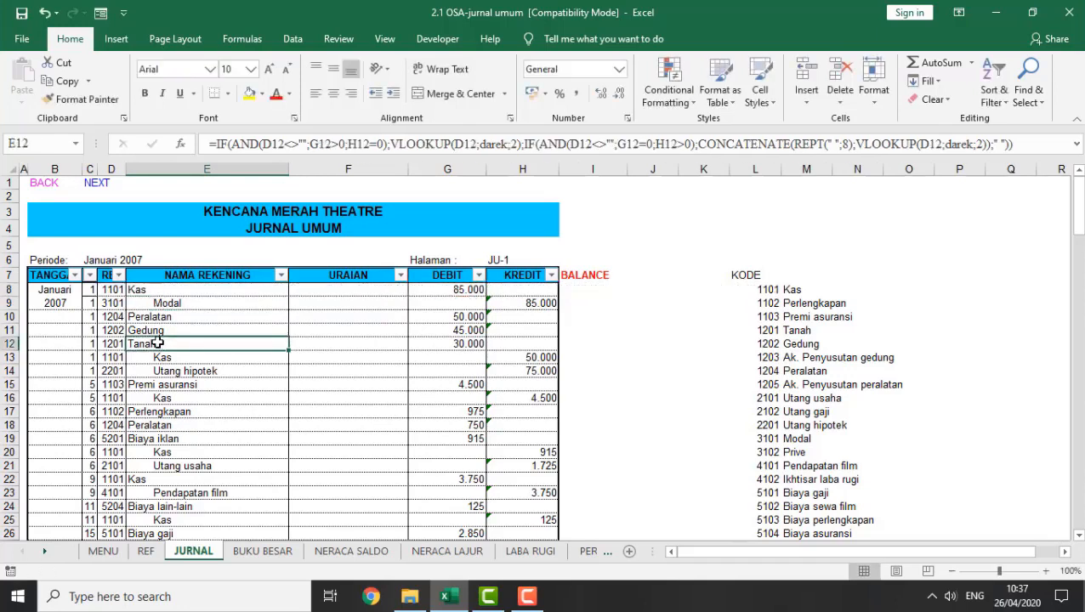
Step: Go down the NAMA REKENING column from the first Kas line and back to compare the formulas of the first entries
click(168, 290)
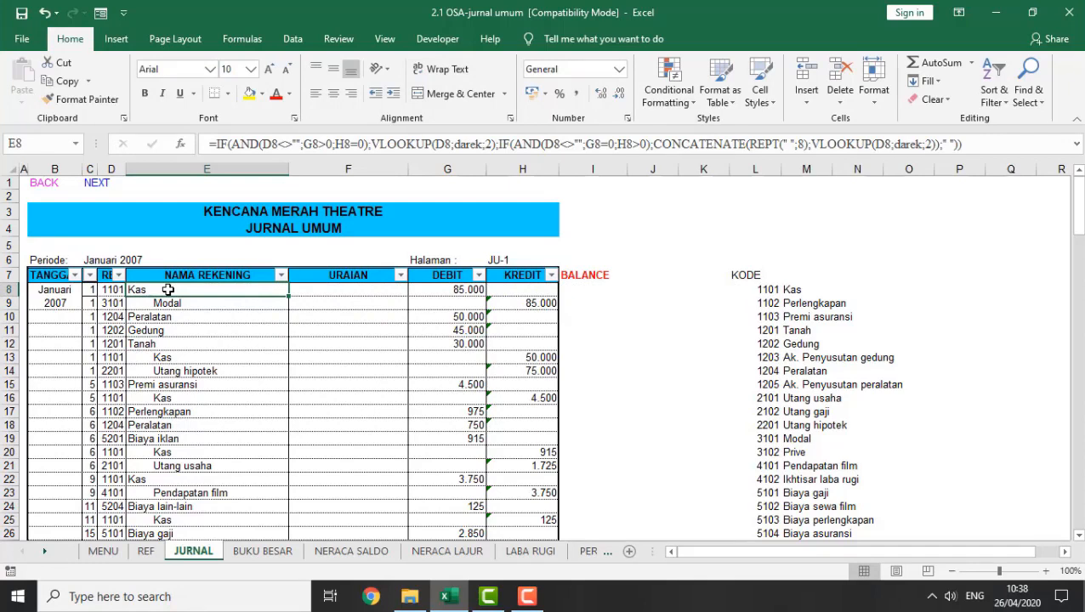
key(Down)
key(Down)
key(Down)
key(Down)
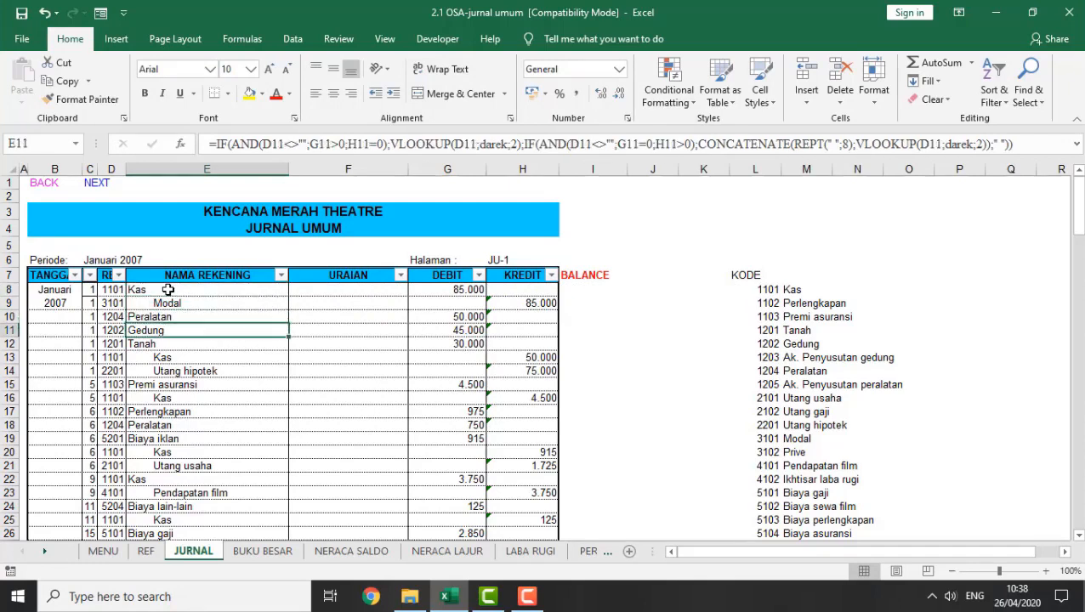
key(Up)
key(Up)
key(Up)
key(Up)
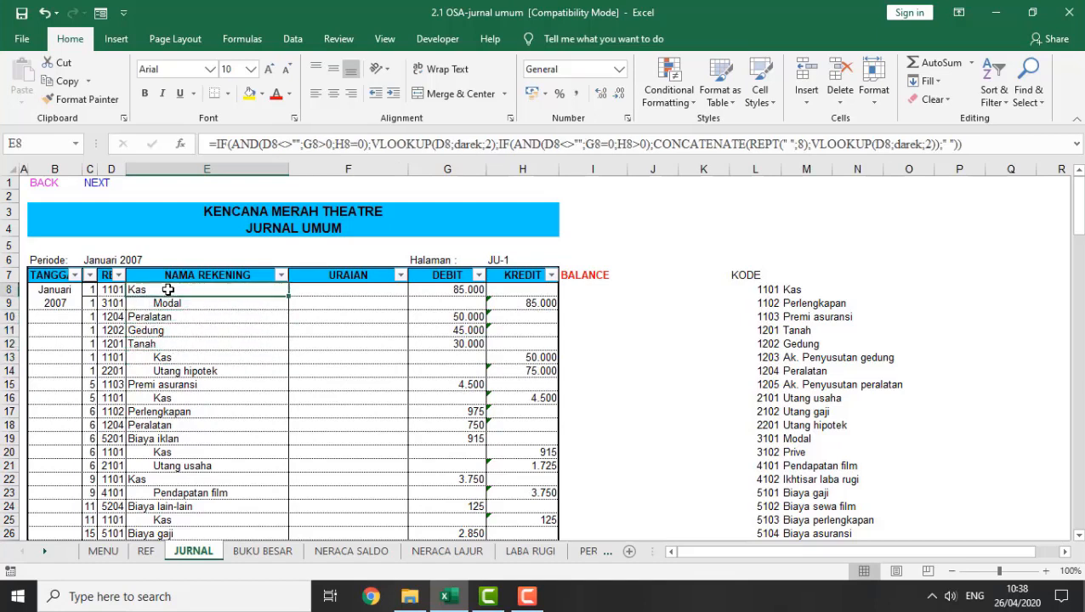
key(Down)
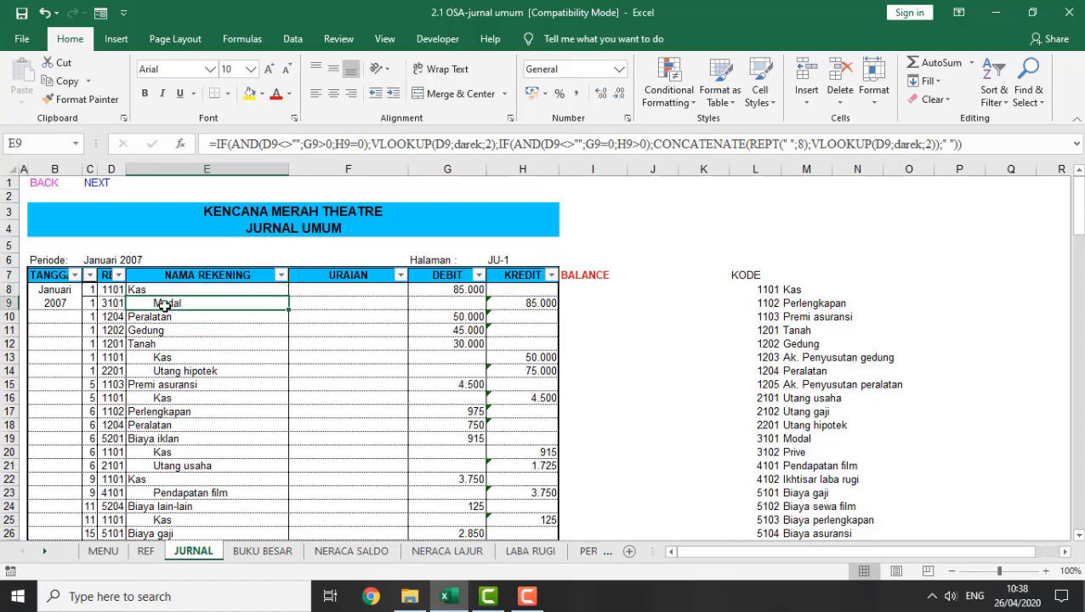
Step: Examine the Modal line's KREDIT formula and open its account name formula to inspect the indentation part, leaving it unchanged
click(526, 304)
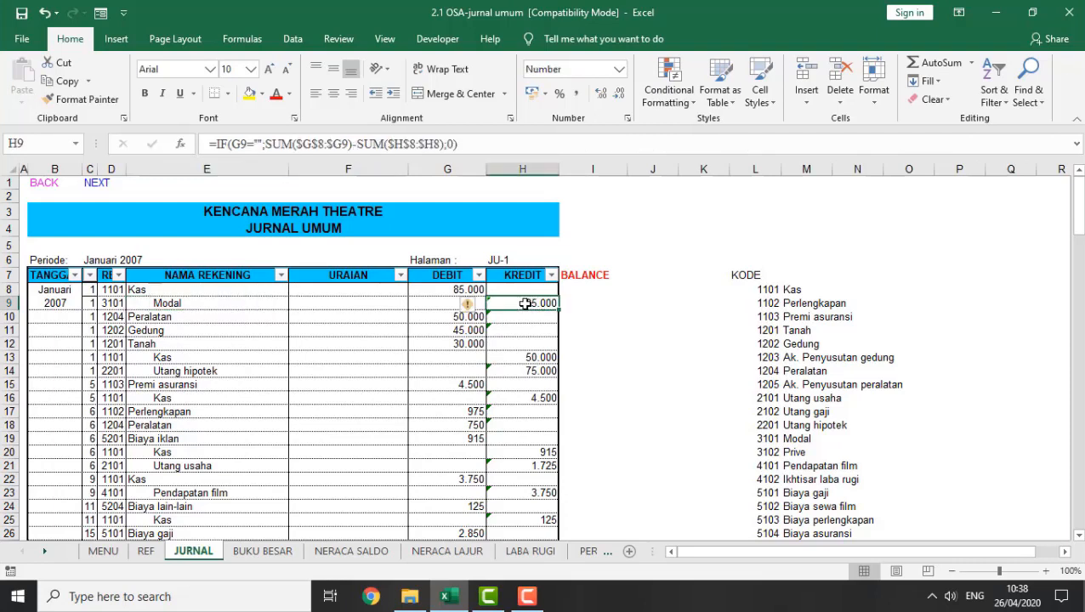
click(180, 305)
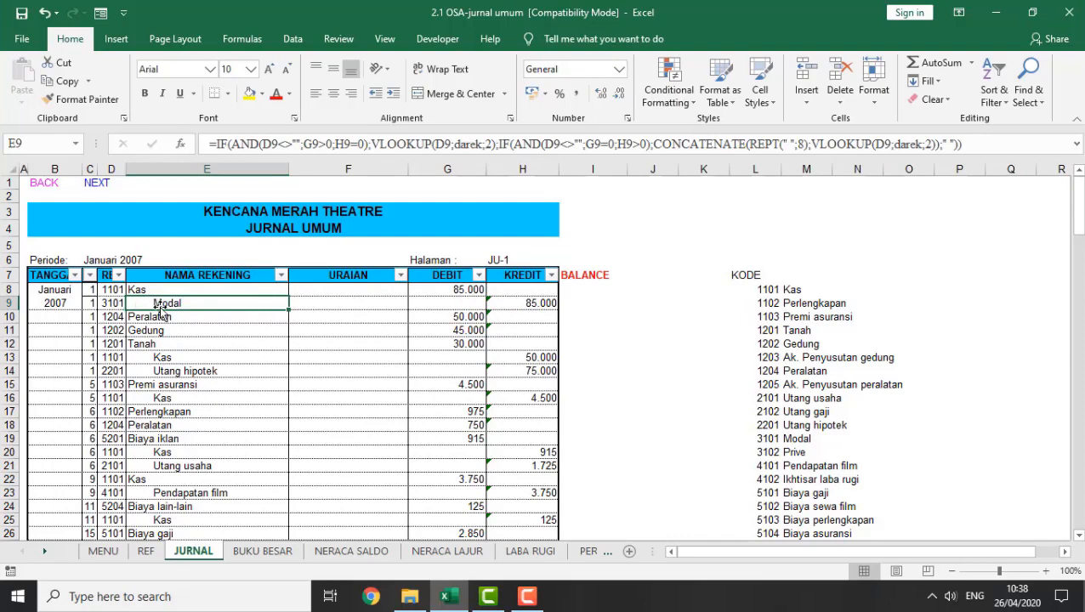
double_click(159, 307)
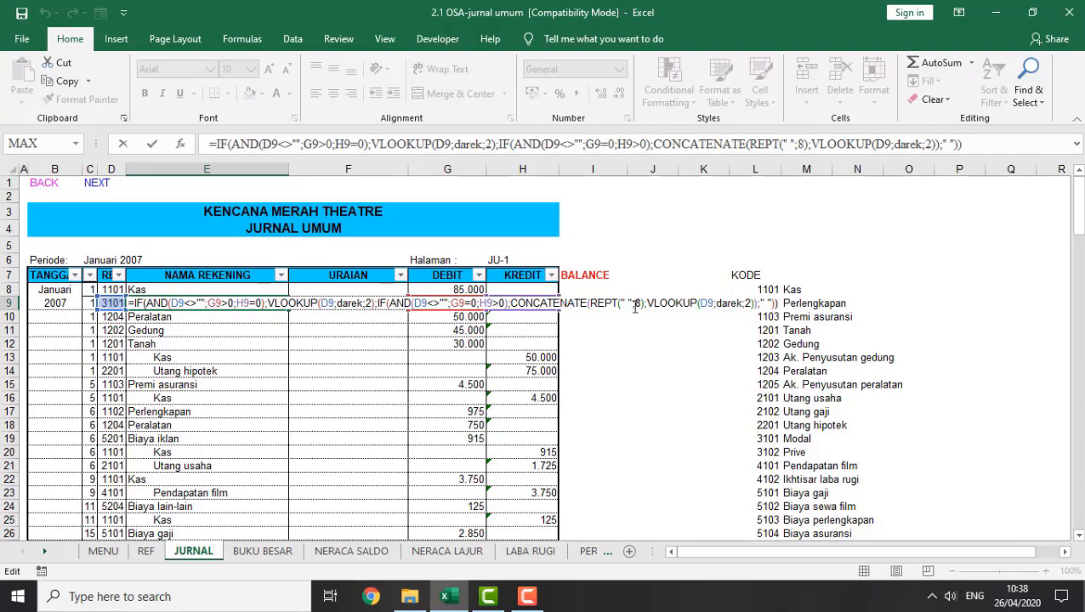
key(Return)
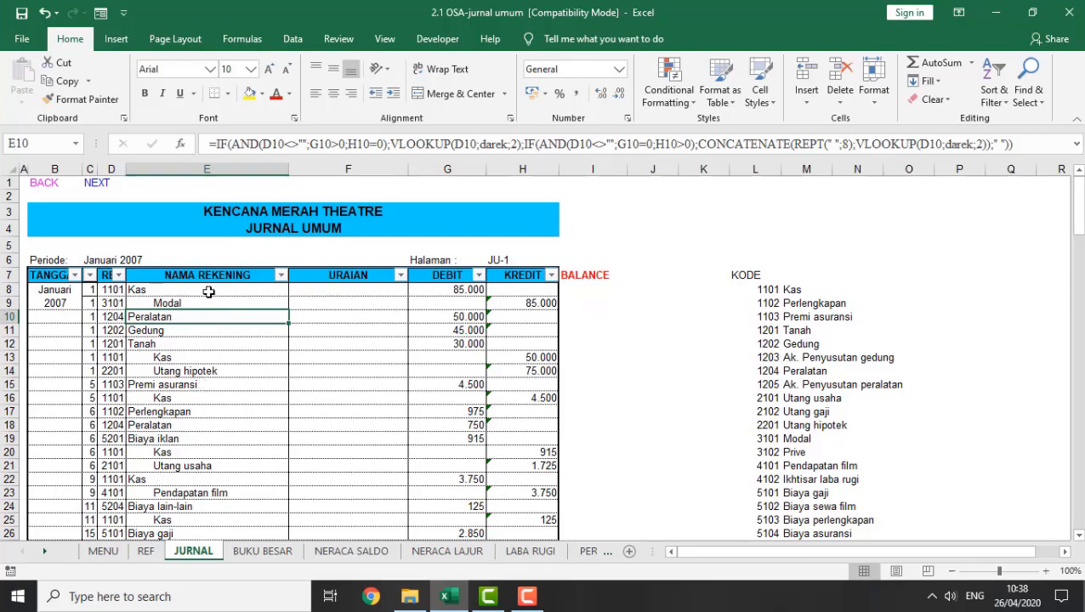
Step: Go far down the NAMA REKENING column from the Modal line and back up to examine the formula in each journal row
key(Up)
key(Down)
key(Down)
key(Down)
key(Down)
key(Down)
key(Down)
key(Down)
key(Down)
key(Down)
key(Down)
key(Down)
key(Down)
key(Down)
key(Down)
key(Down)
key(Down)
key(Down)
key(Up)
key(Up)
key(Up)
key(Up)
key(Up)
key(Up)
key(Up)
key(Up)
key(Up)
key(Up)
key(Up)
key(Up)
key(Up)
key(Up)
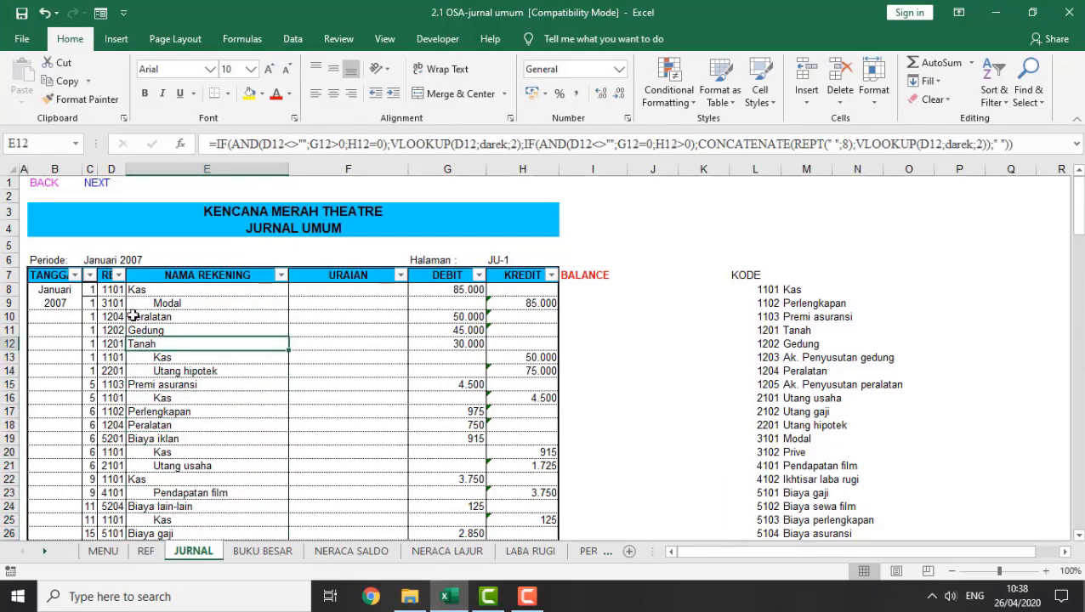
Step: Compare the account name formulas of the credited Kas line in row 13 and the Utang hipotek line
click(163, 359)
key(Down)
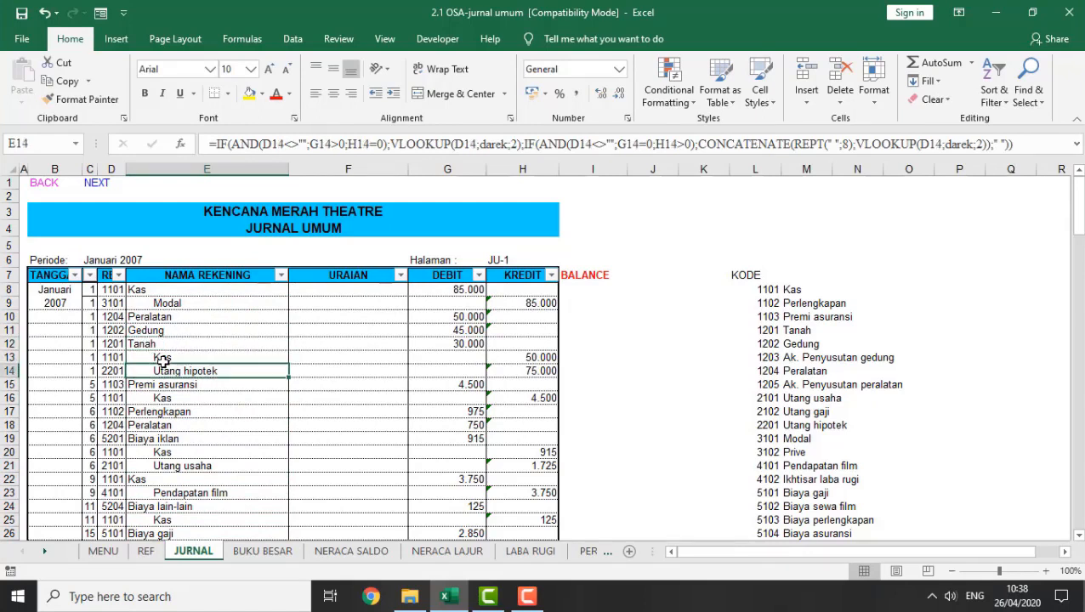
key(Up)
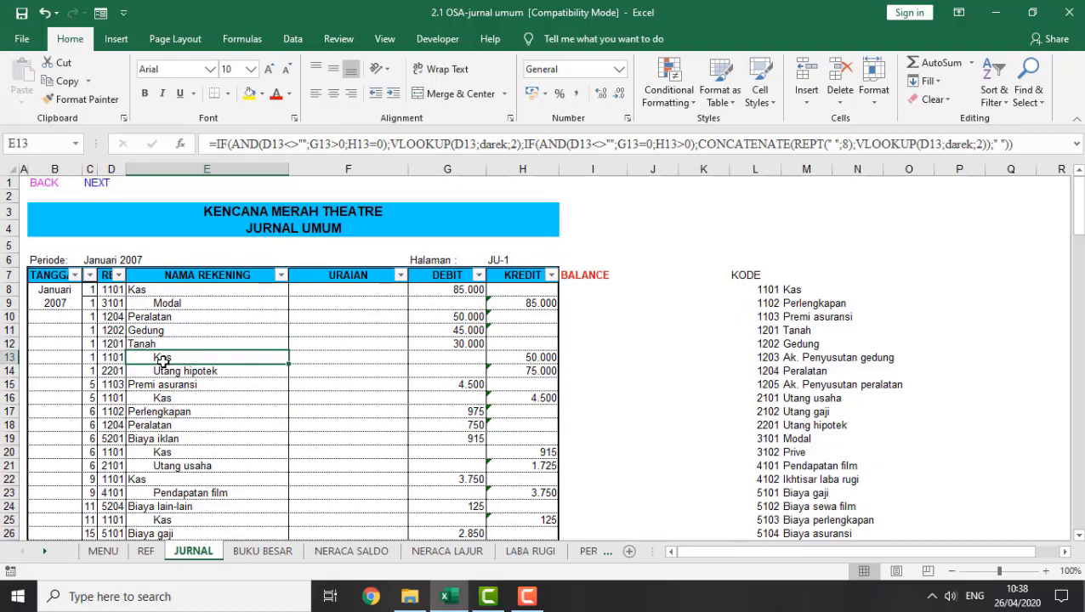
click(163, 372)
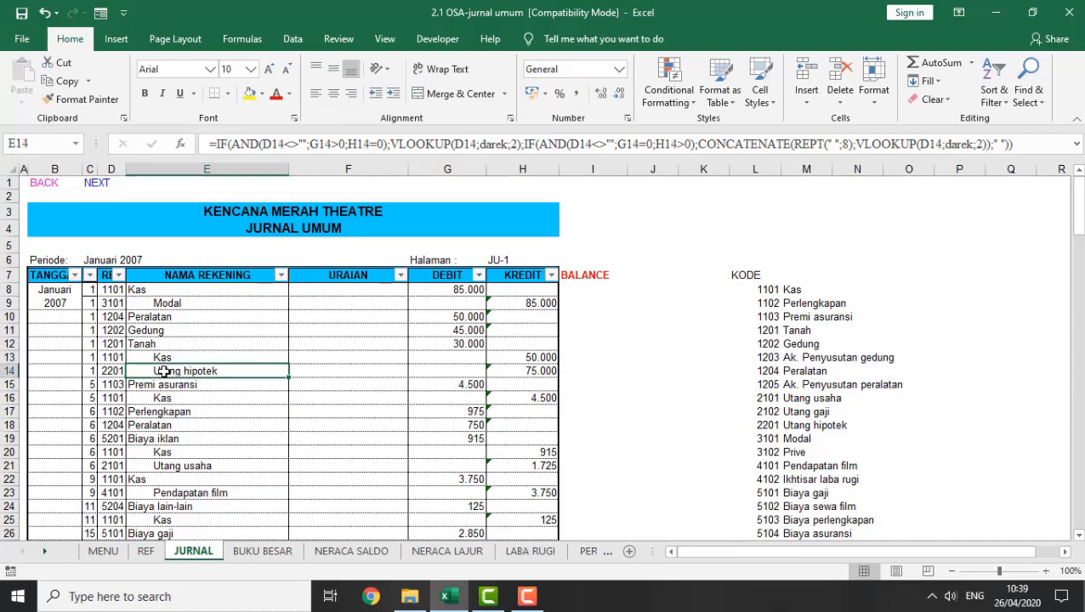
Step: Examine the URAIAN cells of the first journal lines, from the Kas row down and back
click(338, 295)
key(Down)
key(Down)
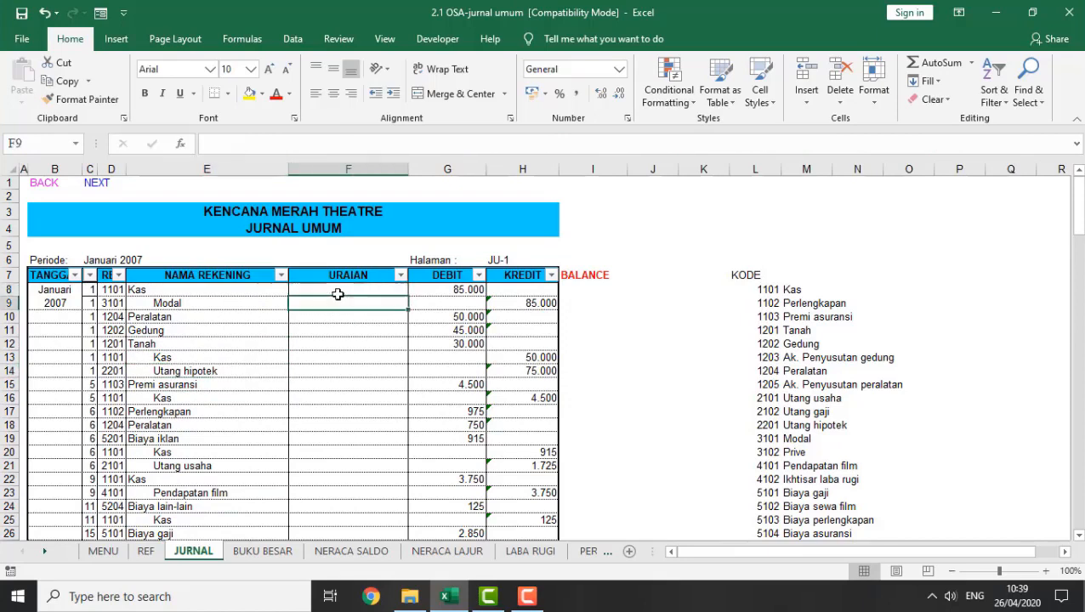
key(Up)
key(Up)
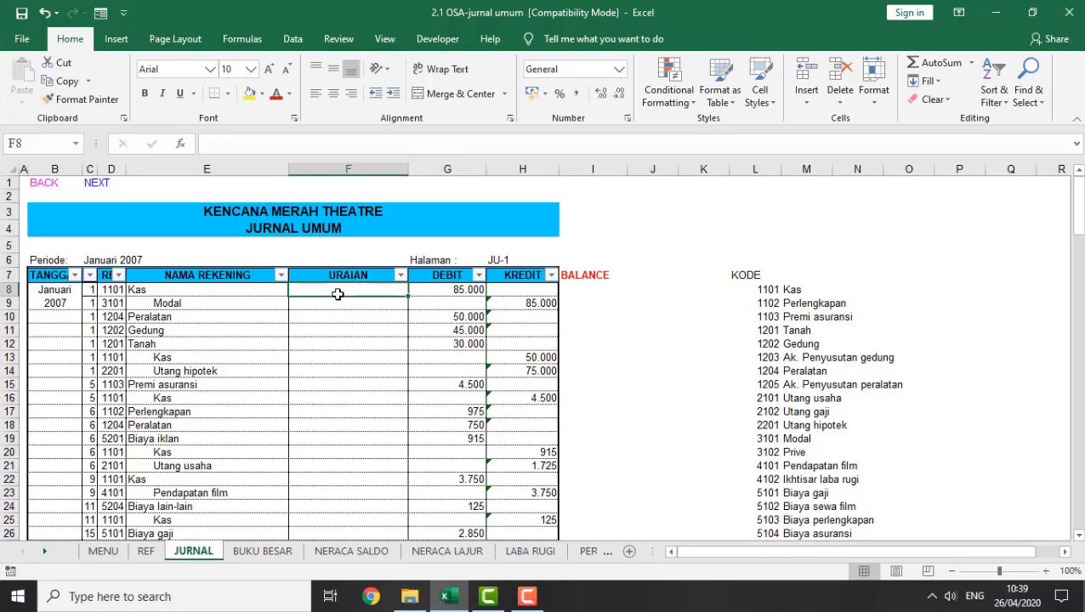
key(Down)
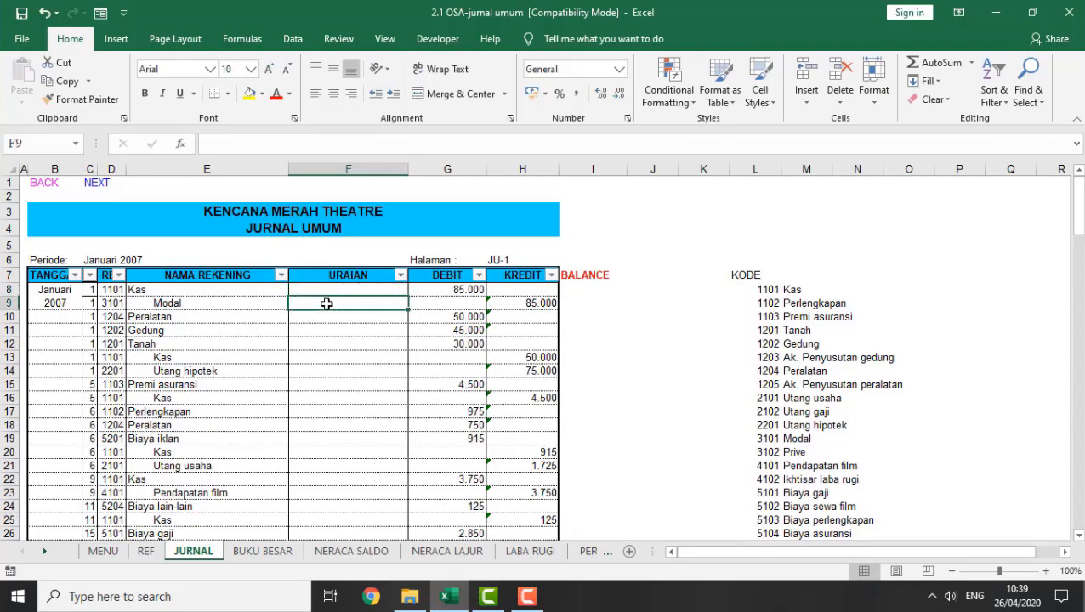
Step: Examine the DEBIT amounts of the first journal lines, from Kas down to Premi asuransi, and the Kas line's KREDIT cell
click(455, 292)
click(521, 291)
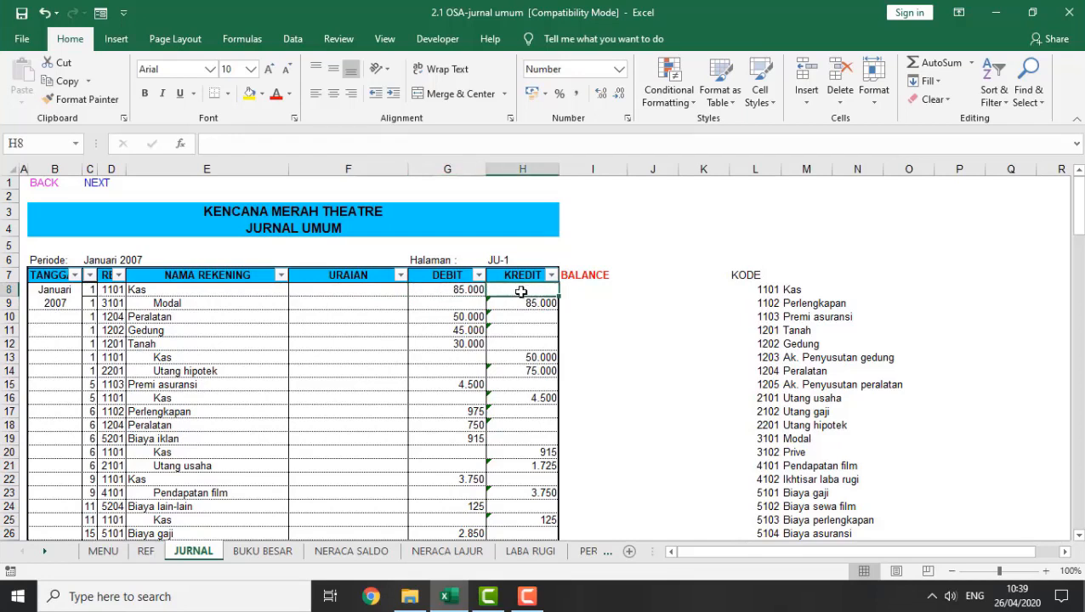
click(462, 291)
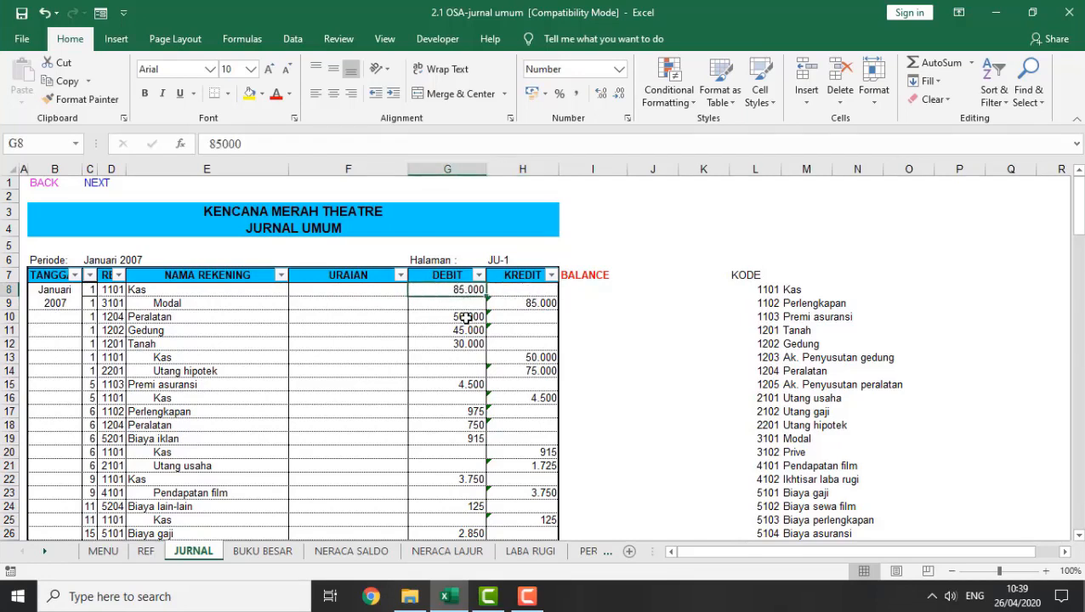
click(466, 317)
click(463, 332)
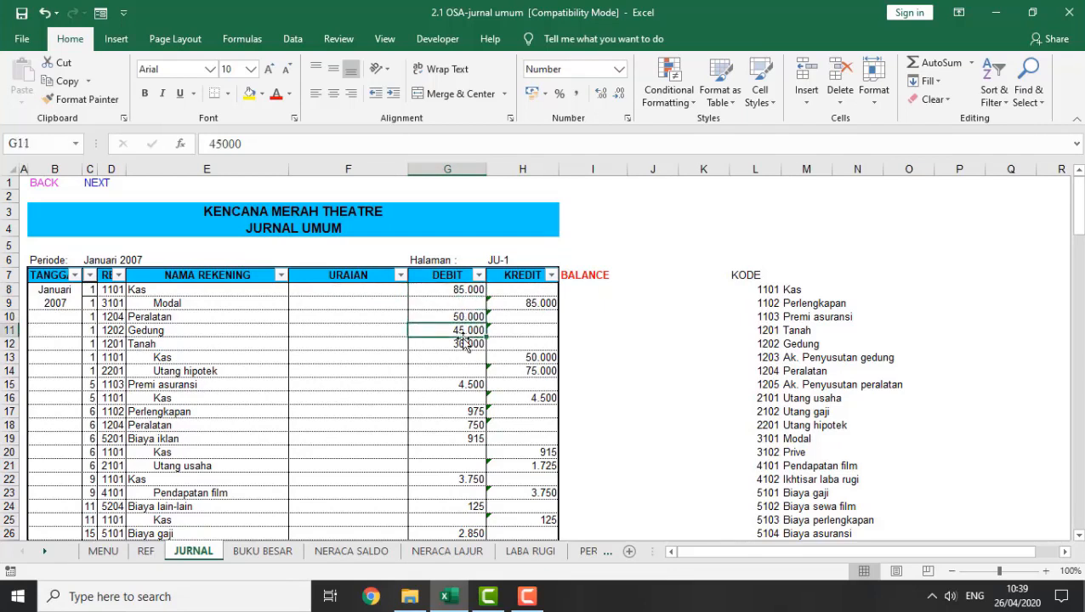
click(459, 344)
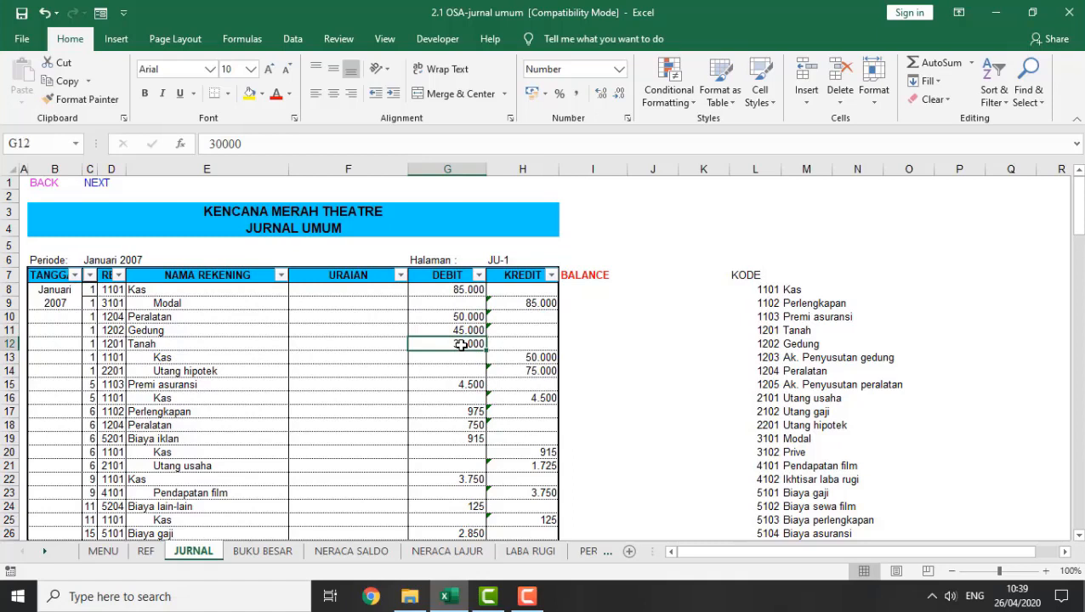
click(467, 387)
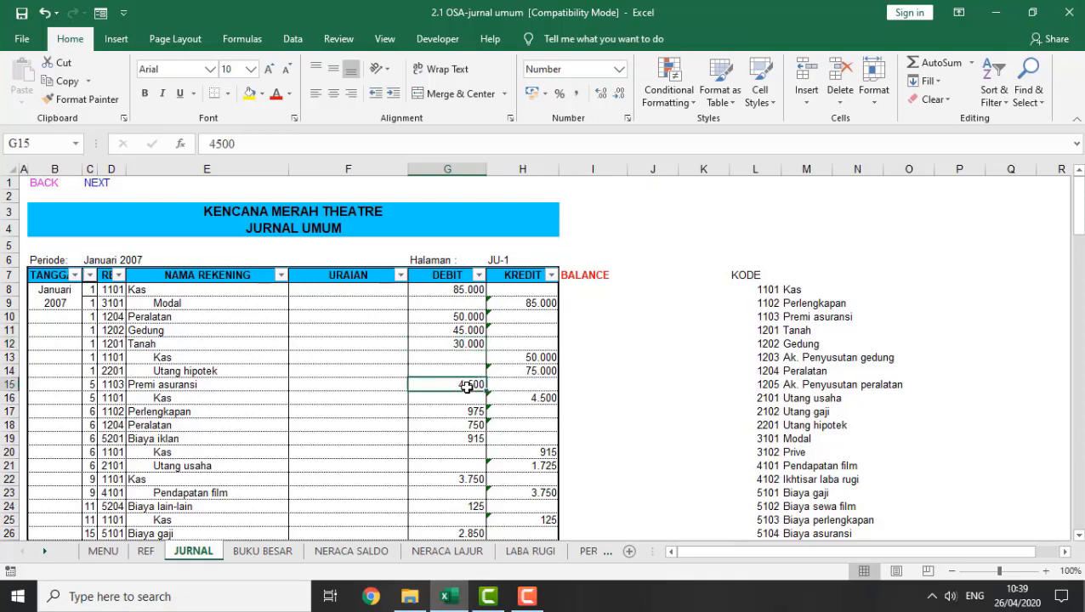
Step: Open the Modal line's KREDIT formula in H9 to inspect the ranges it refers to, leaving it unchanged
click(534, 308)
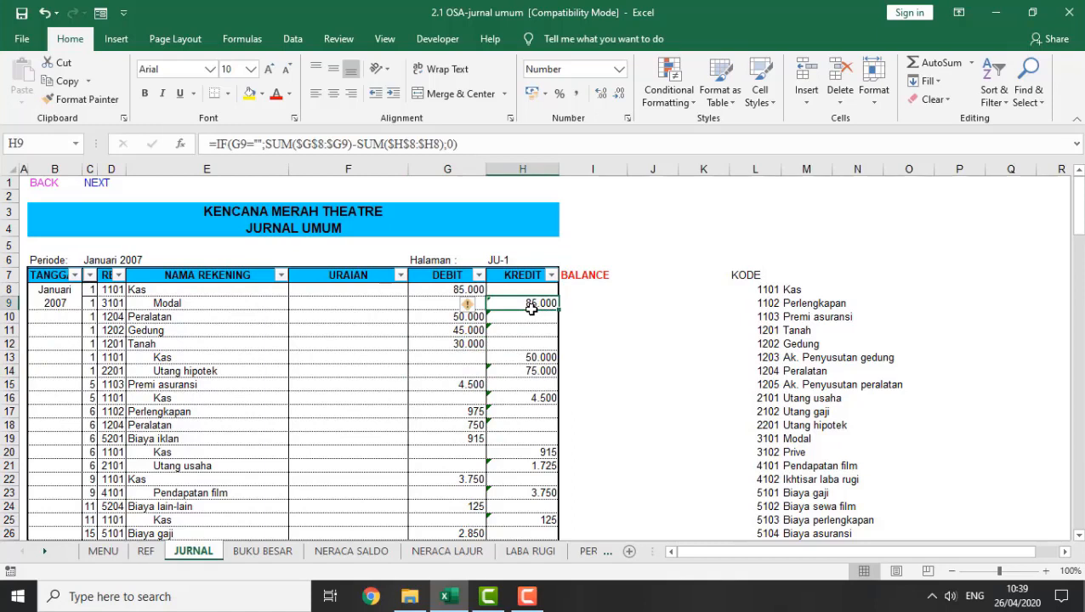
double_click(532, 308)
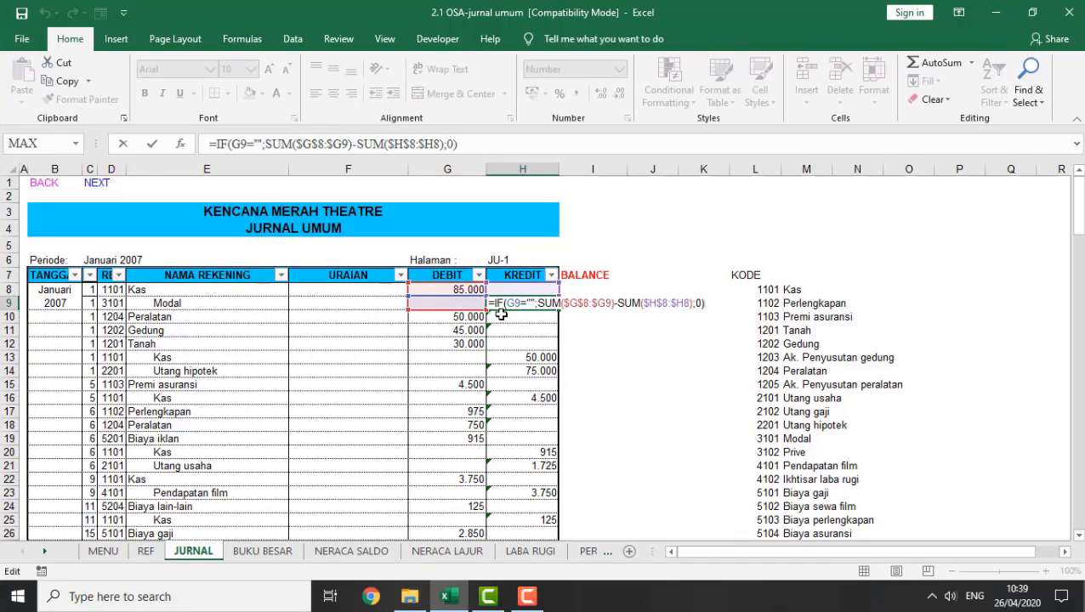
key(Return)
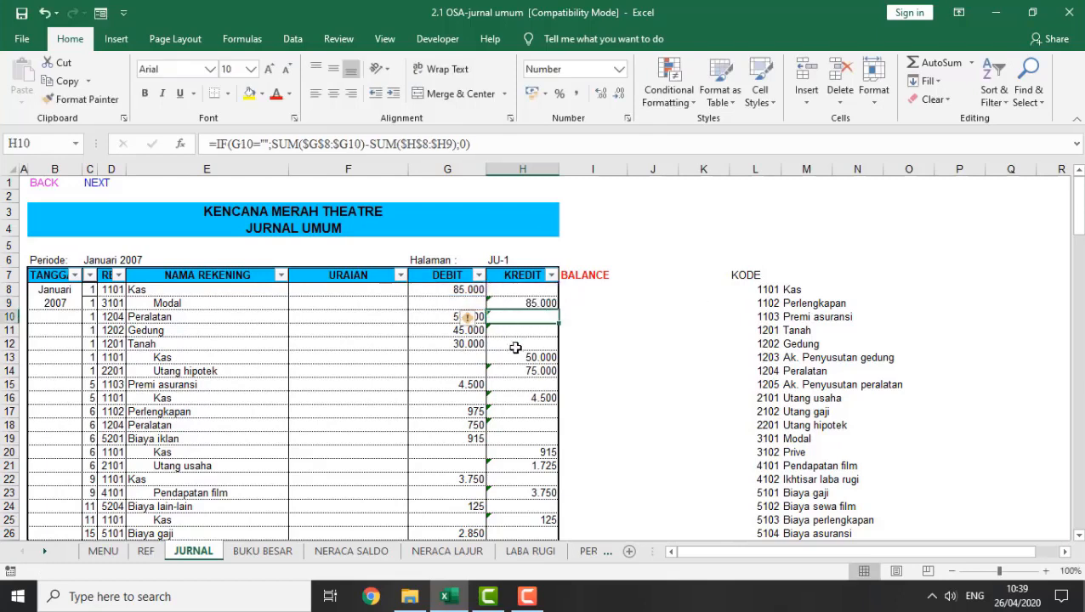
Step: Clear the DEBIT amount of the Premi asuransi line in row 15, check the dependent journal cells, and undo the deletion
click(458, 393)
click(455, 385)
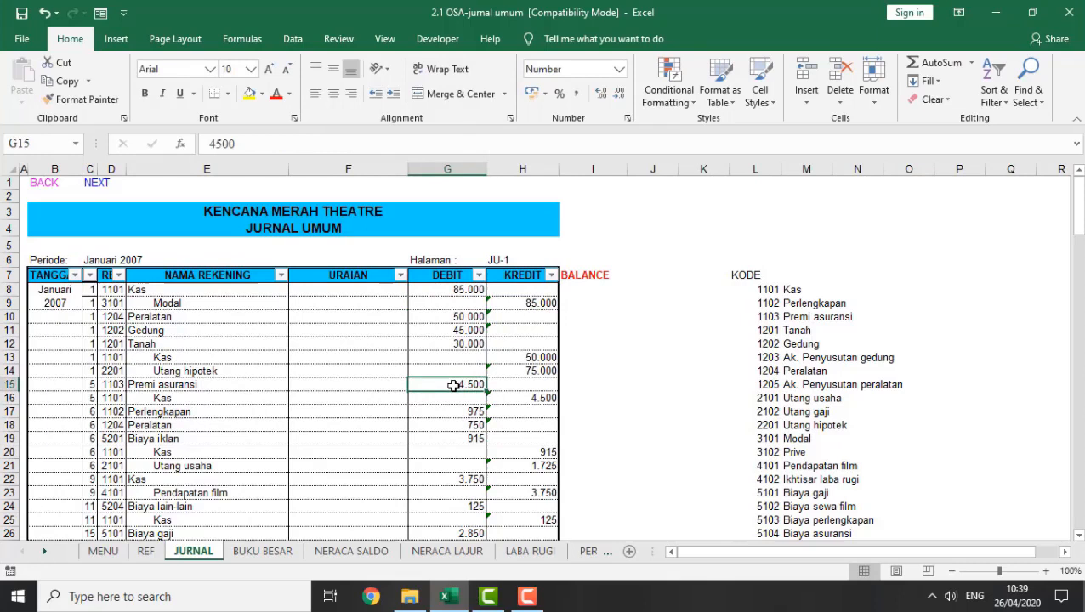
key(Delete)
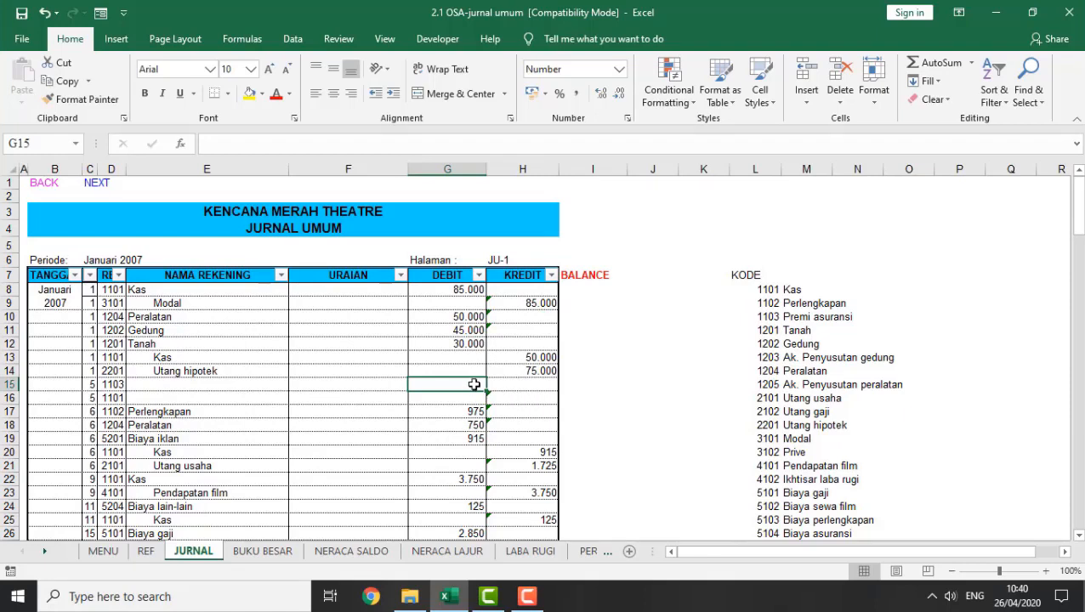
click(44, 13)
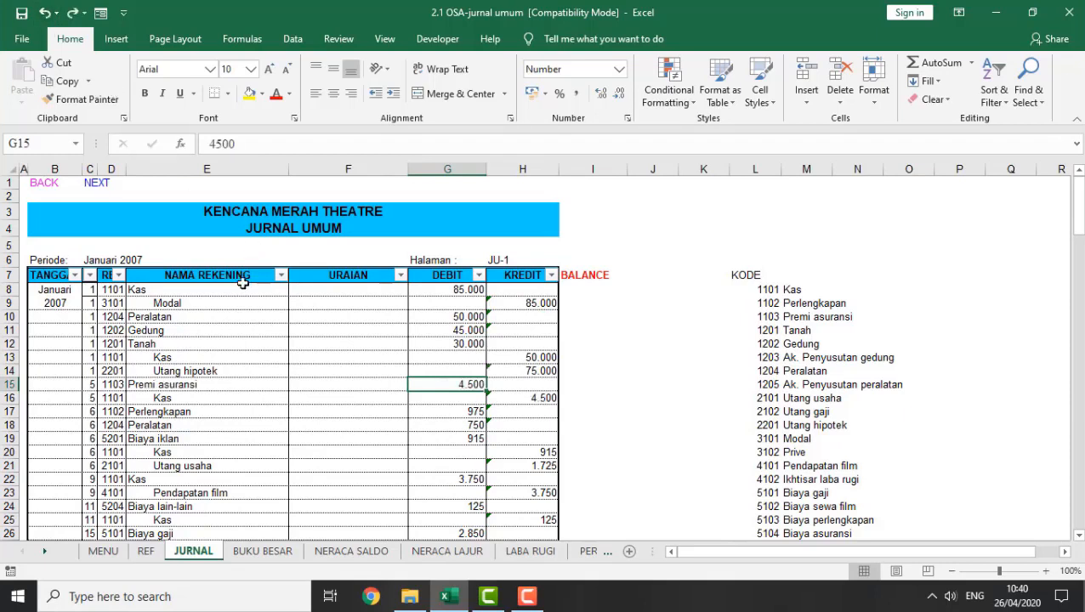
Step: Inspect the KREDIT formula of the credited Kas line in row 16 and its referenced ranges, leaving it unchanged
click(531, 401)
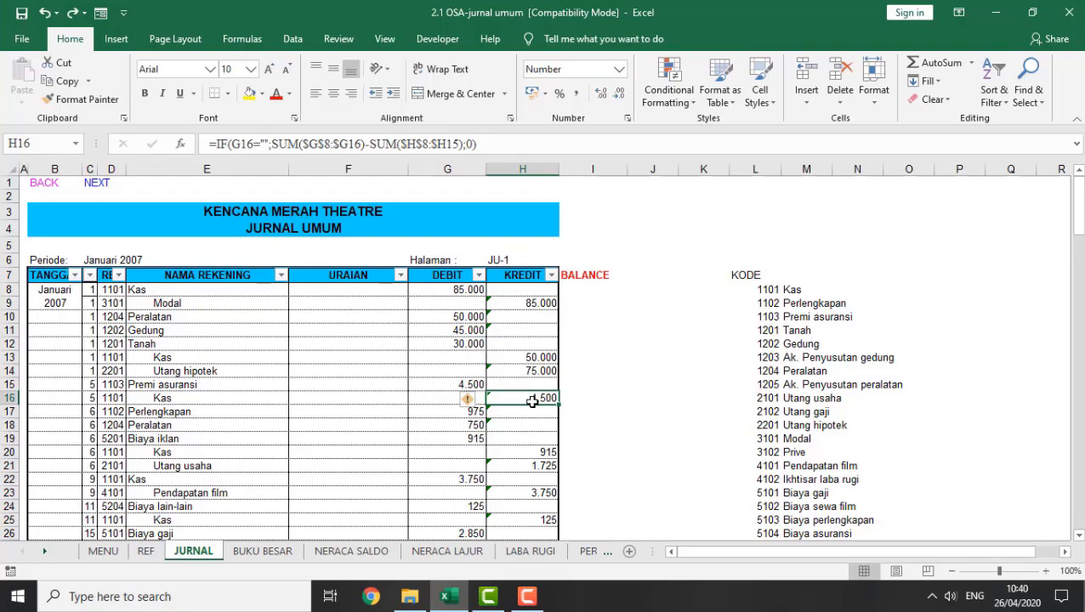
double_click(531, 400)
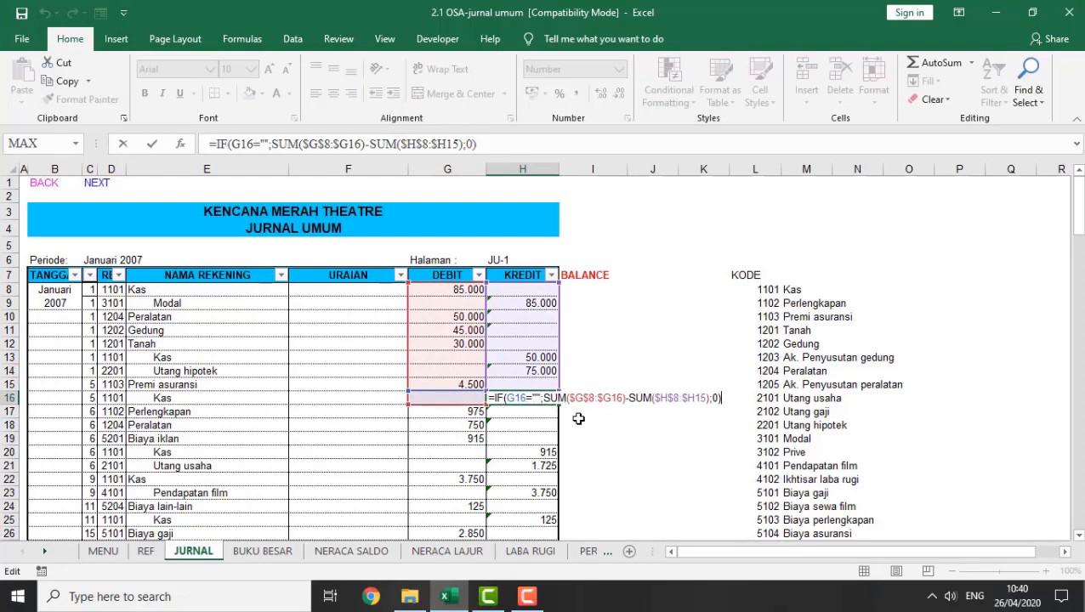
key(Return)
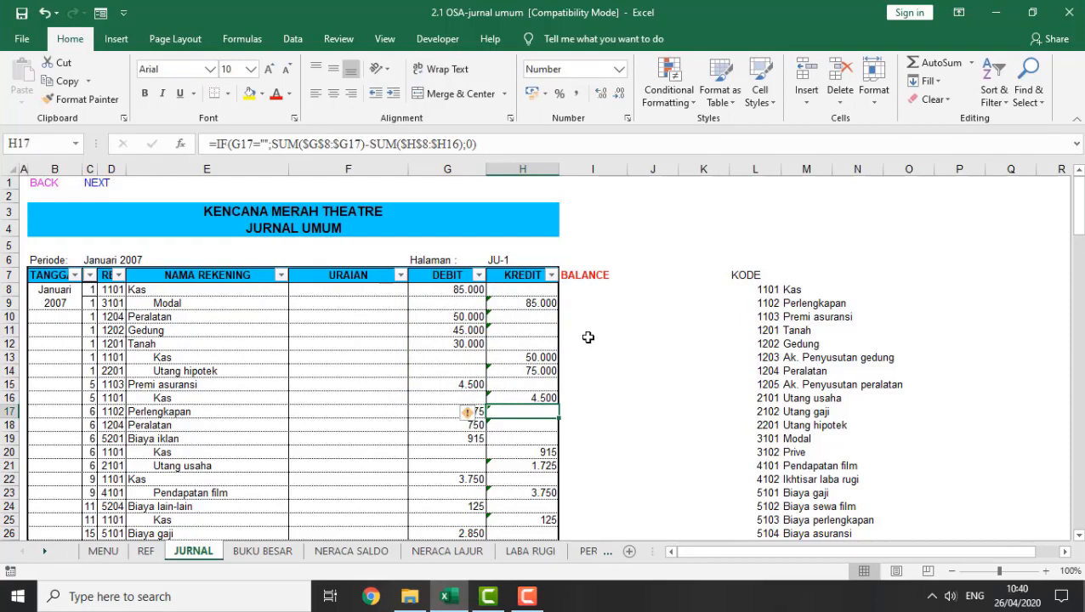
Step: Go to the end of the journal and examine the DEBIT and KREDIT formulas in the TOTAL row
key(ctrl+Down)
key(Page_Down)
key(Page_Down)
key(Page_Down)
key(Page_Down)
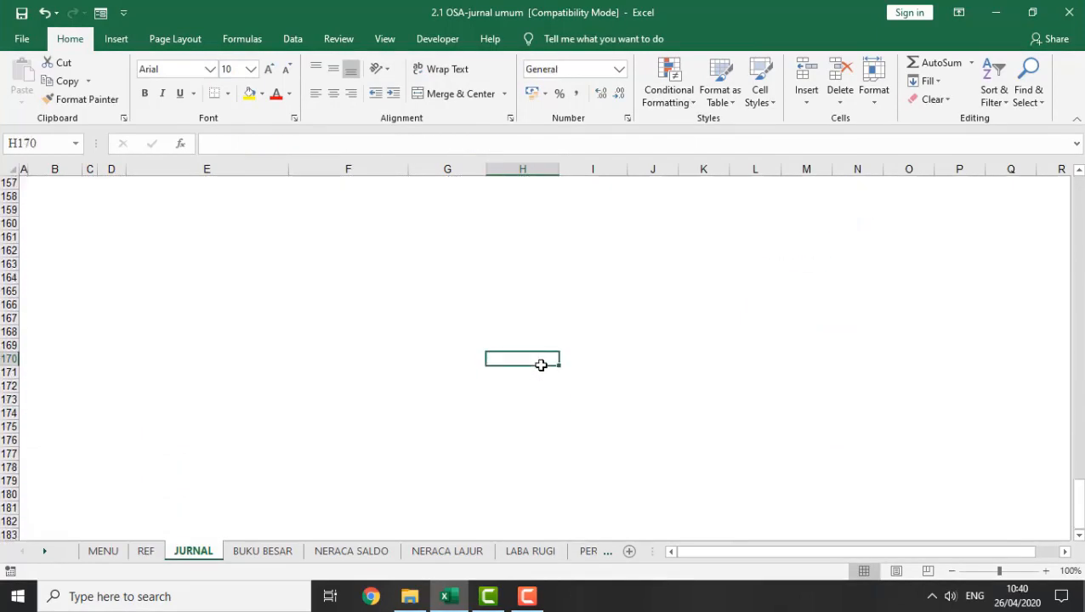
key(Page_Up)
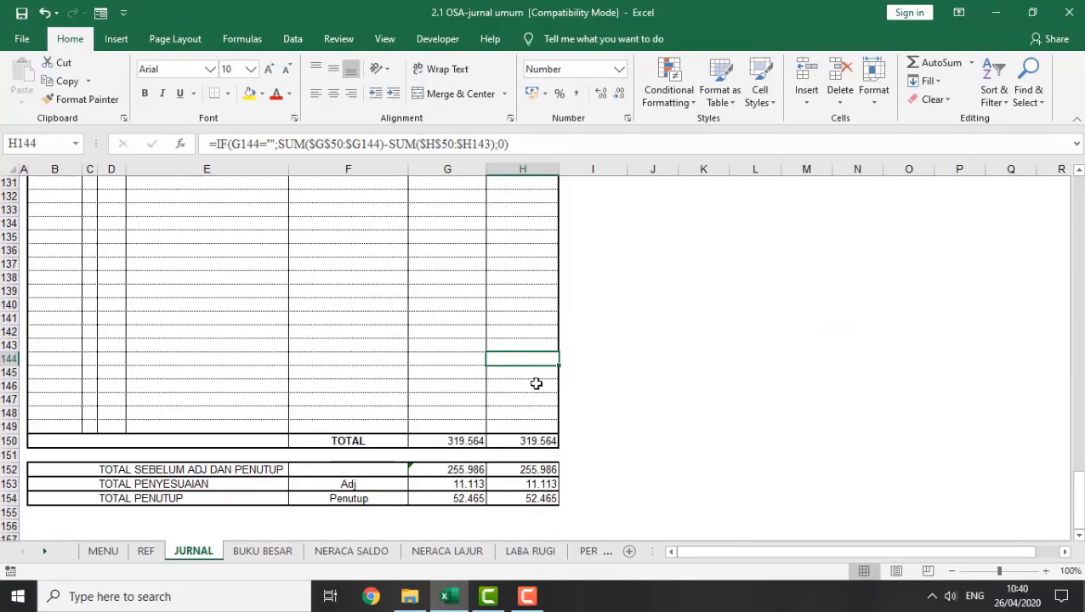
click(463, 439)
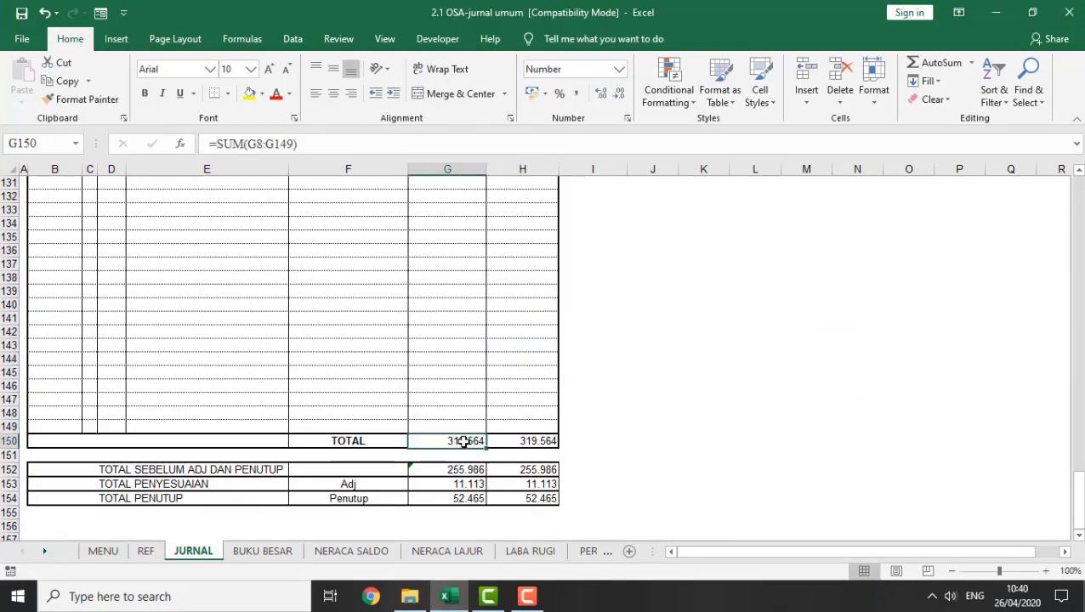
click(534, 441)
Step: Return to the start of the journal and inspect the balance check formula in I7, leaving it unchanged
key(Page_Up)
key(Page_Up)
key(Page_Up)
key(Page_Up)
key(Page_Up)
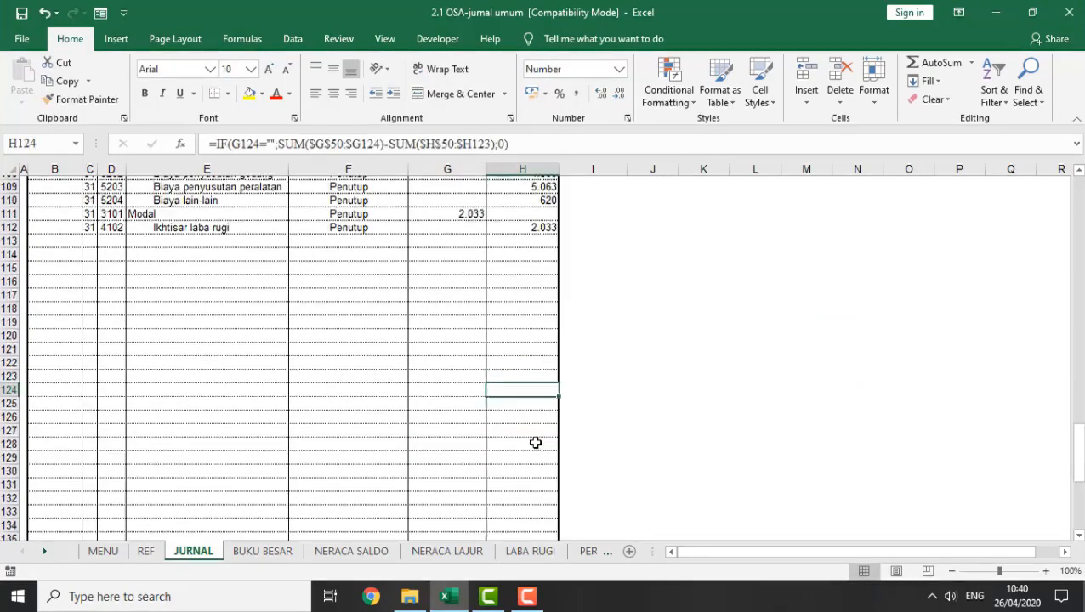
scroll(535, 441, up, 2)
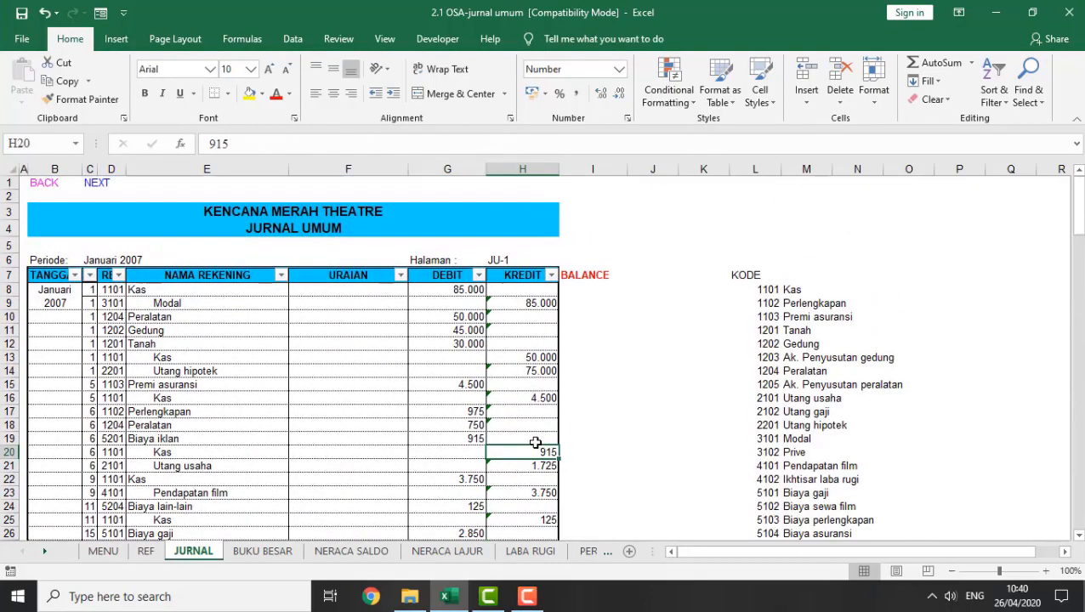
click(591, 277)
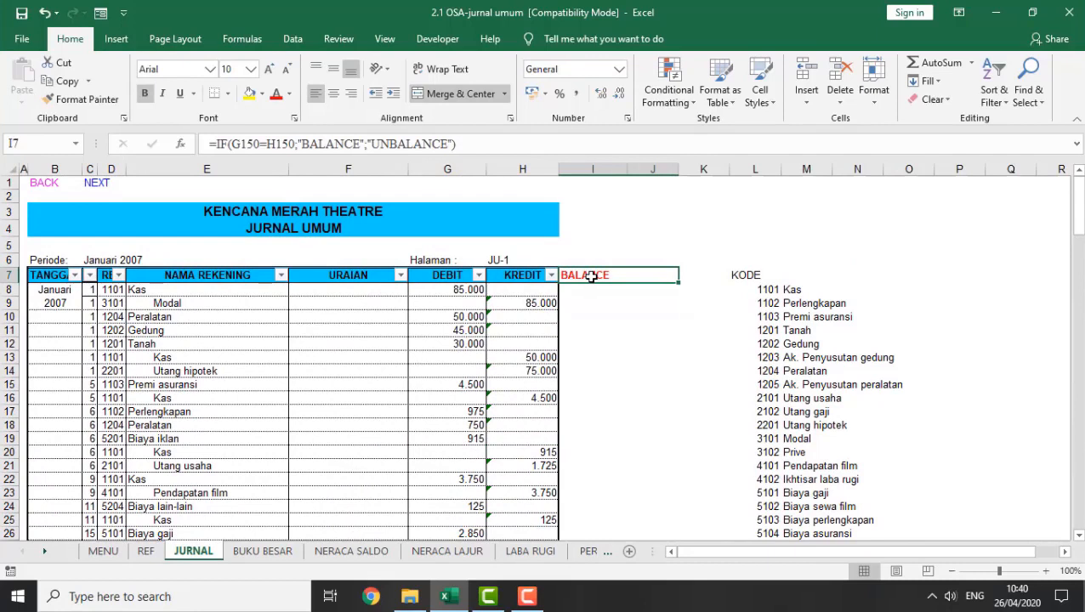
double_click(591, 278)
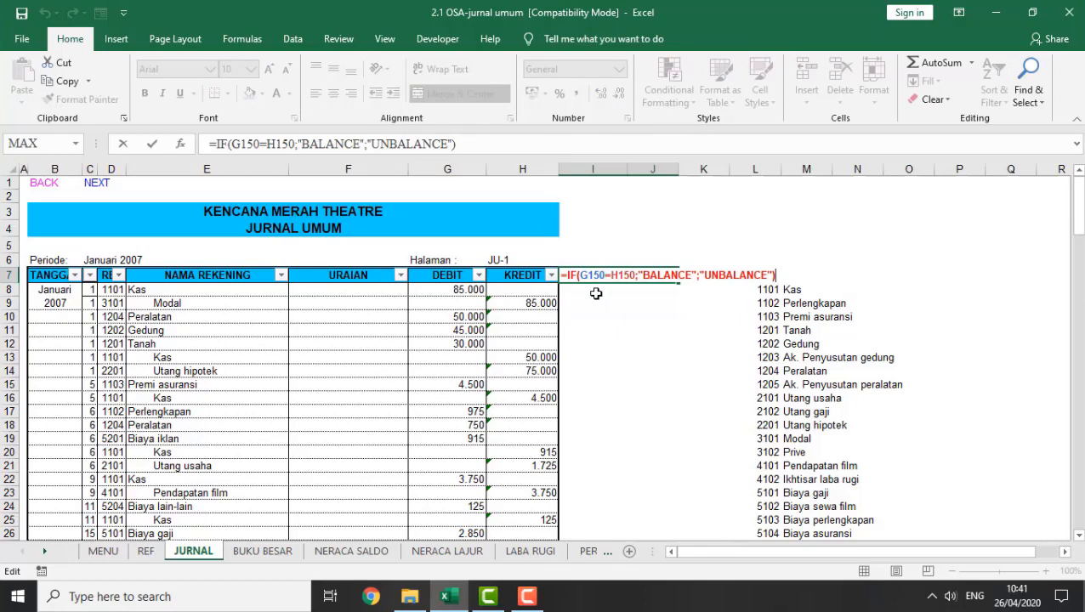
key(Return)
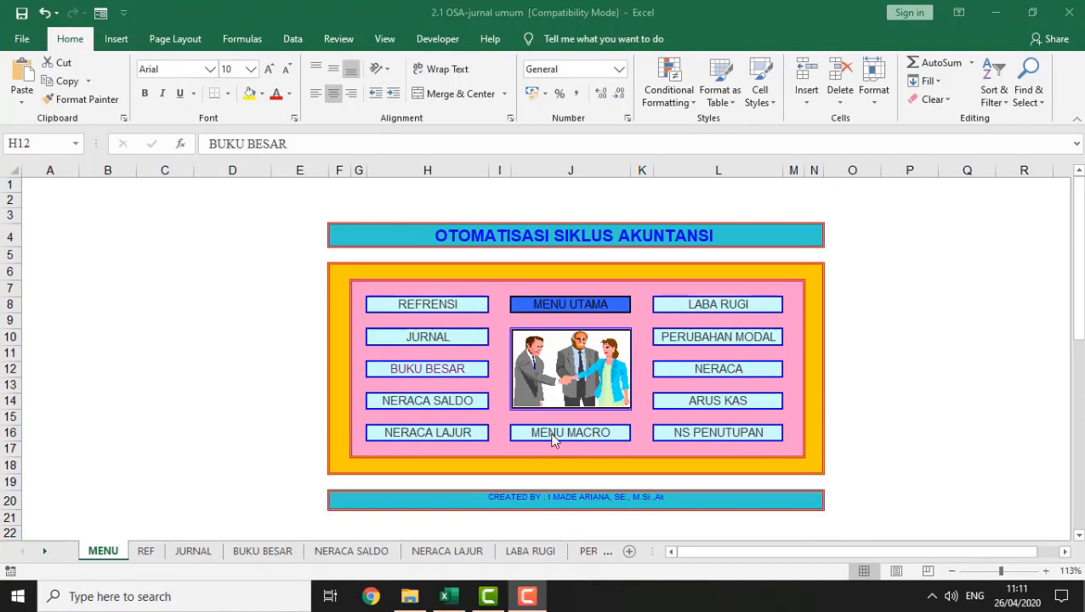
Step: Open the BUKU BESAR sheet from the main menu and examine its account name formula, KODE REKENING cell and SALDO KREDIT formula
click(430, 370)
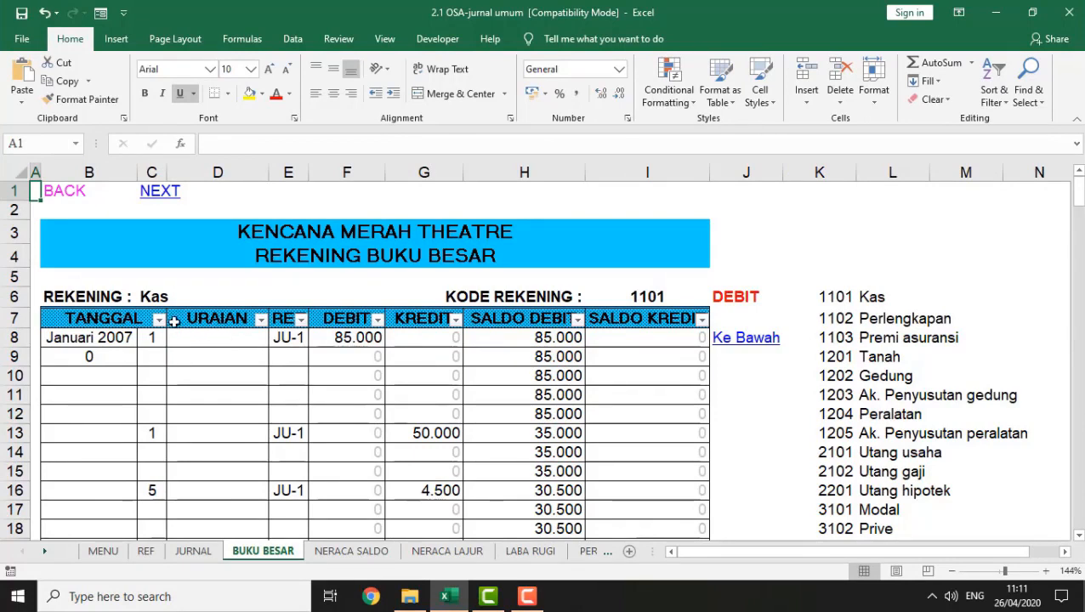
click(154, 299)
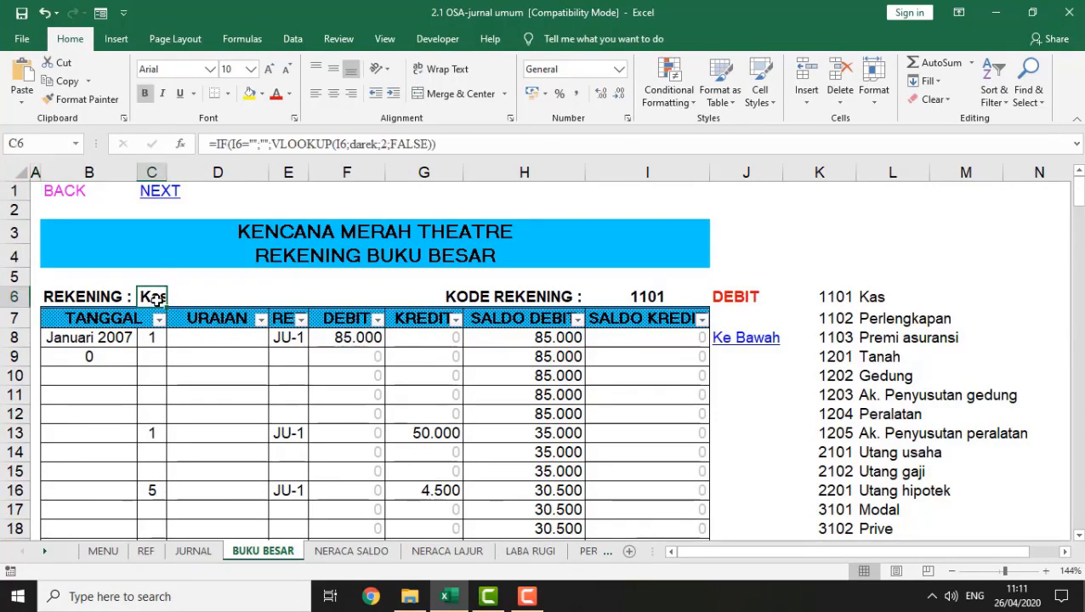
click(661, 296)
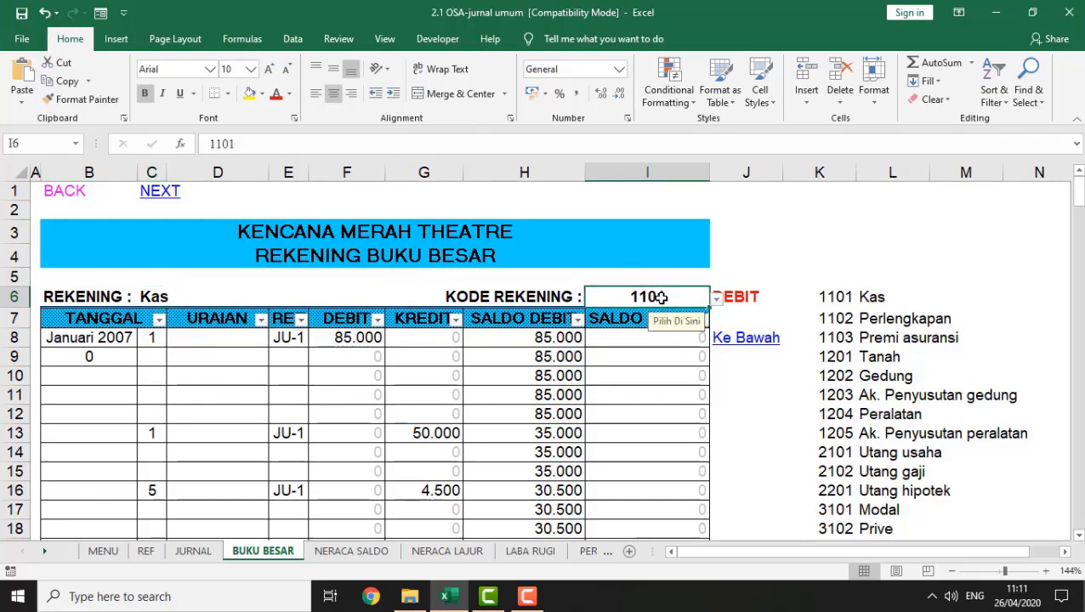
click(652, 367)
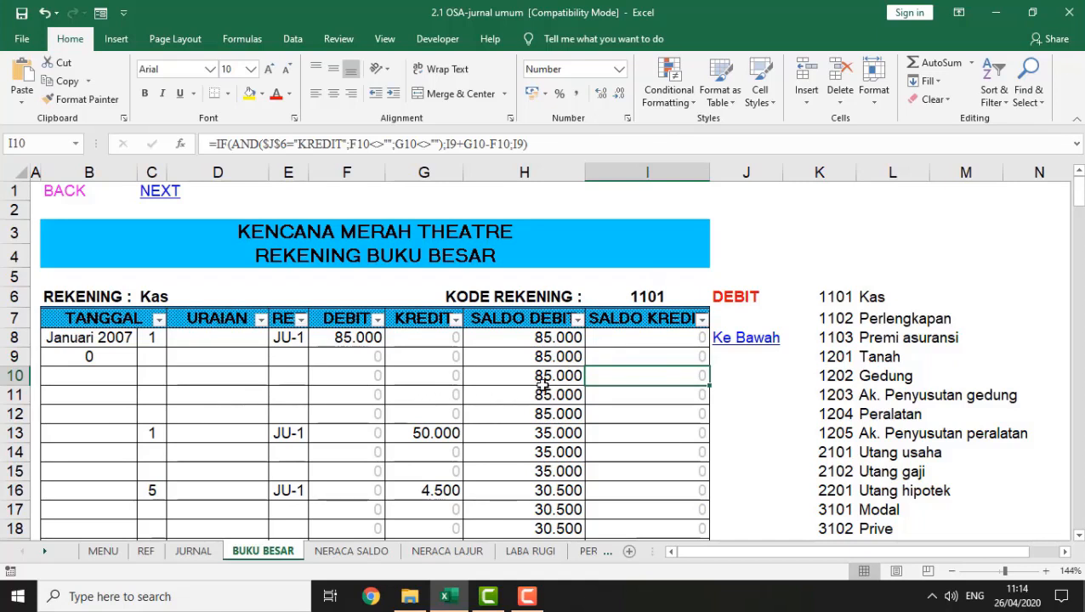
Step: Switch the ledger's KODE REKENING to 1102 to view that account, and set it back to 1101
click(651, 297)
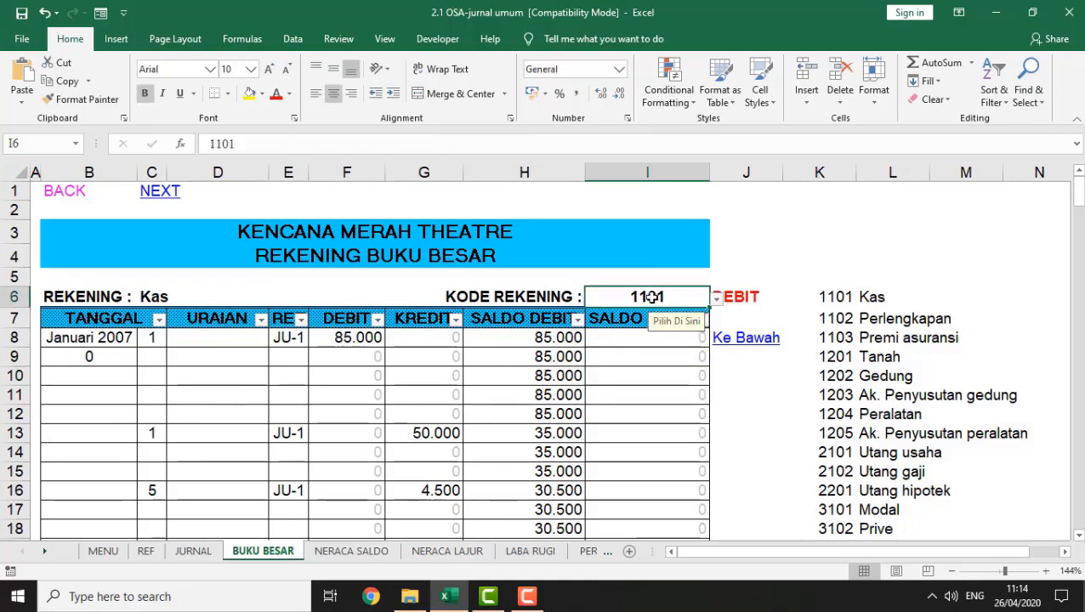
click(717, 299)
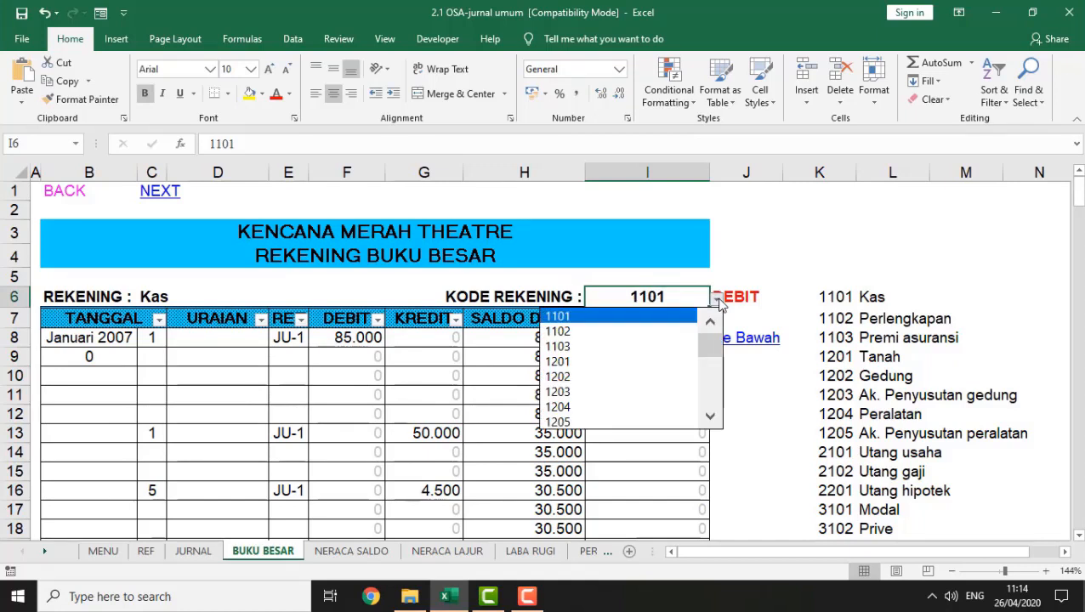
click(631, 339)
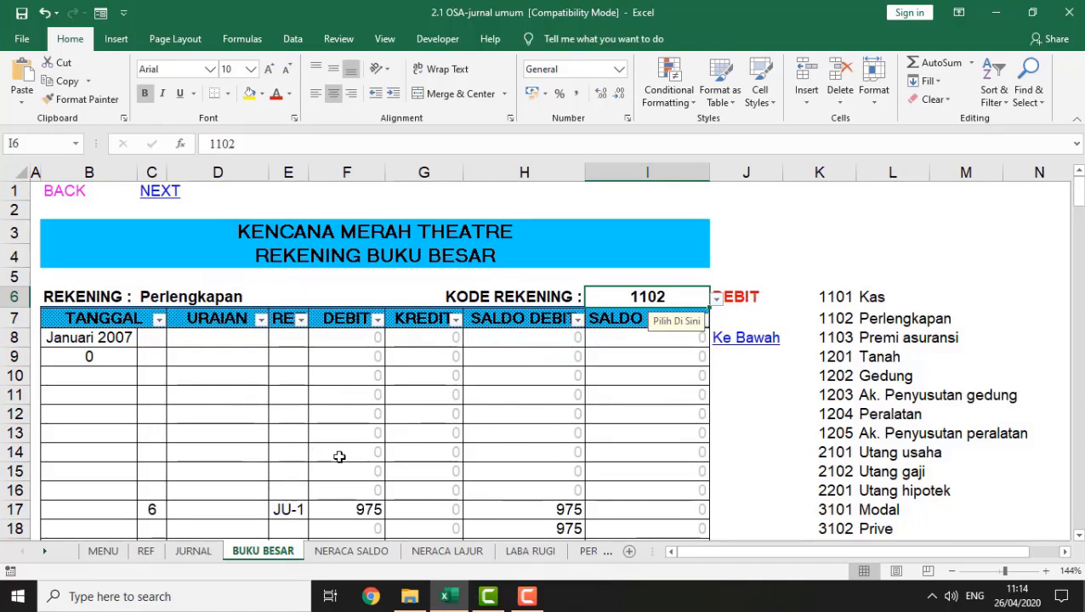
click(717, 302)
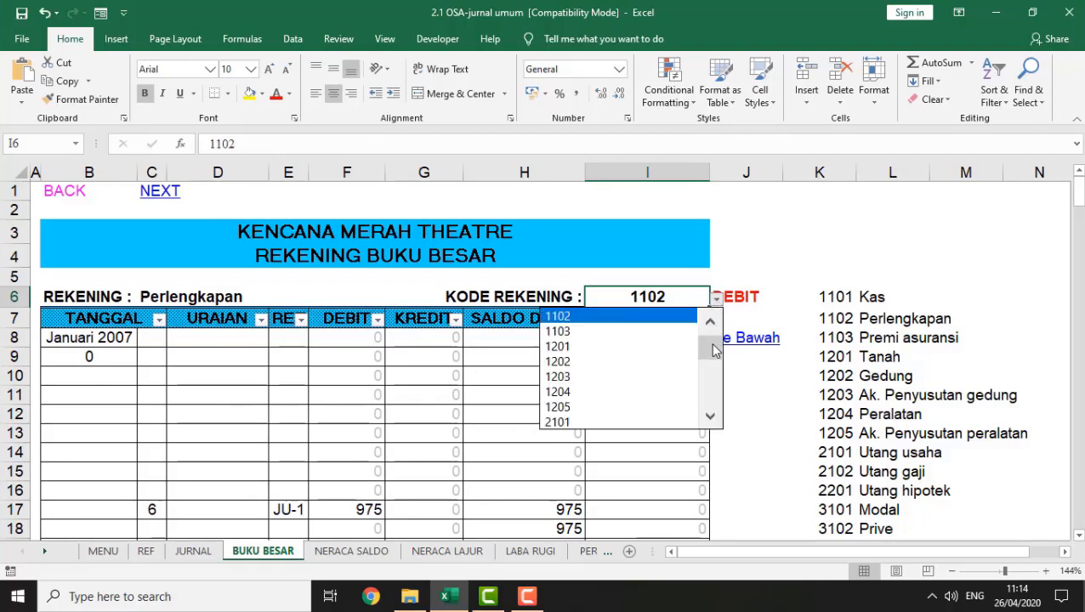
click(710, 321)
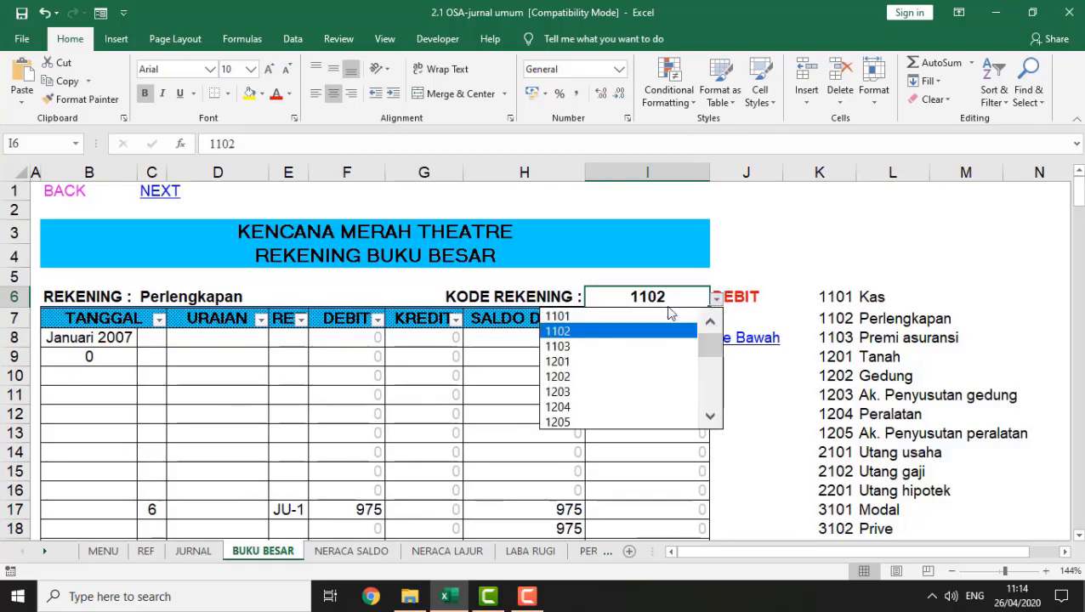
click(575, 316)
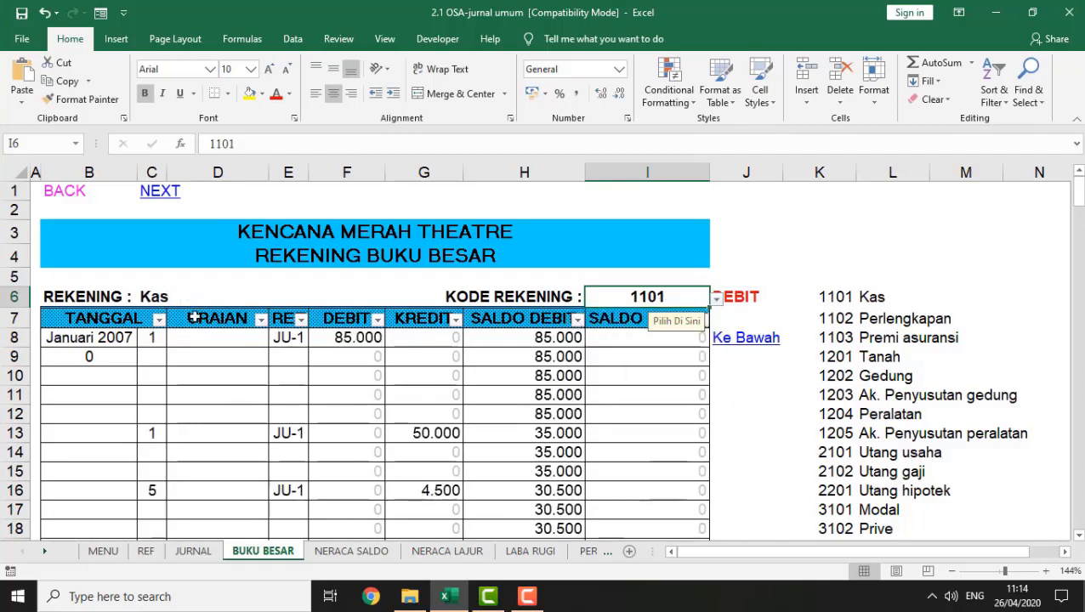
Step: Inspect the account name formula in C6 without changing it, and view the balance-type formula in J6
click(150, 299)
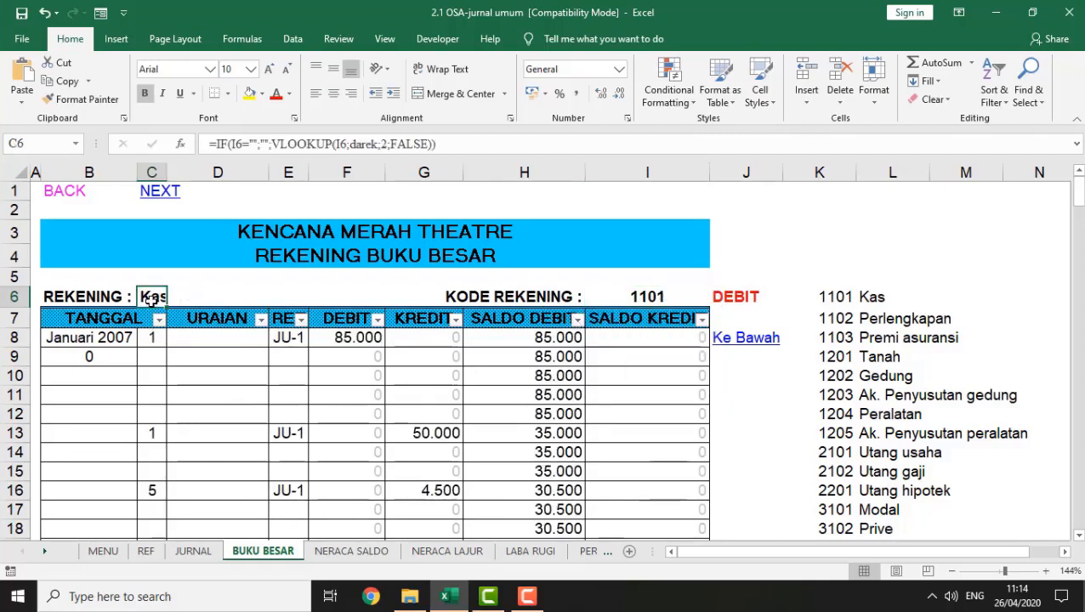
double_click(150, 300)
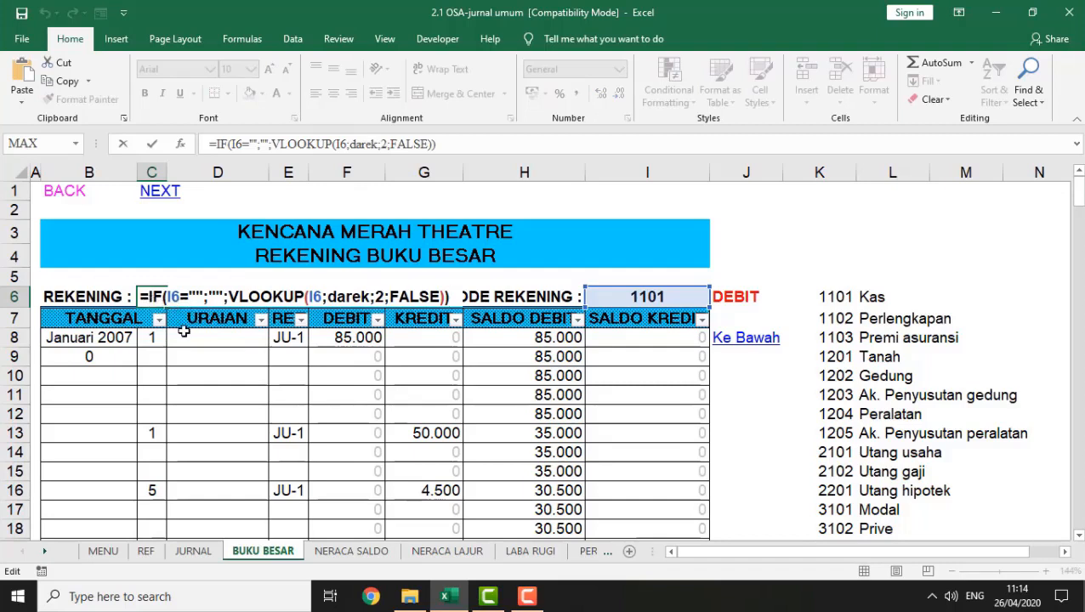
key(Return)
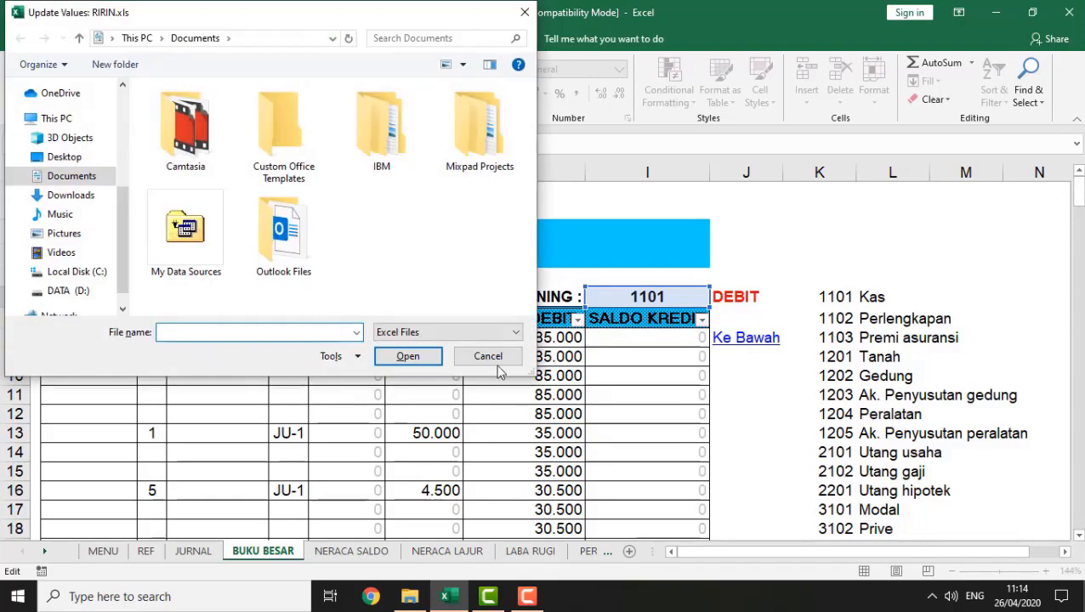
click(489, 357)
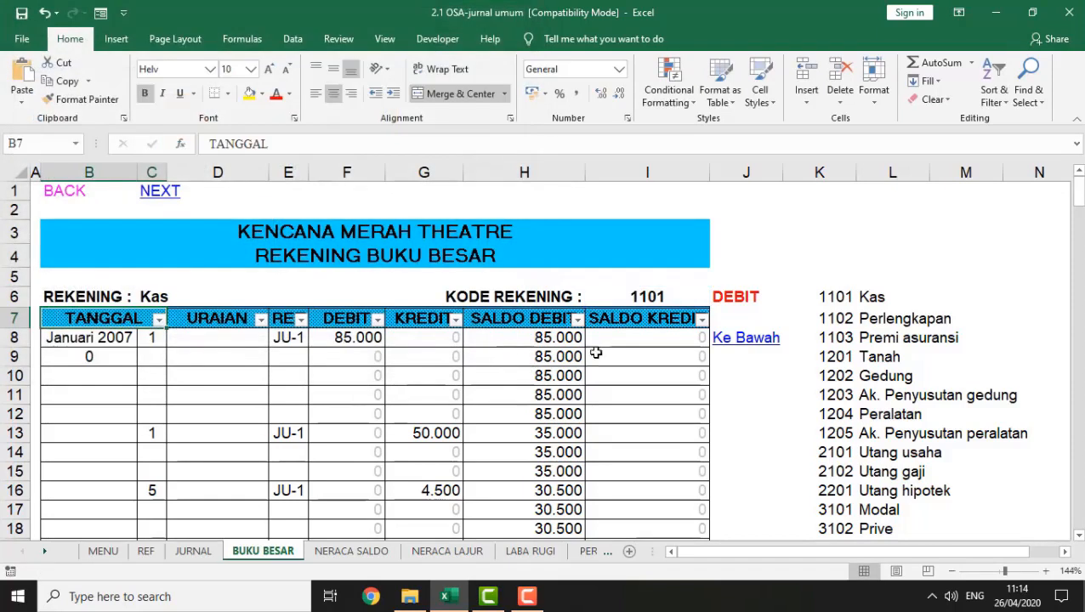
click(742, 299)
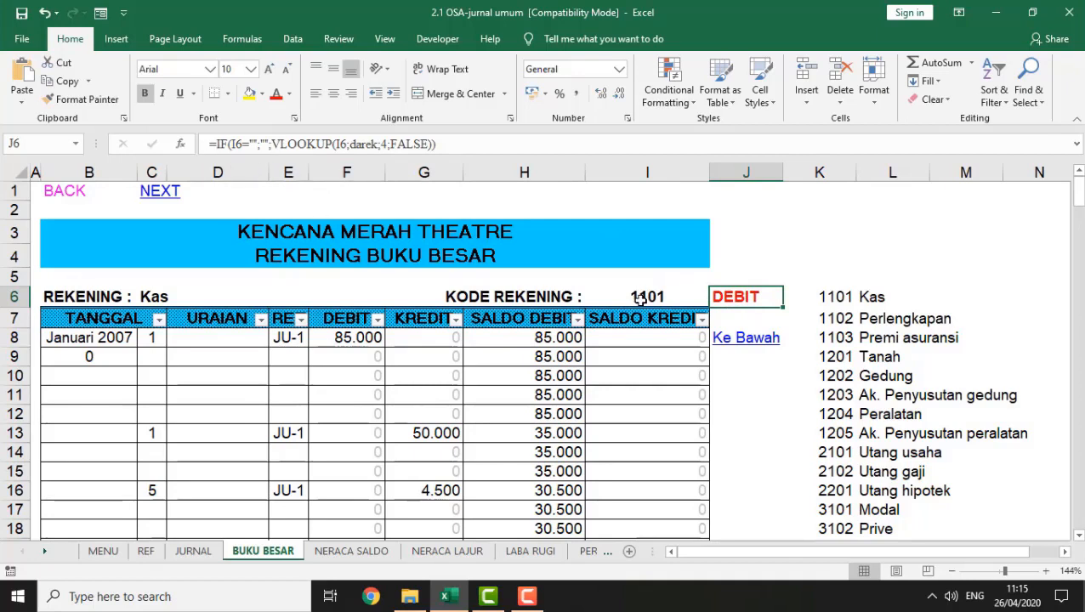
click(647, 364)
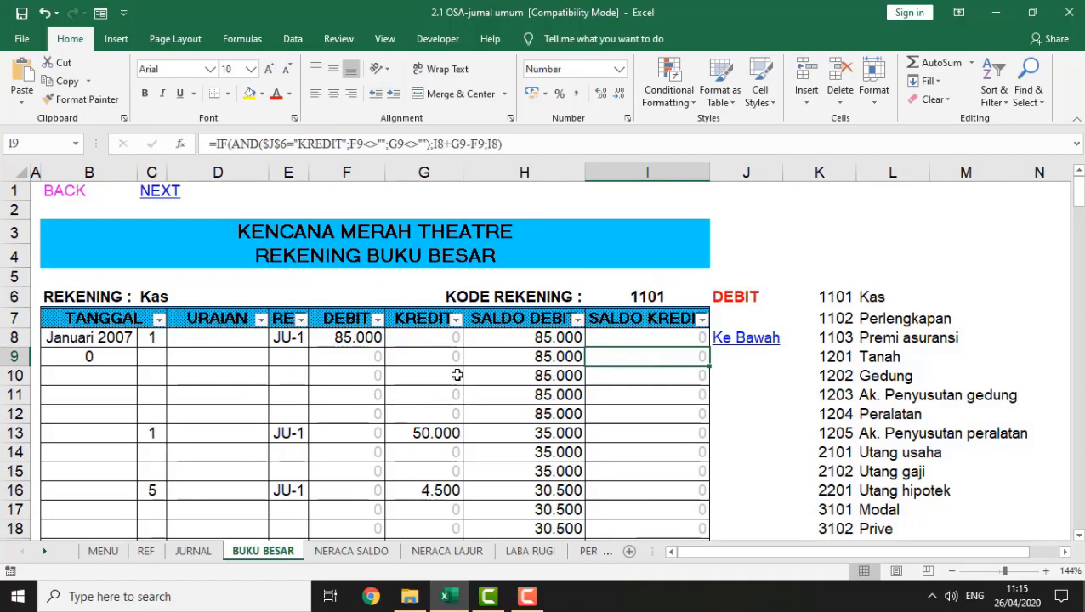
Step: Examine the TANGGAL and REF formulas in row 8 of the ledger, keeping the REF formula as it is
click(91, 340)
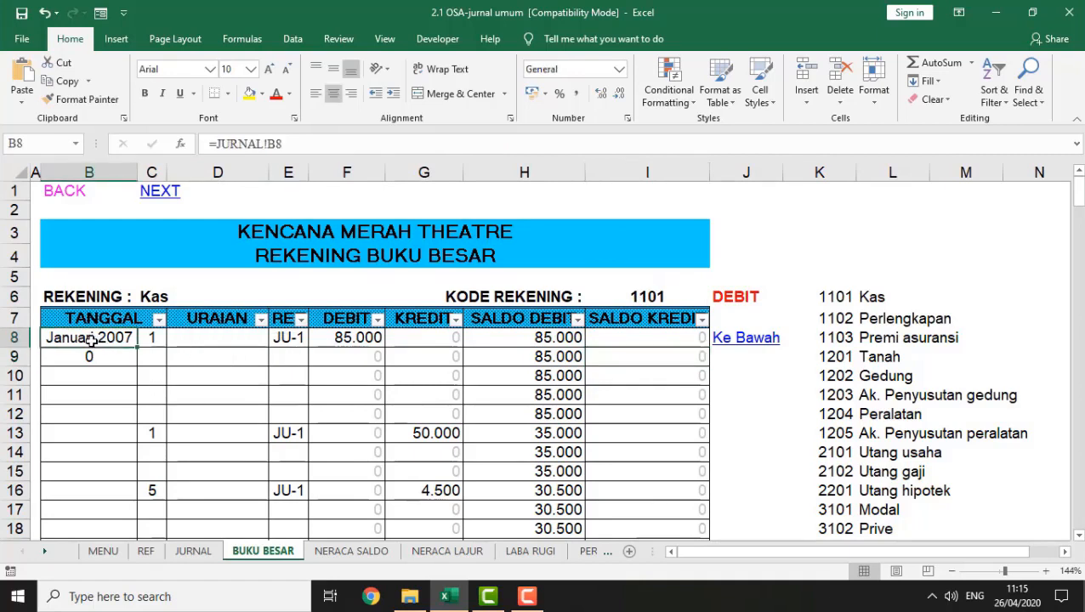
click(160, 343)
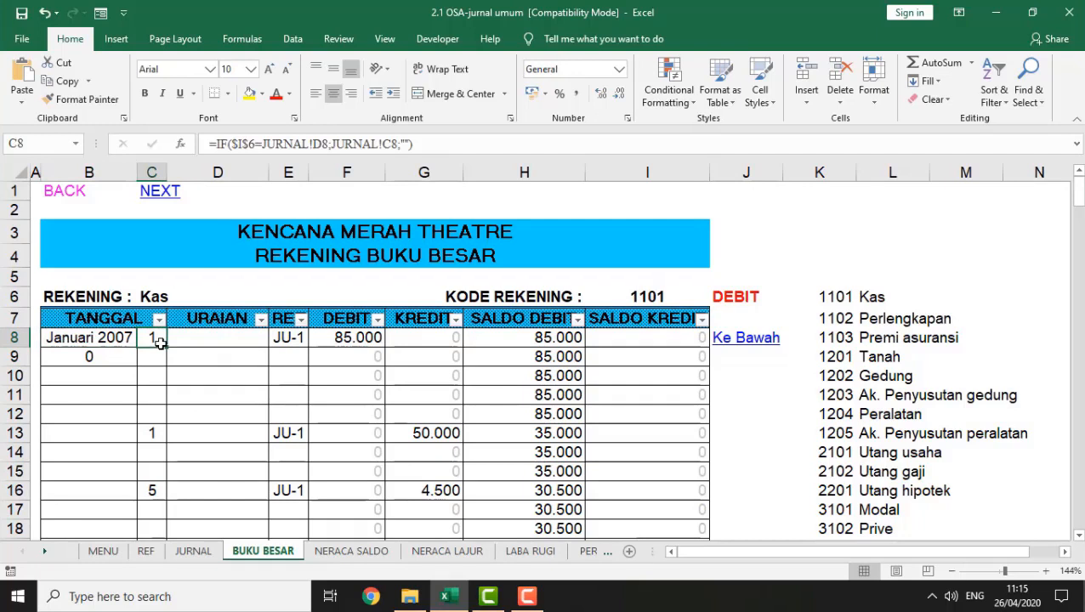
click(290, 341)
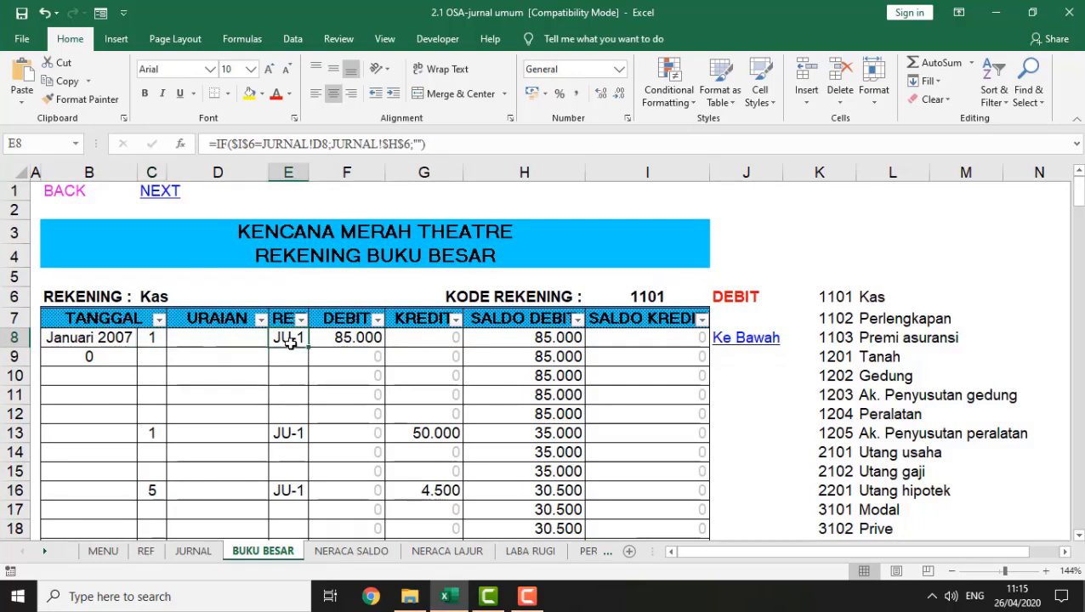
double_click(287, 342)
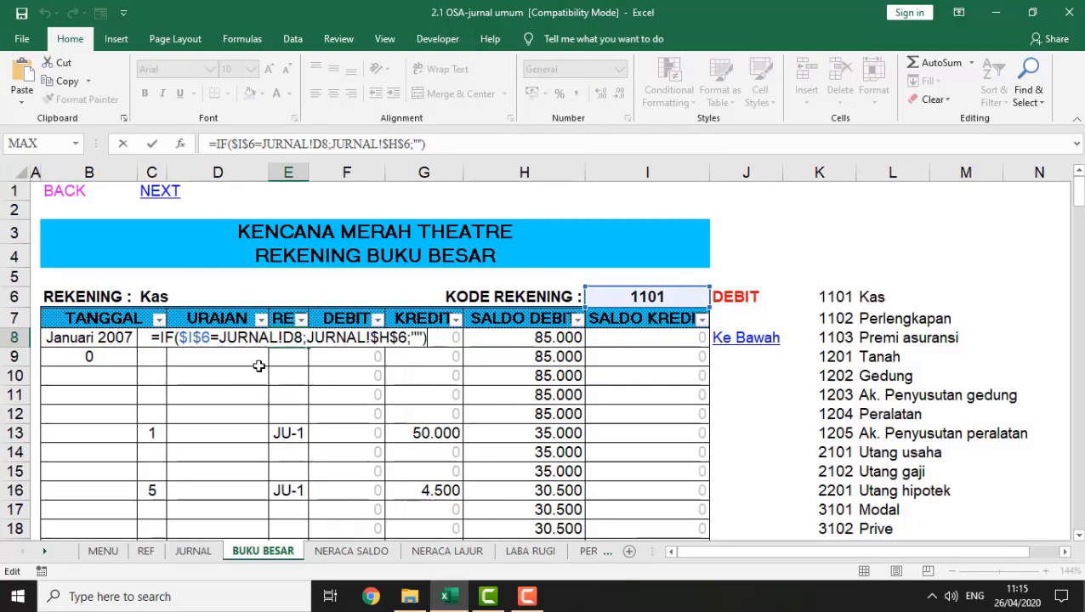
key(Return)
Step: Examine the DEBIT and KREDIT formulas in F8 and G8 that pull amounts from the JURNAL sheet
click(360, 339)
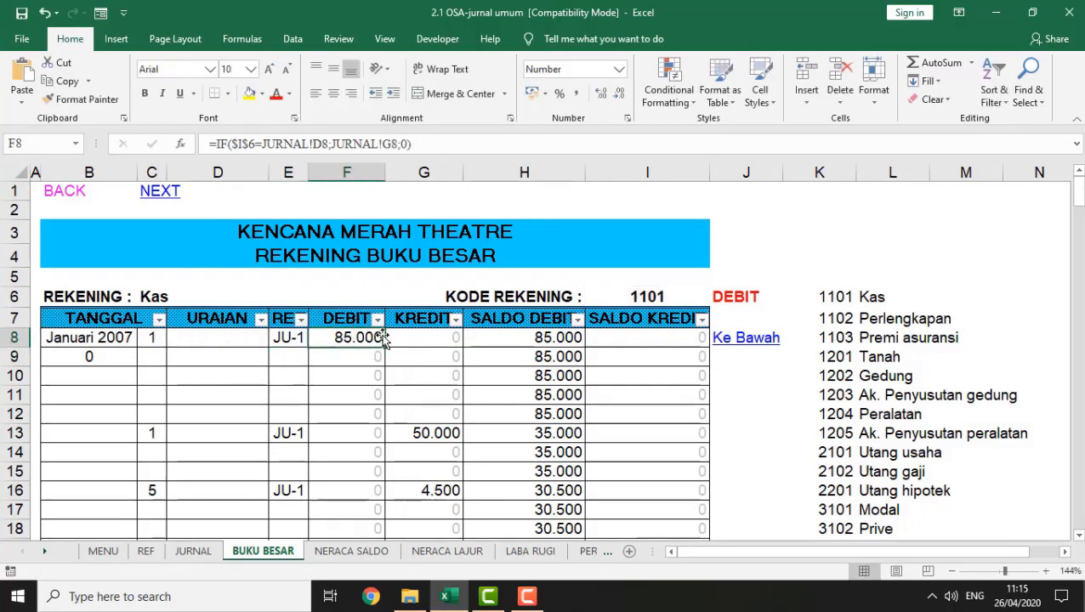
double_click(382, 338)
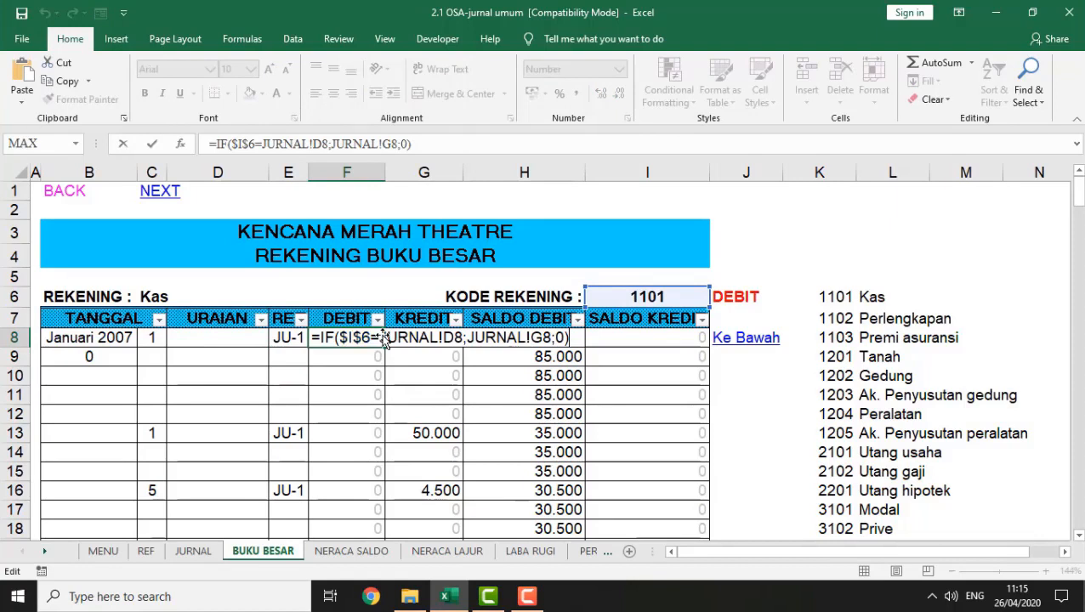
key(Return)
click(433, 337)
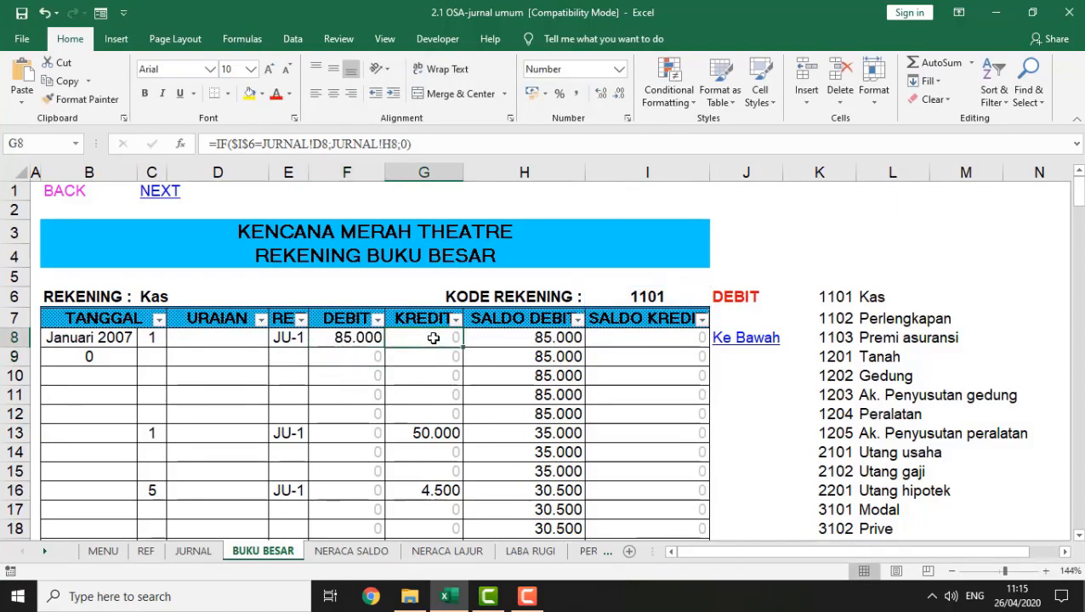
Step: Compare the SALDO DEBIT formulas in H8 to H11 with the balance type in J6, and view the SALDO KREDIT formula in I8
click(545, 339)
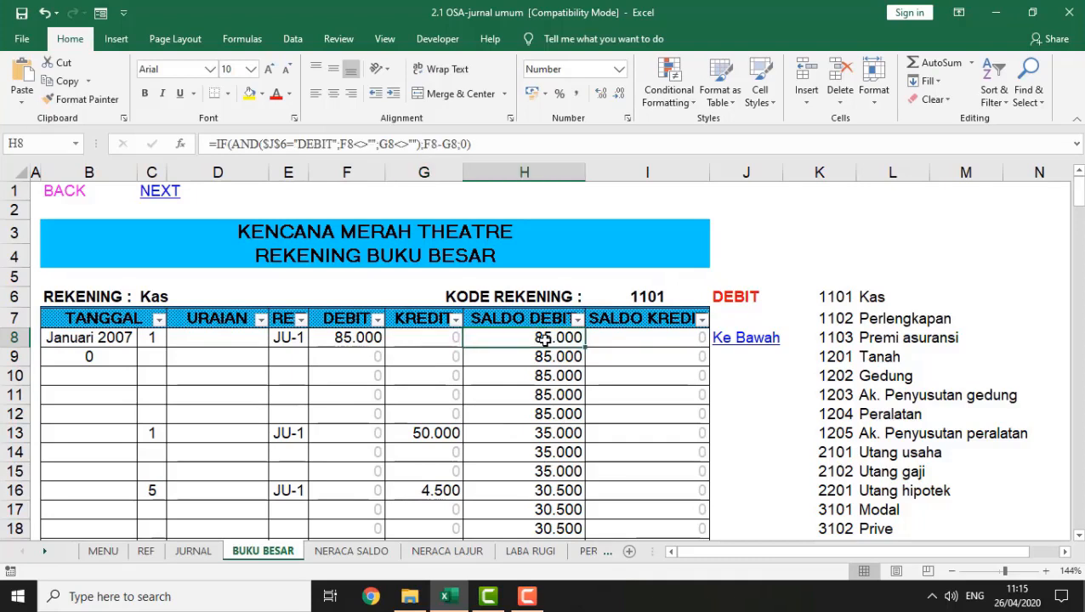
double_click(544, 338)
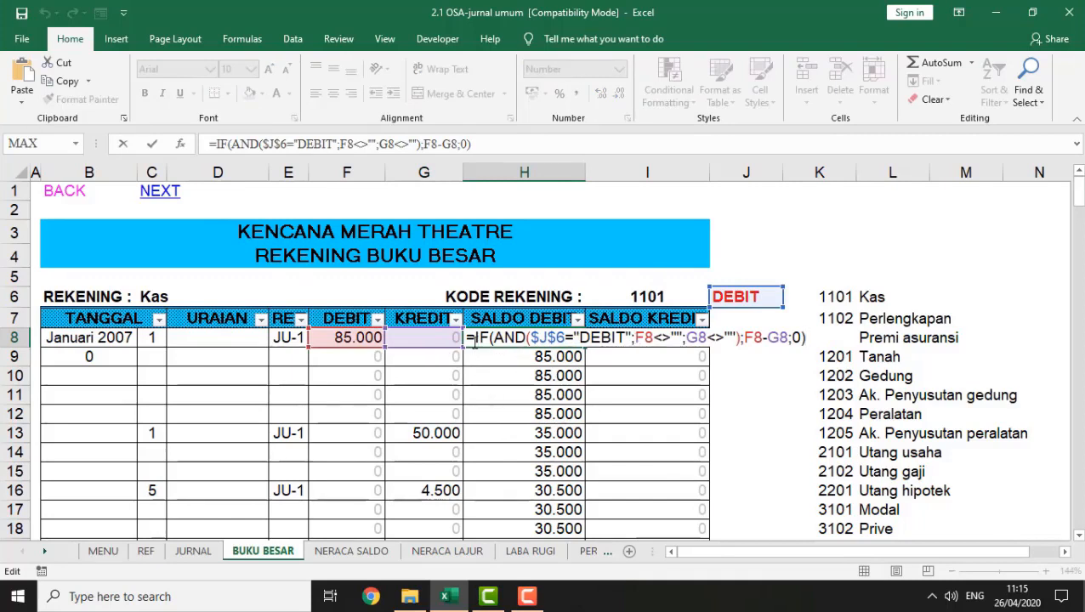
click(517, 360)
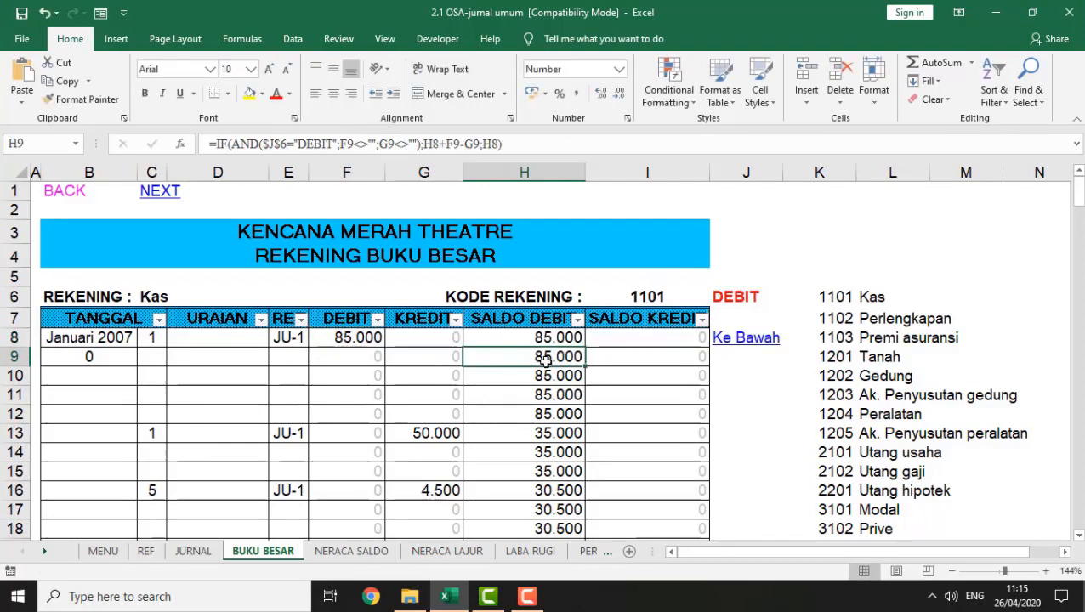
click(551, 337)
click(552, 358)
click(553, 379)
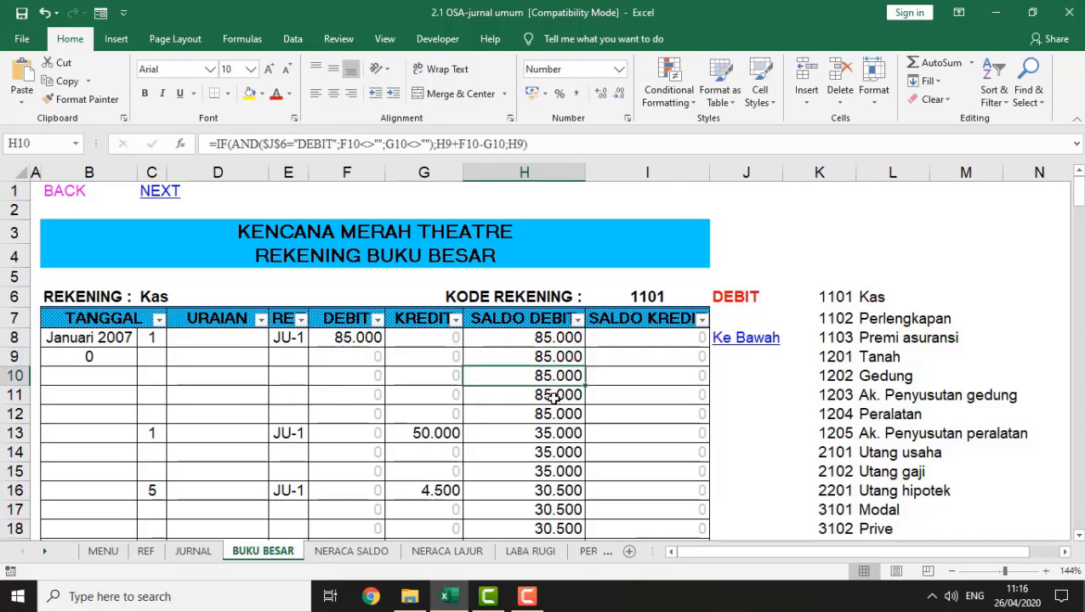
click(554, 397)
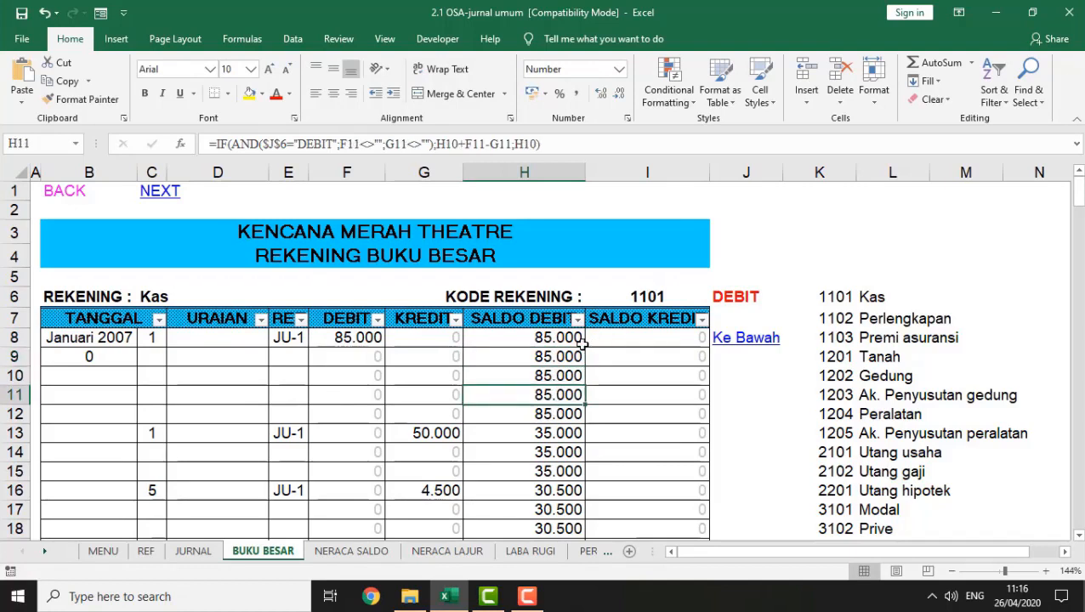
click(728, 302)
click(559, 339)
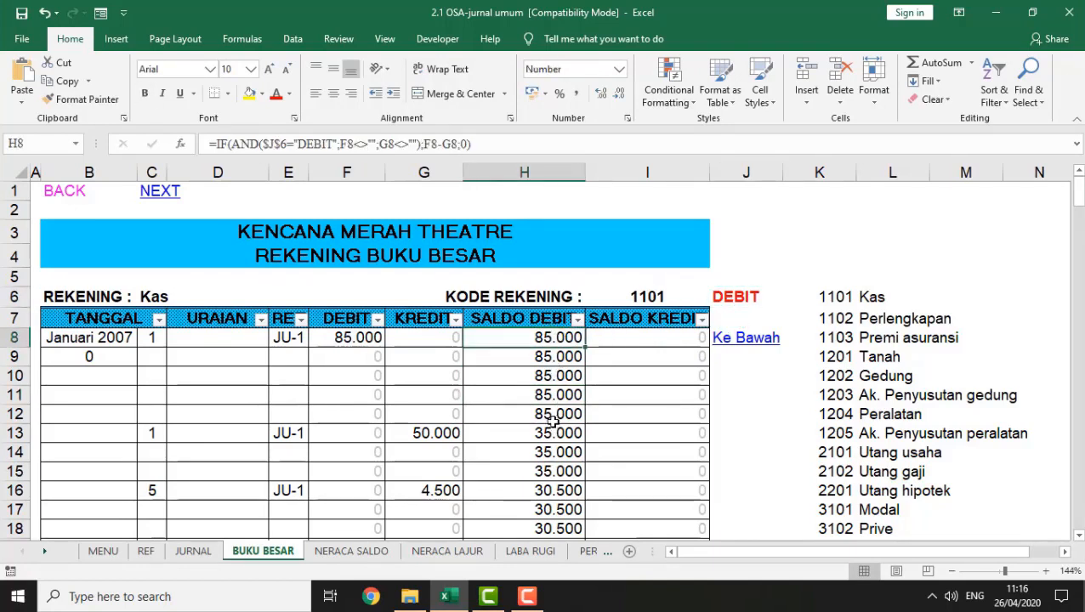
click(660, 342)
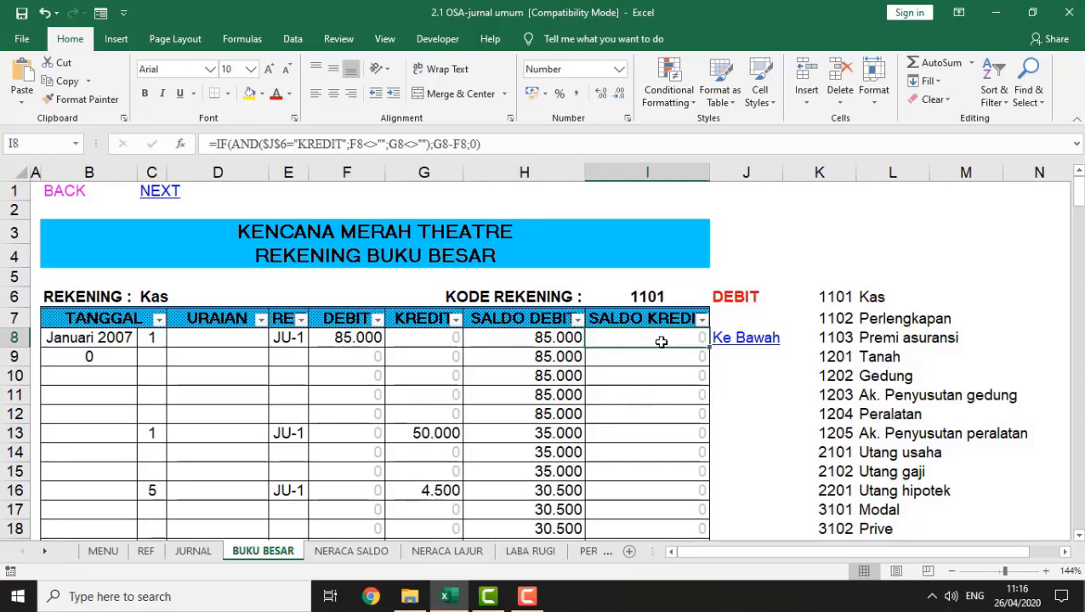
Step: Switch the ledger's KODE REKENING to 2101, view its SALDO KREDIT column, and set the code back to 1101
click(644, 297)
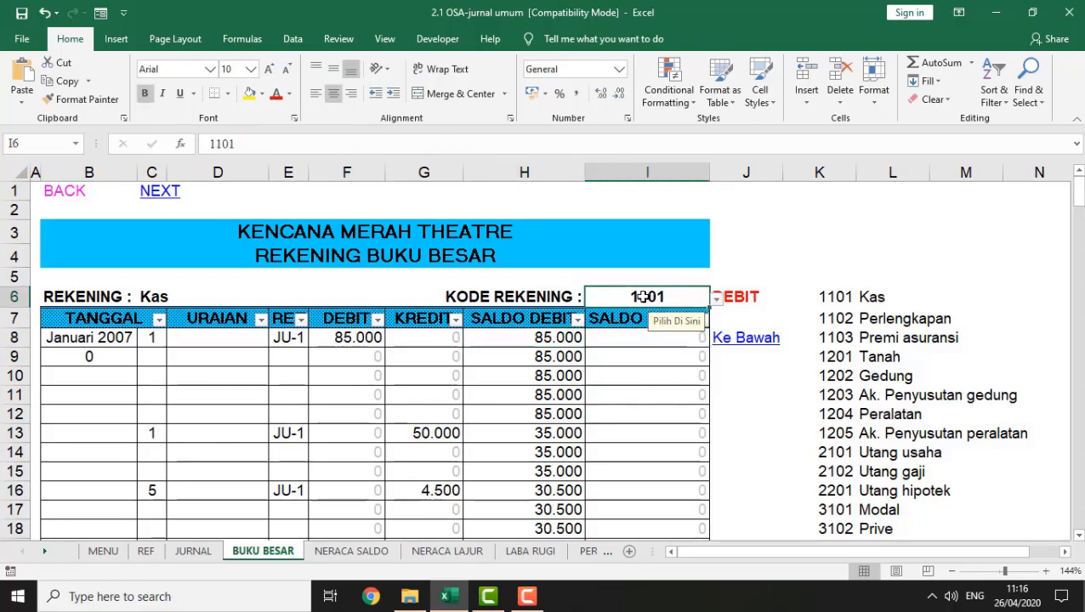
click(717, 300)
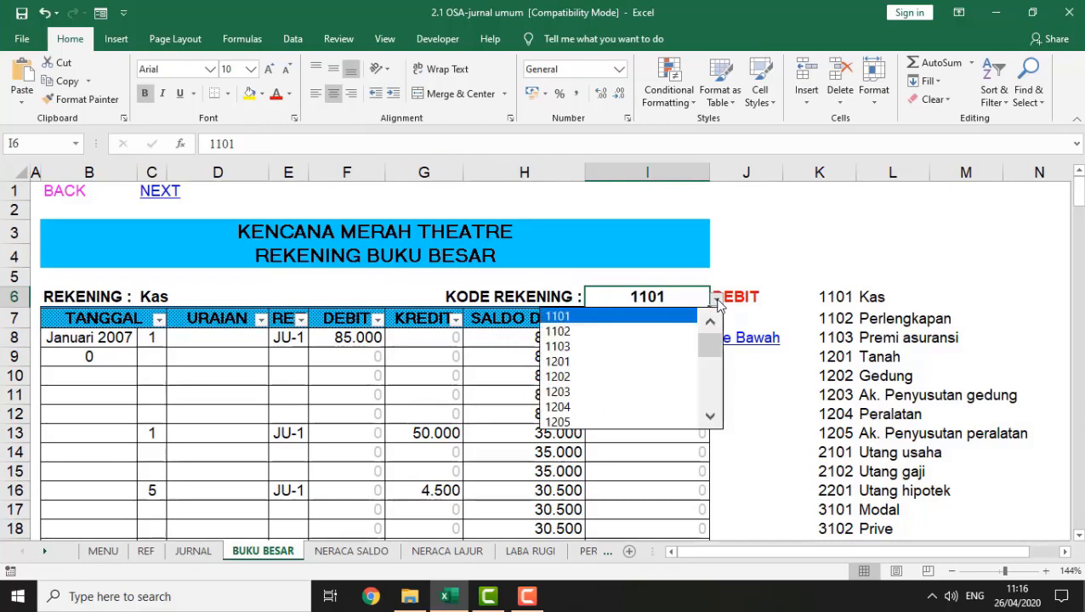
click(712, 419)
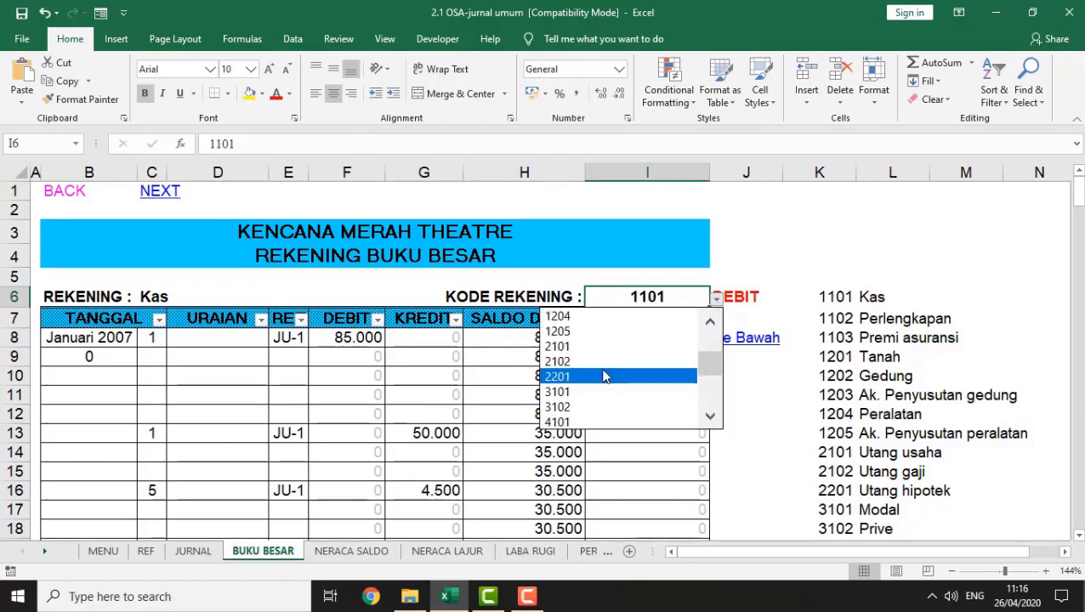
click(572, 347)
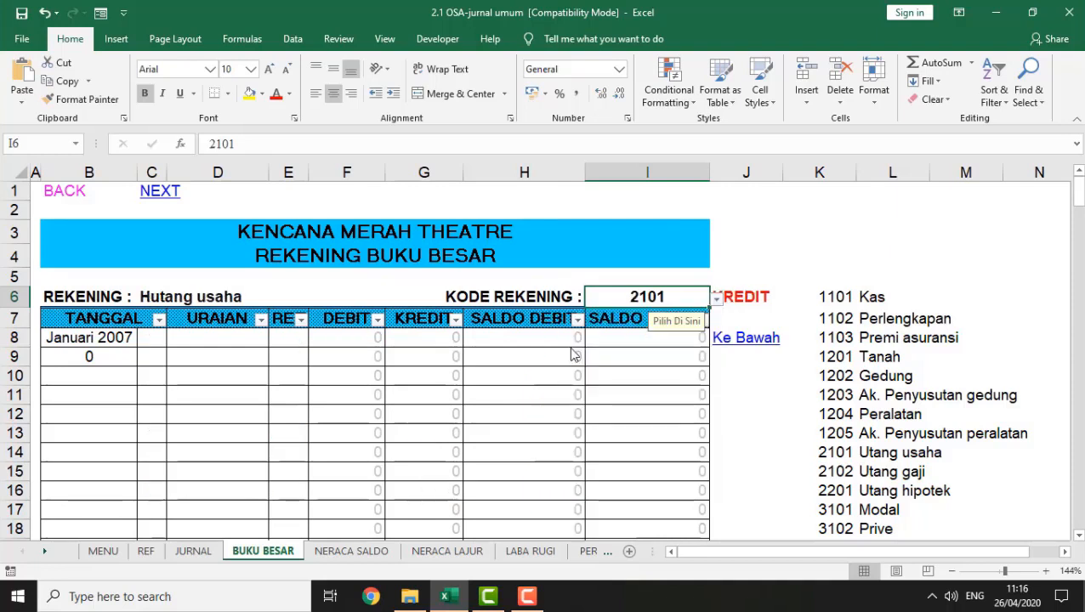
click(658, 389)
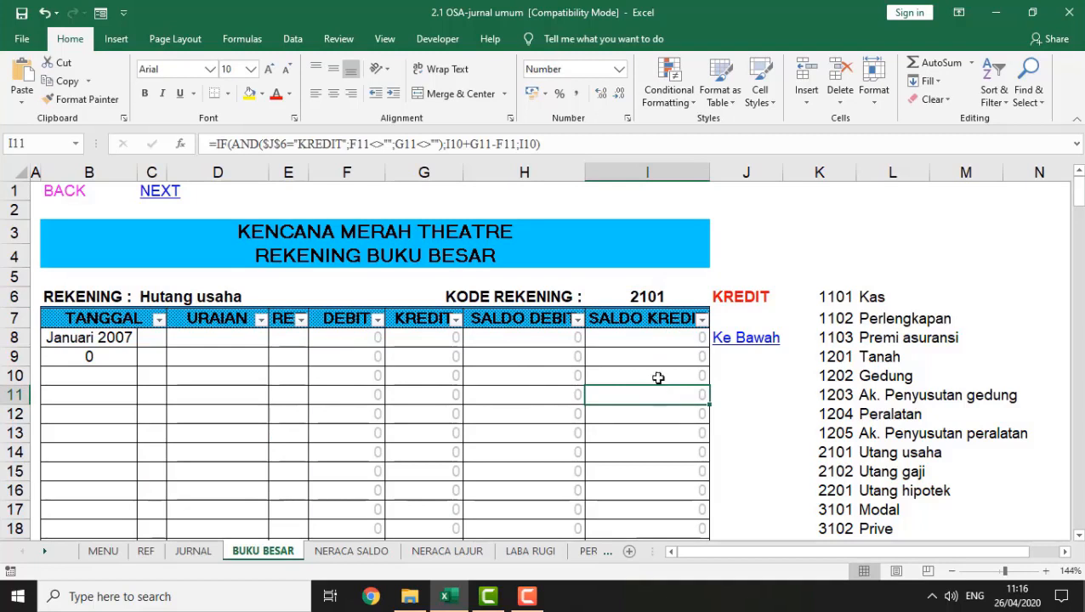
click(661, 298)
click(716, 297)
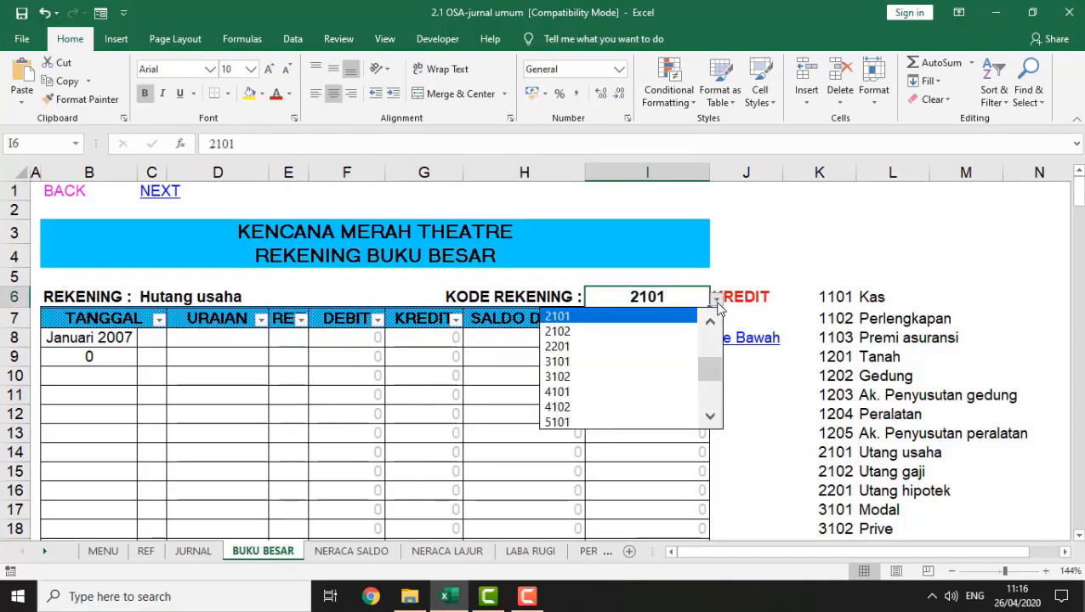
drag(709, 368, 713, 332)
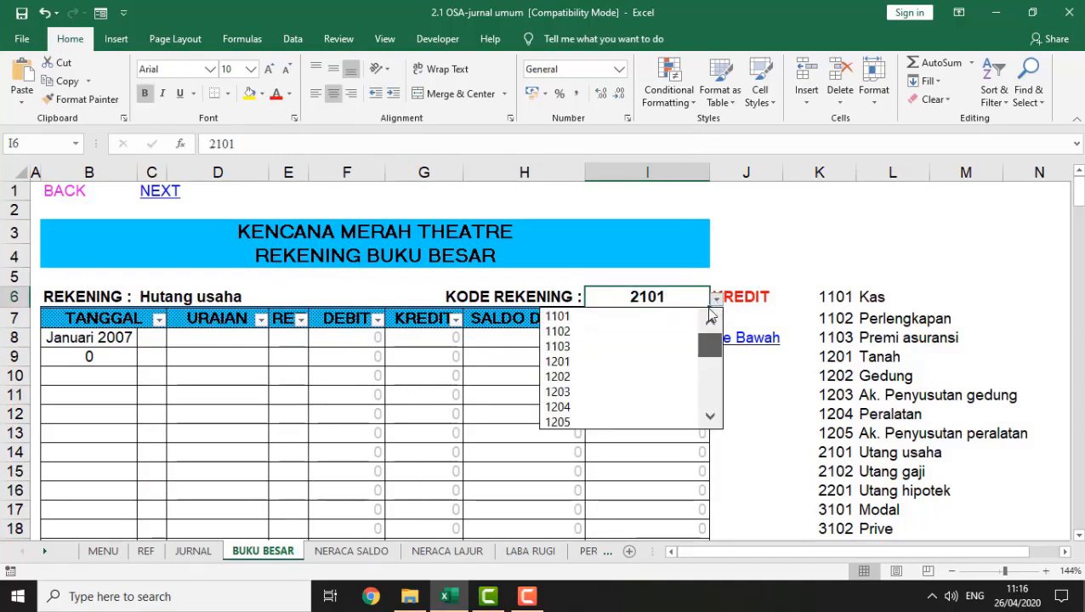
click(578, 317)
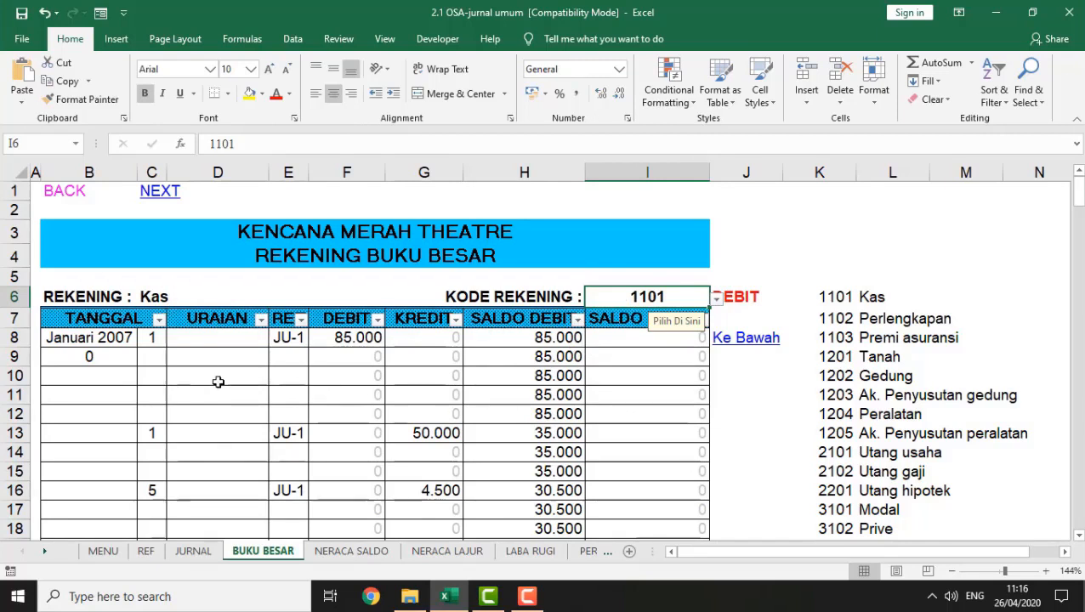
Step: Look through the SALDO DEBIT column of account 1101 down to about row 194, and return to the start of the ledger
click(544, 453)
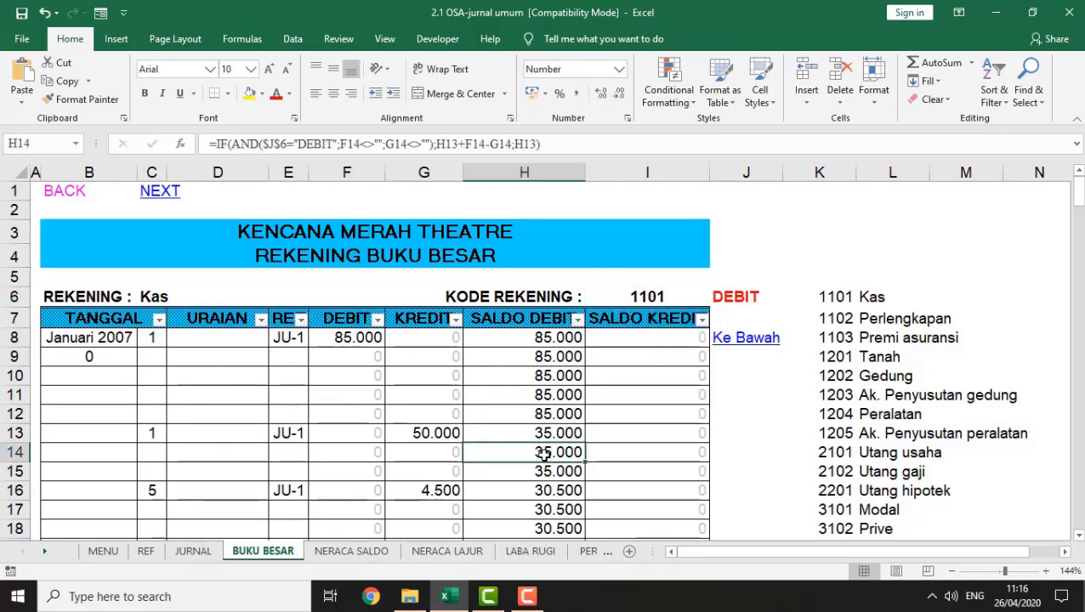
key(Page_Down)
key(Page_Down)
key(Page_Down)
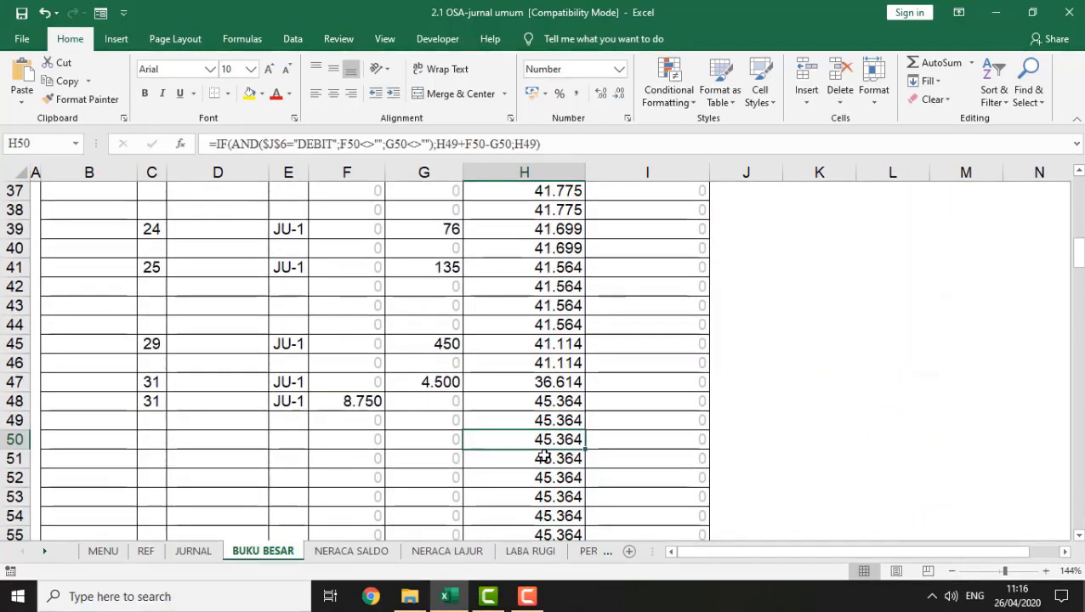
key(Page_Down)
key(Page_Down)
key(Page_Down)
key(Page_Down)
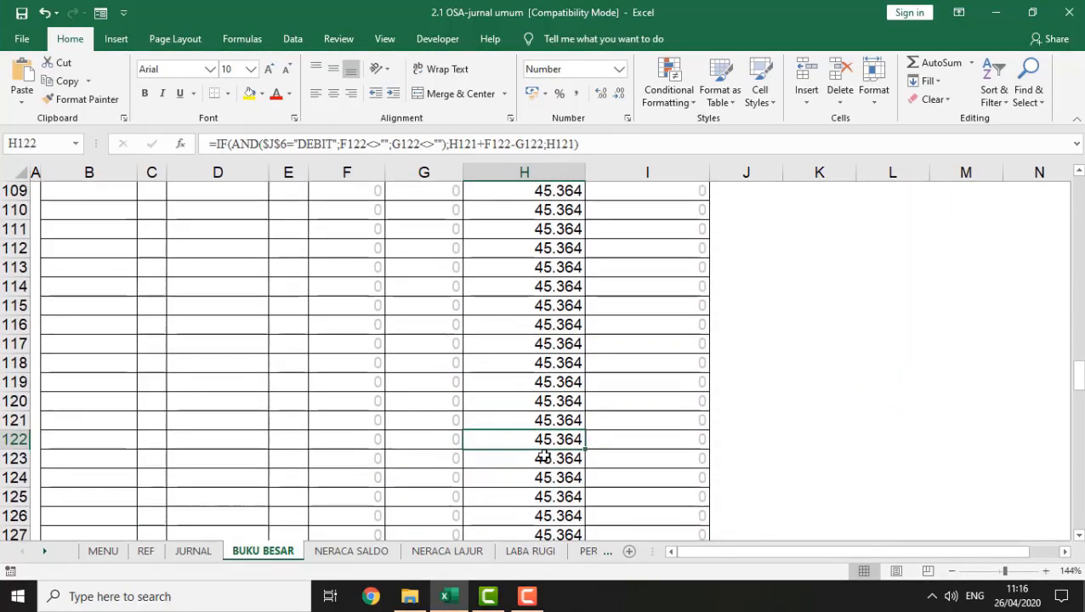
key(Page_Down)
key(Page_Down)
key(Page_Down)
key(Page_Down)
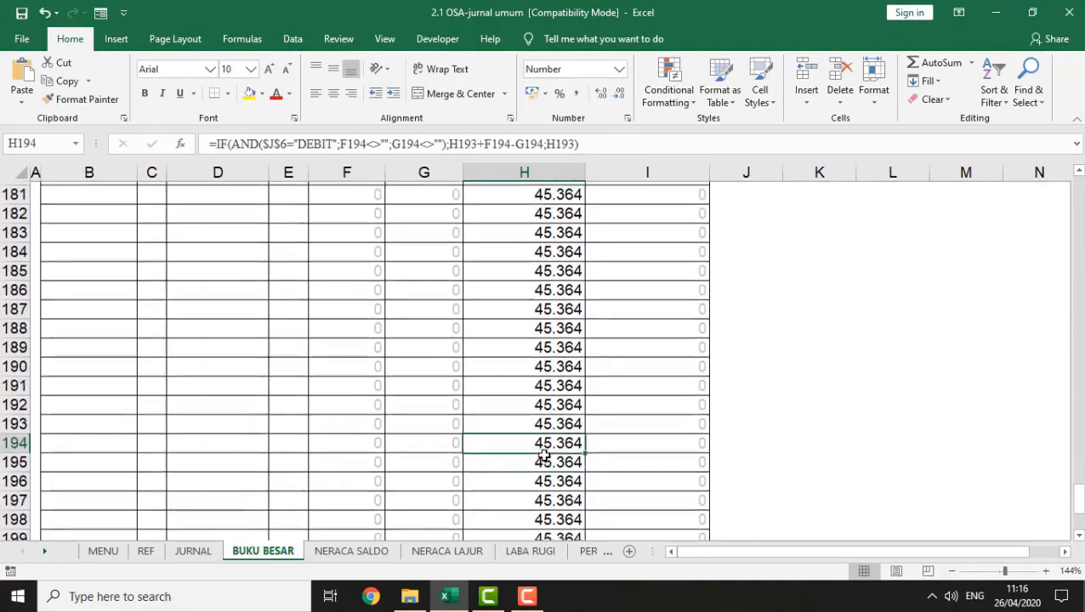
key(Page_Up)
key(Page_Up)
key(Page_Up)
key(Page_Up)
key(Page_Up)
key(Page_Up)
key(Page_Up)
key(Page_Up)
key(Page_Up)
key(Page_Up)
key(Page_Up)
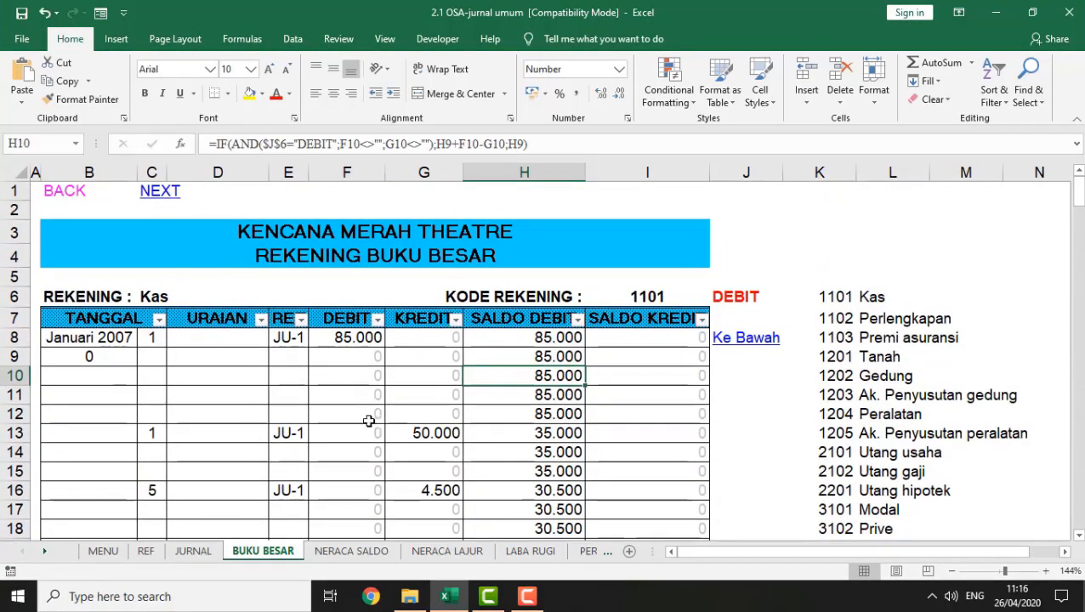
Step: Check the TANGGAL cells B10 and B11 and the day formula in C13
click(102, 382)
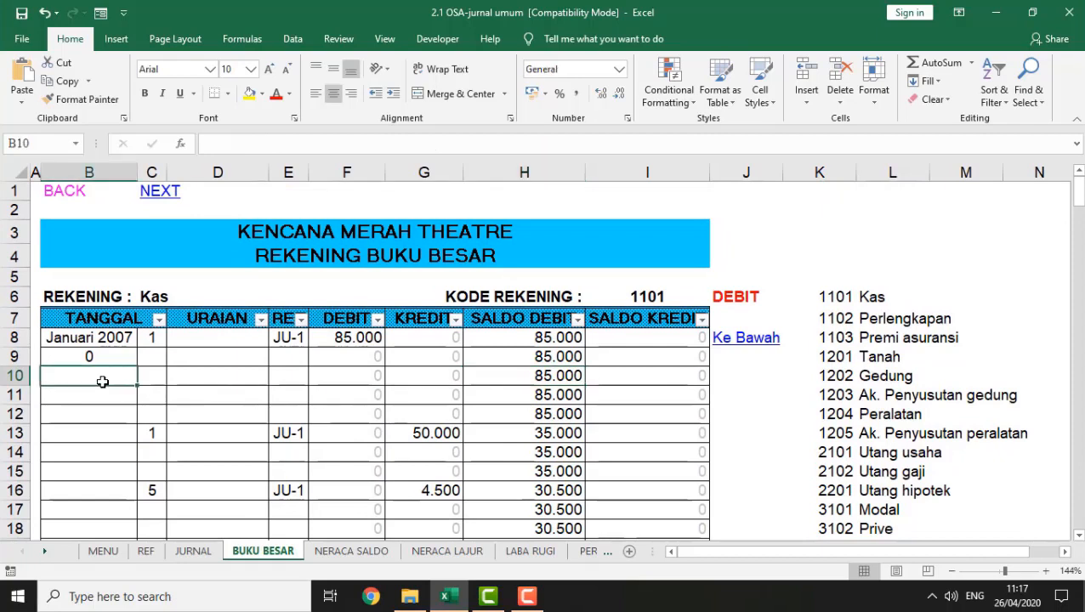
click(103, 397)
click(149, 434)
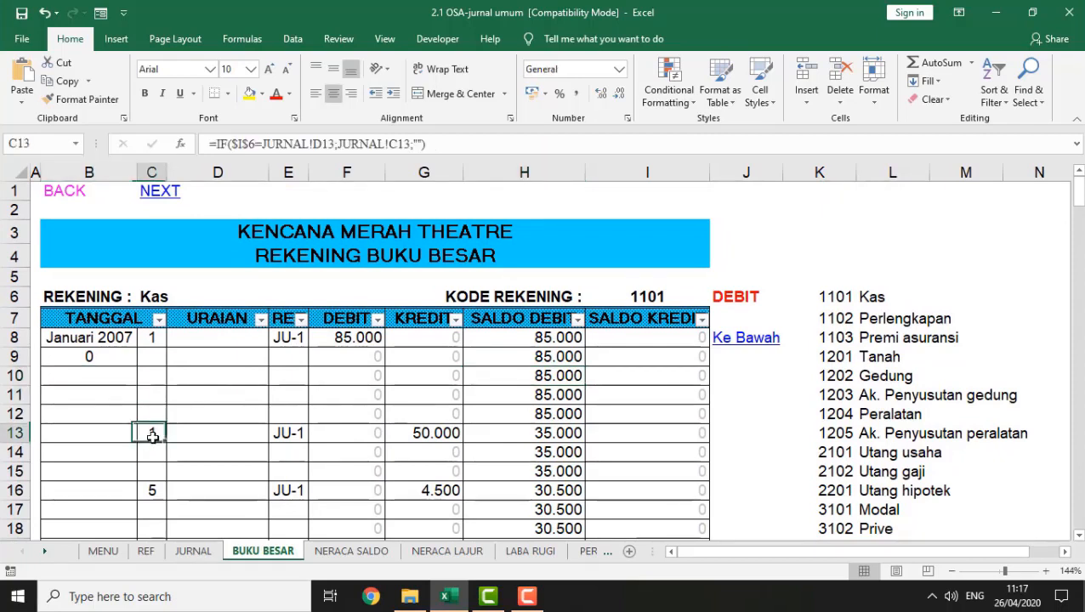
Step: Look through the day formulas in column C of the ledger down to about row 26, and return to the first entries
click(153, 492)
key(Down)
key(Down)
key(Down)
key(Down)
key(Down)
key(Down)
key(Down)
key(Down)
key(Down)
key(Down)
key(Up)
key(Up)
key(Up)
key(Up)
key(Up)
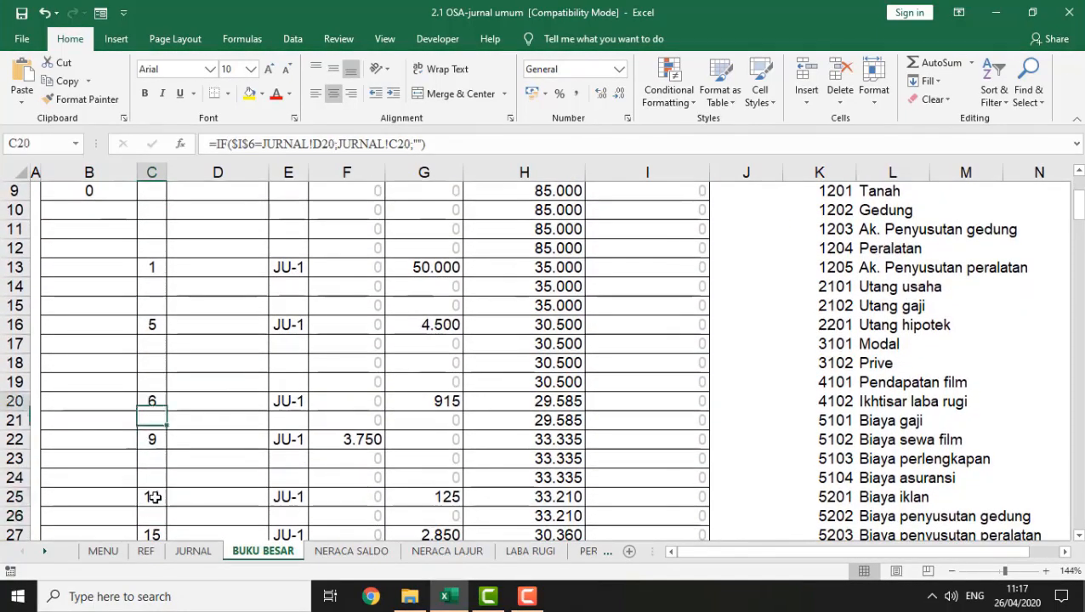
key(Up)
key(Up)
key(Up)
key(Up)
key(Up)
key(Up)
key(Up)
key(Up)
key(Up)
key(Up)
key(Up)
key(Up)
key(Up)
key(Up)
key(Up)
key(Down)
key(Down)
key(Down)
key(Down)
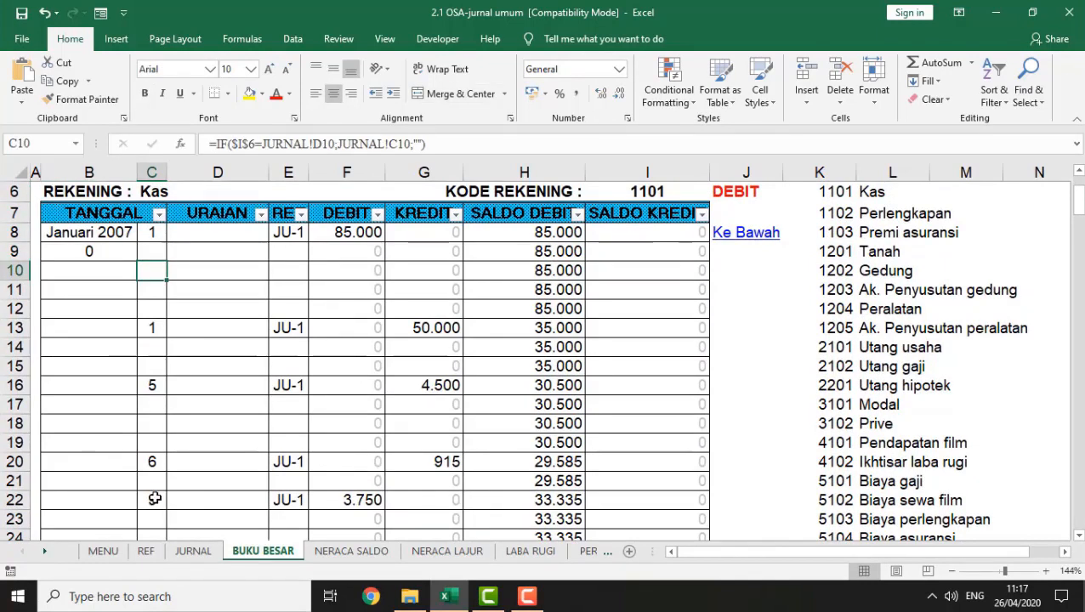
Step: Examine the journal reference formulas in column E from the first entries down to the ledger's totals row 204
click(299, 415)
key(Down)
key(Down)
key(Down)
key(Down)
key(Down)
key(Down)
key(Down)
key(Down)
key(Down)
key(Down)
key(Down)
key(Down)
key(Down)
key(Down)
key(Down)
key(Down)
key(Down)
key(Down)
key(Down)
key(Down)
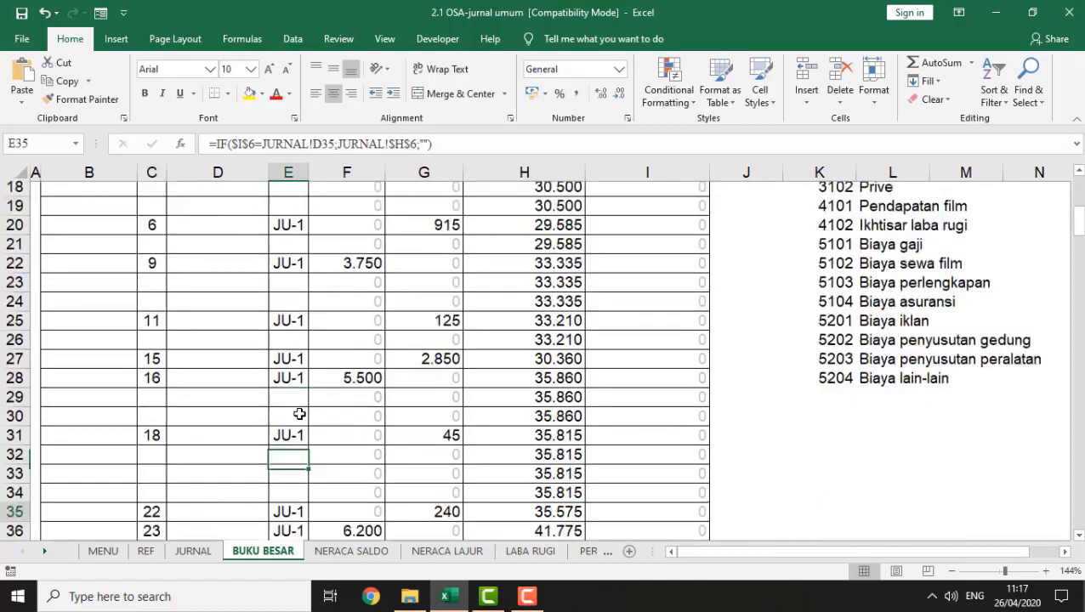
key(Down)
key(Down)
key(Down)
key(Down)
key(Down)
key(Down)
key(Down)
key(Down)
key(Down)
key(Down)
key(Down)
key(Down)
key(Down)
key(Down)
key(Down)
key(Down)
key(Down)
key(Down)
key(Down)
key(Down)
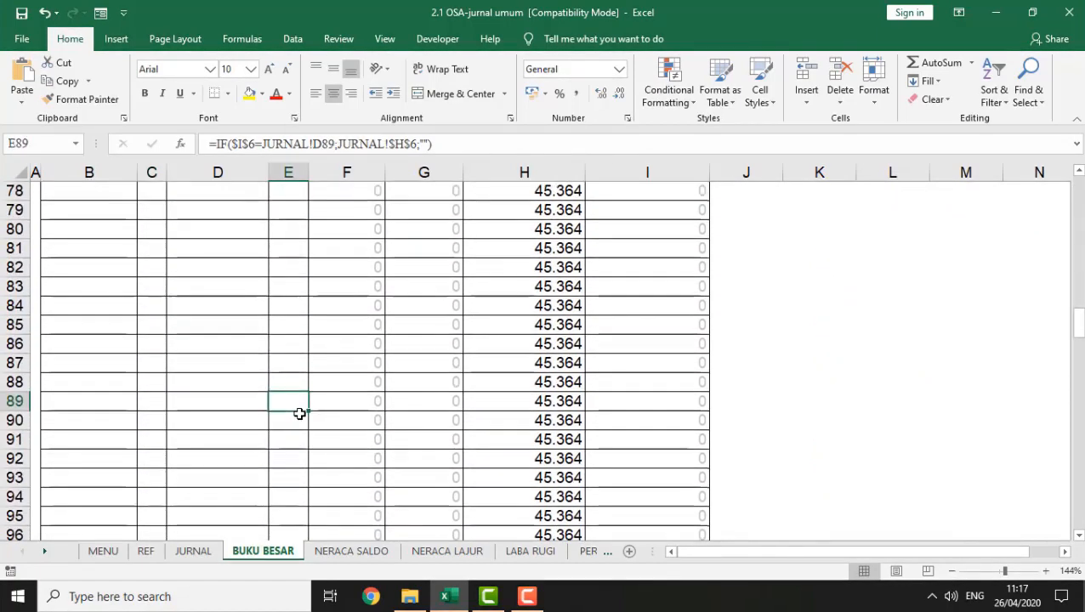
key(Down)
key(Down)
key(Down)
key(Down)
key(Down)
key(Down)
key(Down)
key(Down)
key(Down)
key(Down)
key(Down)
key(Down)
key(Down)
key(Down)
key(Down)
key(Down)
key(Down)
key(Down)
key(Down)
key(Down)
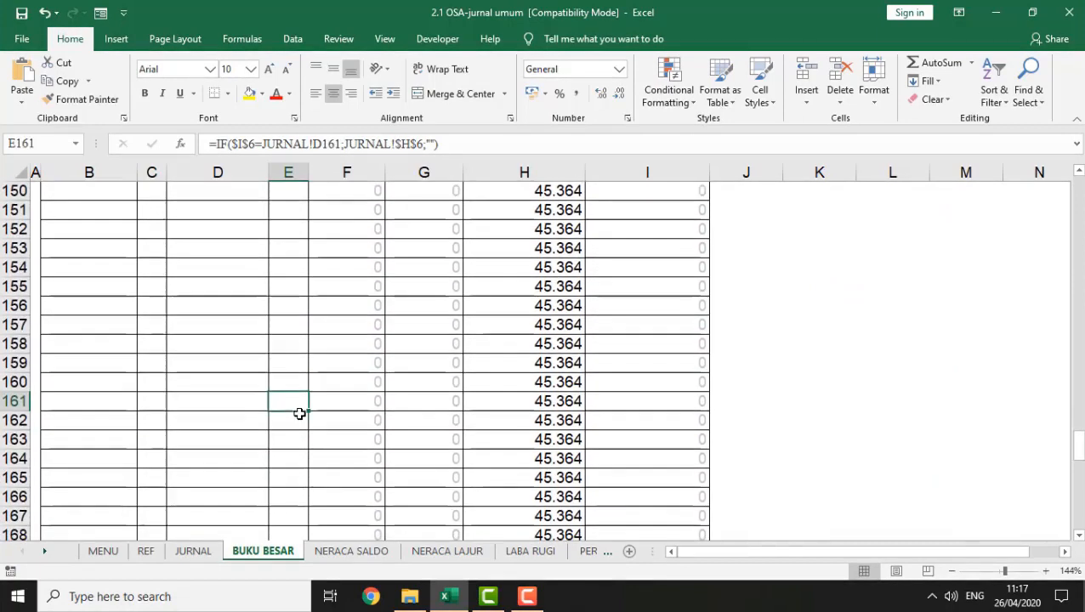
key(Down)
key(Down)
key(Down)
key(Down)
key(Down)
key(Down)
key(Down)
key(Down)
key(Down)
key(Down)
key(Down)
key(Down)
key(Down)
key(Down)
key(Down)
key(Down)
key(Down)
key(Down)
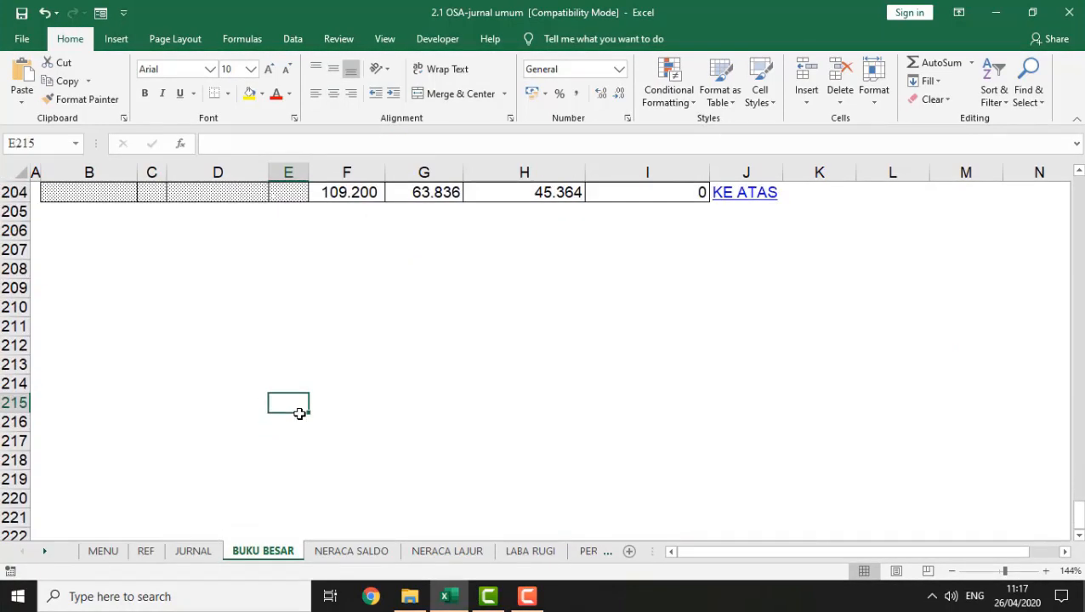
key(Page_Up)
key(Page_Up)
key(Down)
key(Down)
key(Down)
key(Down)
key(Down)
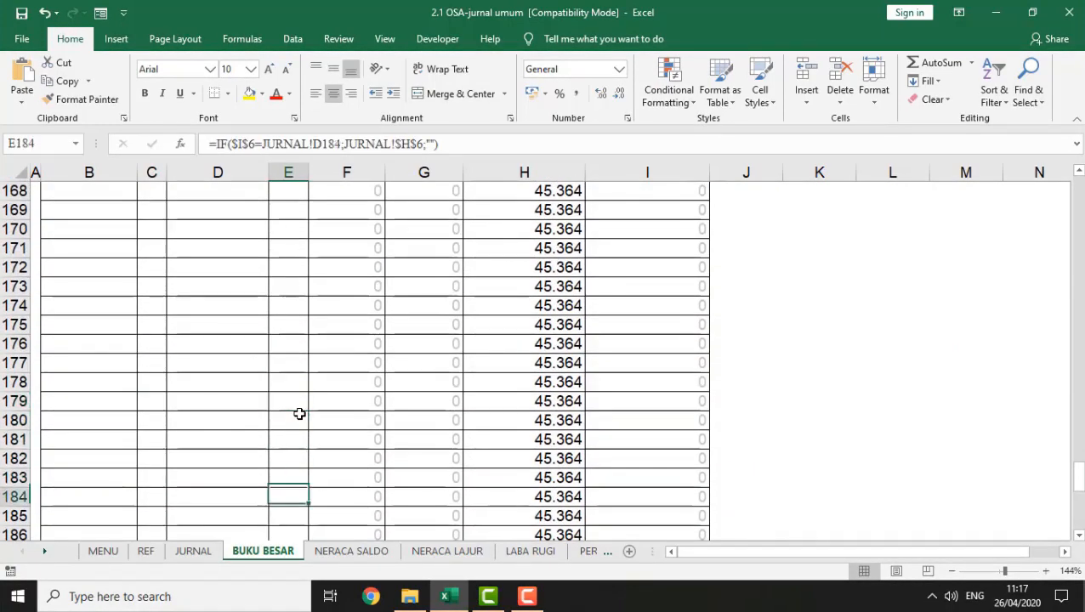
key(Down)
key(Down)
key(Down)
key(Down)
key(Down)
key(Down)
key(Down)
key(Down)
key(Down)
key(Down)
key(Down)
key(Down)
key(Down)
key(Down)
key(Down)
key(Down)
key(Down)
key(Down)
key(Down)
key(Down)
key(Down)
key(Down)
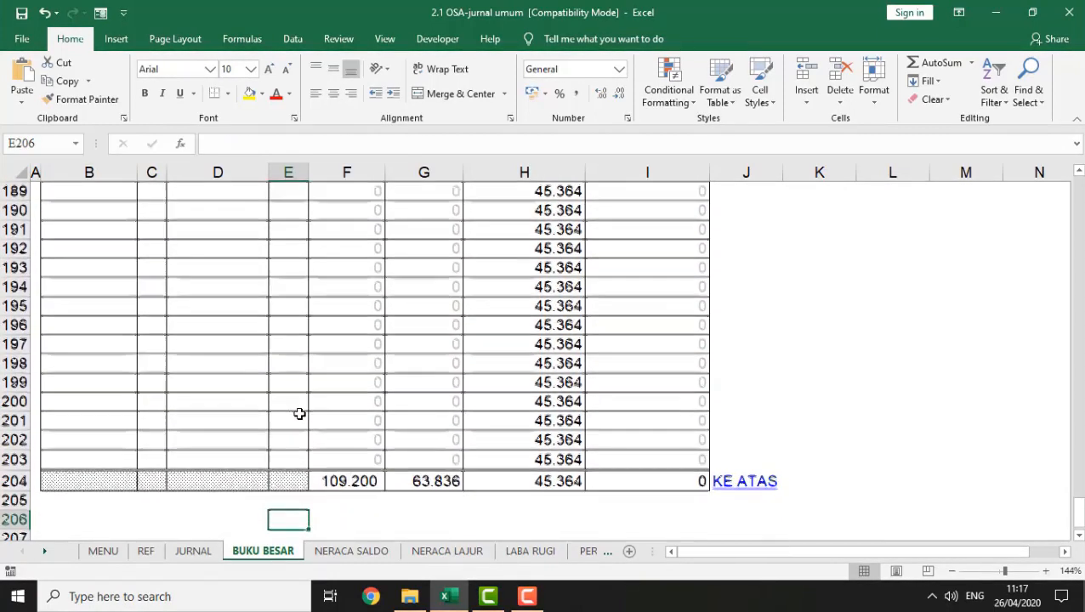
Step: Check the shaded cells B204 to E204 of the totals row and the DEBIT total formula in F204
click(62, 484)
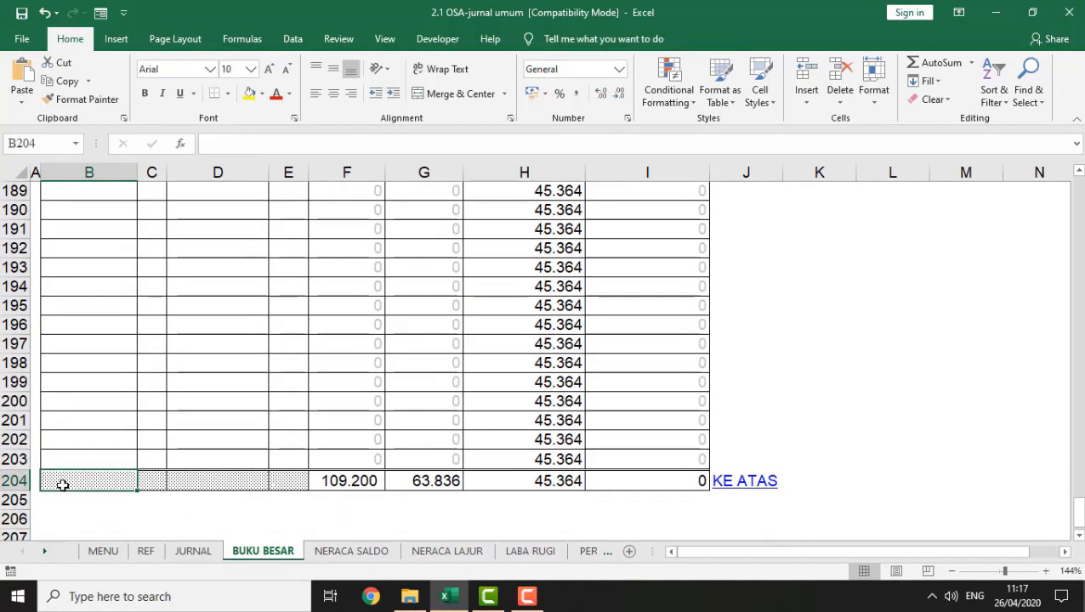
key(Right)
key(Right)
key(Right)
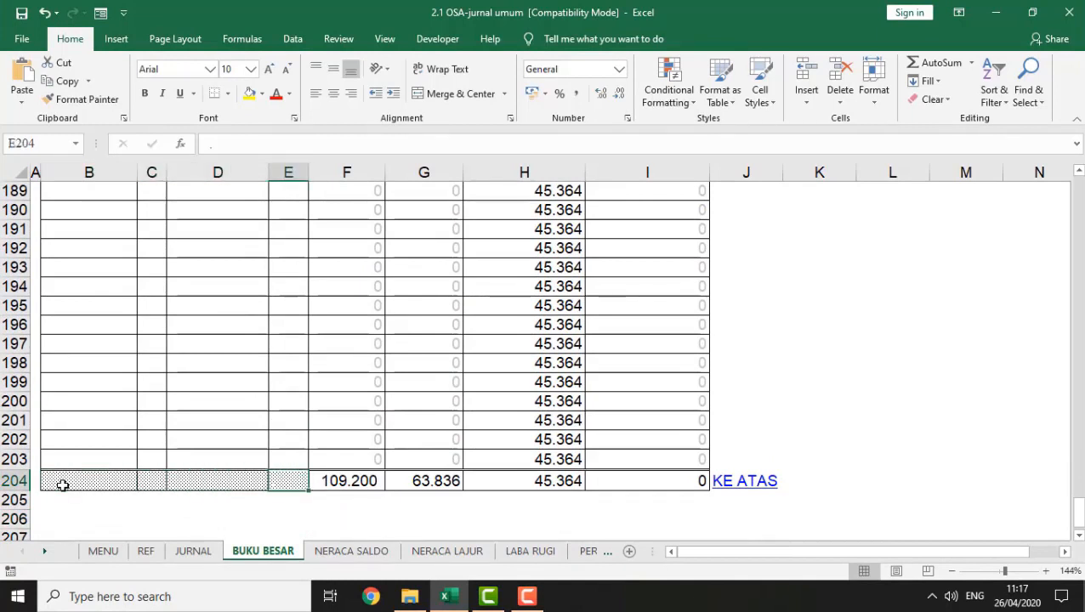
key(Right)
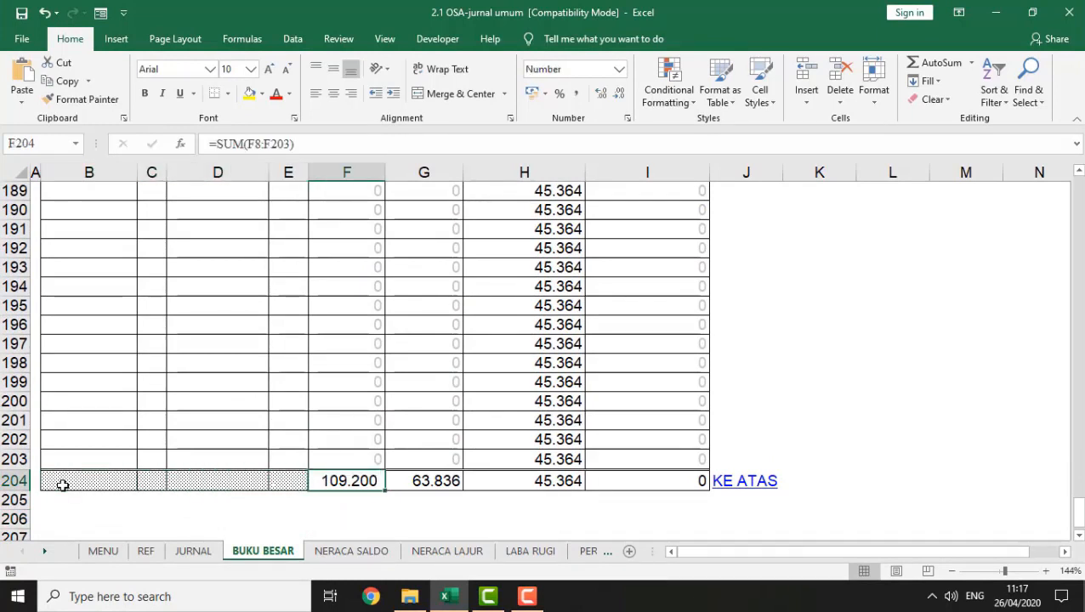
key(Left)
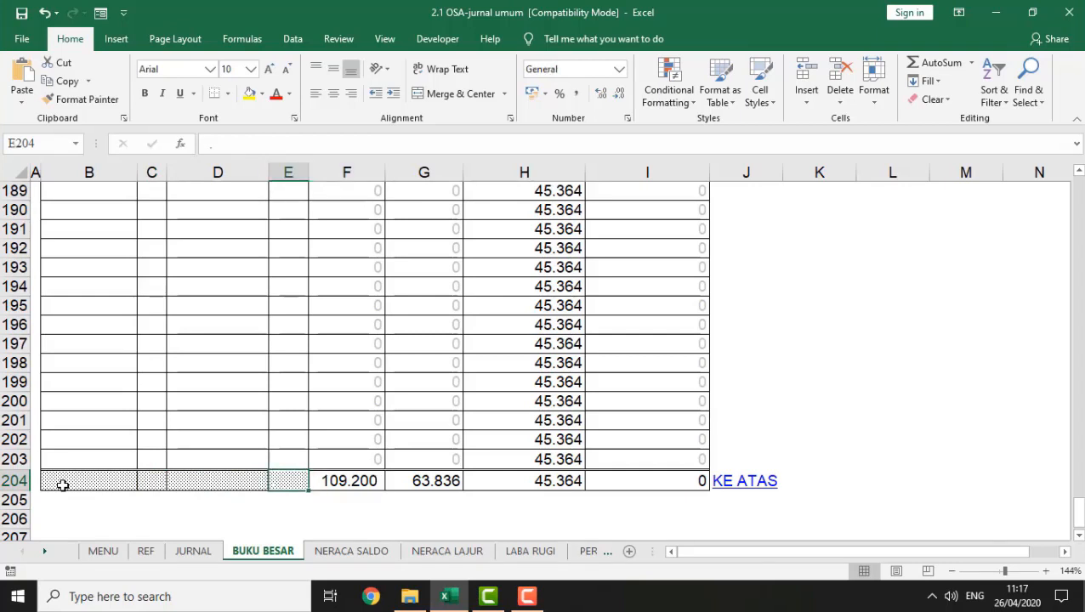
key(Left)
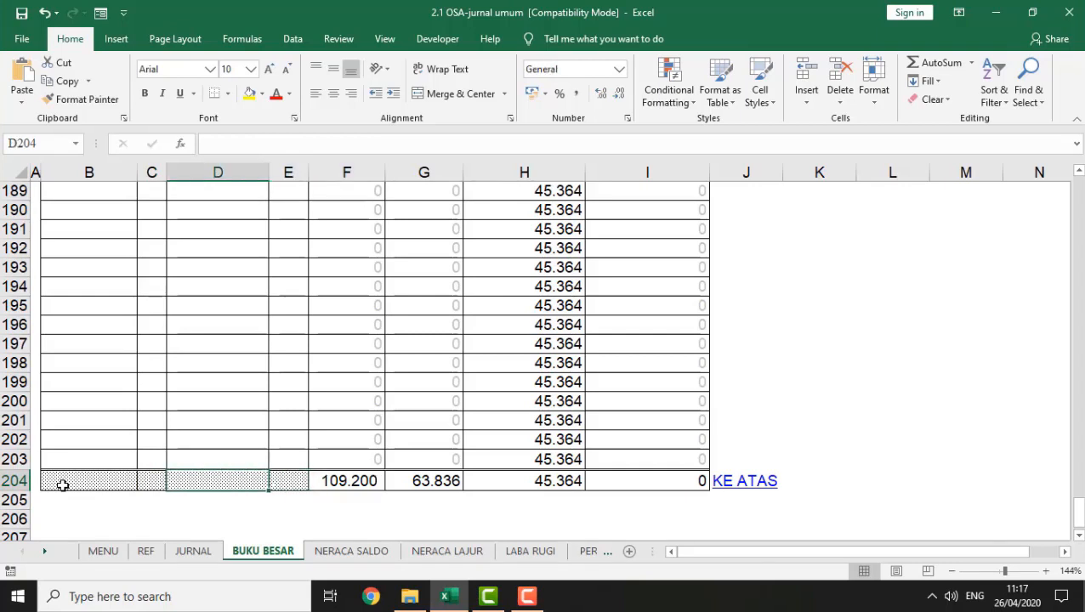
key(Left)
key(Right)
key(Right)
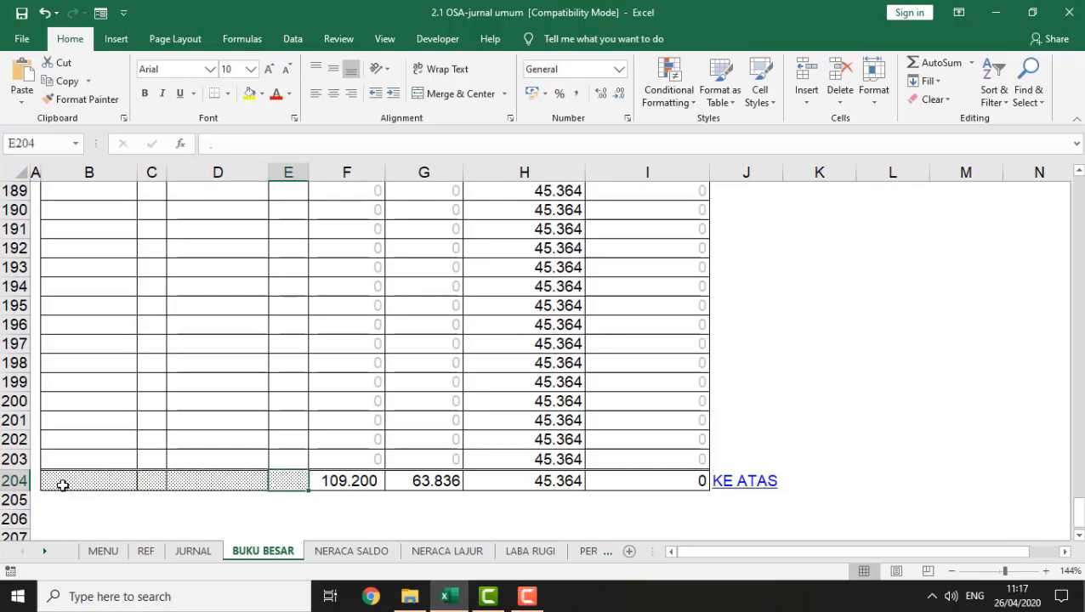
Step: Filter the ledger's REF column at the top of the sheet to hide the blank entries
key(Page_Up)
key(Page_Up)
key(Page_Up)
key(Page_Up)
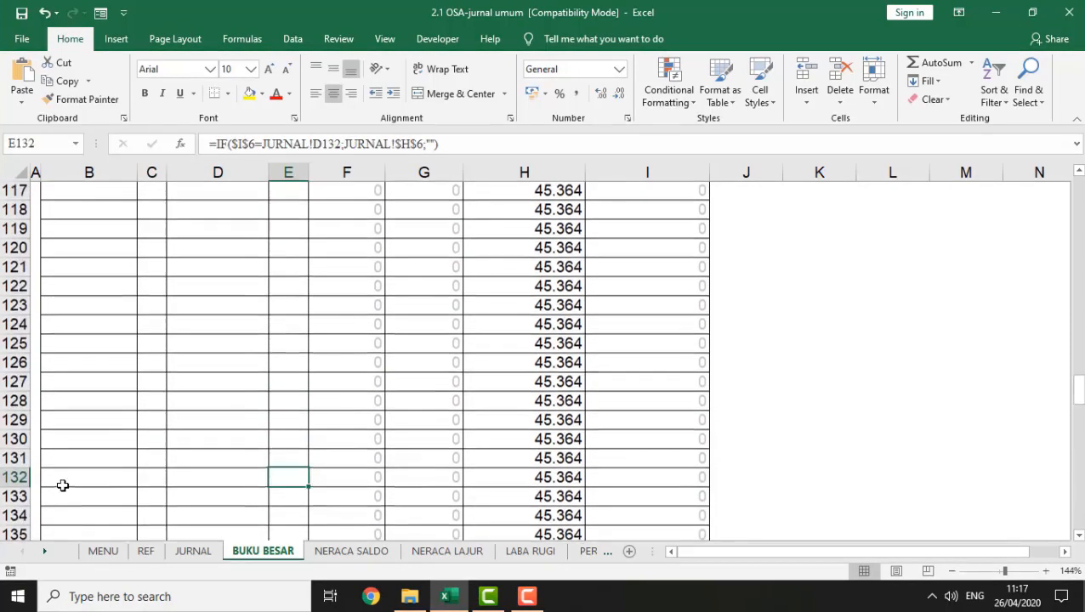
key(Page_Up)
key(Page_Up)
key(Page_Up)
key(Page_Up)
key(Page_Up)
key(Page_Up)
key(Page_Up)
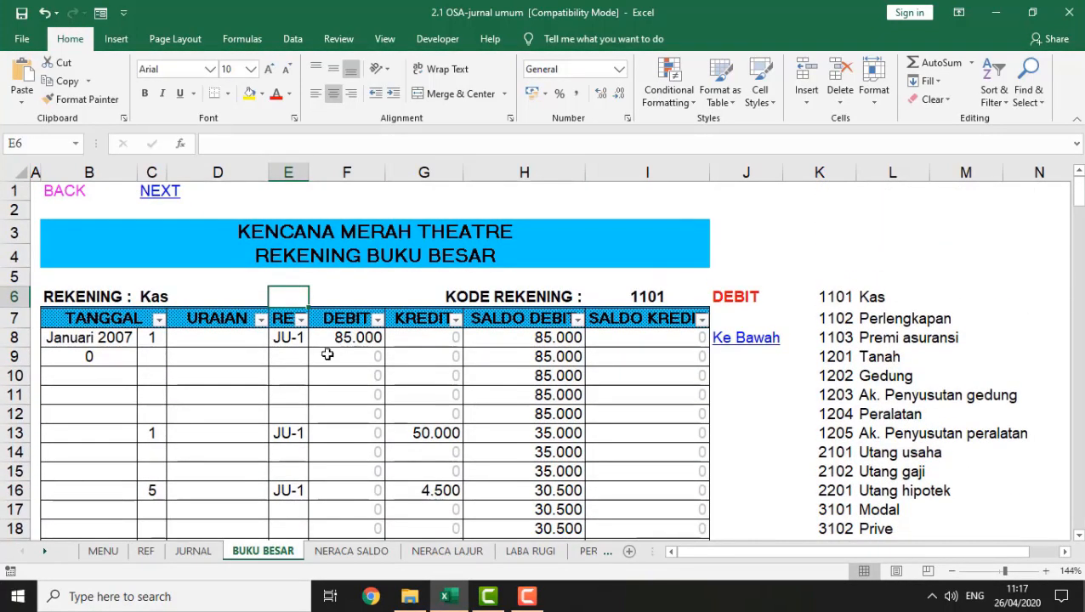
click(301, 319)
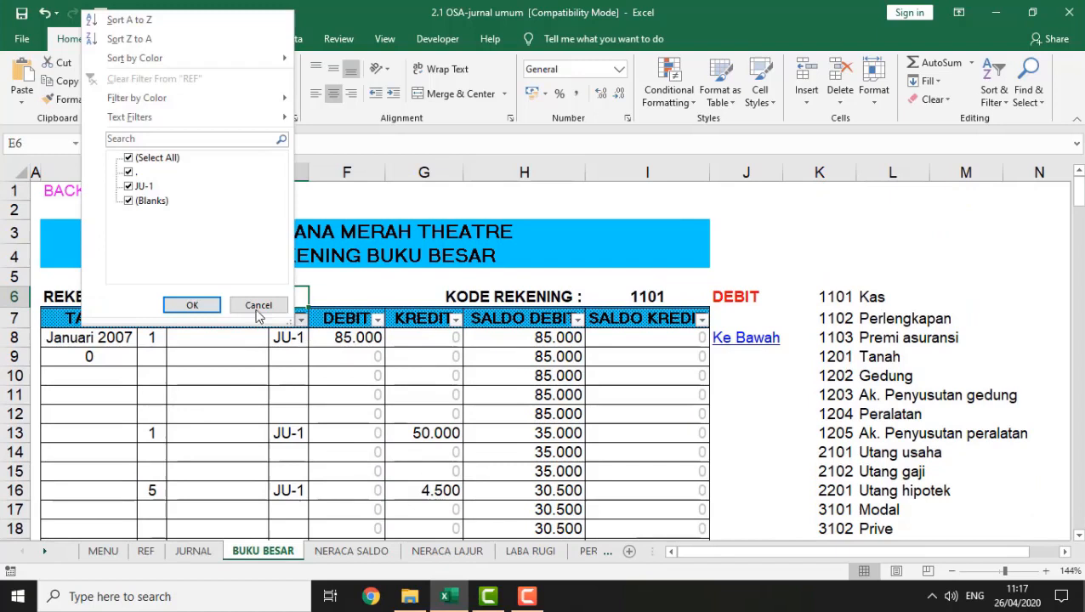
click(130, 201)
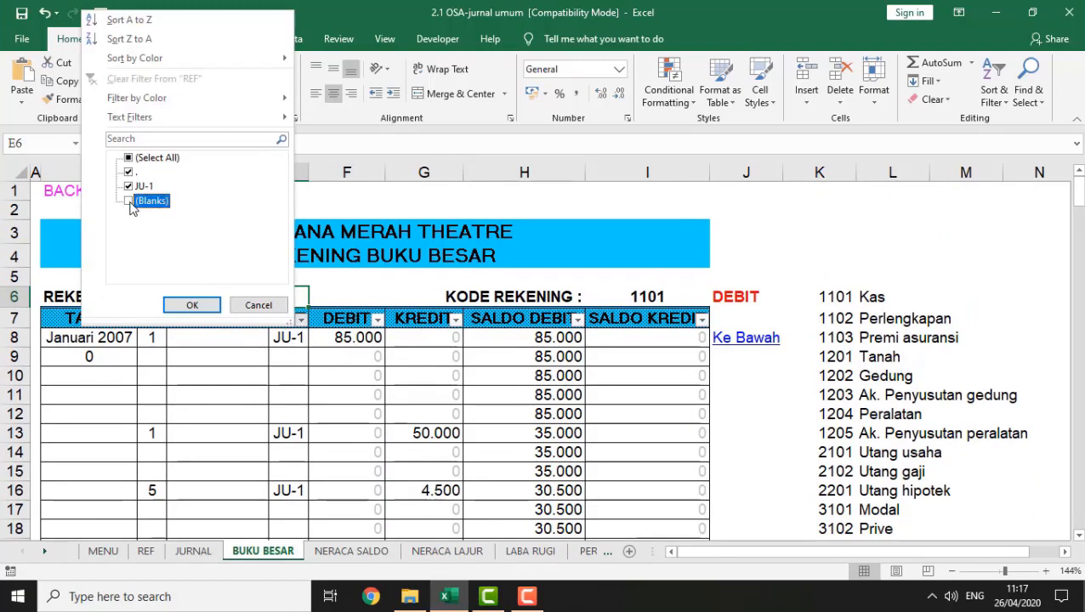
click(174, 305)
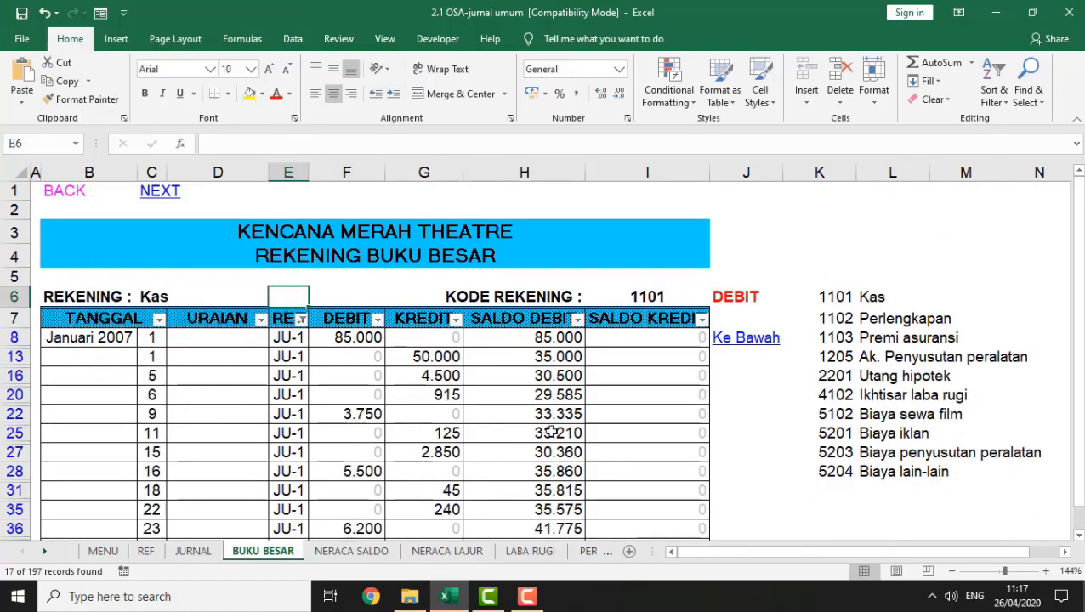
Step: Review the filtered Kas ledger entries down to the totals in row 204 and back up to the first rows
click(758, 455)
click(757, 462)
key(Down)
key(Down)
key(Down)
key(Down)
key(Down)
key(Down)
key(Down)
key(Down)
key(Down)
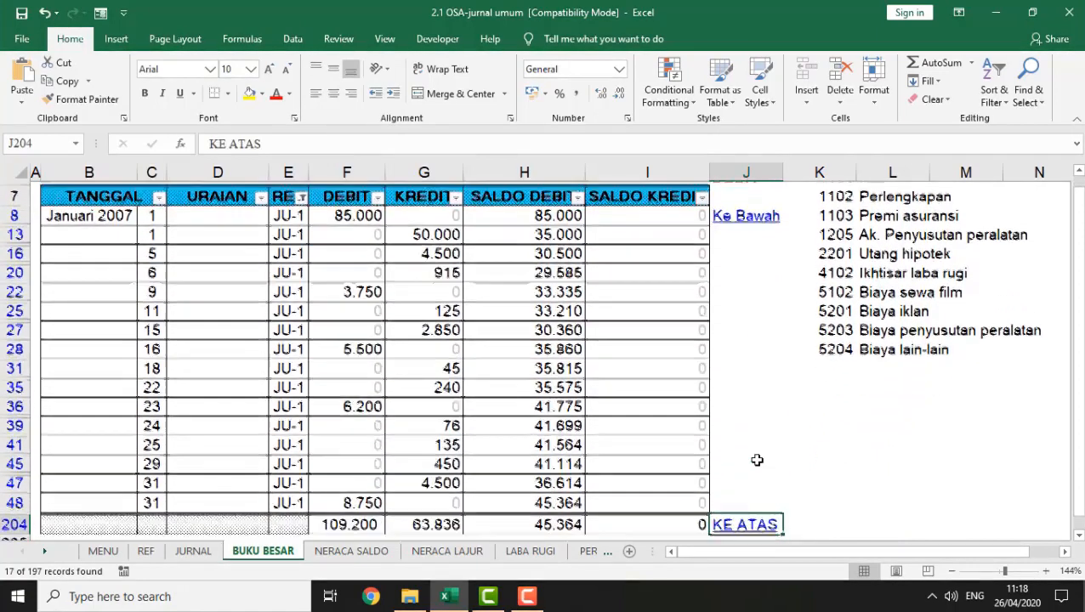
key(Down)
key(Down)
key(Up)
key(Up)
key(Up)
key(Up)
key(Up)
key(Up)
key(Up)
key(Up)
key(Up)
key(Up)
key(Up)
key(Up)
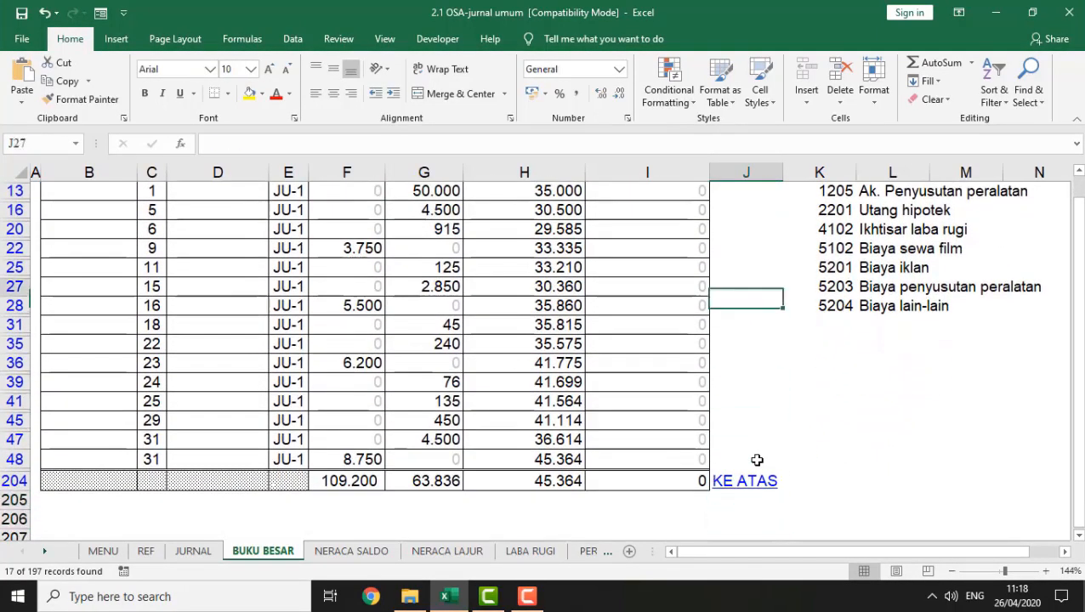
key(Up)
key(Up)
key(Up)
key(Up)
key(Up)
key(Up)
key(Up)
key(Up)
key(Up)
key(Up)
key(Up)
key(Up)
key(Down)
key(Down)
key(Down)
key(Down)
key(Down)
key(Down)
key(Down)
key(Down)
key(Down)
key(Down)
key(Down)
key(Down)
key(Down)
key(Down)
key(Down)
key(Down)
key(Down)
key(Down)
key(Down)
key(Down)
key(Down)
key(Down)
key(Up)
key(Up)
key(Up)
key(Up)
key(Up)
key(Up)
key(Up)
key(Up)
key(Up)
key(Up)
key(Up)
key(Up)
key(Up)
key(Up)
key(Up)
key(Up)
key(Up)
key(Up)
key(Up)
key(Up)
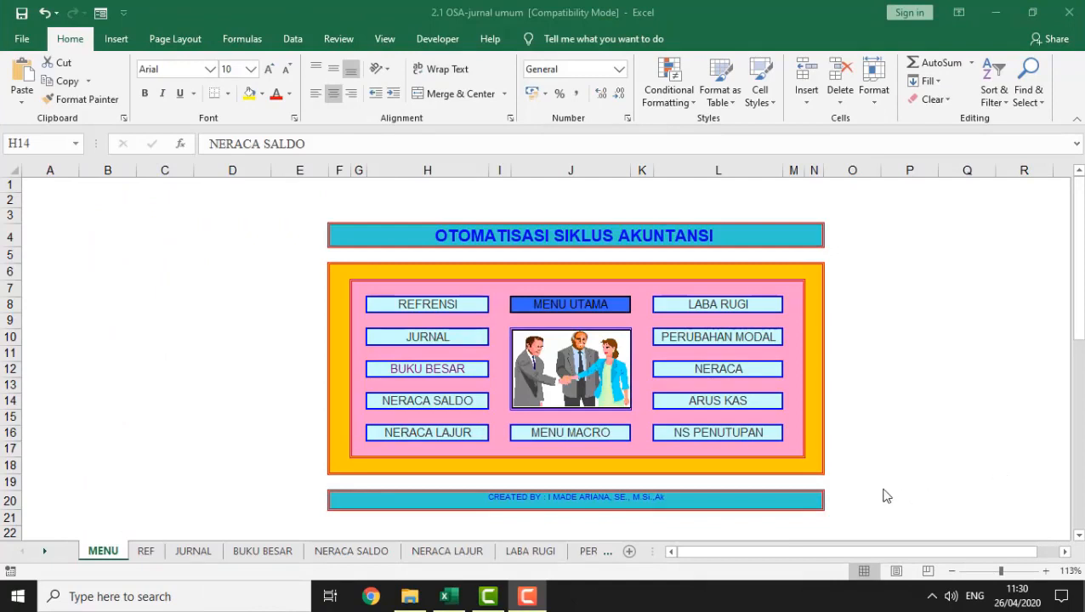
Step: Open the NERACA SALDO sheet from the main menu and check its KODE, NAMA REKENING, DEBIT and KREDIT headings
click(427, 401)
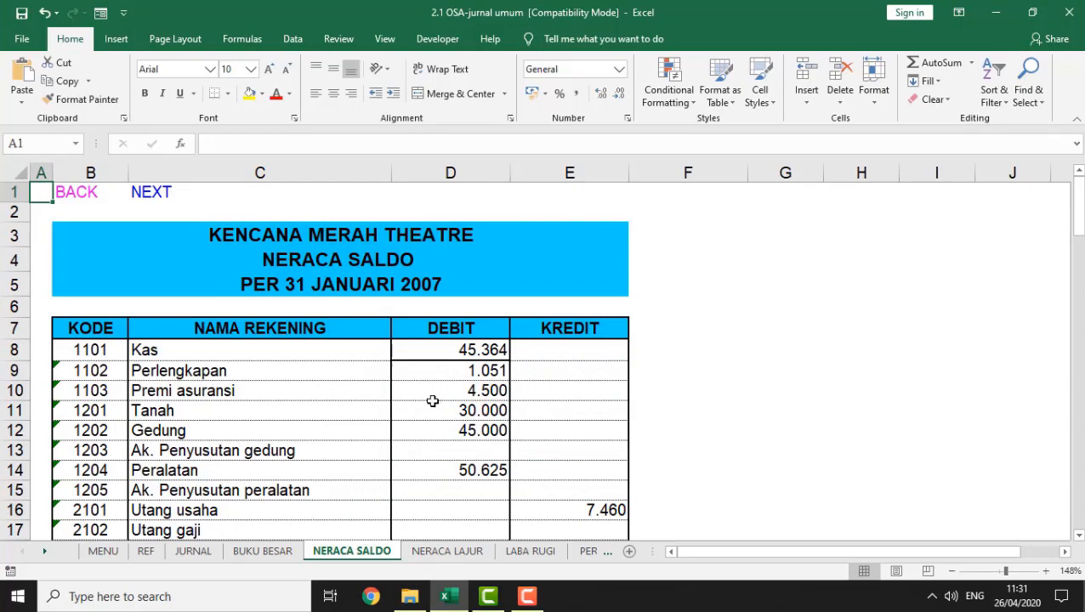
click(96, 329)
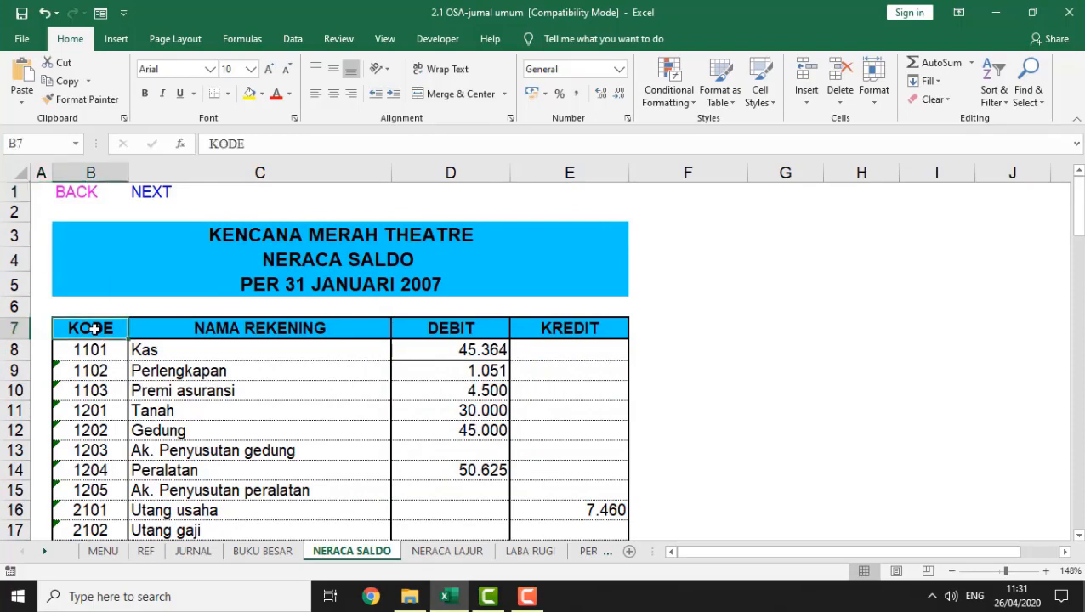
click(249, 331)
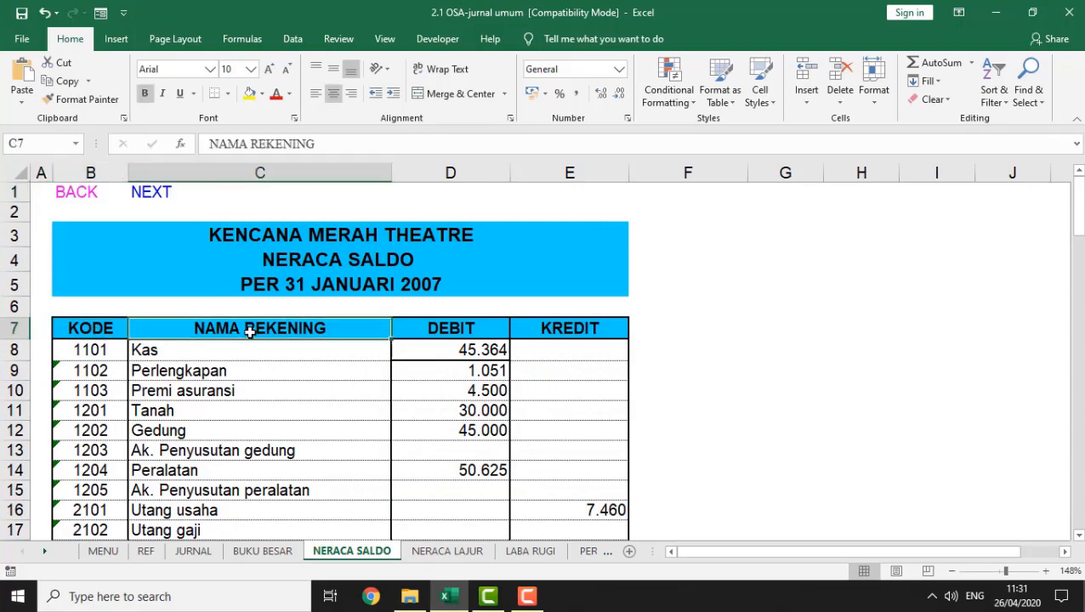
click(466, 330)
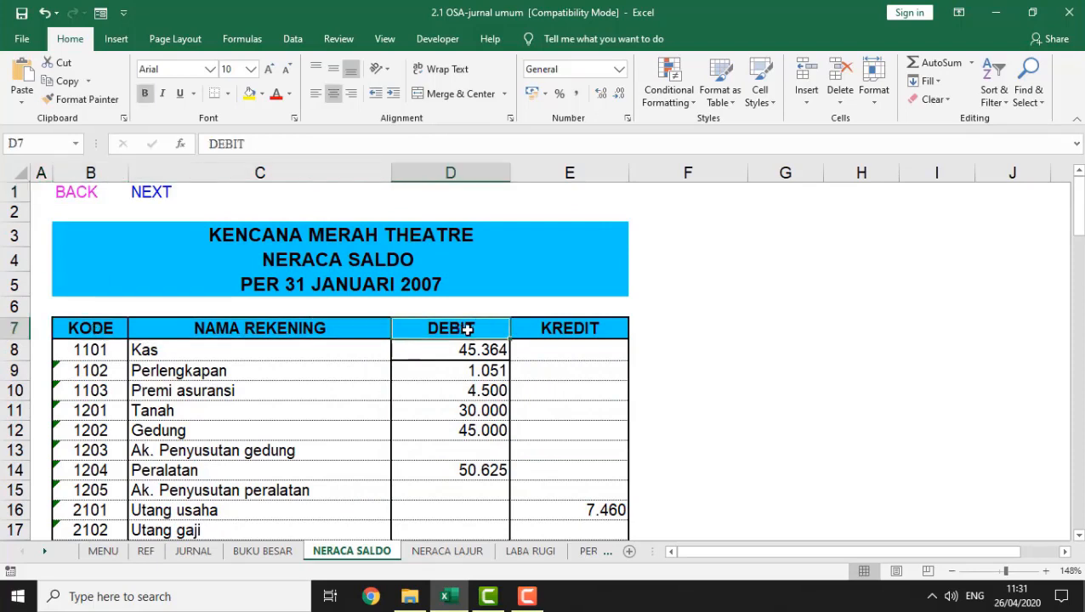
click(581, 331)
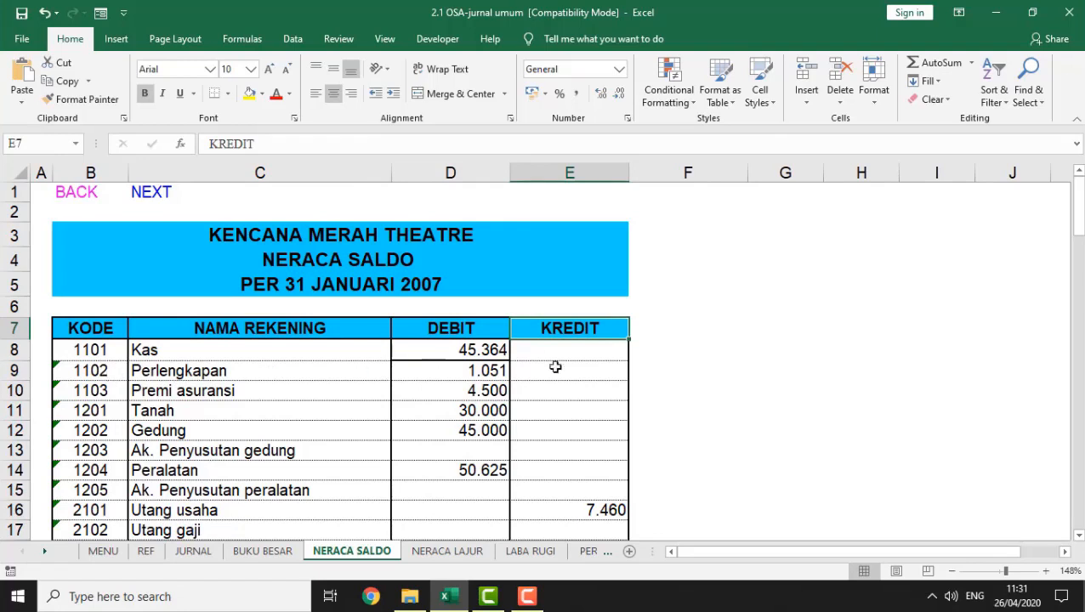
Step: Examine the REF sheet references in the account code cell B8 and the account name cell C8
click(93, 350)
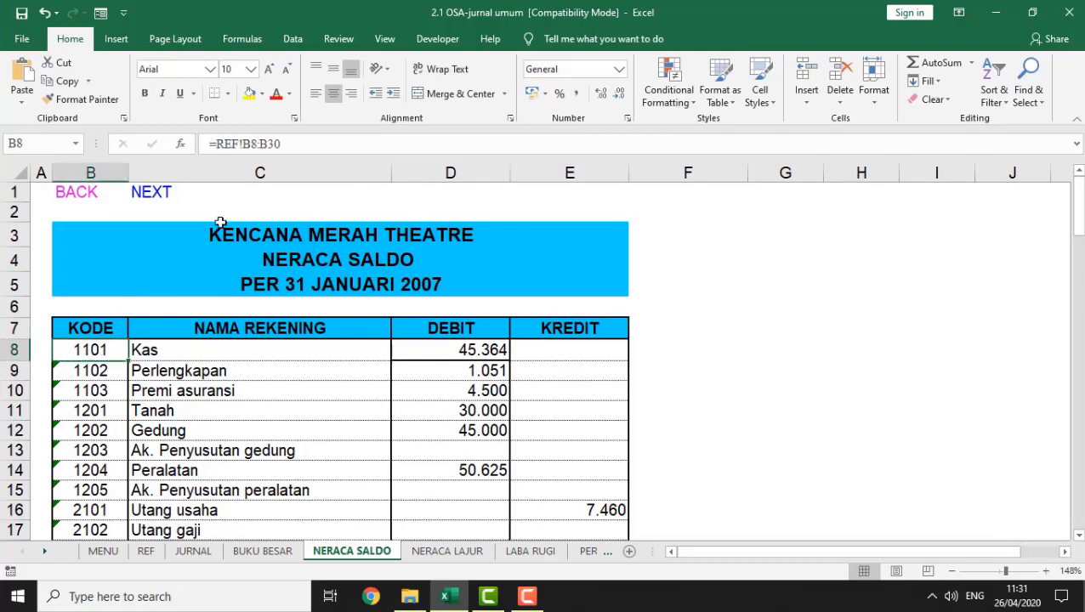
key(F2)
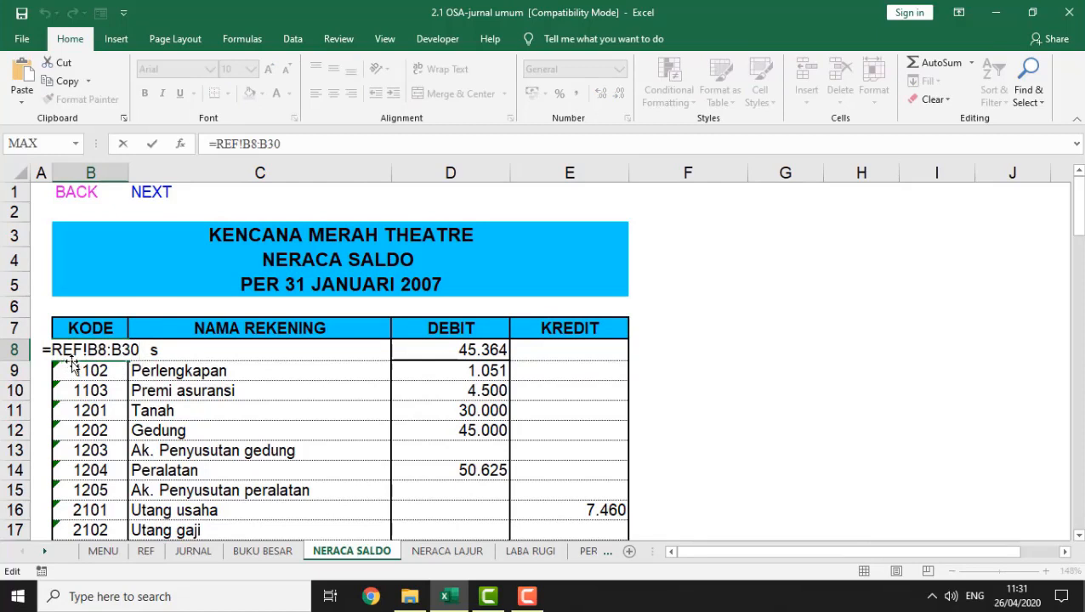
key(Return)
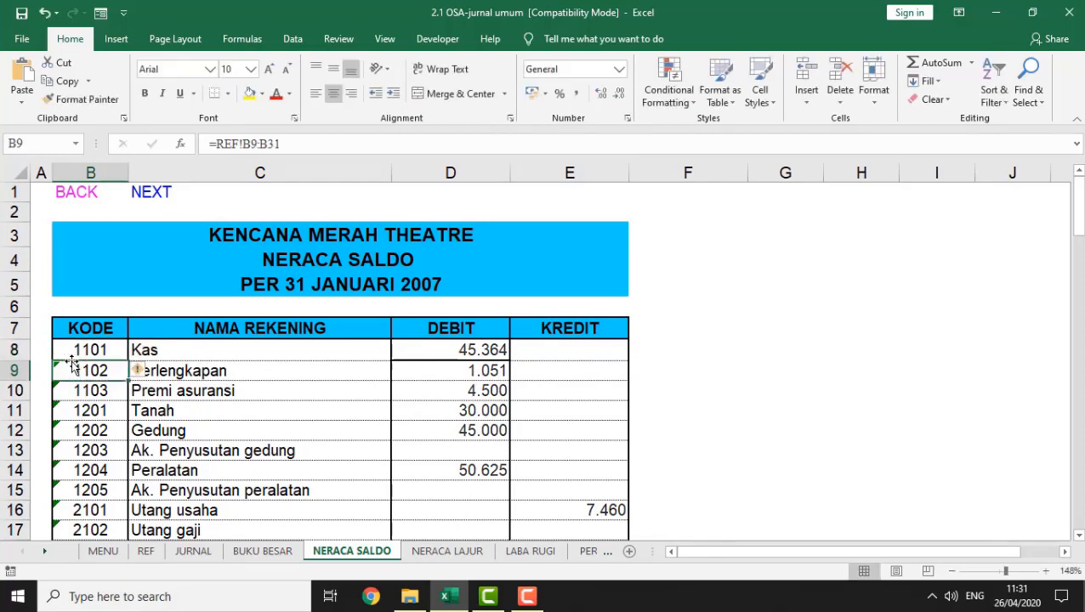
click(162, 349)
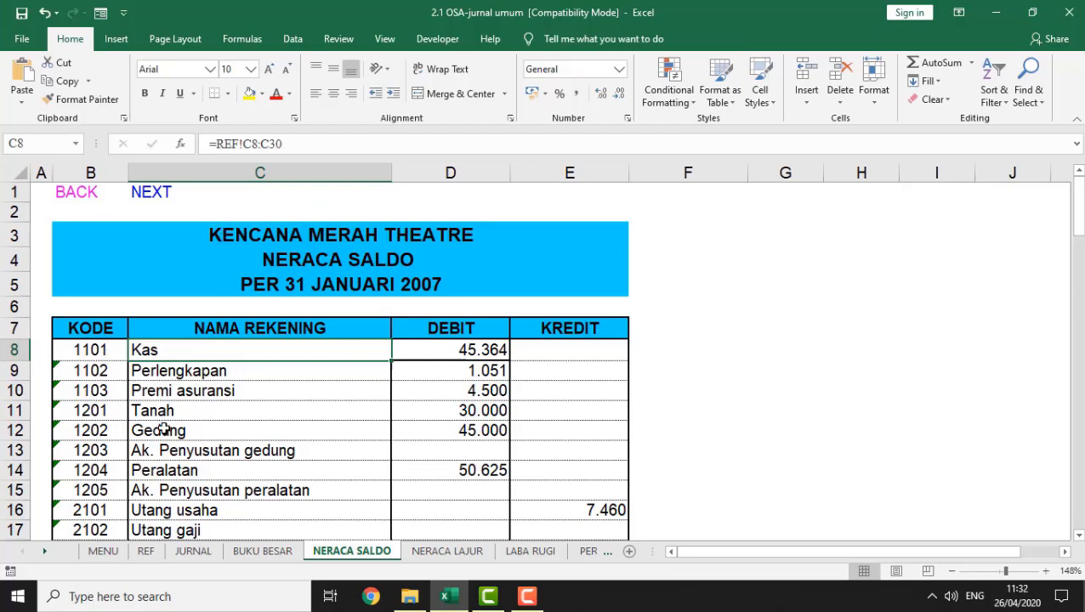
key(F2)
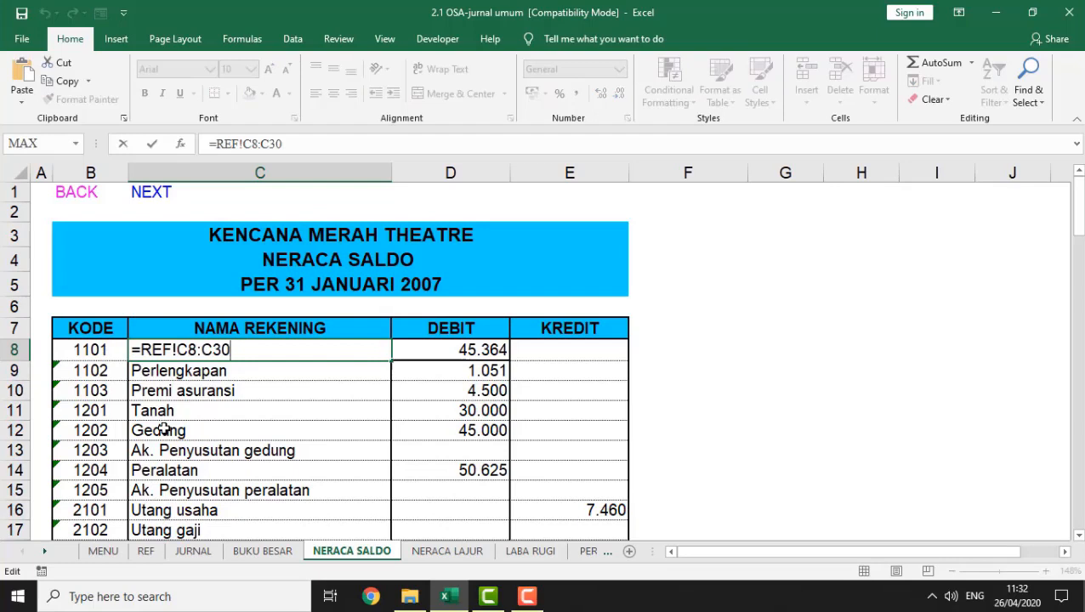
key(Return)
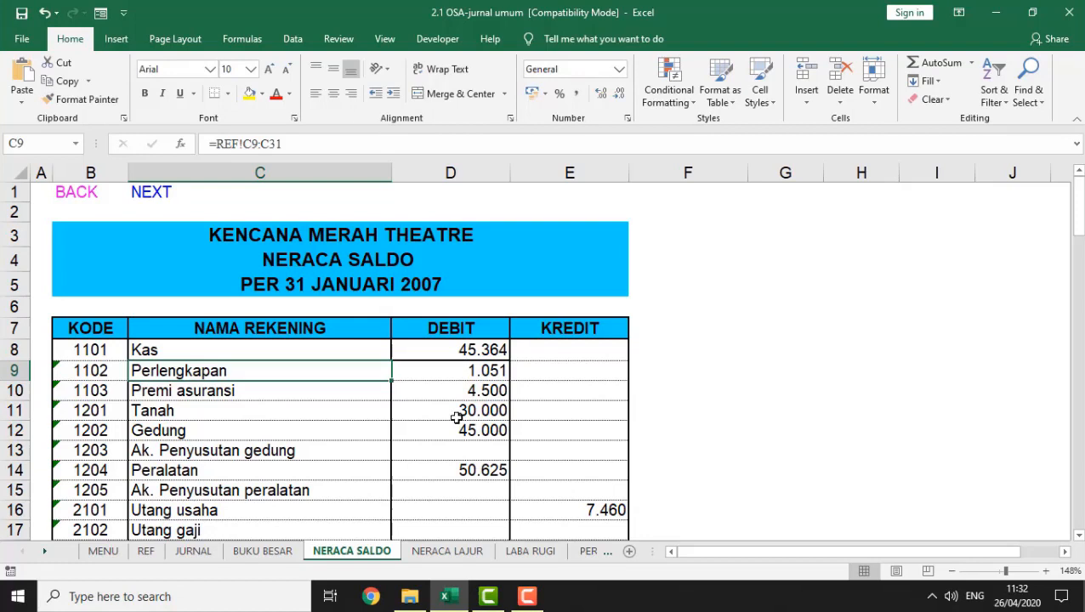
Step: Examine the full IF and SUMIF formula in the DEBIT cell D8 of the trial balance
click(455, 351)
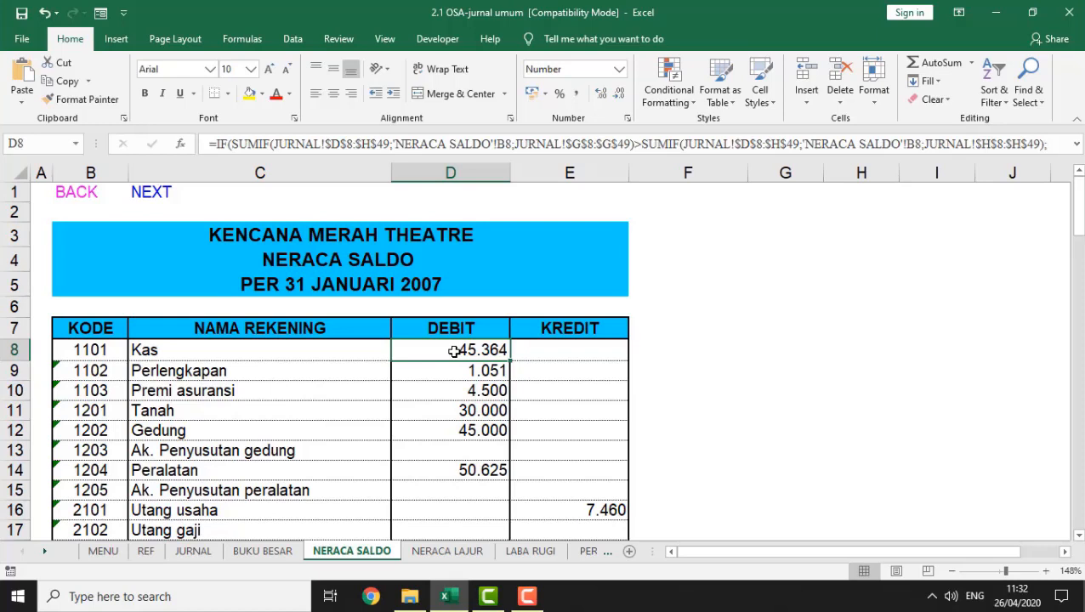
double_click(455, 351)
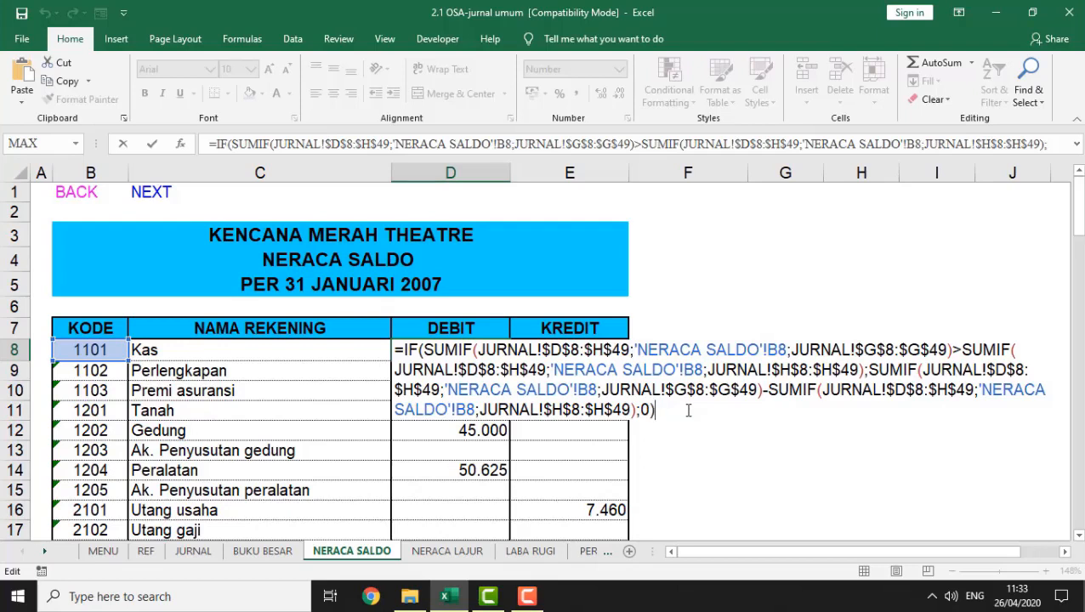
key(Return)
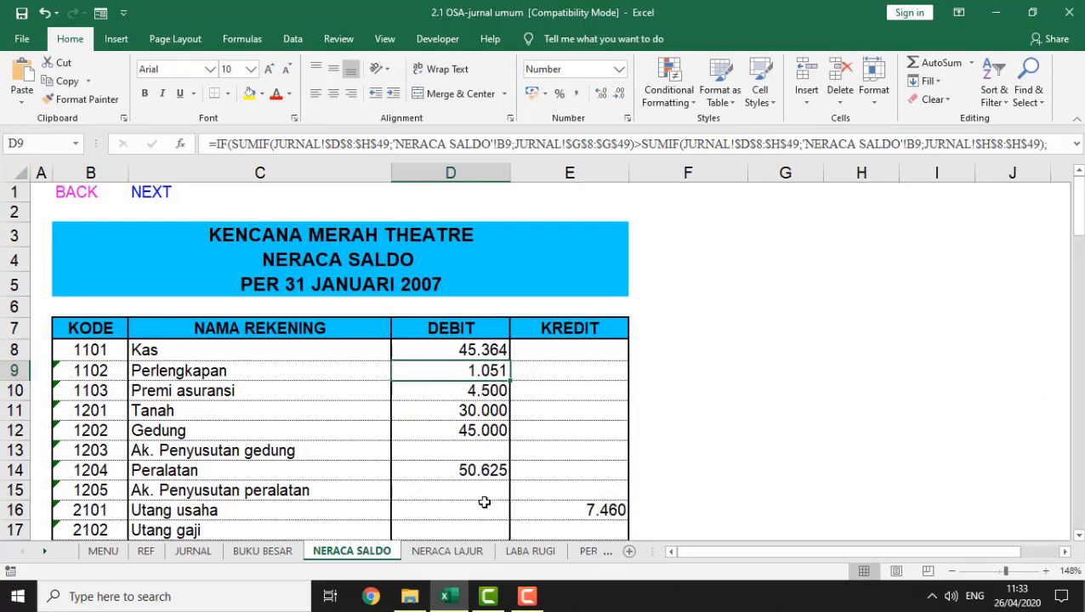
Step: Look through the KREDIT formulas in column E from E8 downwards, and examine the full formula in E8
click(582, 356)
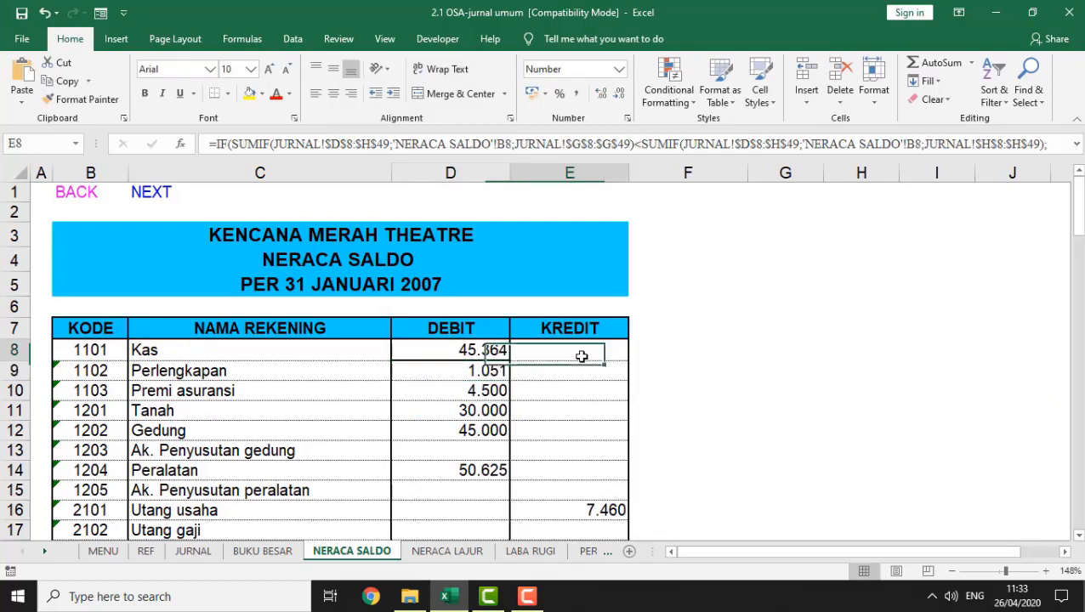
key(Down)
key(Down)
click(582, 356)
key(Down)
key(Down)
key(Down)
key(Down)
key(Down)
key(Down)
key(Down)
key(Down)
key(Down)
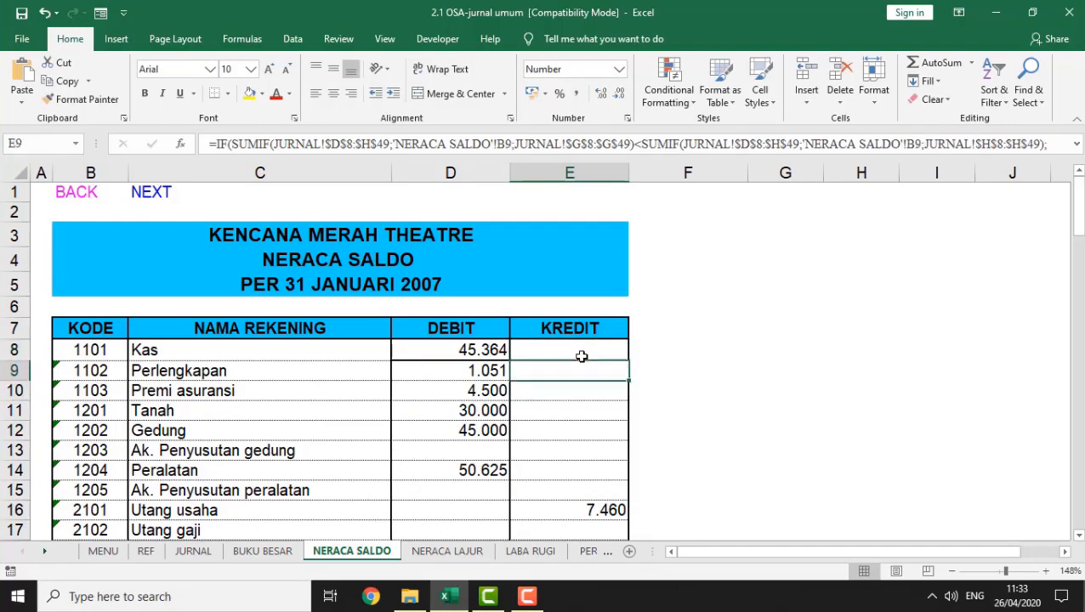
key(Up)
key(Up)
key(Up)
key(Up)
key(Up)
key(Up)
key(Up)
key(Up)
key(Up)
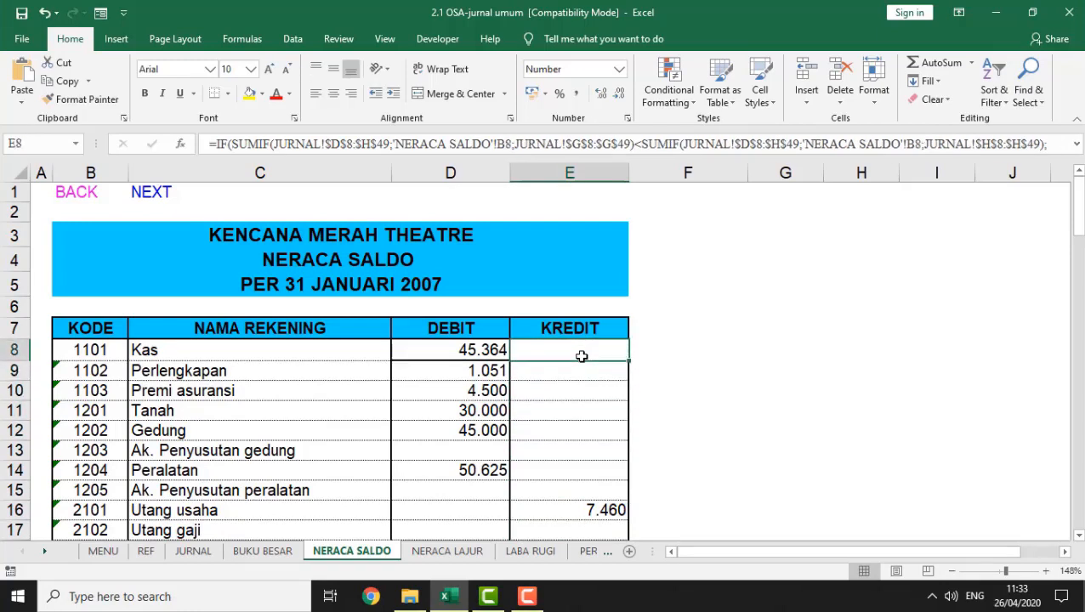
double_click(582, 357)
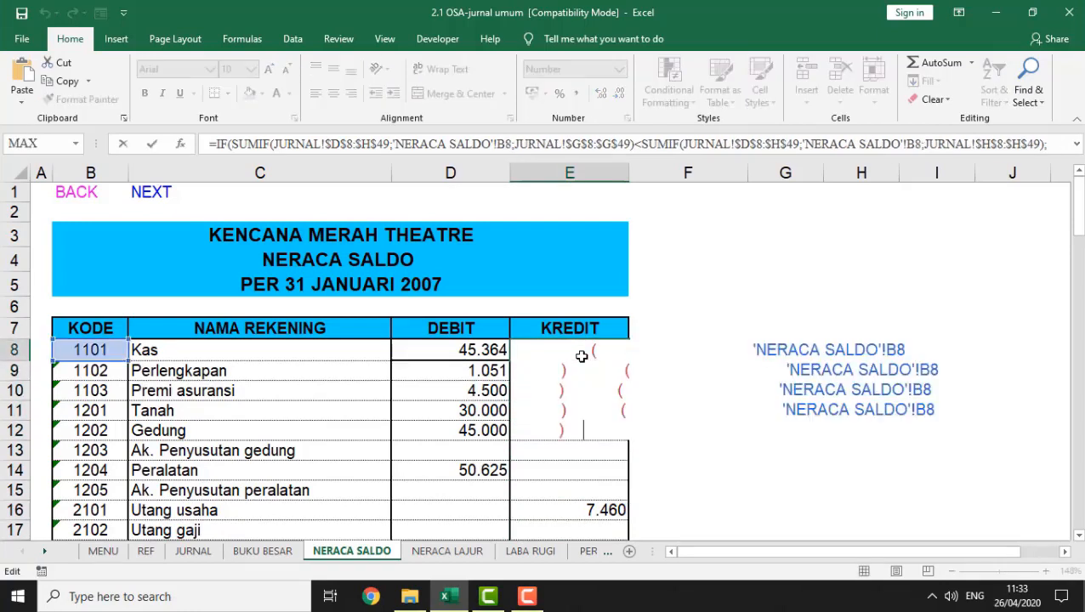
key(Return)
Step: Examine the full KREDIT formula for Utang usaha in cell E16
click(601, 509)
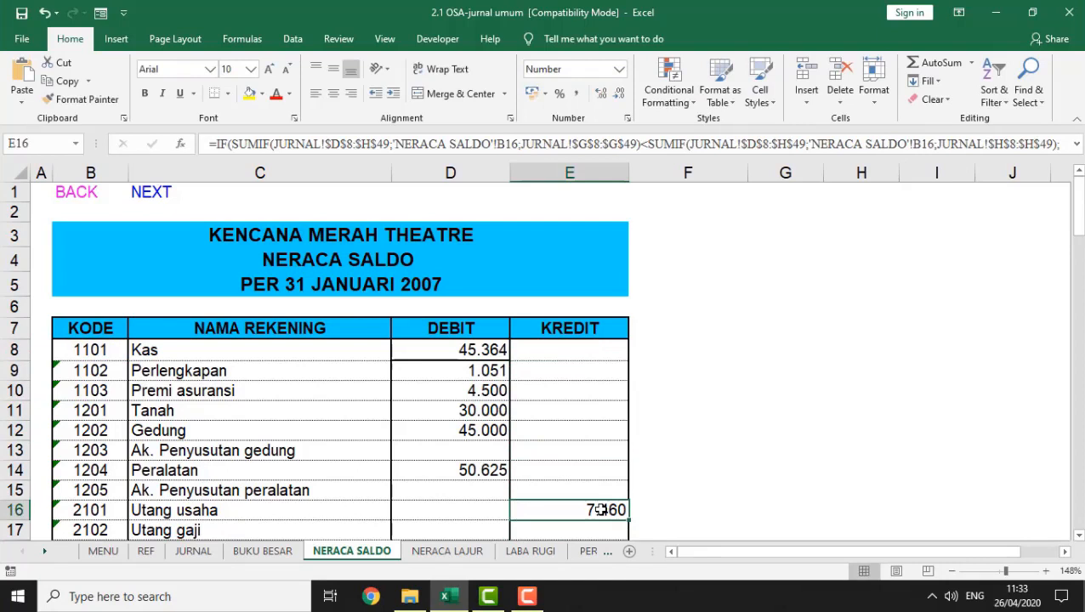
double_click(601, 510)
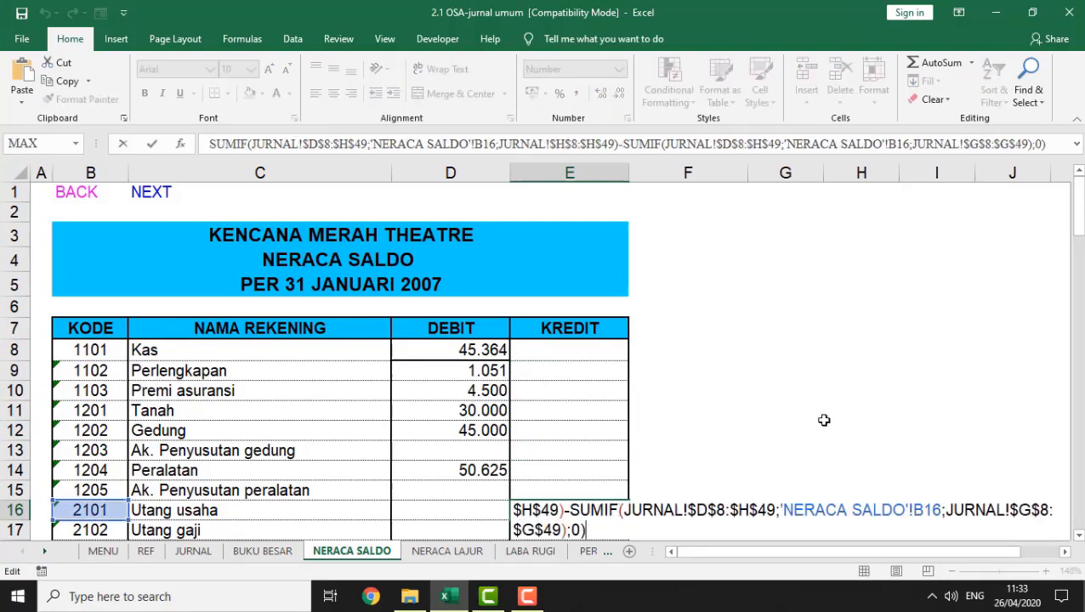
drag(1080, 223, 1082, 245)
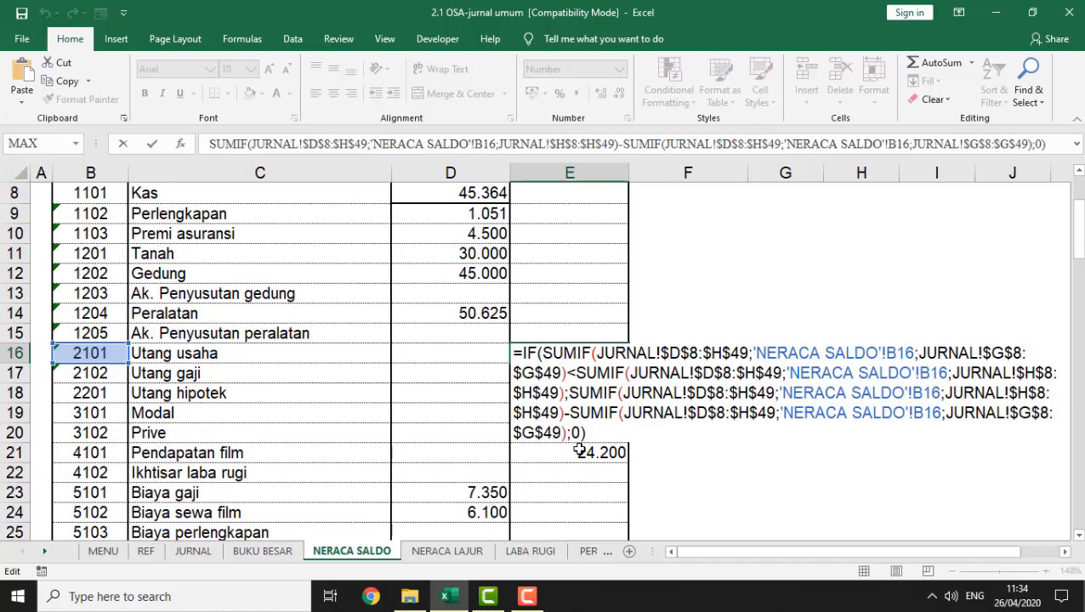
key(Return)
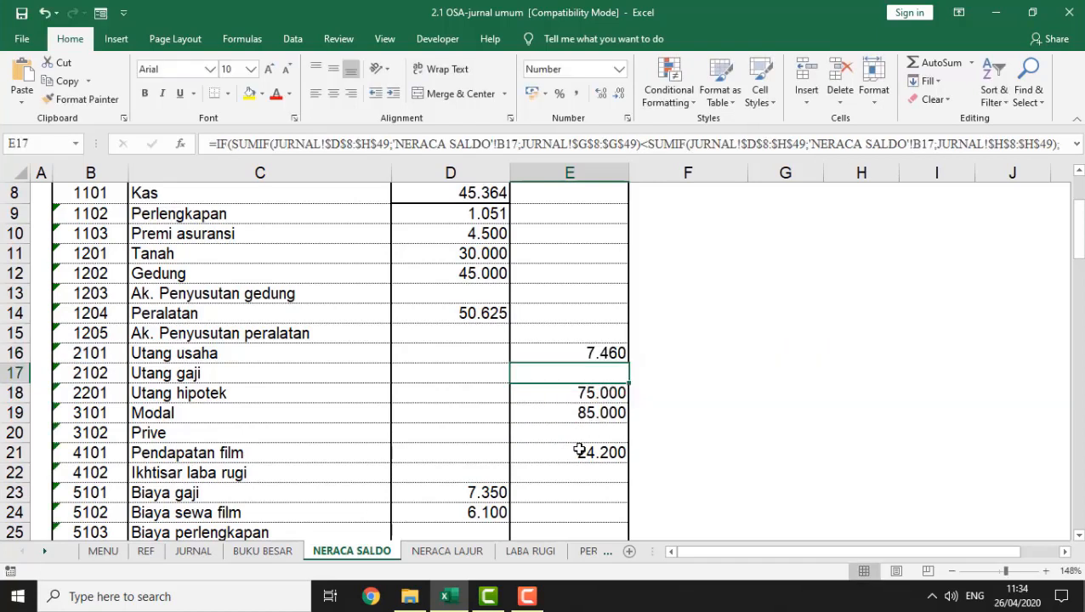
Step: Look down the trial balance's DEBIT column to the JUMLAH row and check the total formulas in D31 and E31
click(454, 392)
key(Down)
key(Down)
key(Down)
key(Down)
key(Down)
key(Down)
key(Down)
key(Down)
key(Down)
key(Down)
key(Down)
key(Down)
key(Down)
key(Down)
key(Down)
key(Down)
key(Down)
key(Down)
key(Up)
key(Up)
key(Up)
key(Up)
key(Up)
key(Right)
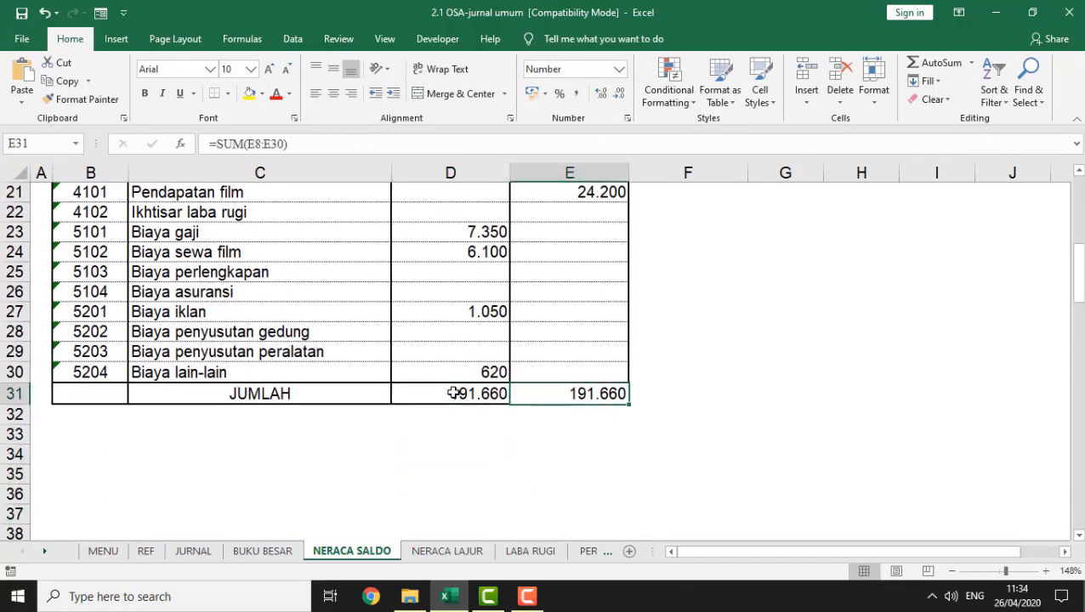
Step: Compare the JUMLAH total cells D31 and E31, and look back up the trial balance's DEBIT column to its first accounts
key(Left)
key(Right)
key(Left)
key(Up)
key(Up)
key(Up)
key(Up)
key(Up)
key(Up)
key(Up)
key(Up)
key(Up)
key(Up)
key(Up)
key(Up)
key(Up)
key(Up)
key(Up)
key(Up)
key(Up)
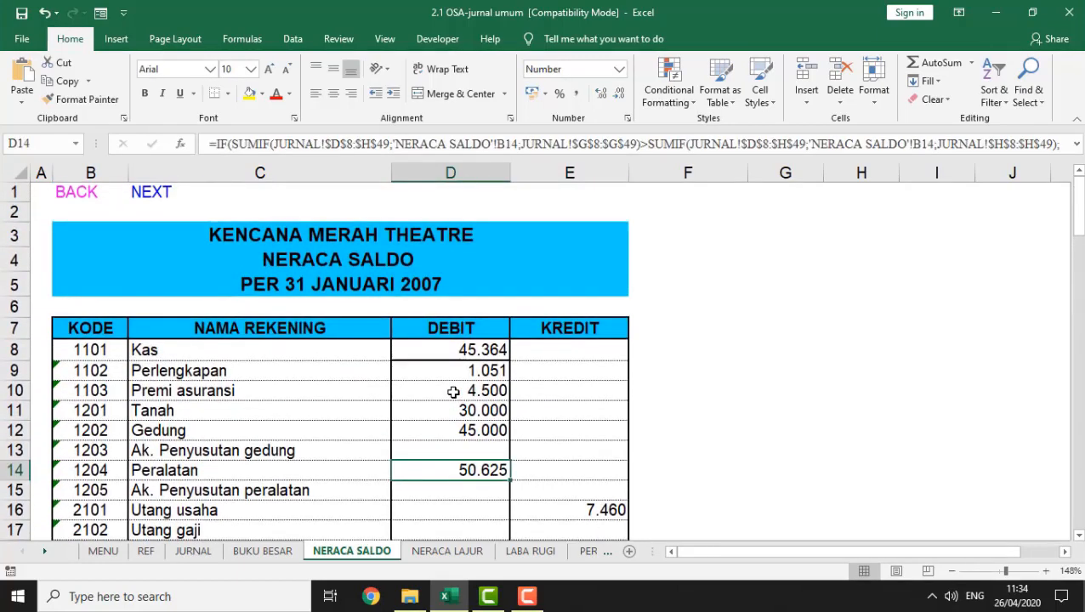
Step: Return to the main menu sheet, open the NERACA LAJUR worksheet and check the Premi asuransi DEBIT formula in D11
click(79, 196)
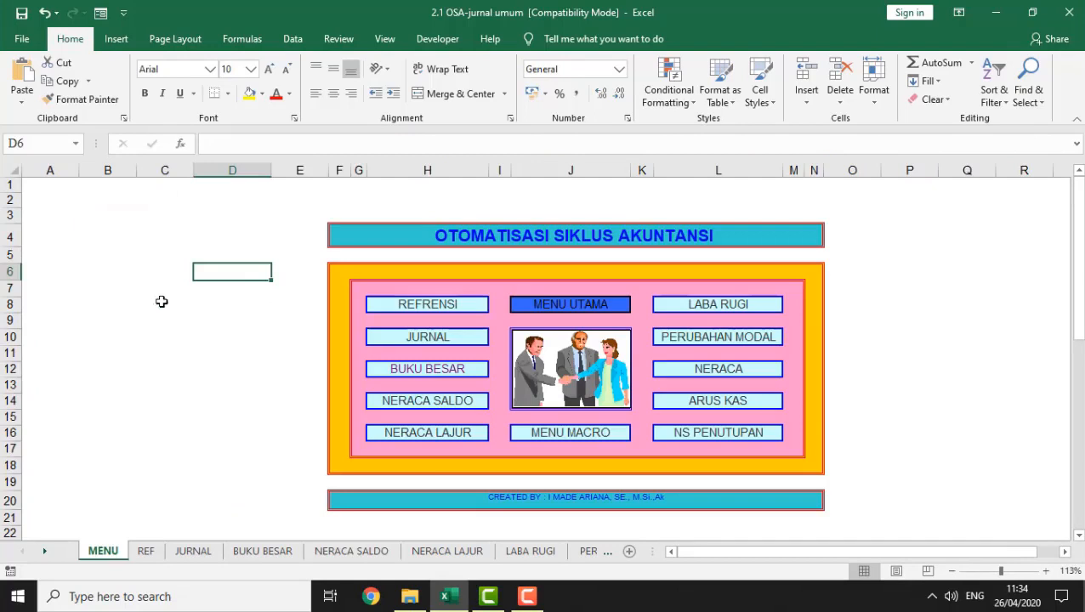
click(430, 436)
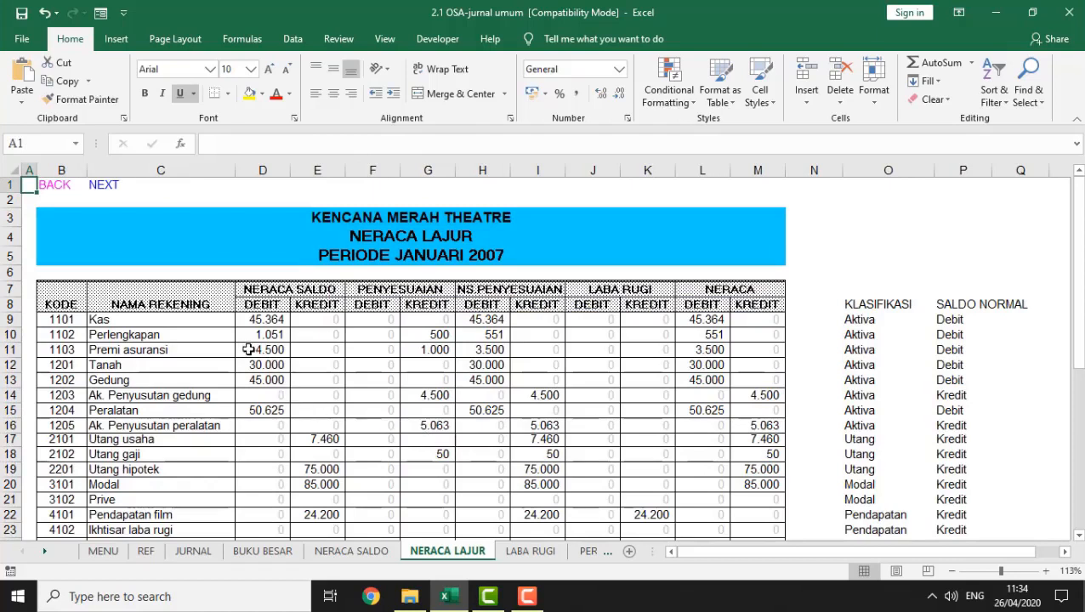
click(253, 354)
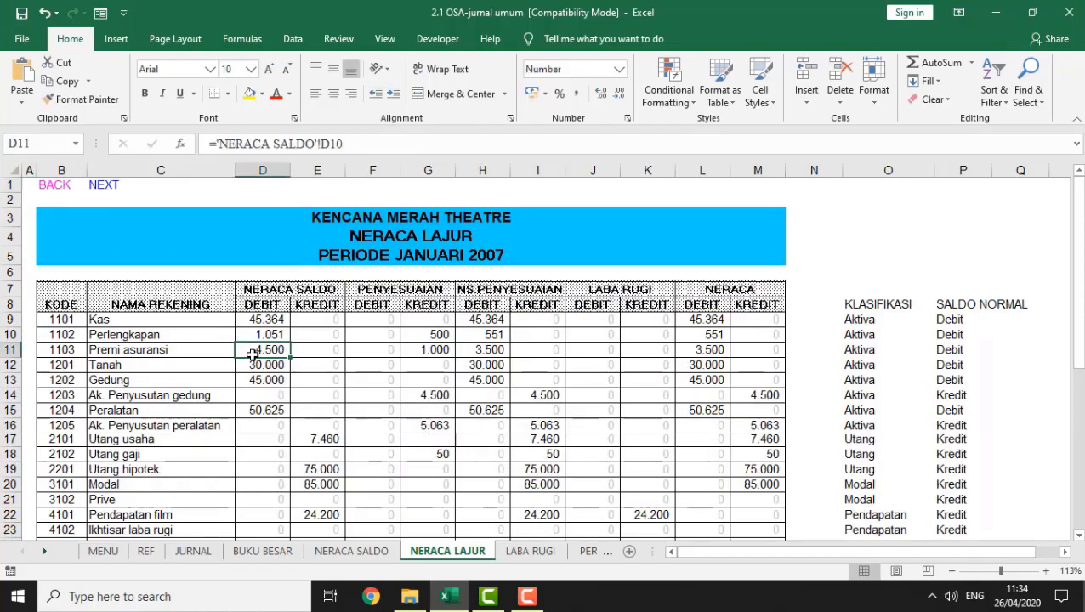
ctrl+scroll(252, 354, up, 2)
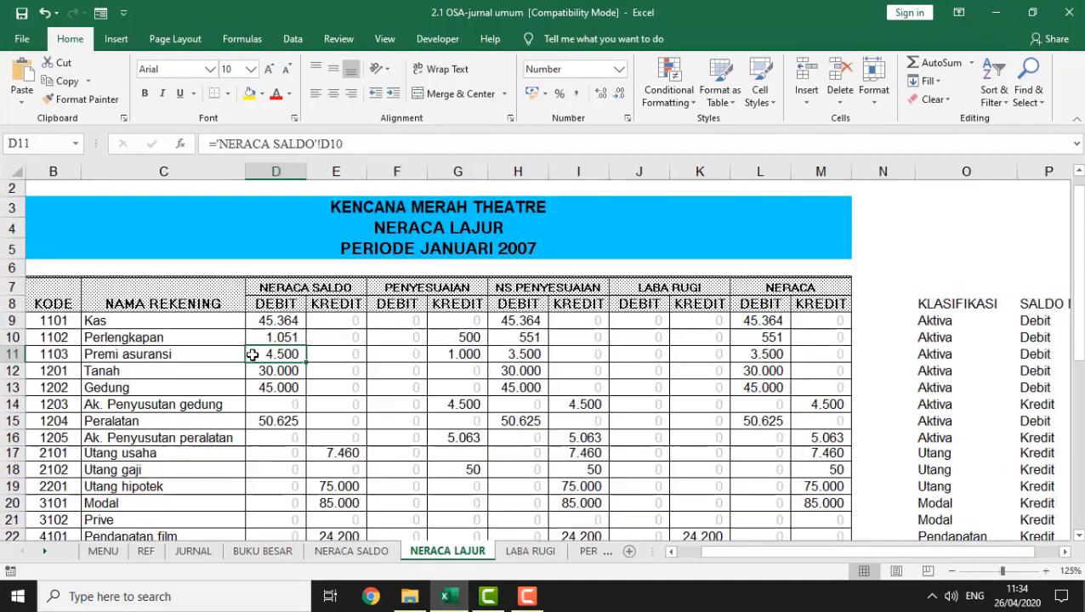
drag(771, 551, 698, 553)
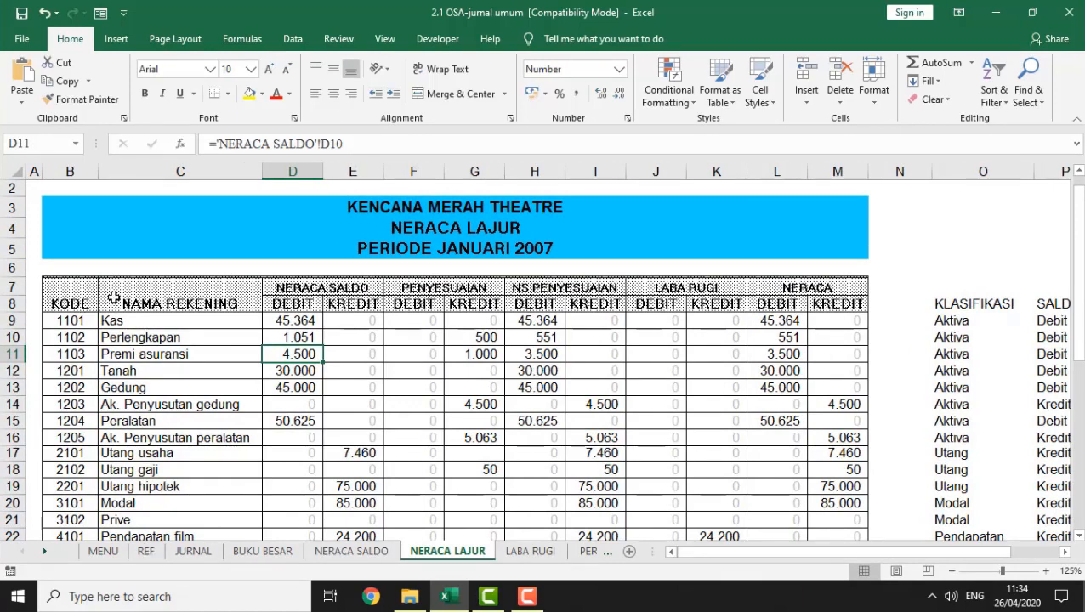
Step: Look across the upper heading row of the NERACA LAJUR table, from B7 to the NERACA SALDO heading in E7
click(65, 292)
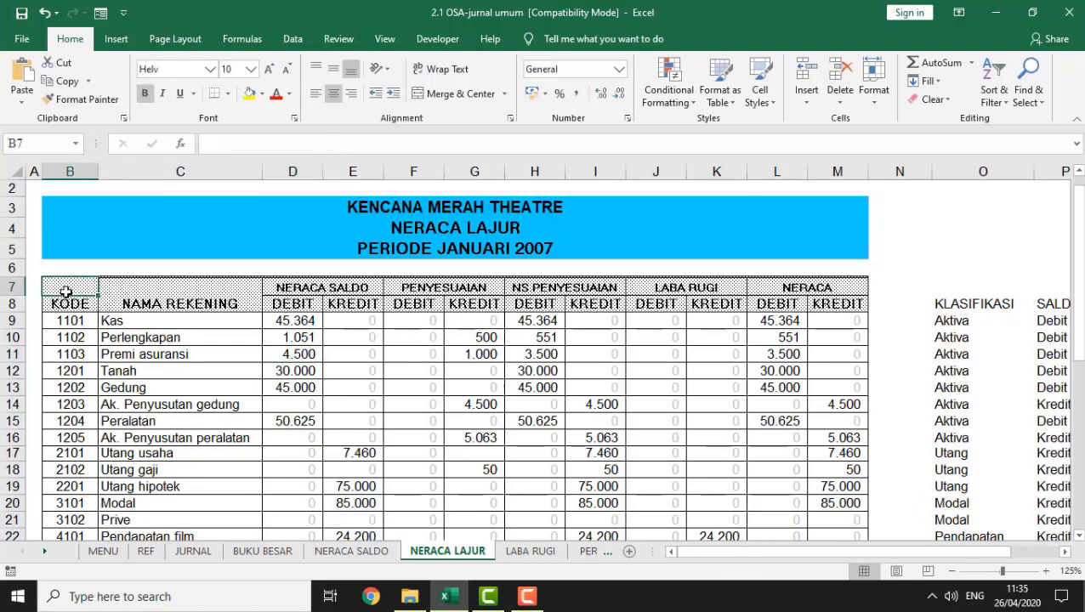
key(Right)
key(Right)
key(Right)
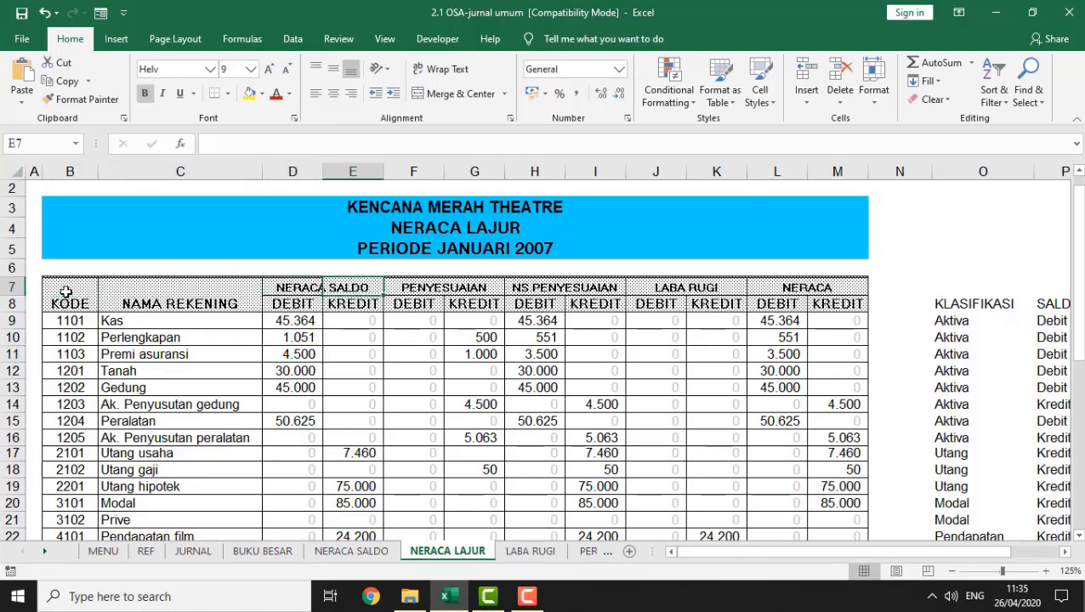
key(Left)
key(Left)
key(Left)
key(Right)
key(Right)
key(Right)
key(Left)
key(Left)
key(Left)
key(Right)
key(Right)
key(Right)
key(Left)
key(Left)
key(Left)
Step: Look across the KODE, NAMA REKENING, DEBIT and KREDIT headings in row 8 of the worksheet table
key(Down)
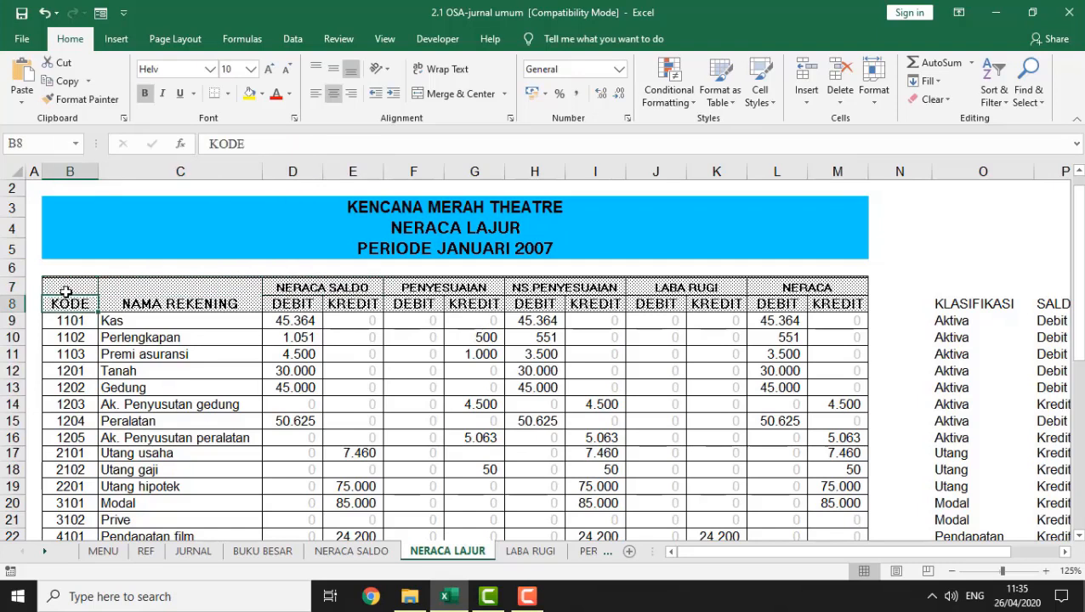
key(Right)
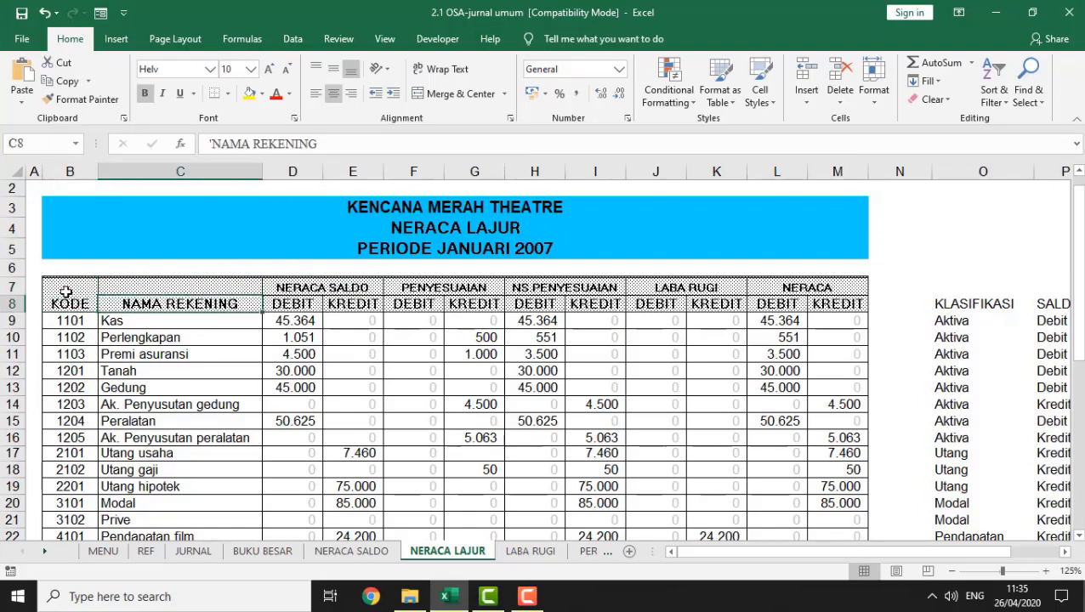
key(Right)
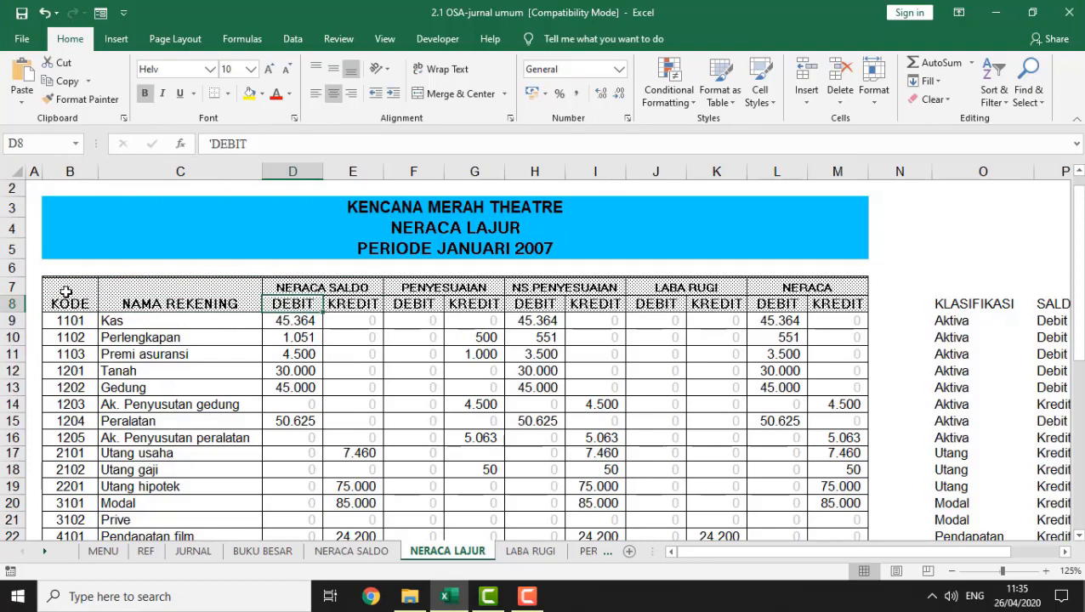
key(Right)
key(Left)
key(Right)
key(Left)
Step: Examine the KODE formula in cell B9 that refers to the NERACA SALDO sheet
key(Down)
key(Down)
key(Left)
key(Left)
key(Up)
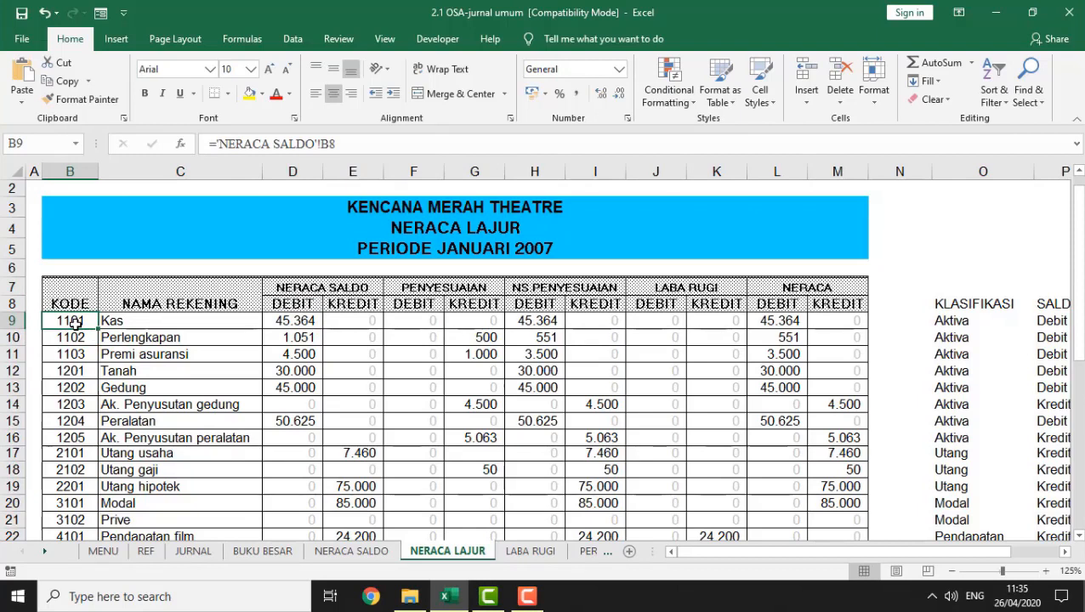
double_click(74, 323)
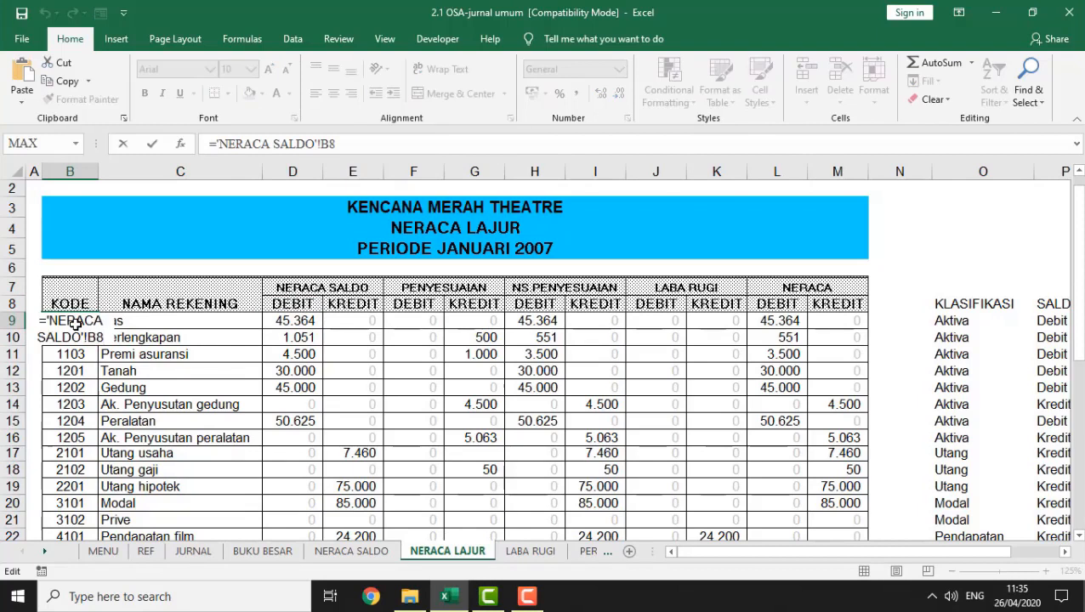
key(Return)
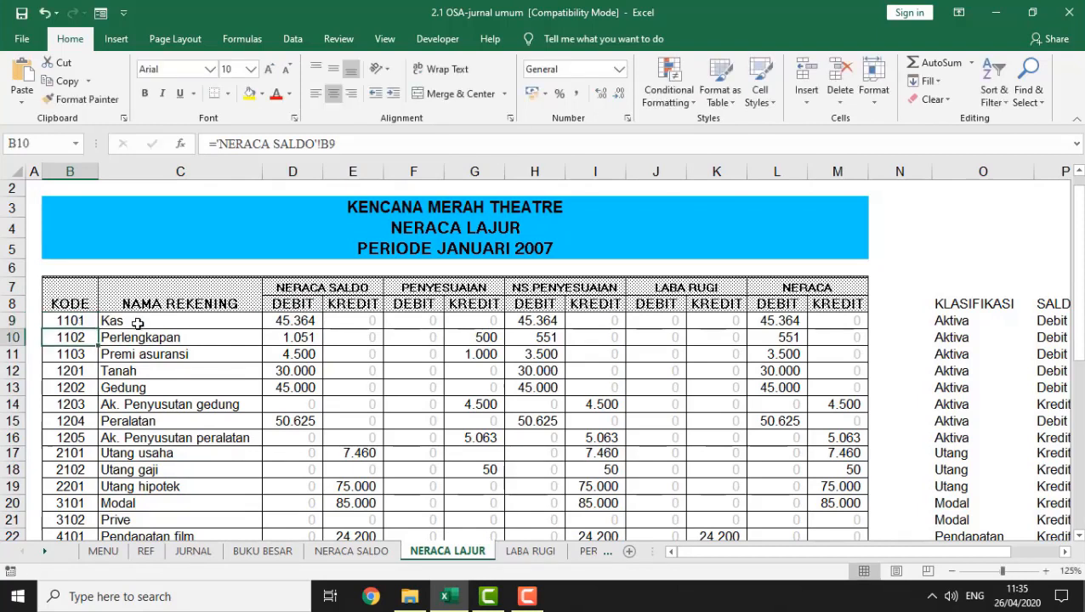
Step: Examine the IF and VLOOKUP formula in the NAMA REKENING cell C9
click(137, 323)
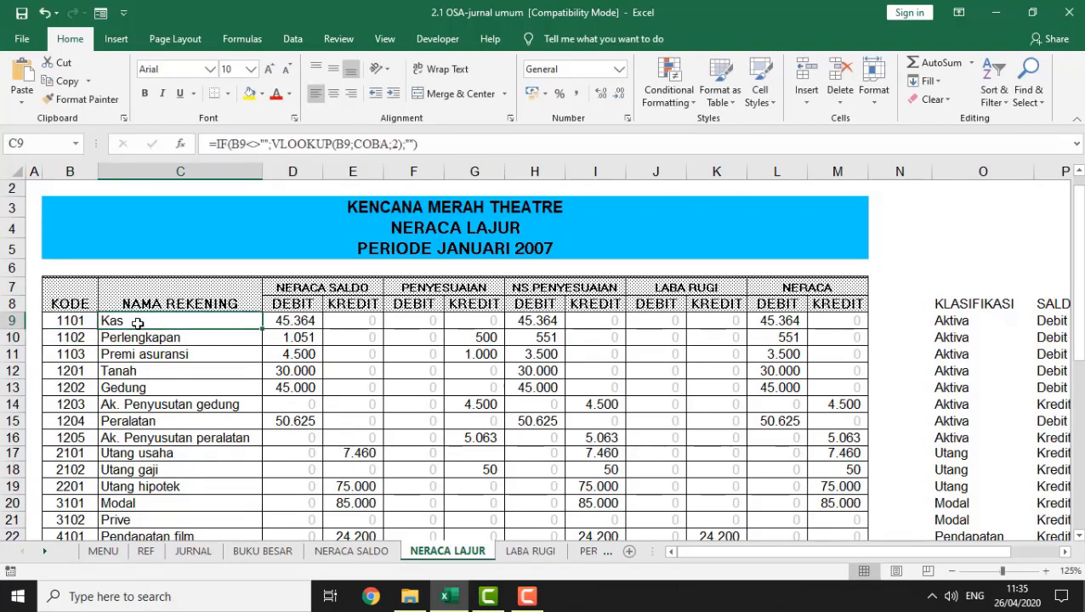
double_click(137, 323)
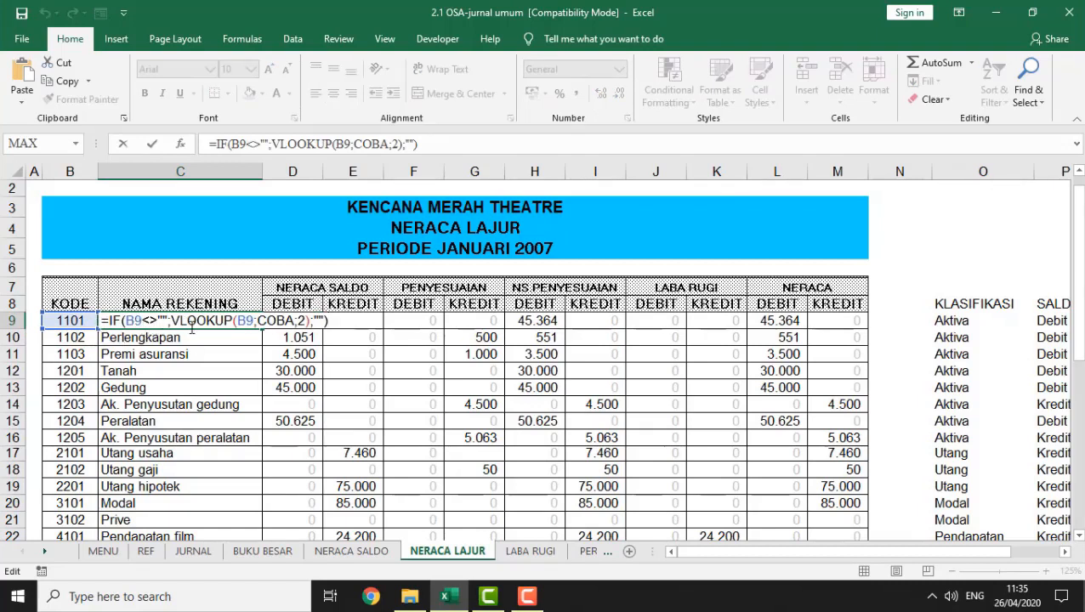
key(Return)
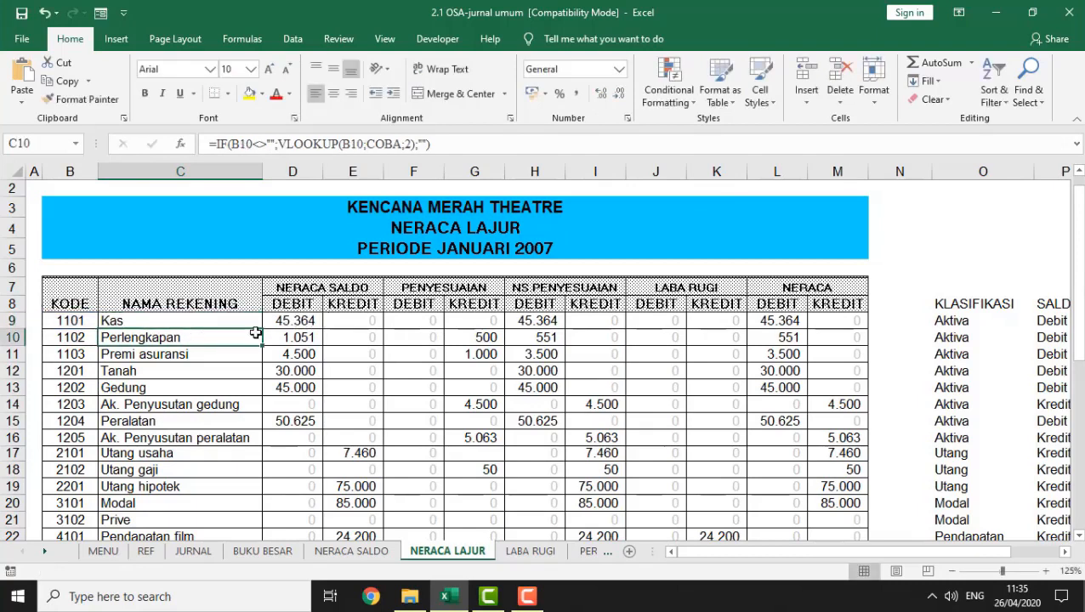
Step: Compare the NERACA SALDO DEBIT and KREDIT formulas for Kas in cells D9 and E9
click(299, 322)
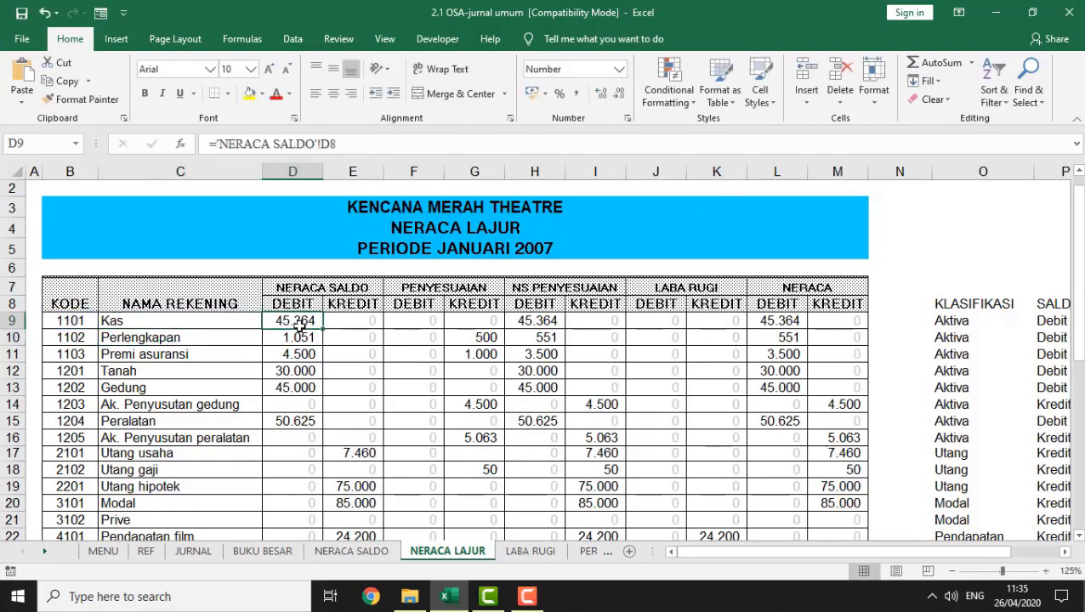
click(351, 323)
click(303, 322)
click(351, 325)
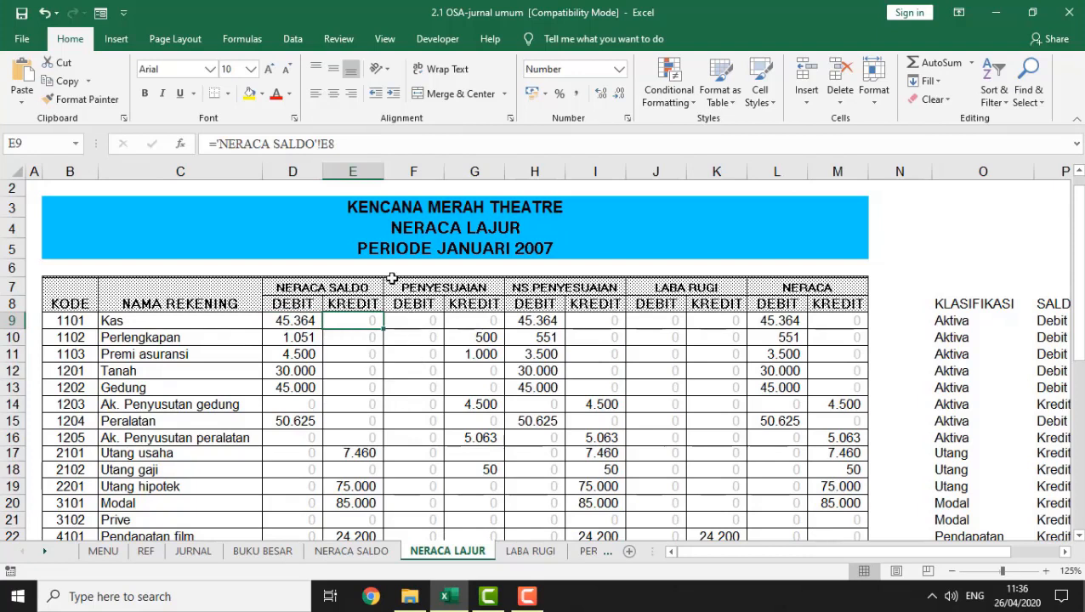
Step: Check the PENYESUAIAN cells for Kas in F9 and G9, and examine the full IF formula in F9
click(411, 326)
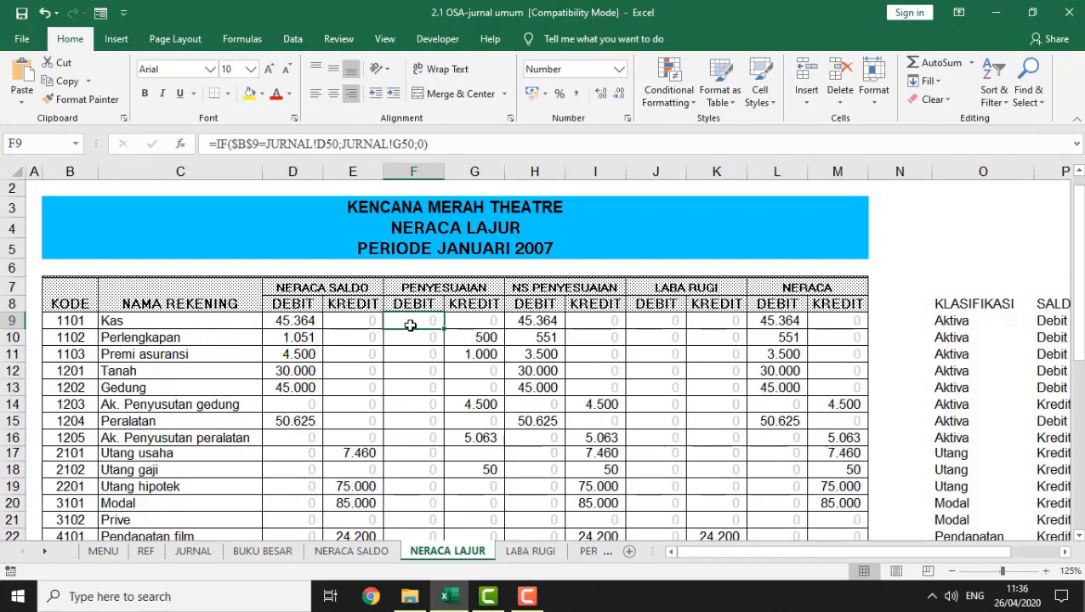
click(472, 326)
click(416, 320)
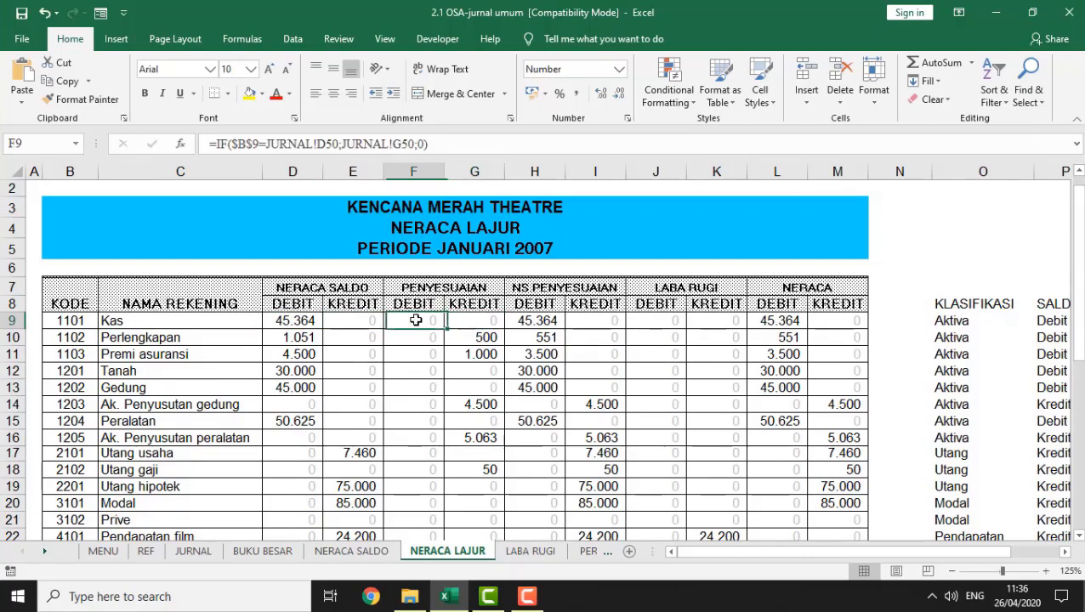
key(Down)
key(Up)
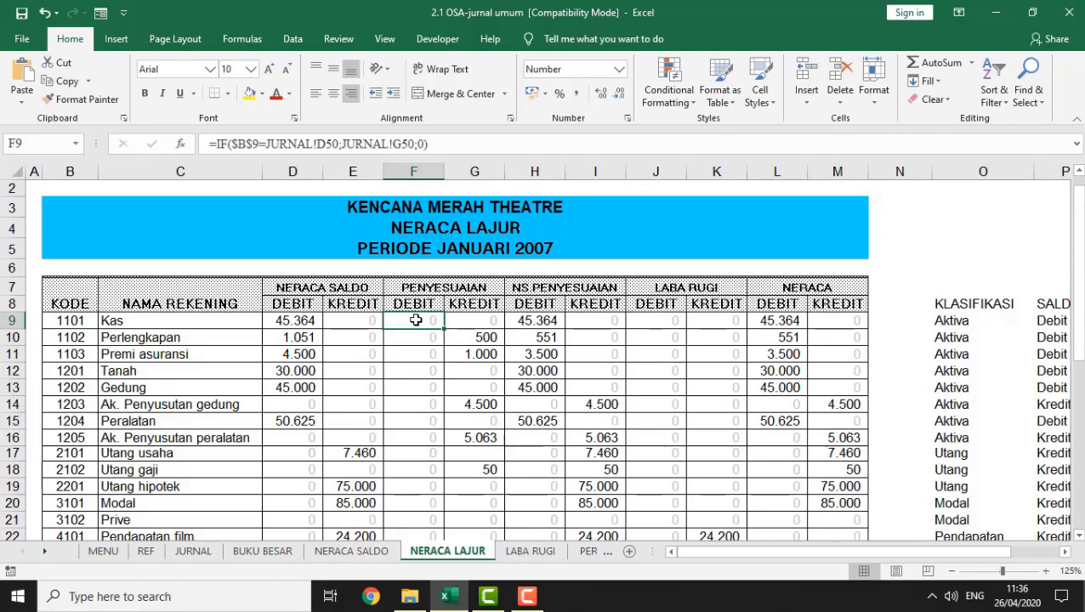
double_click(416, 320)
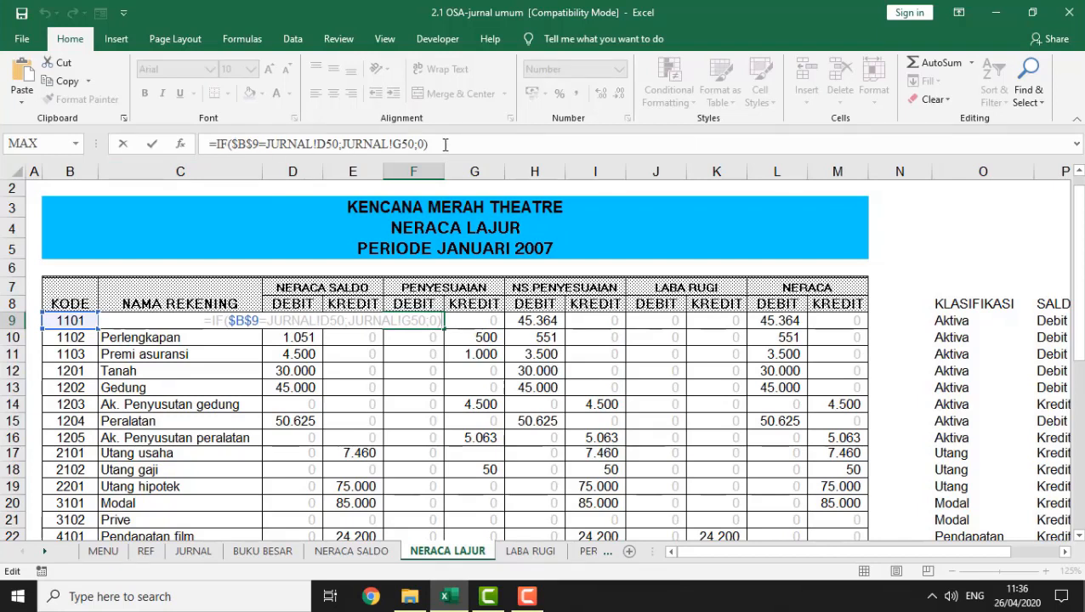
key(Return)
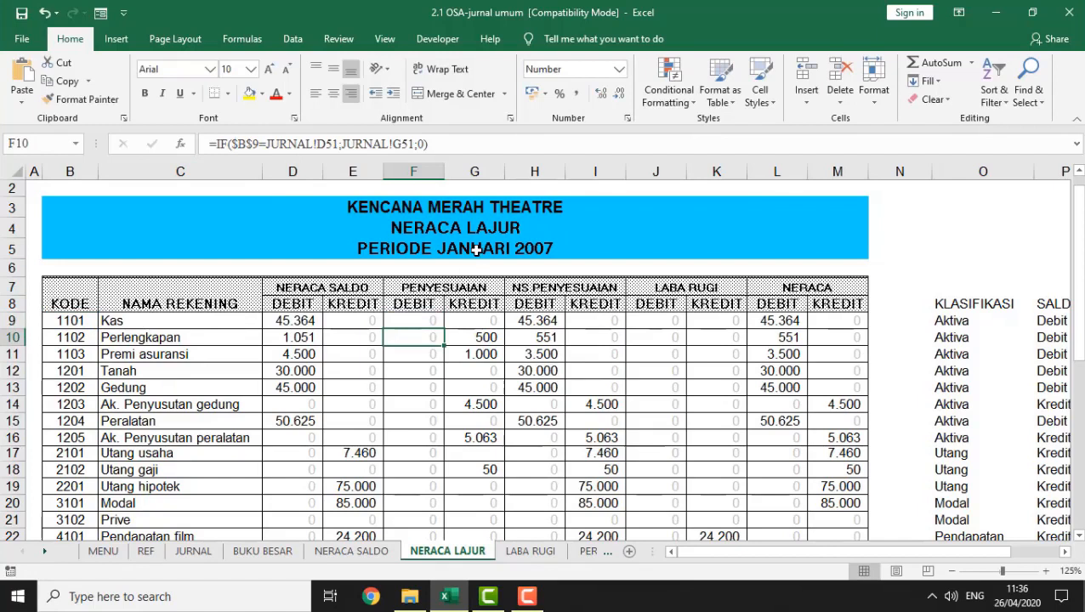
Step: Check the contents of the PENYESUAIAN KREDIT cells for Perlengkapan in G10 and Ak. Penyusutan gedung in G14
click(468, 340)
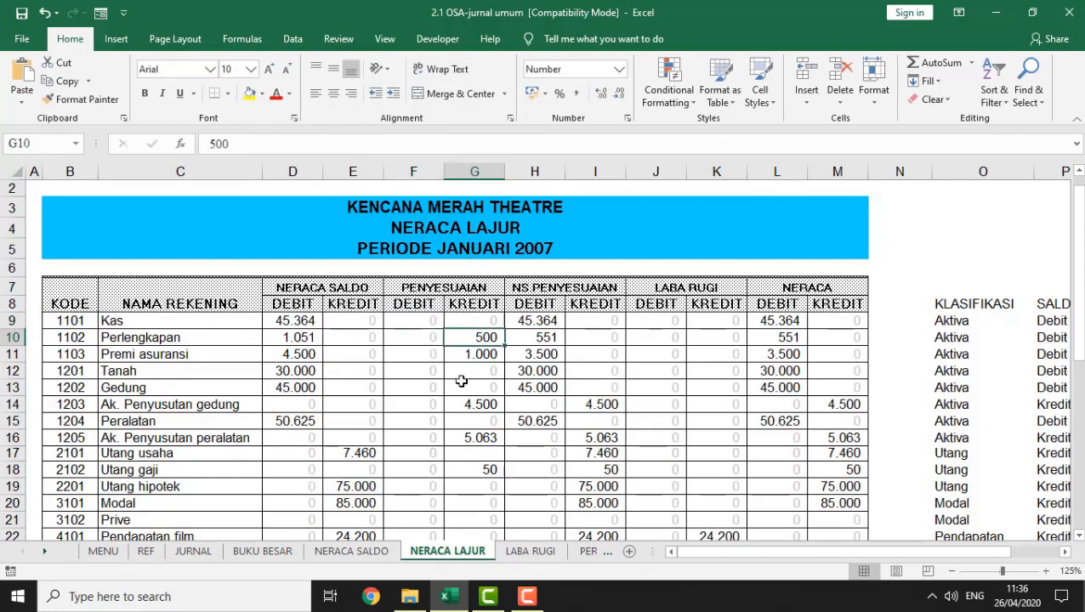
key(Return)
click(473, 406)
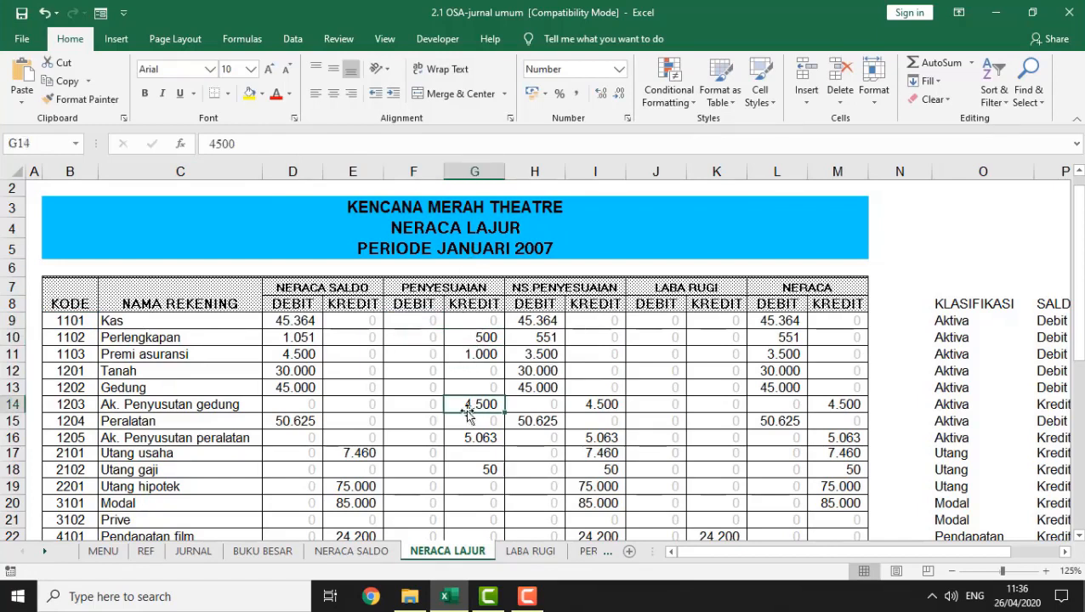
Step: Look down the PENYESUAIAN DEBIT column from F13 to Biaya gaji in F24 and back up to F13
click(415, 393)
key(Down)
key(Down)
key(Down)
key(Down)
key(Down)
key(Down)
key(Down)
key(Down)
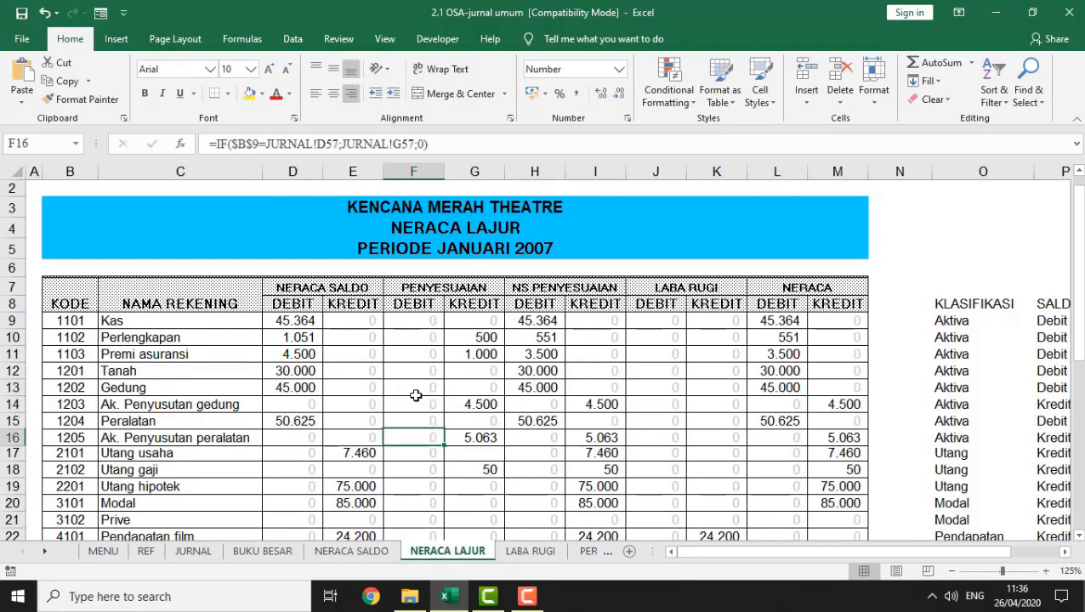
key(Down)
key(Down)
key(Down)
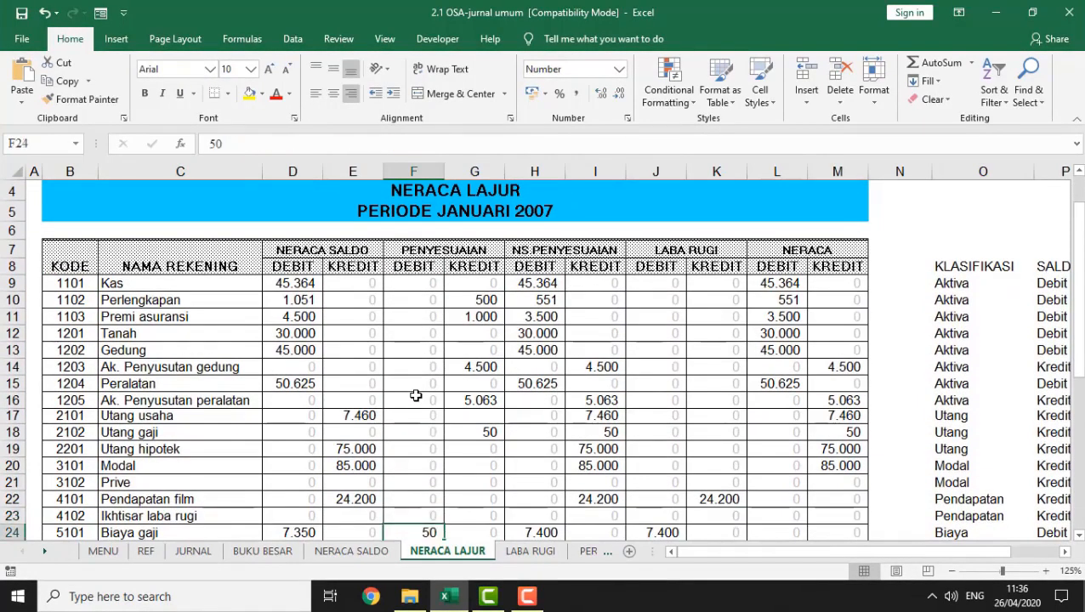
key(Up)
key(Up)
key(Up)
key(Up)
key(Up)
key(Up)
key(Up)
key(Up)
key(Up)
key(Up)
key(Up)
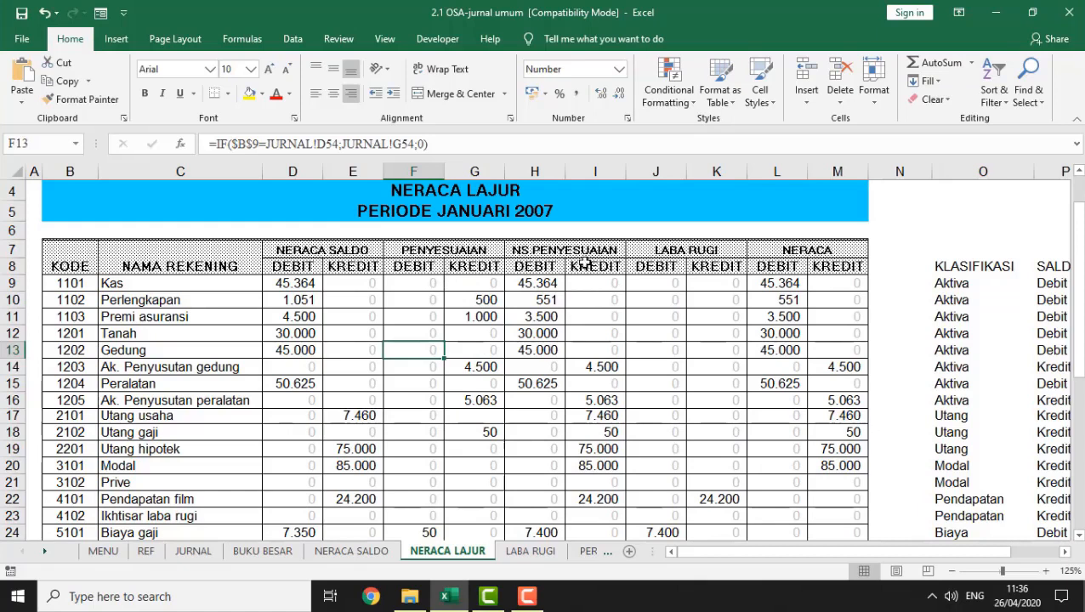
Step: Compare the NS PENYESUAIAN formulas in H9 and I9, and examine the full DEBIT formula in H9
click(553, 285)
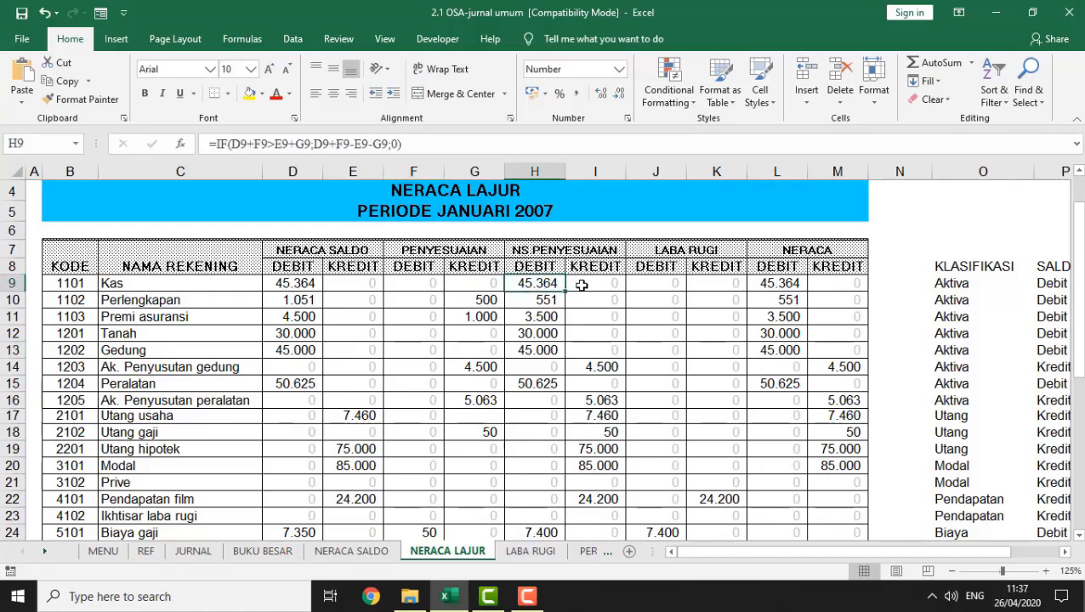
click(582, 286)
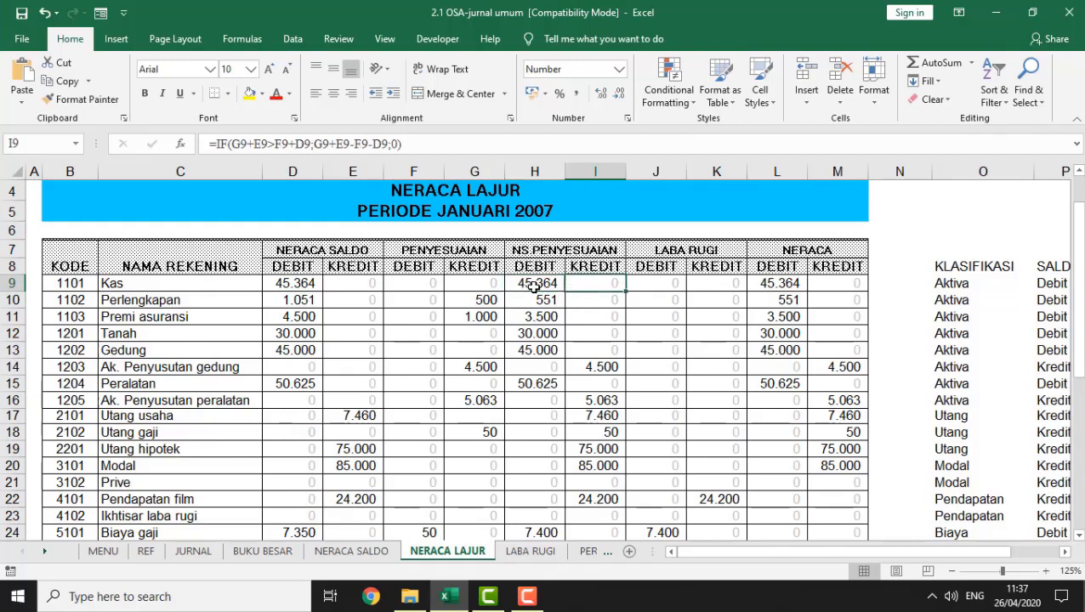
click(534, 288)
double_click(534, 288)
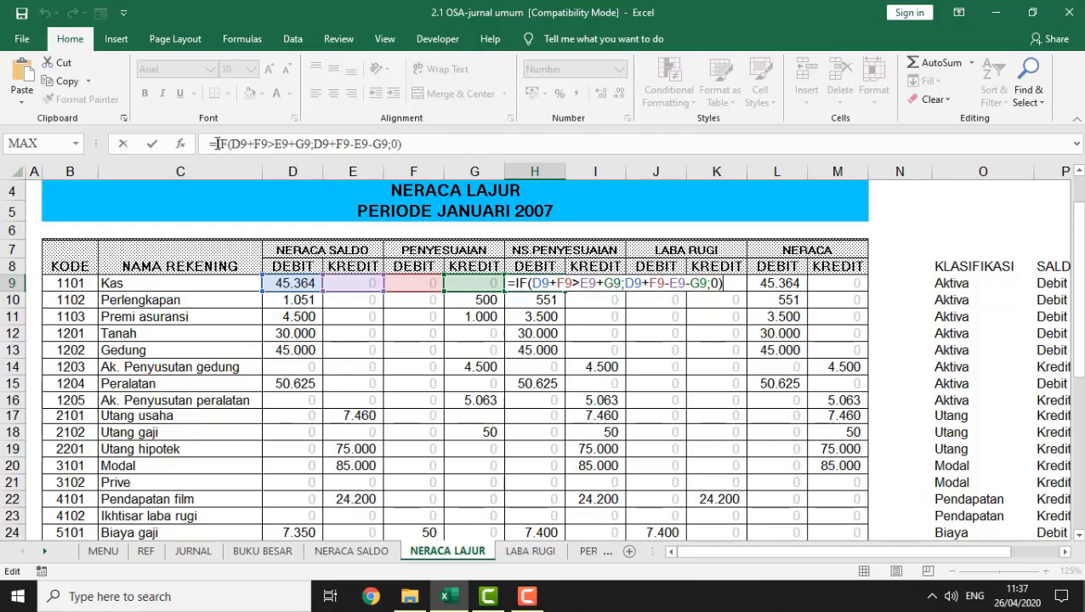
key(Return)
Step: Examine the full NS PENYESUAIAN KREDIT formula for Kas in cell I9
click(600, 284)
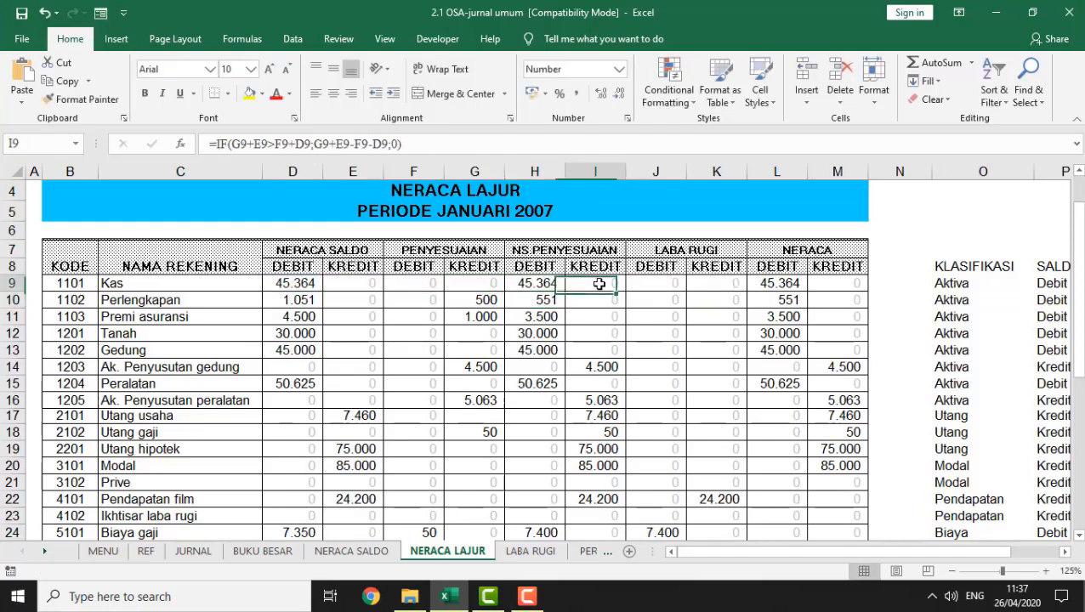
double_click(600, 284)
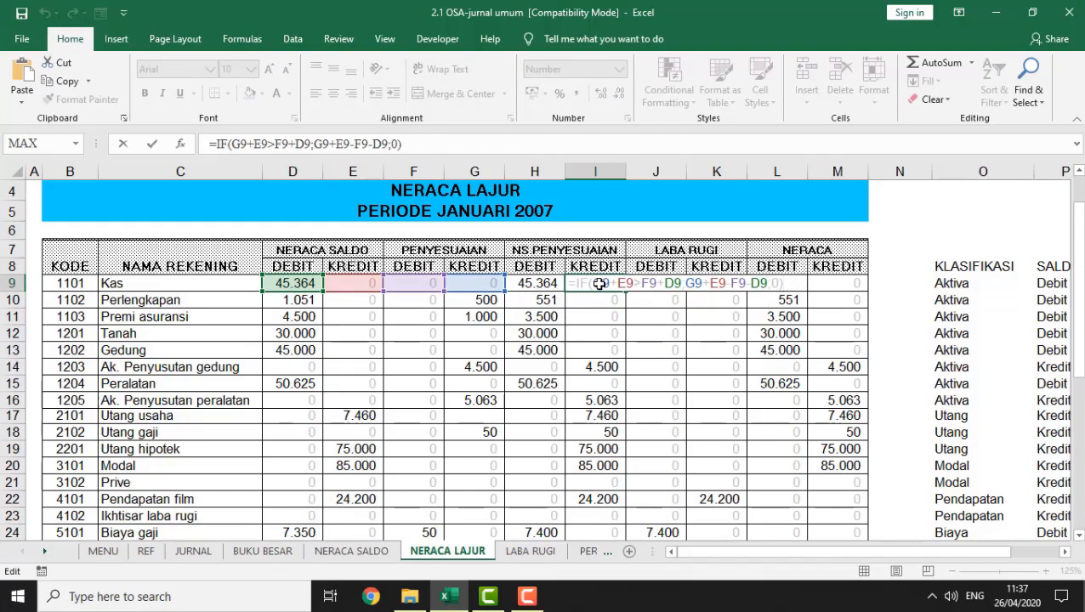
key(Return)
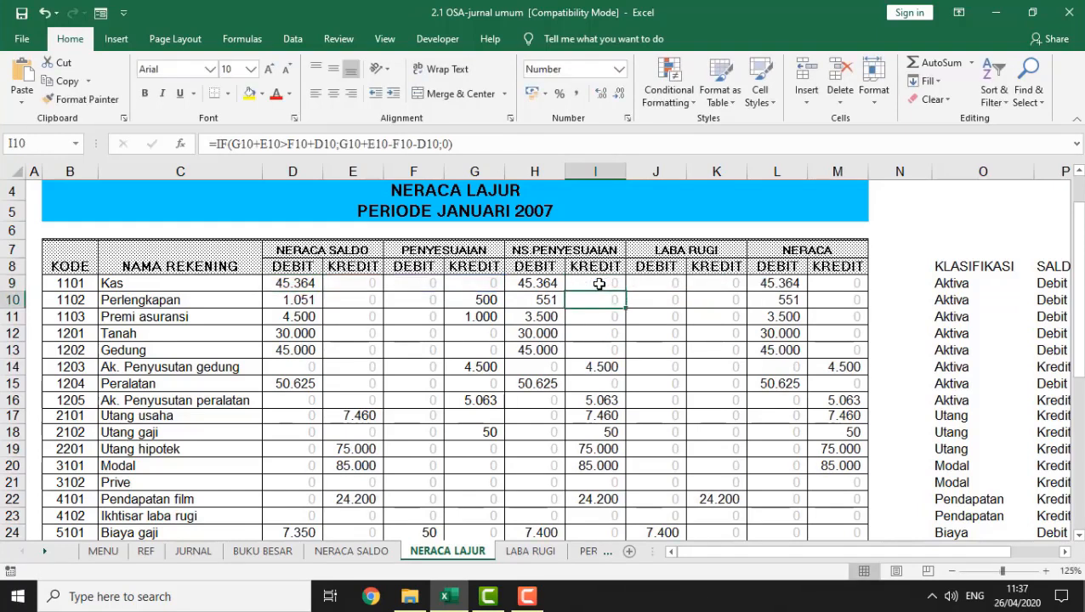
Step: Look through the NS PENYESUAIAN DEBIT formulas from Kas in H9 down past Utang gaji and back up to H9
click(539, 293)
key(Down)
key(Down)
key(Down)
key(Down)
key(Down)
key(Down)
key(Down)
key(Down)
key(Down)
key(Down)
key(Down)
key(Down)
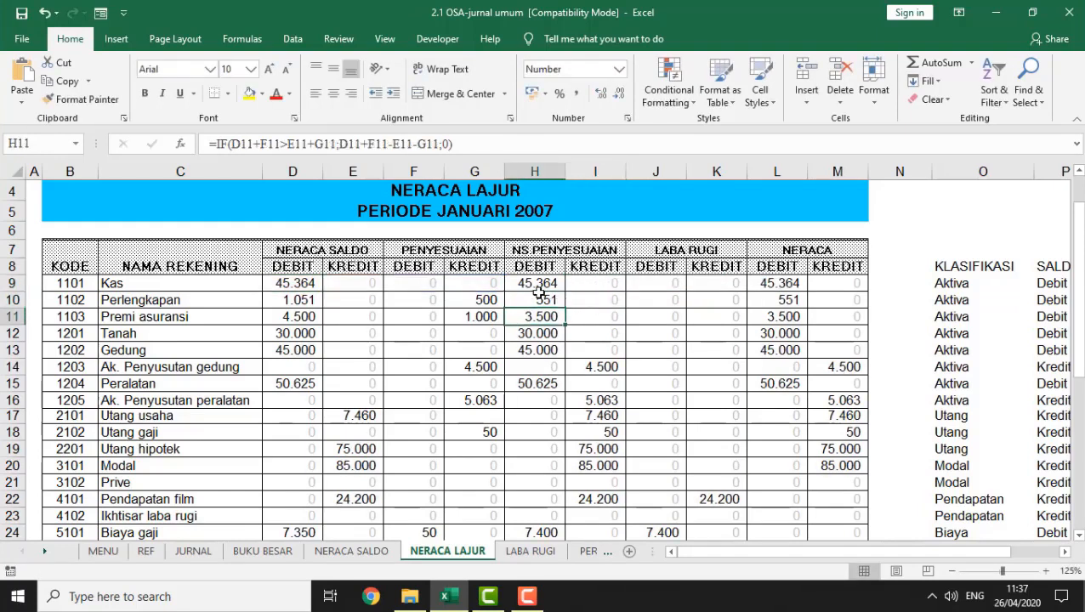
key(Up)
key(Up)
key(Up)
key(Up)
key(Up)
key(Up)
key(Up)
key(Up)
key(Up)
key(Up)
key(Up)
key(Up)
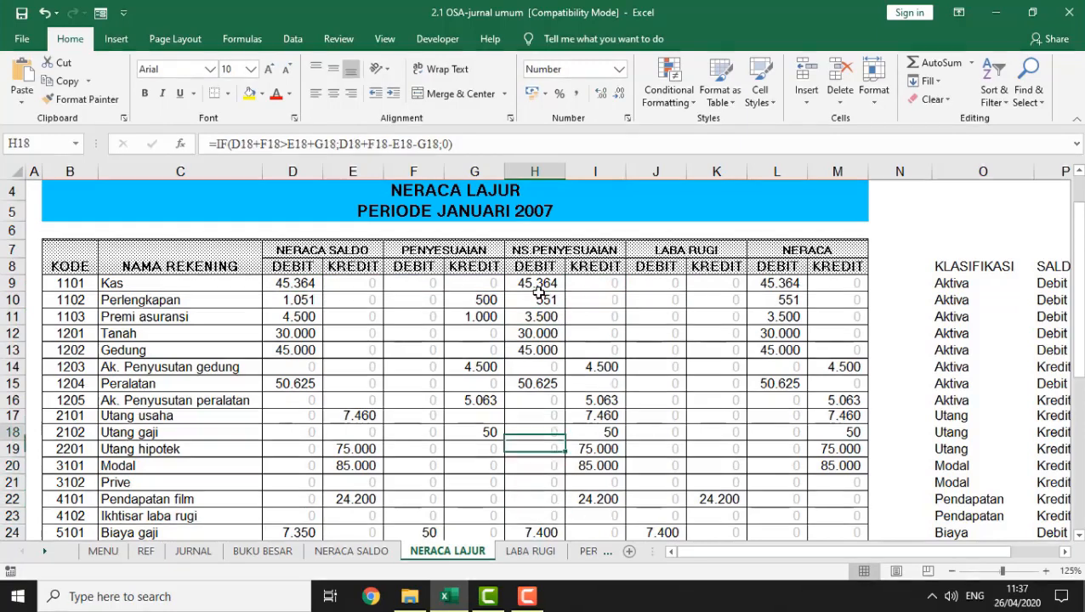
key(Up)
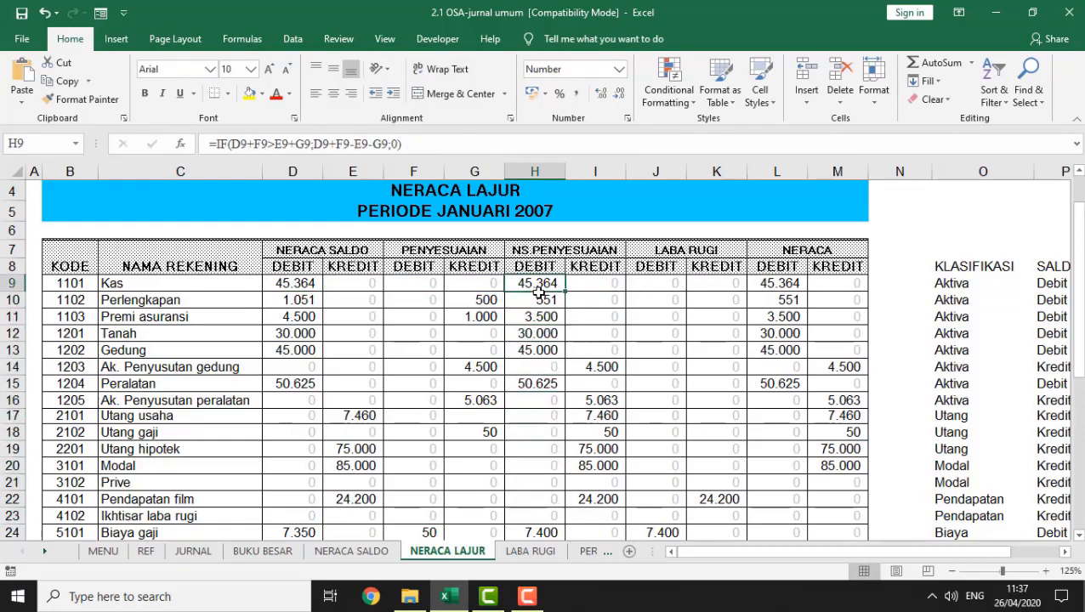
Step: Compare the NS PENYESUAIAN DEBIT and KREDIT formulas for Kas in H9 and I9
key(Right)
key(Left)
key(Right)
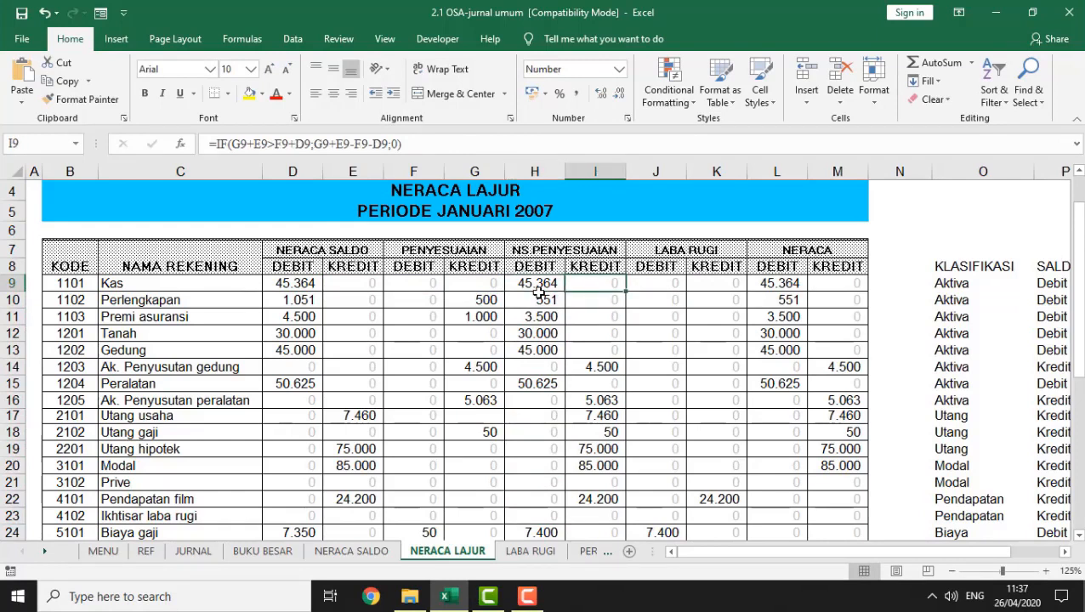
Step: Check the LABA RUGI DEBIT formula in J9 and the LABA RUGI and NERACA headings in row 7
key(Right)
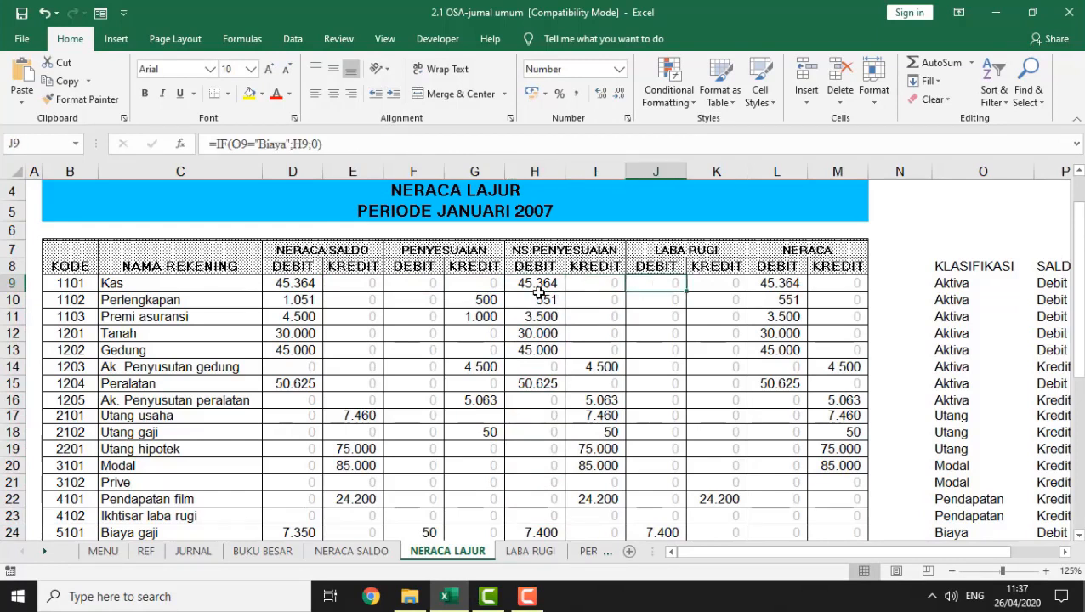
click(679, 248)
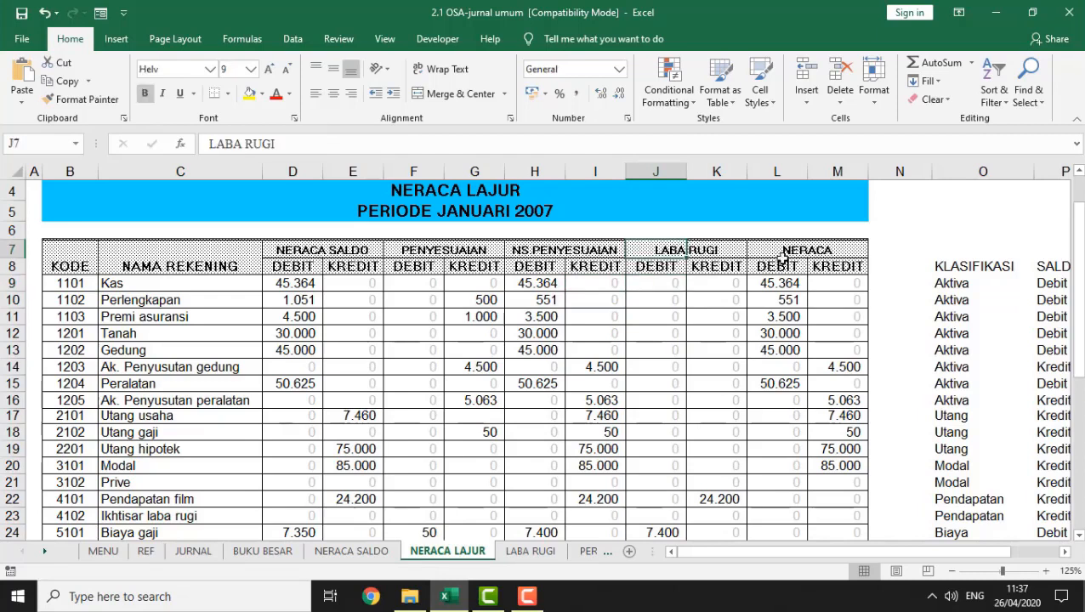
click(808, 251)
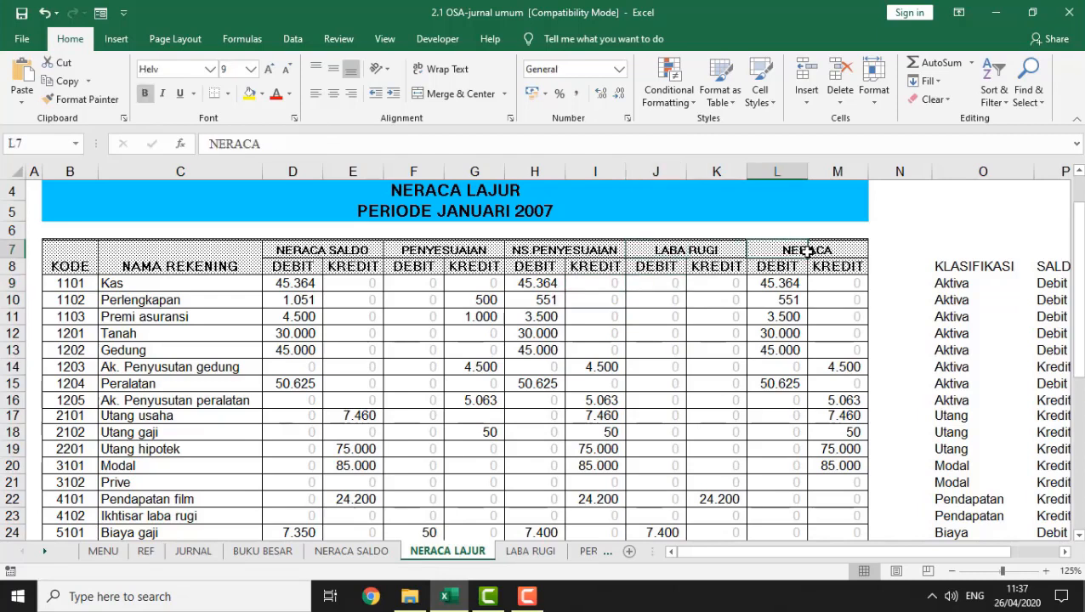
click(836, 252)
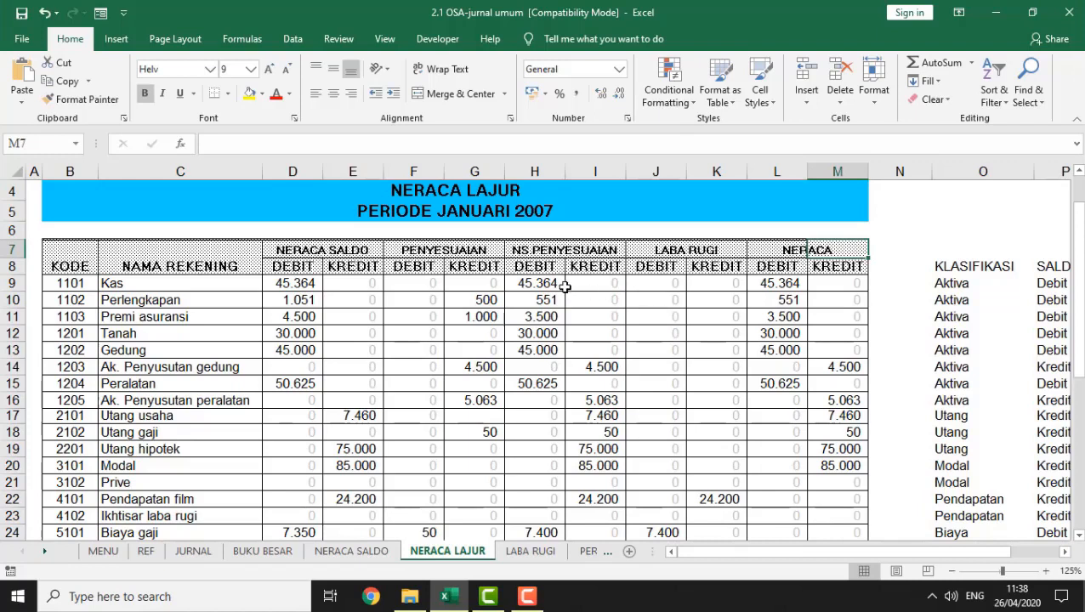
Step: Look through the LABA RUGI DEBIT formulas from Kas in J9 down past Modal and back up to J9
click(670, 285)
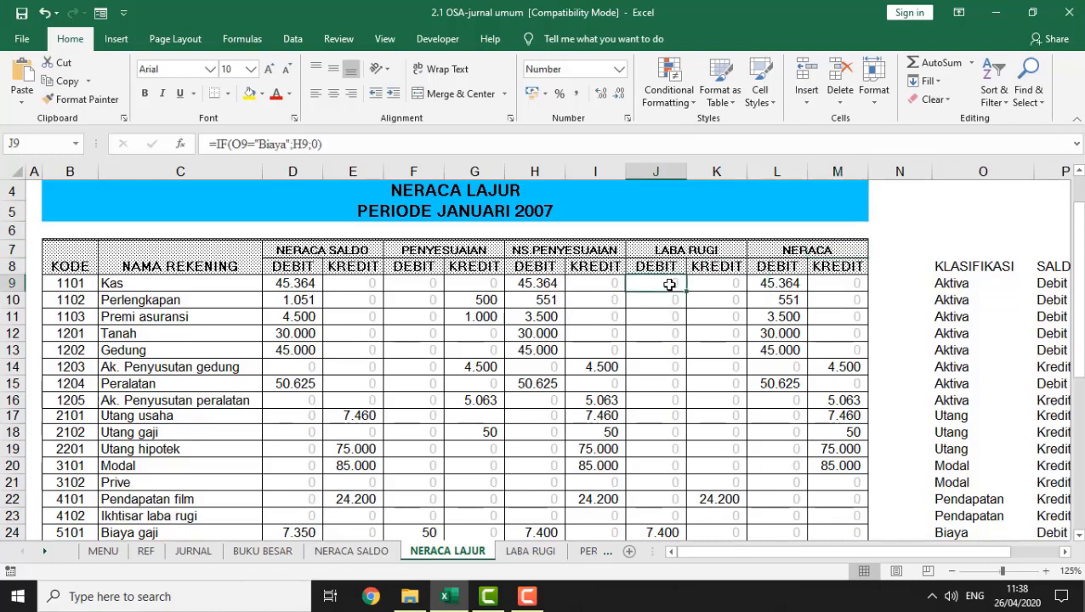
key(Down)
key(Down)
key(Down)
key(Down)
key(Down)
key(Down)
key(Down)
key(Down)
key(Down)
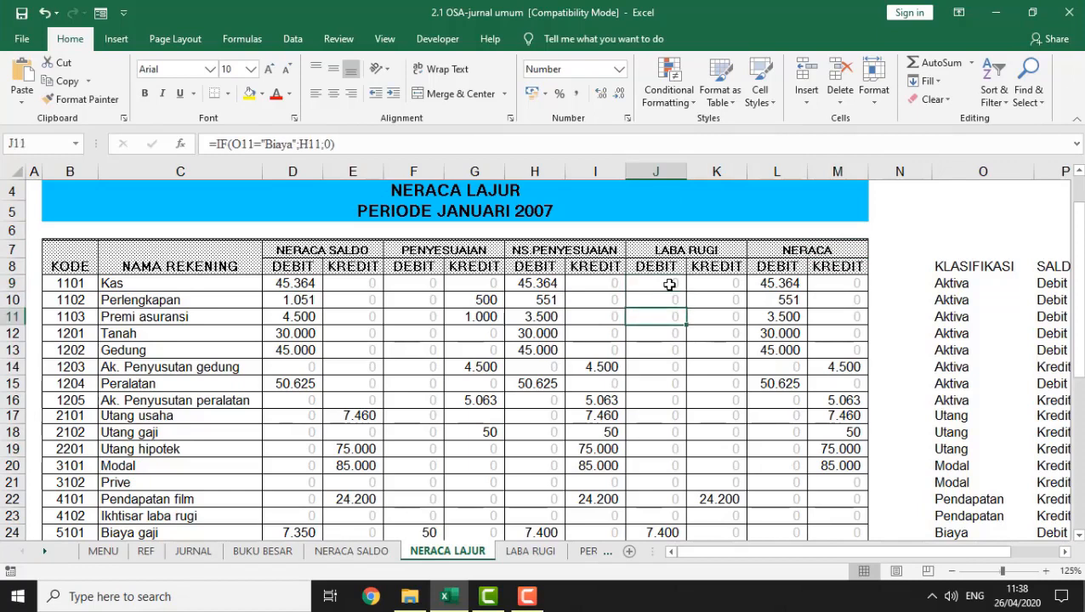
key(Down)
key(Down)
key(Down)
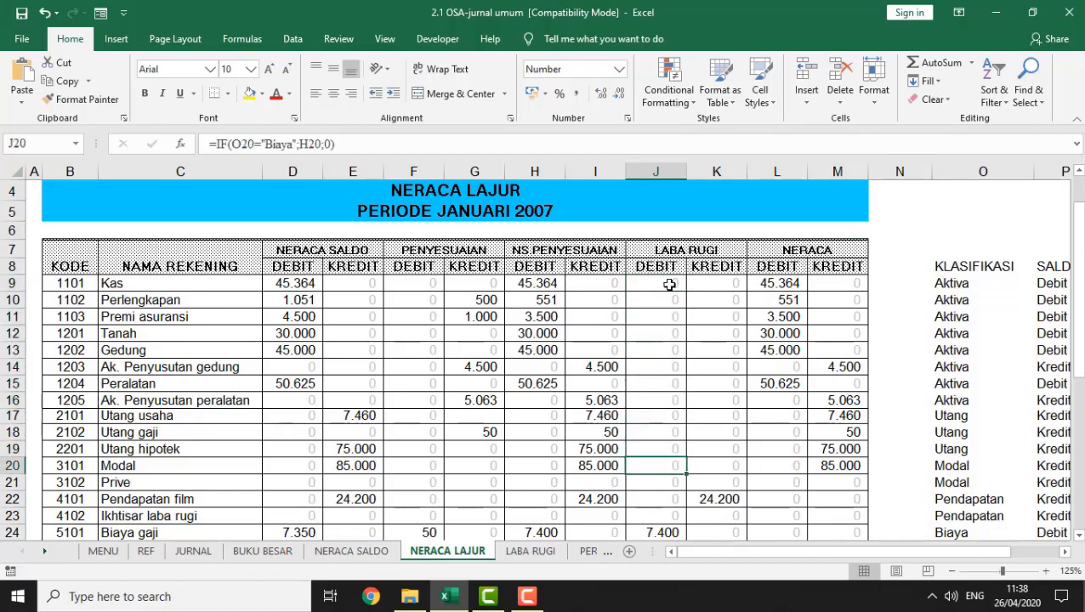
key(Up)
key(Up)
key(Up)
key(Up)
key(Up)
key(Up)
key(Up)
key(Up)
key(Up)
key(Up)
key(Up)
key(Up)
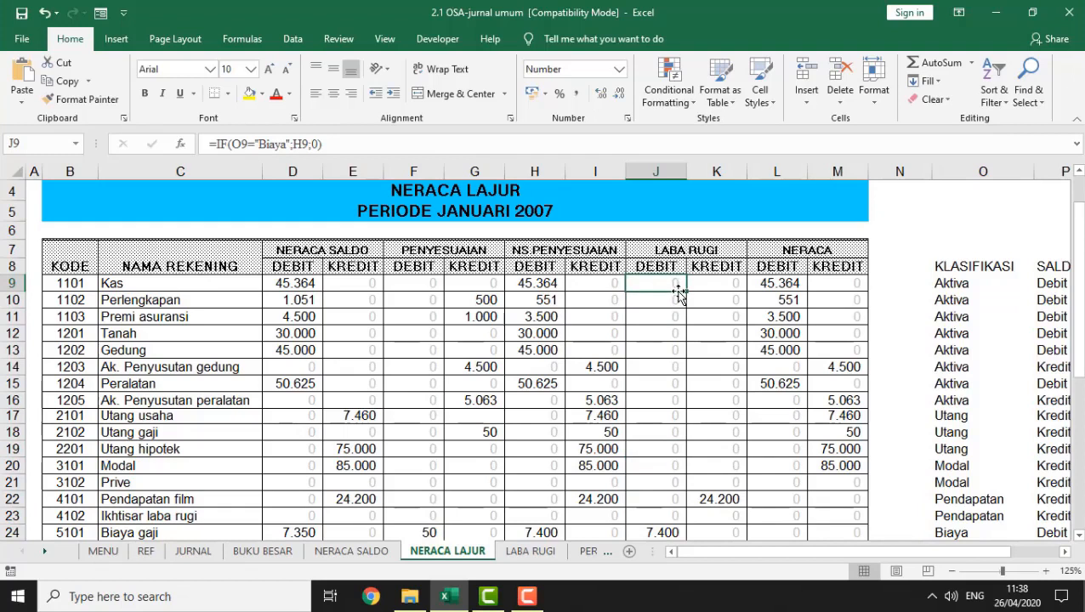
Step: Examine the full LABA RUGI formulas for Kas in J9 and K9 with their referenced cells
double_click(669, 282)
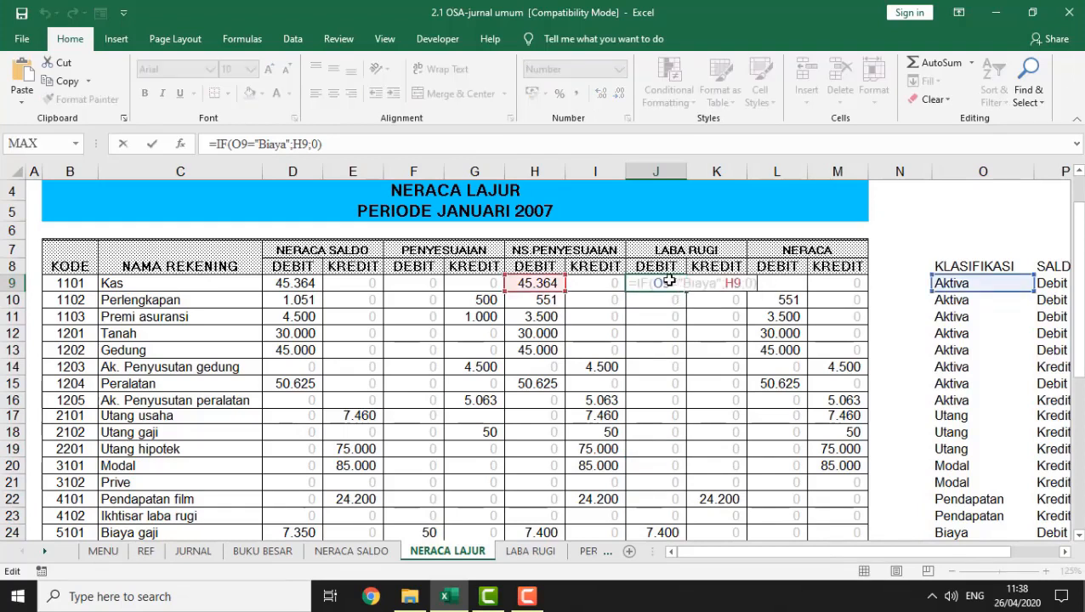
key(Return)
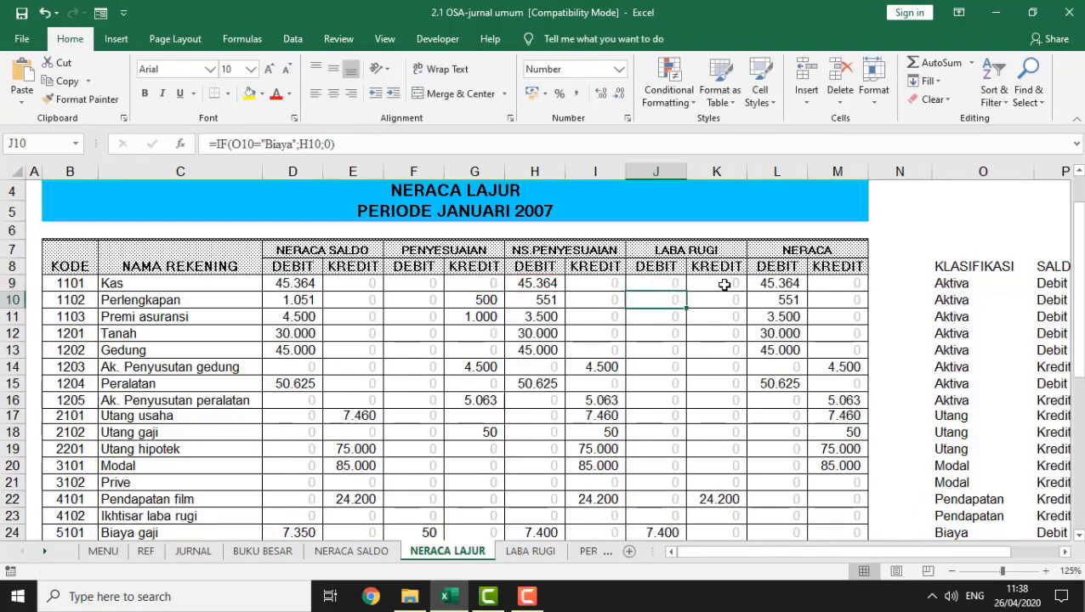
click(724, 285)
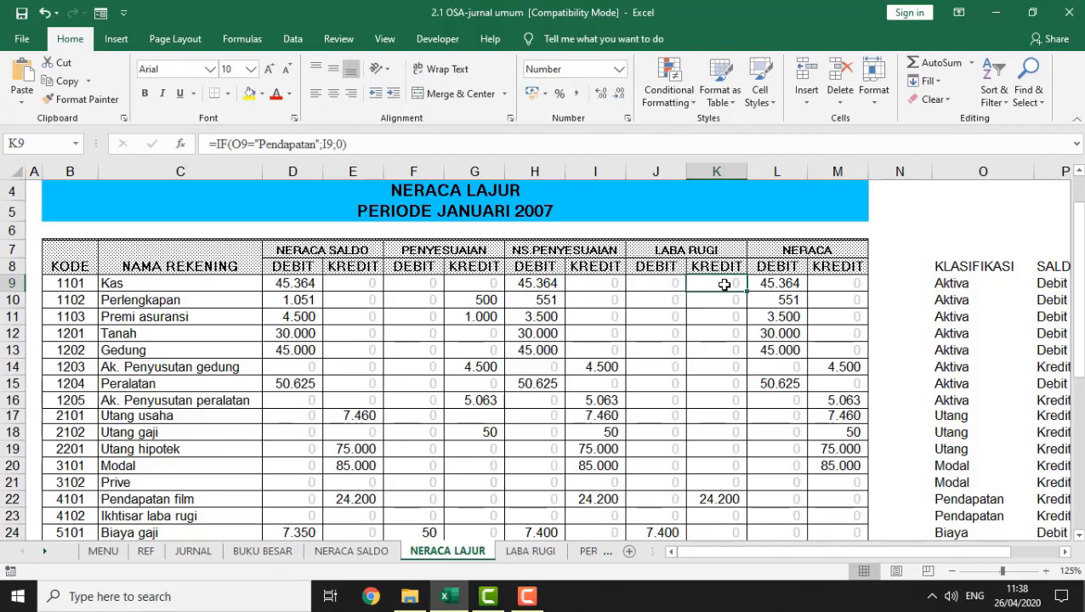
double_click(724, 285)
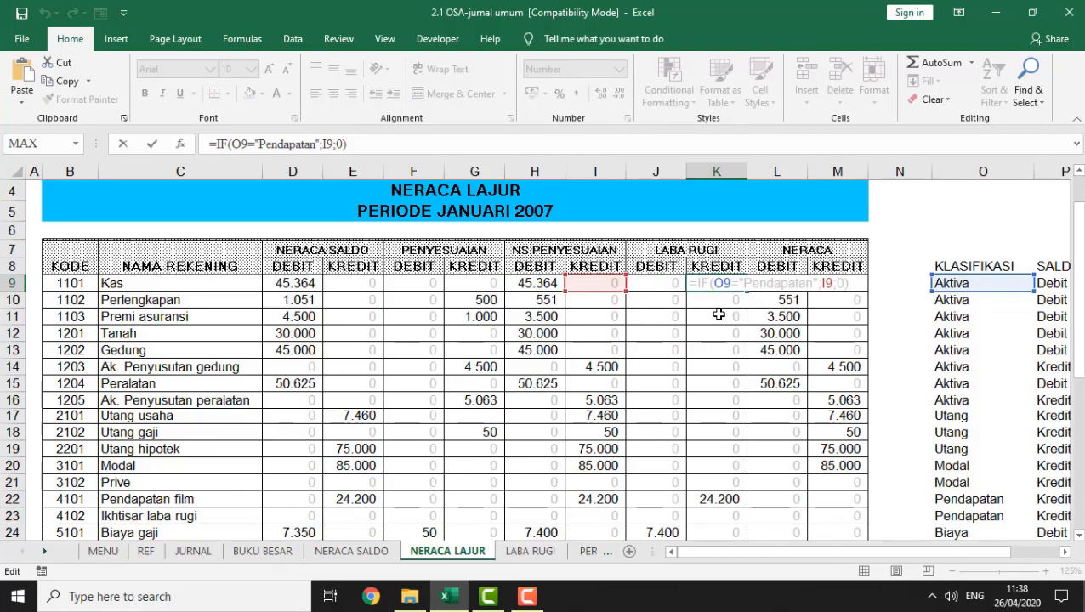
key(Return)
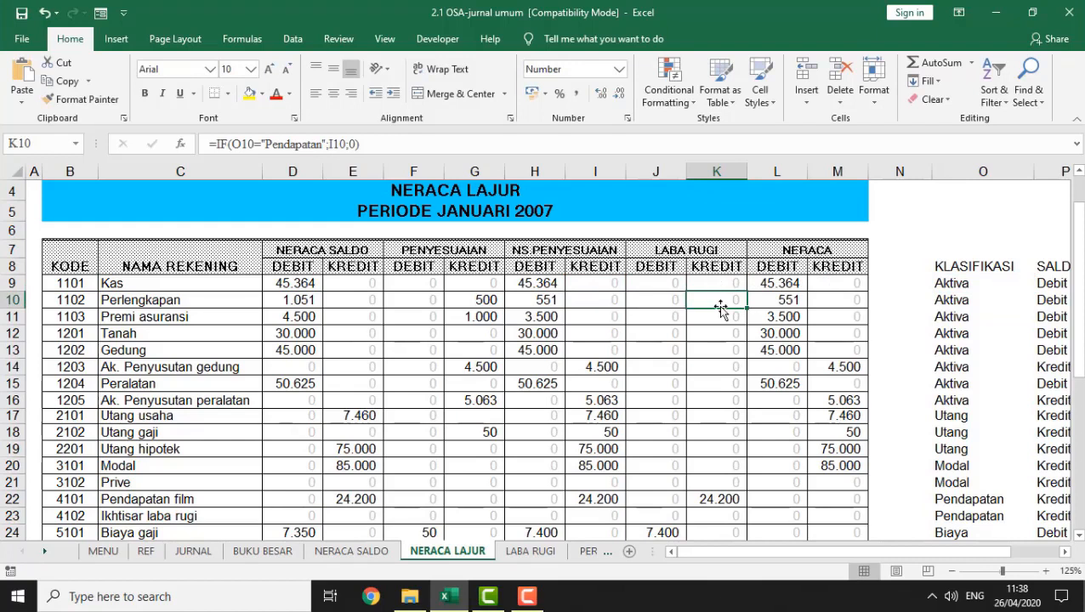
Step: Look through the LABA RUGI KREDIT formulas from K10 down to Pendapatan film in K22 and back up to K9
key(Down)
key(Down)
key(Down)
key(Down)
key(Down)
key(Down)
key(Down)
key(Down)
key(Down)
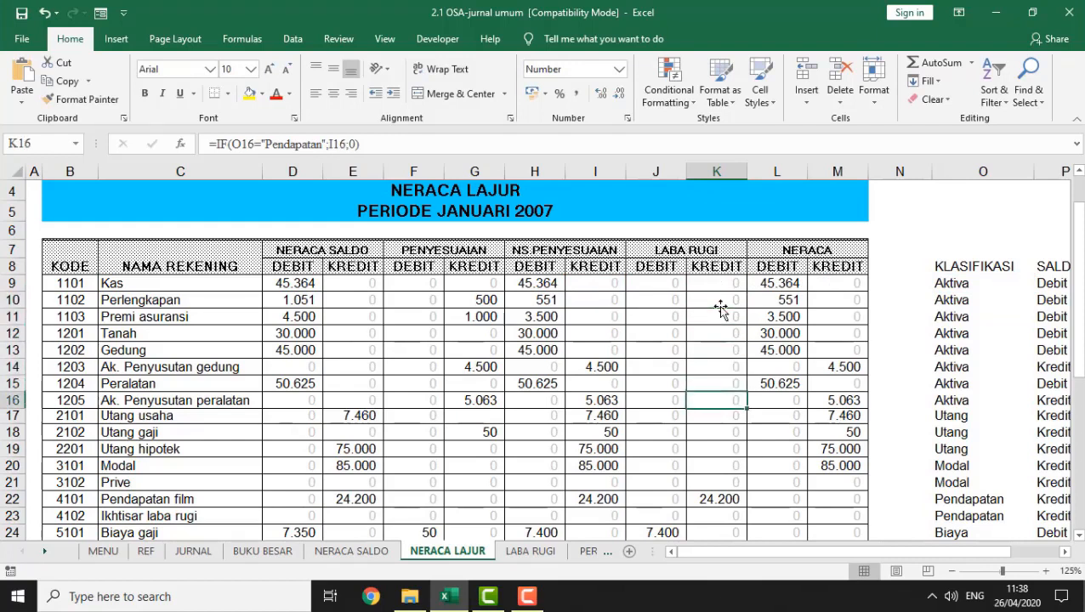
key(Down)
key(Down)
key(Down)
key(Up)
key(Up)
key(Up)
key(Up)
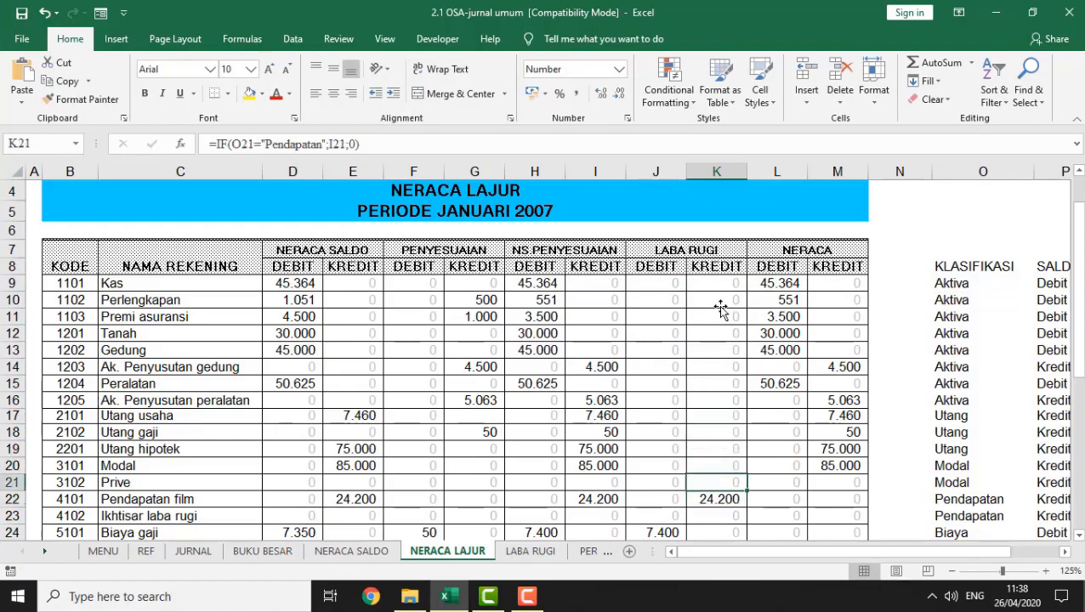
key(Up)
key(Up)
key(Up)
key(Up)
key(Up)
key(Up)
key(Up)
key(Up)
key(Up)
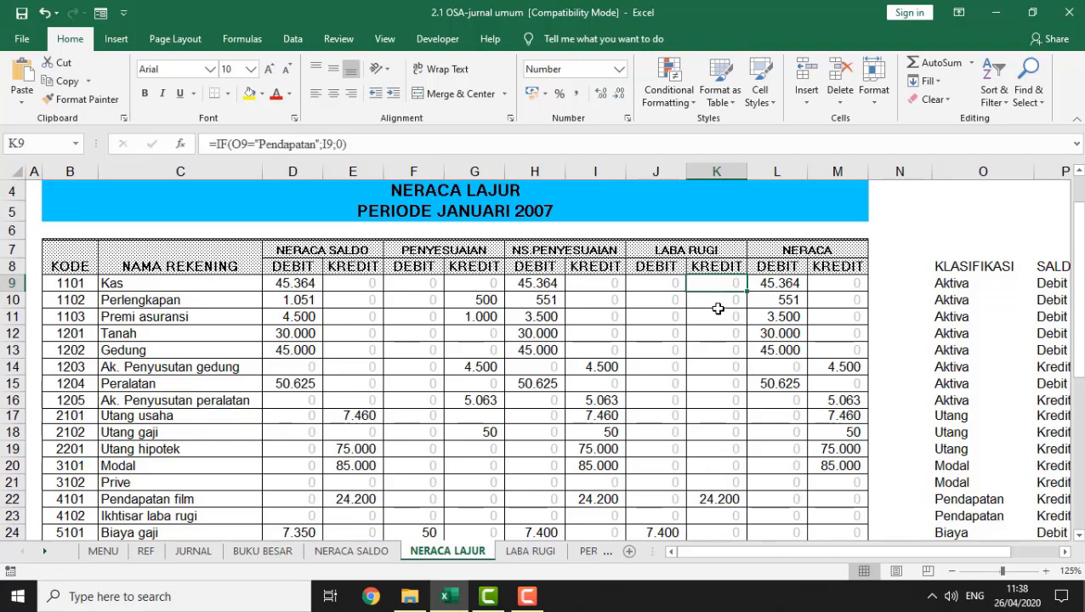
Step: Examine the full NERACA DEBIT and KREDIT formulas for Kas in L9 and M9 with their referenced cells
click(792, 288)
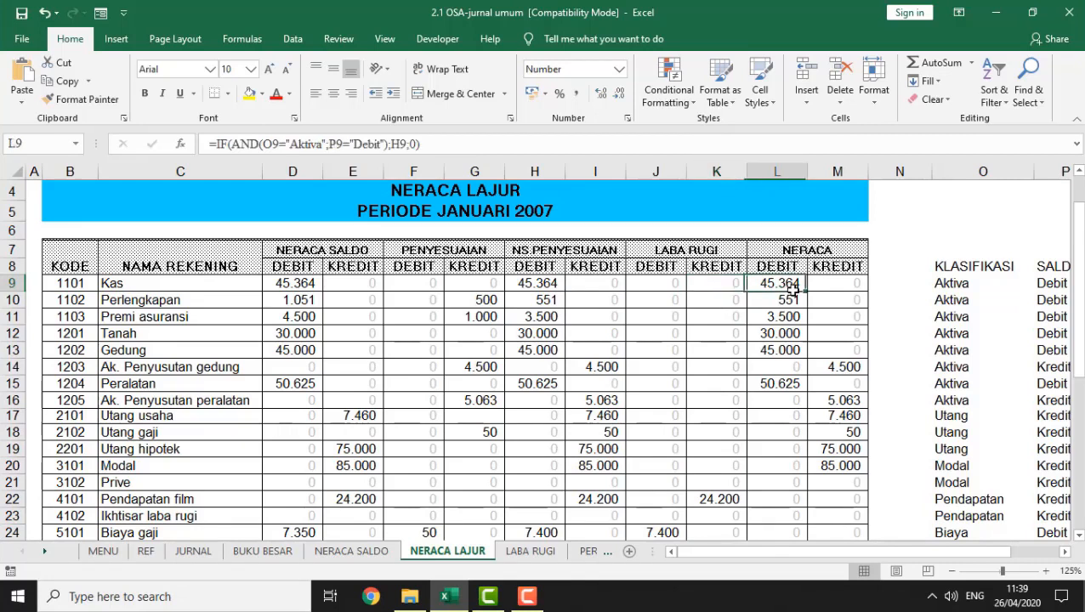
key(F2)
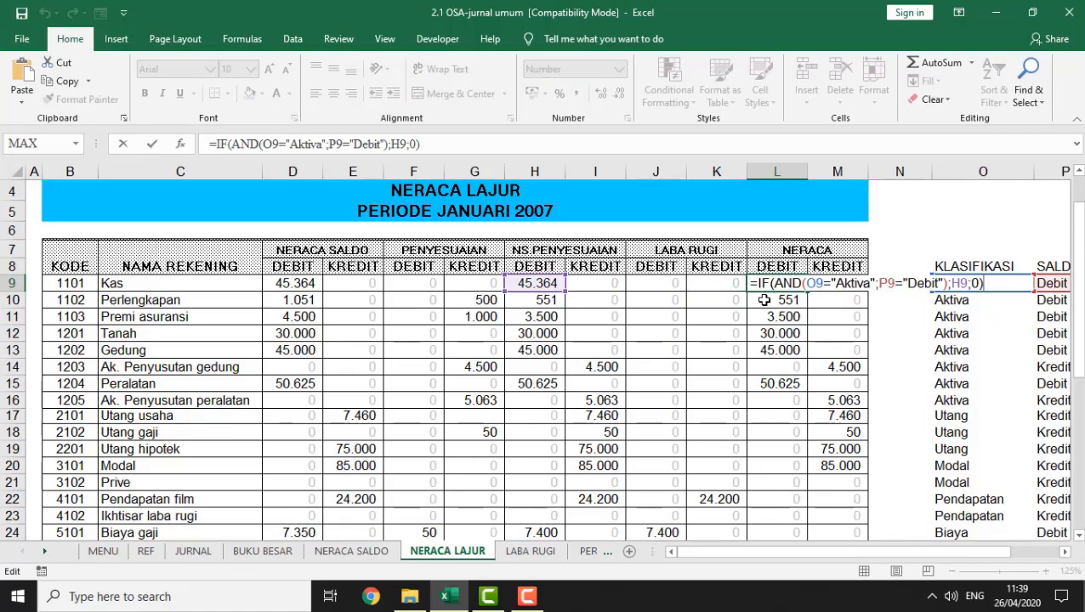
key(Return)
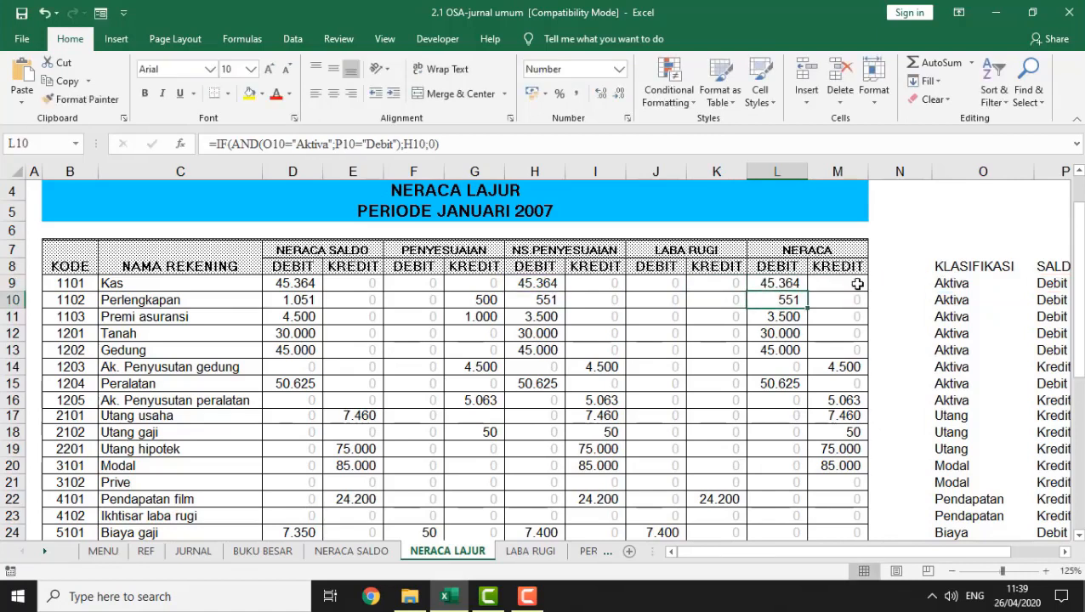
click(851, 287)
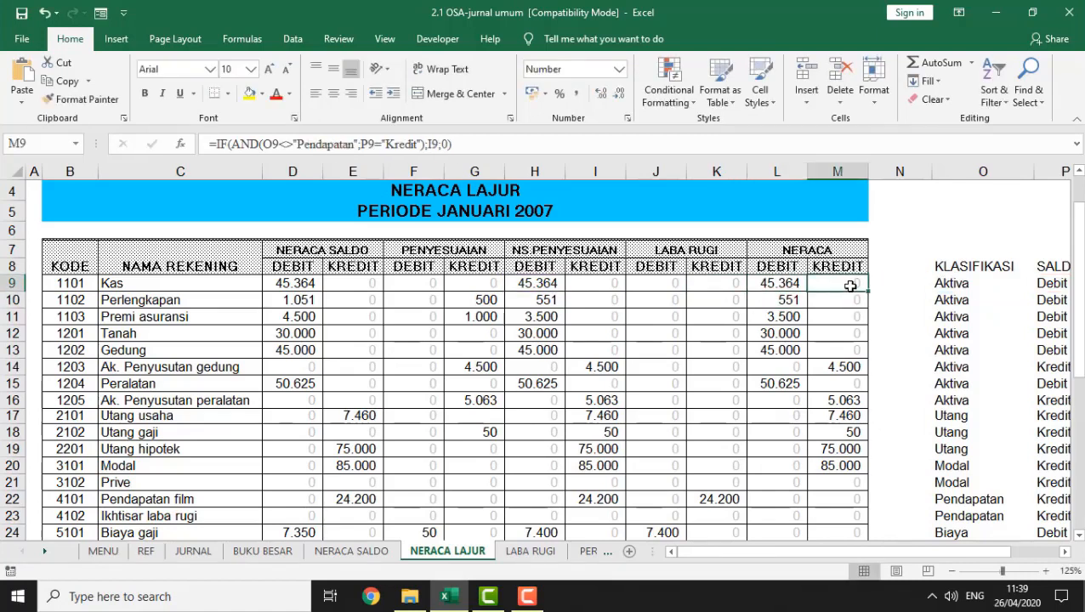
double_click(851, 287)
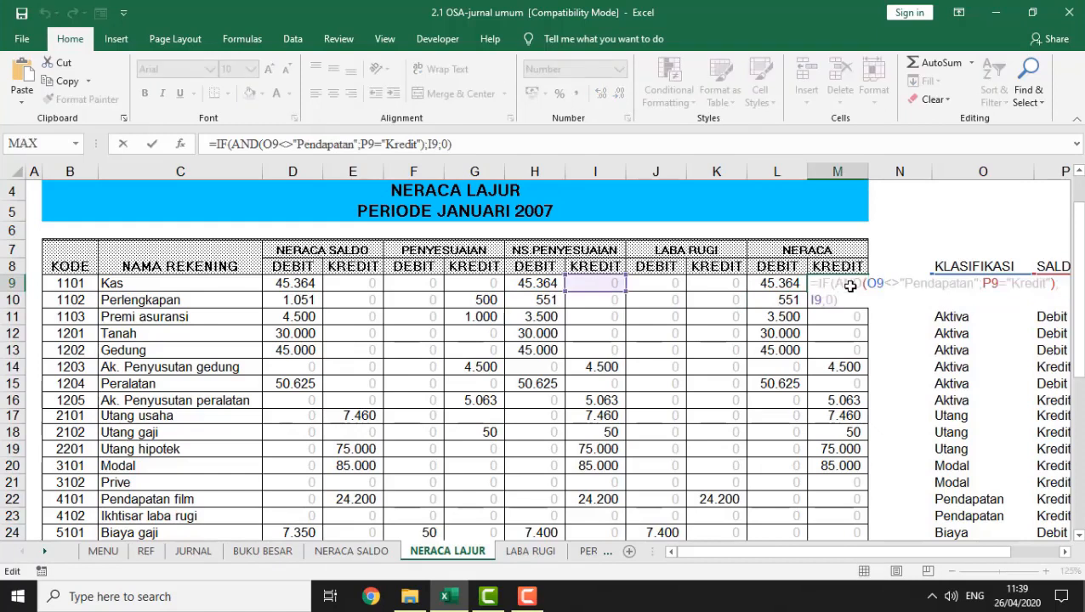
key(Return)
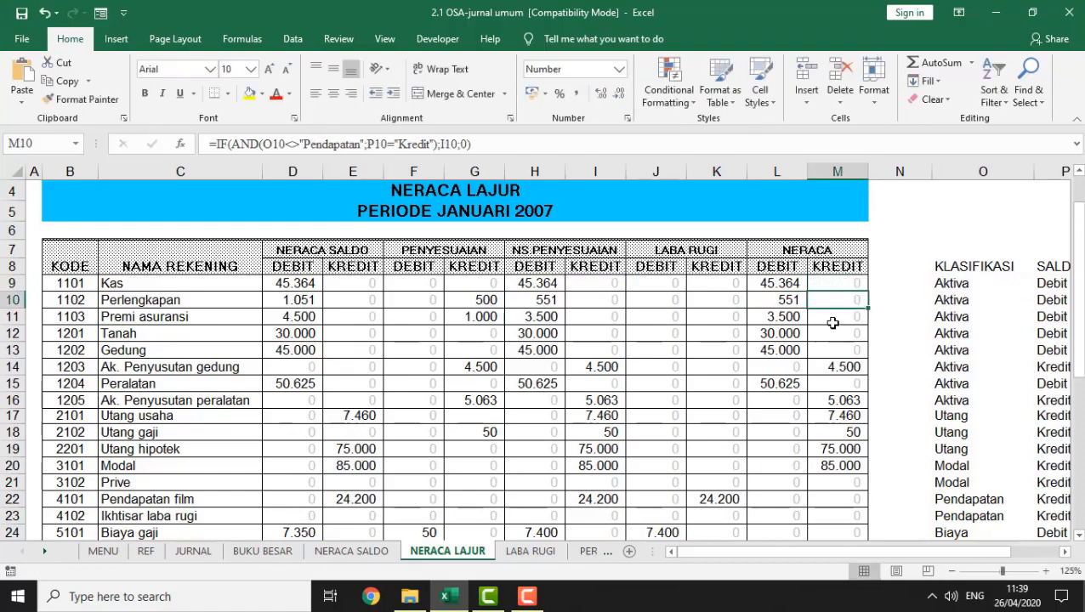
Step: Look down the NERACA KREDIT column from Ak. Penyusutan gedung in M14 to below the total rows at M40
click(840, 369)
key(Down)
key(Down)
key(Down)
key(Down)
key(Down)
key(Down)
key(Down)
key(Down)
key(Down)
key(Down)
key(Down)
key(Down)
key(Down)
key(Down)
key(Down)
key(Down)
key(Down)
key(Down)
key(Down)
key(Down)
key(Down)
key(Down)
key(Down)
key(Down)
key(Down)
key(Down)
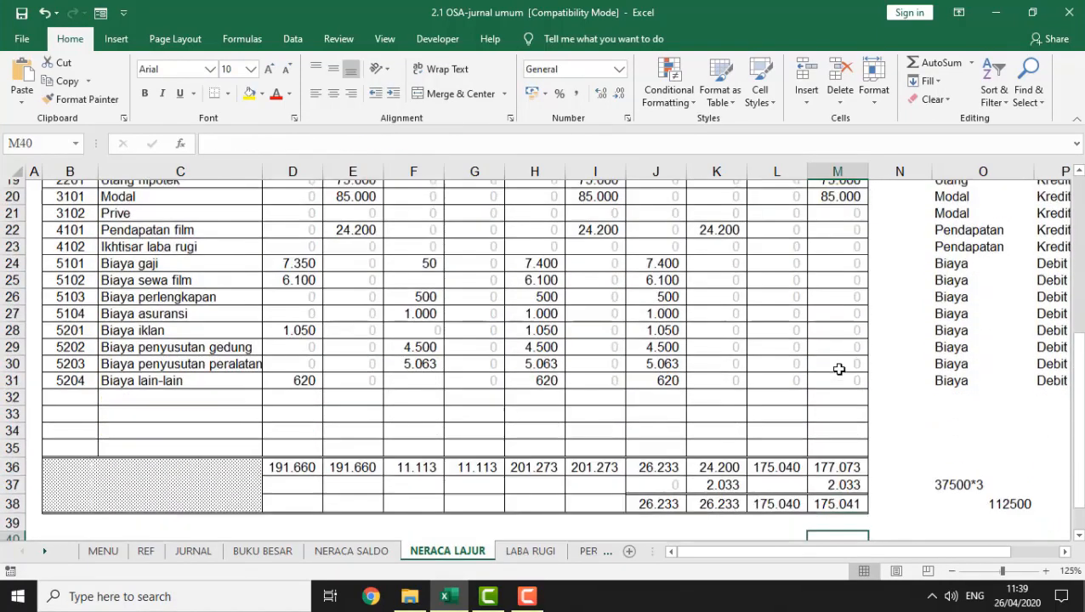
Step: Compare the NERACA SALDO debit and credit totals and their SUM formulas in D36 and E36
click(288, 459)
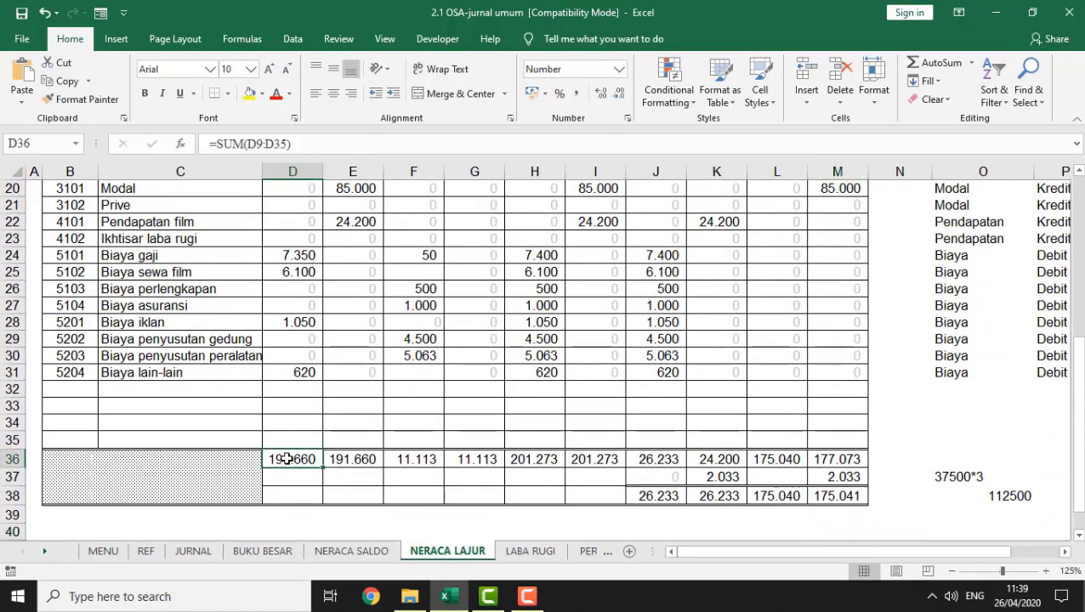
key(Right)
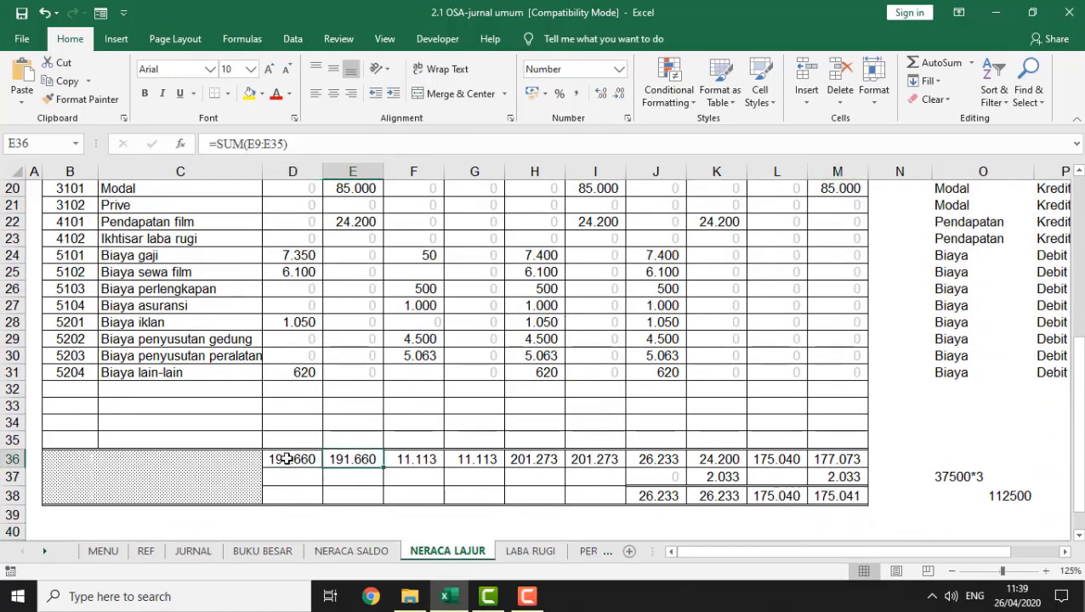
key(Left)
key(Right)
key(Left)
key(Right)
Step: Compare the PENYESUAIAN debit and credit totals and their SUM formulas in F36 and G36
key(Right)
key(Right)
key(Left)
key(Right)
key(Left)
key(Right)
key(Left)
key(Right)
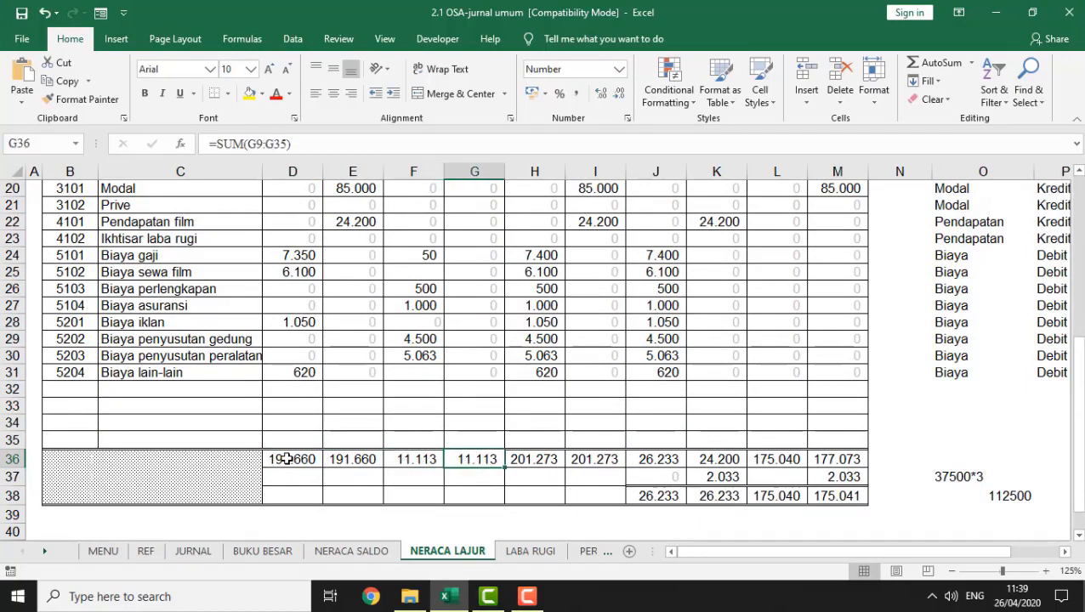
Step: Compare the NS PENYESUAIAN debit and credit totals and their SUM formulas in H36 and I36
key(Right)
key(Right)
key(Left)
key(Right)
key(Left)
key(Right)
key(Left)
key(Right)
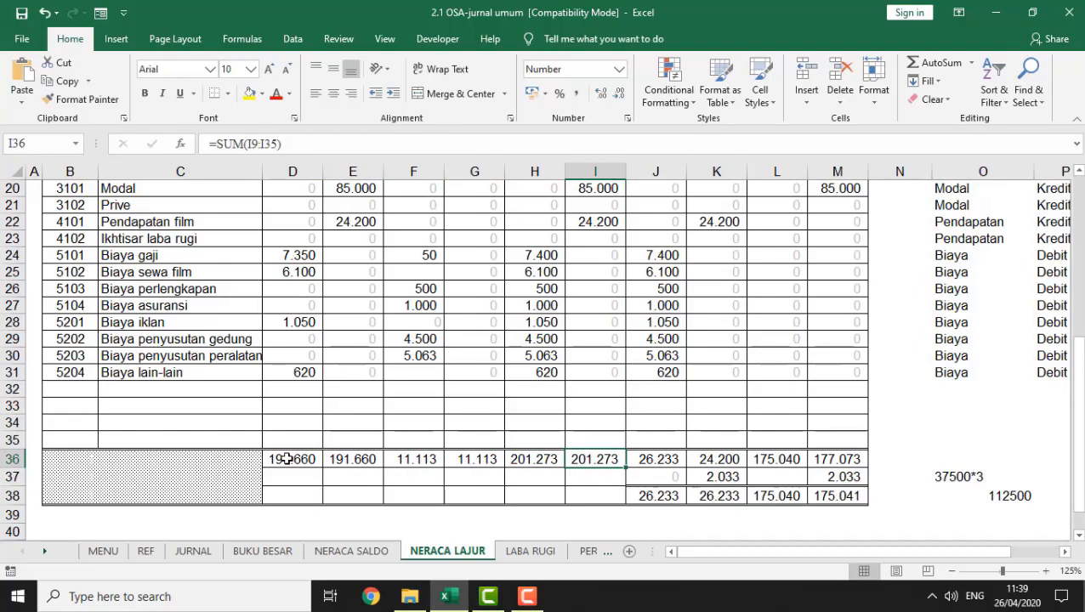
key(Left)
key(Right)
Step: Compare the LABA RUGI debit and credit totals and their SUM formulas in J36 and K36
key(Right)
key(Right)
key(Left)
key(Right)
key(Left)
key(Right)
key(Left)
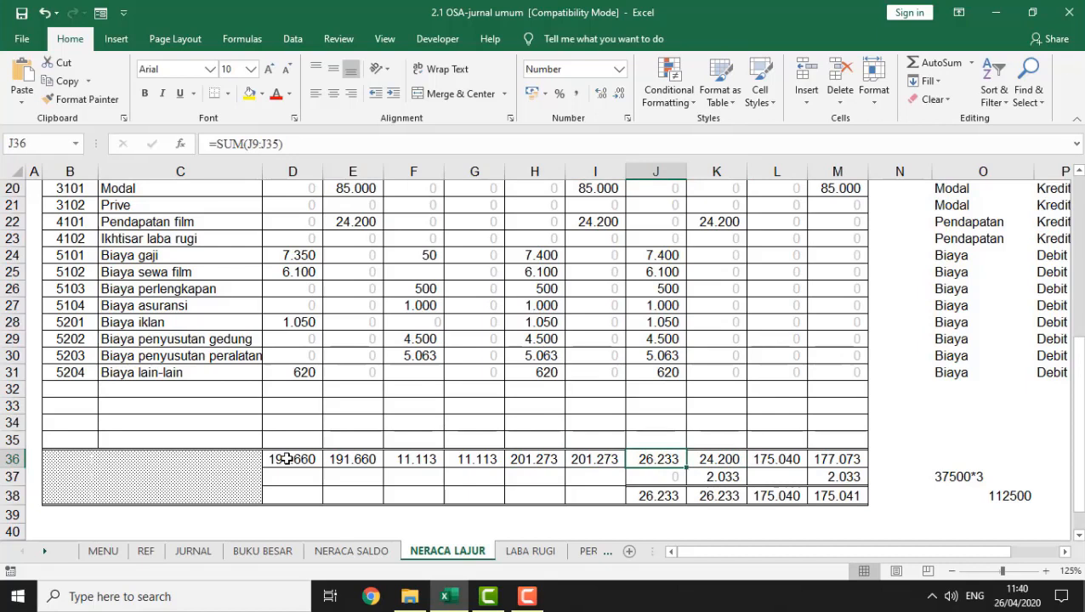
key(Right)
key(Left)
key(Right)
key(Left)
key(Right)
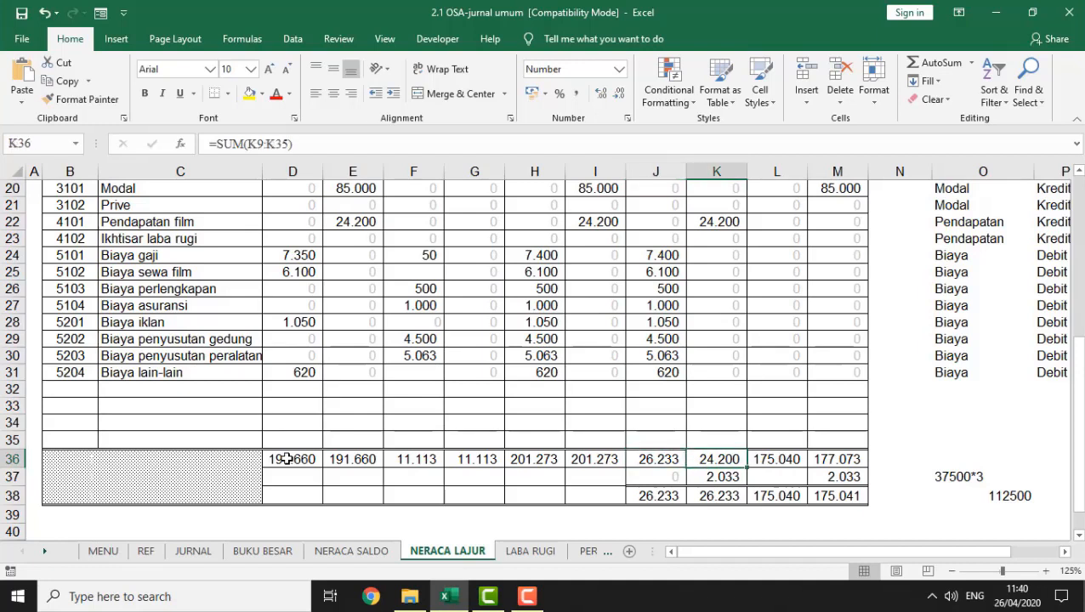
key(Left)
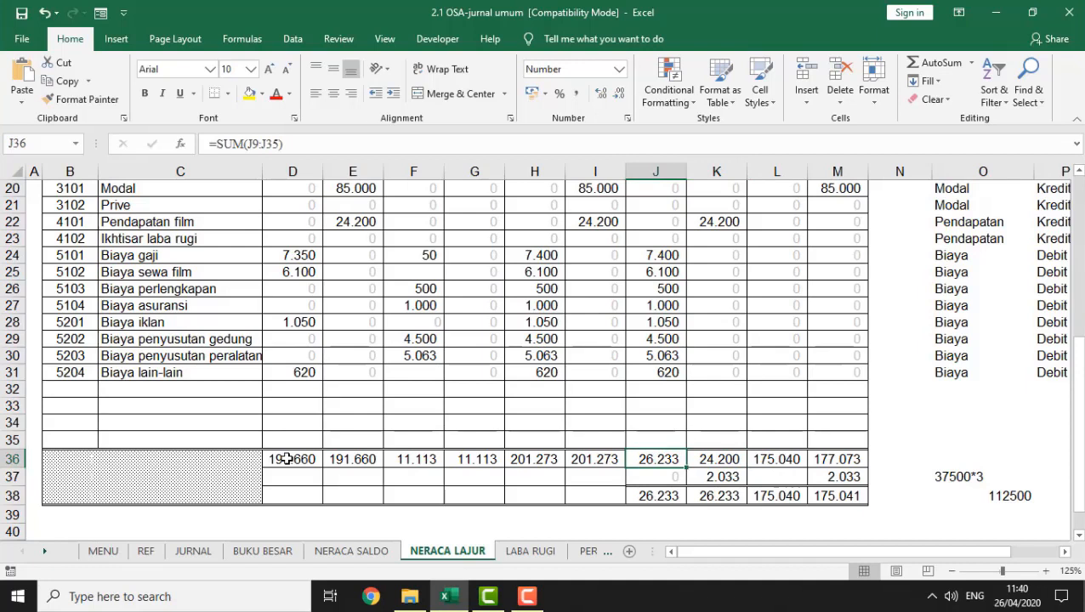
key(Right)
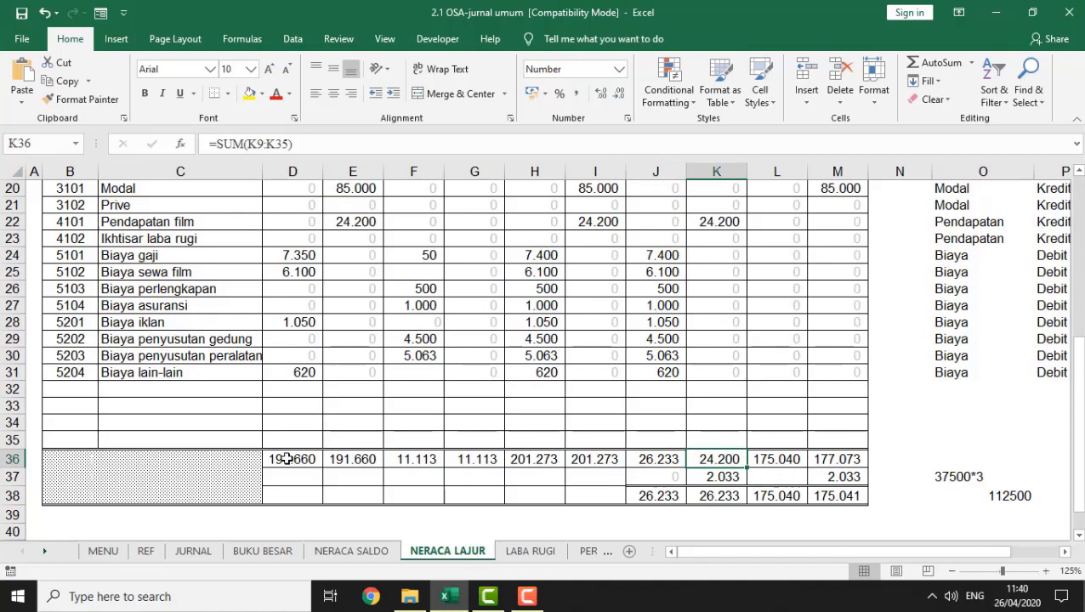
Step: Examine the IF formulas in J37 and K37 that work out the difference between the LABA RUGI debit and credit totals
key(Left)
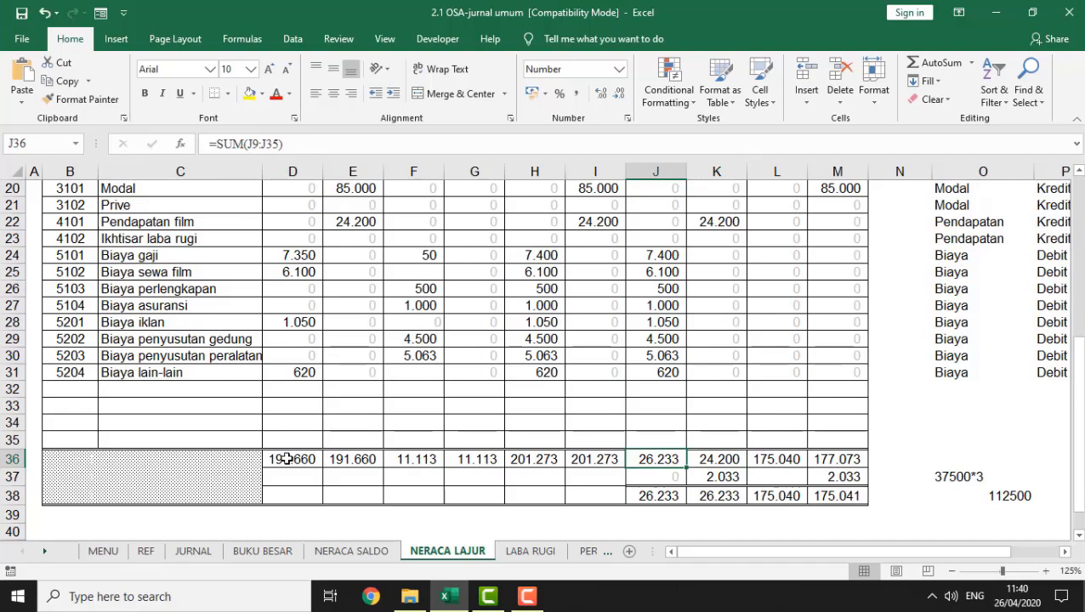
key(Right)
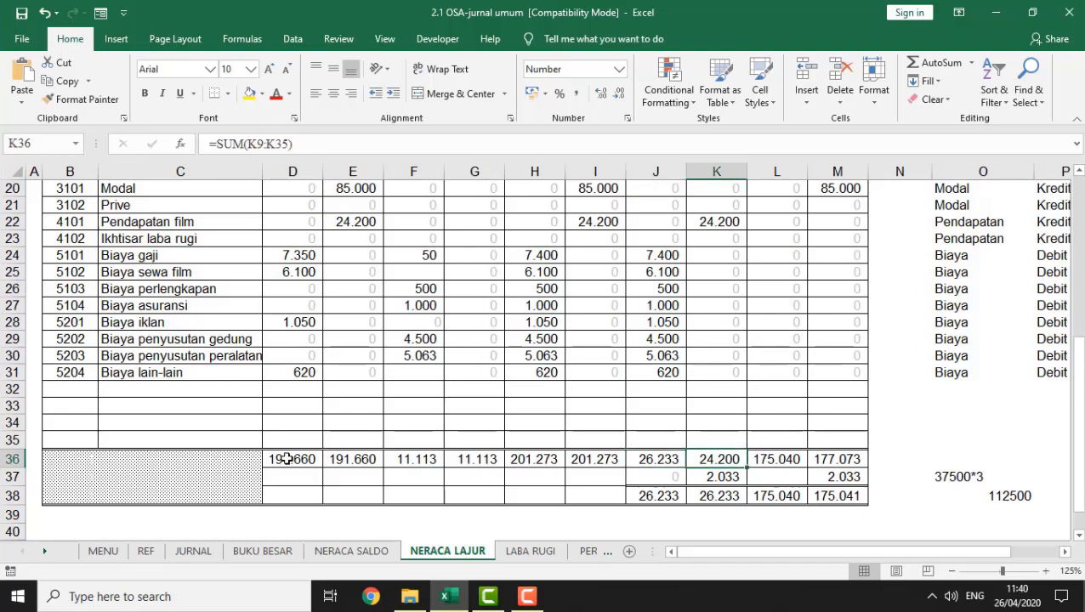
key(Down)
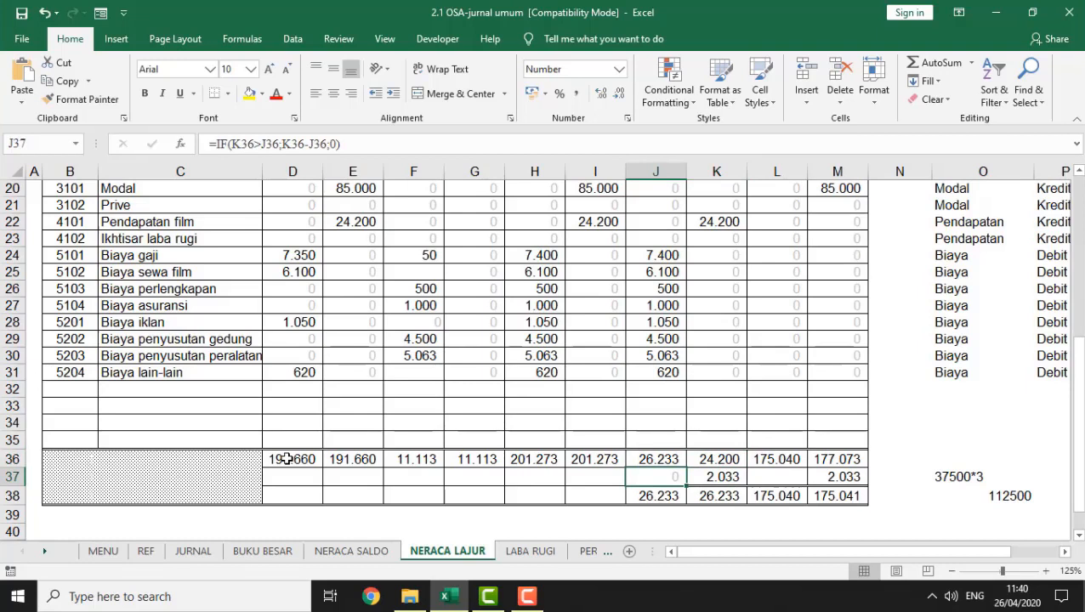
key(Right)
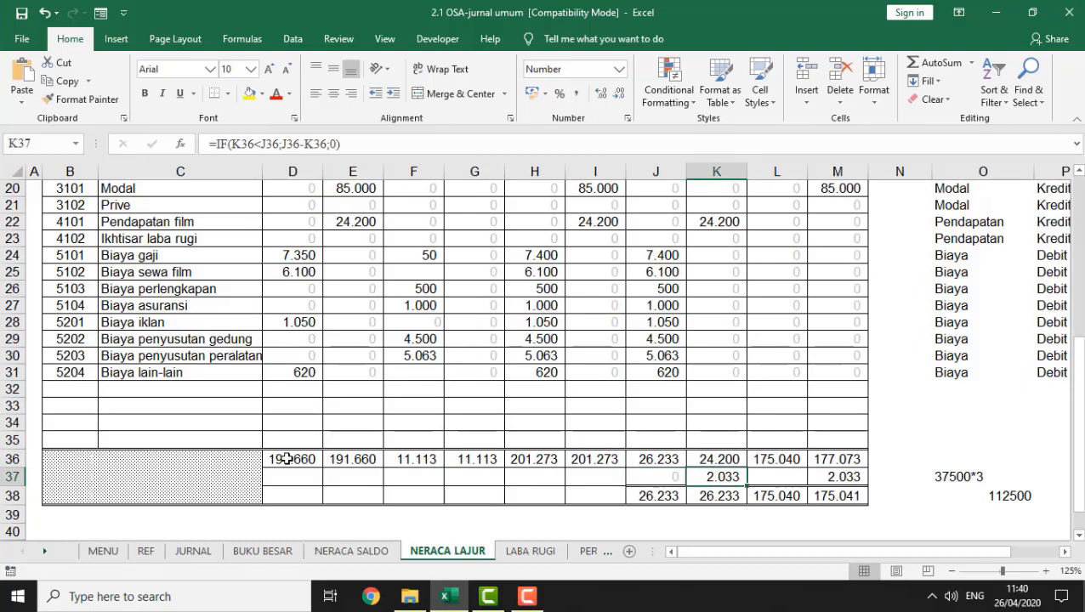
key(F2)
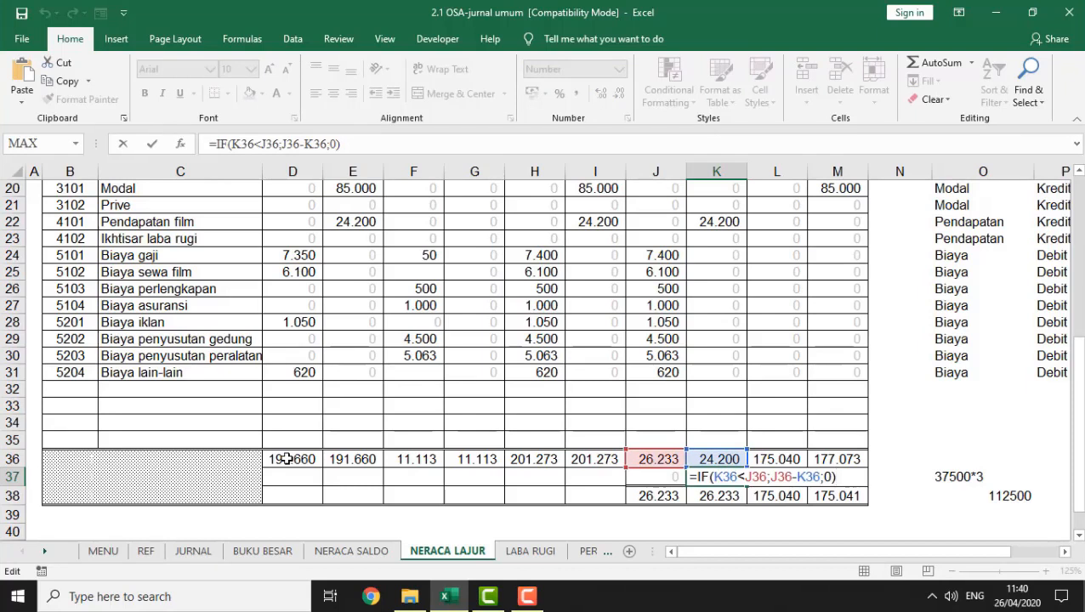
key(Return)
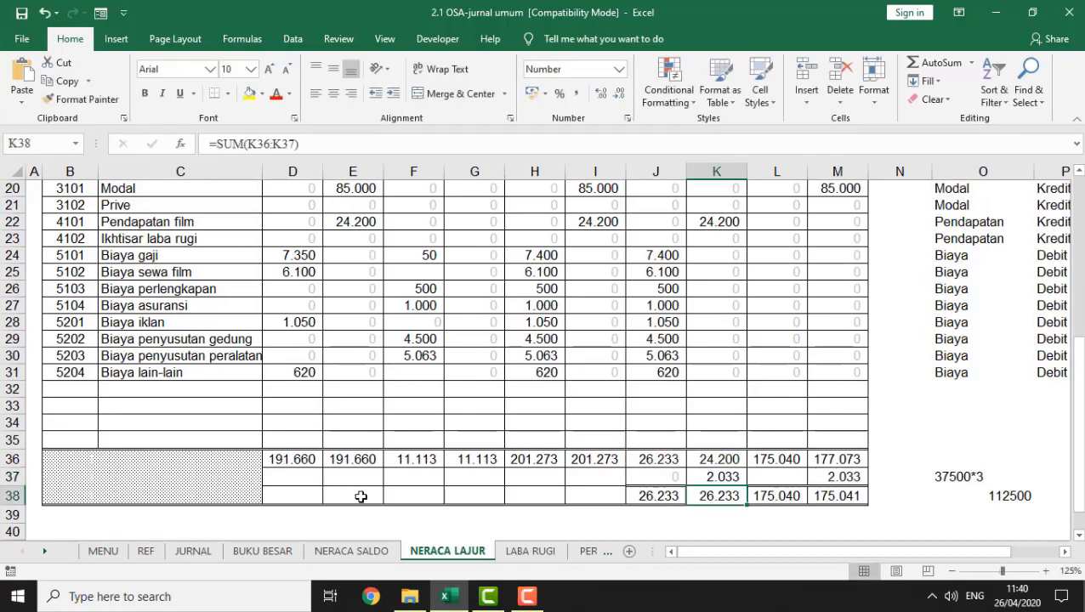
click(719, 477)
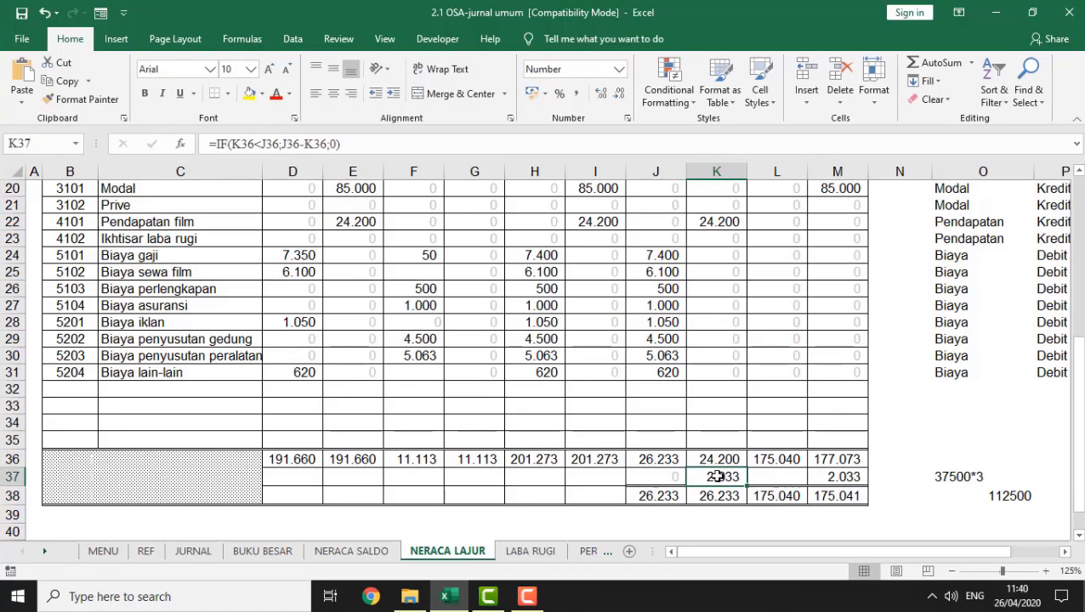
Step: Compare the NERACA debit and credit totals and their SUM formulas in L36 and M36
click(774, 460)
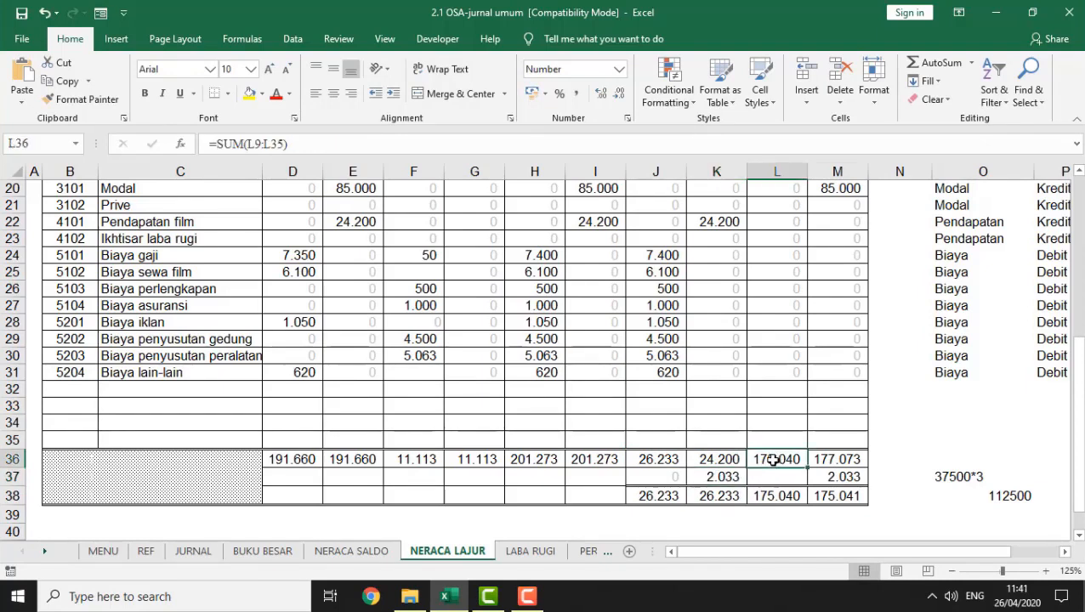
key(Right)
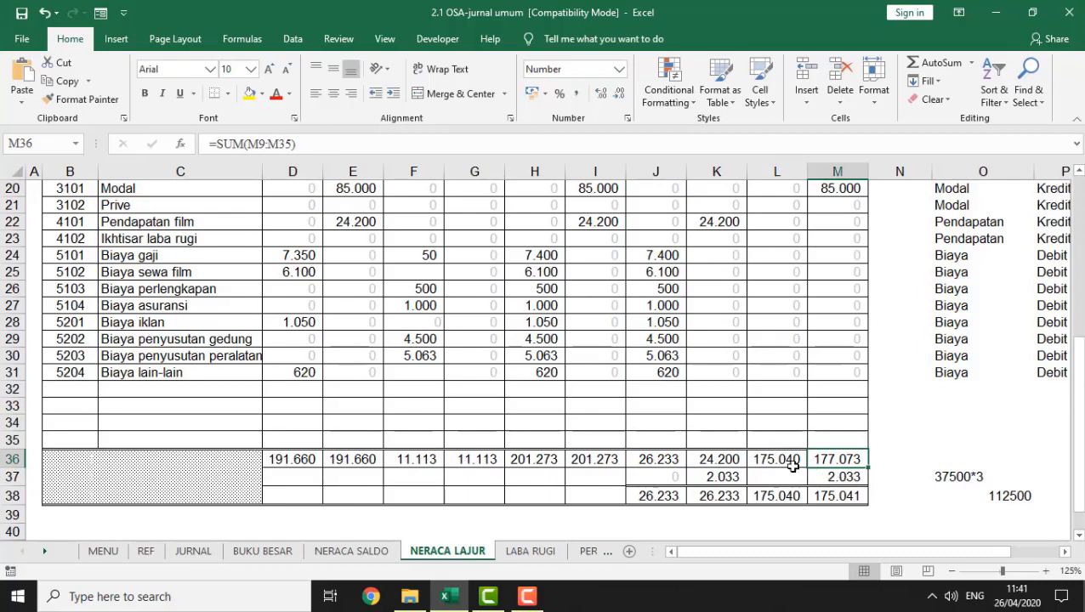
click(783, 461)
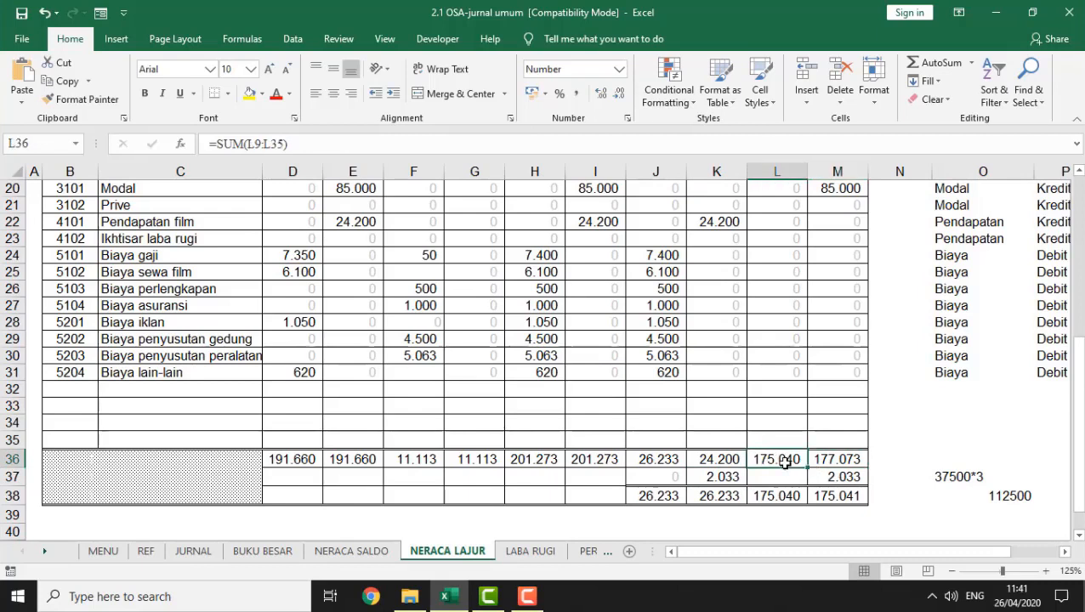
click(848, 464)
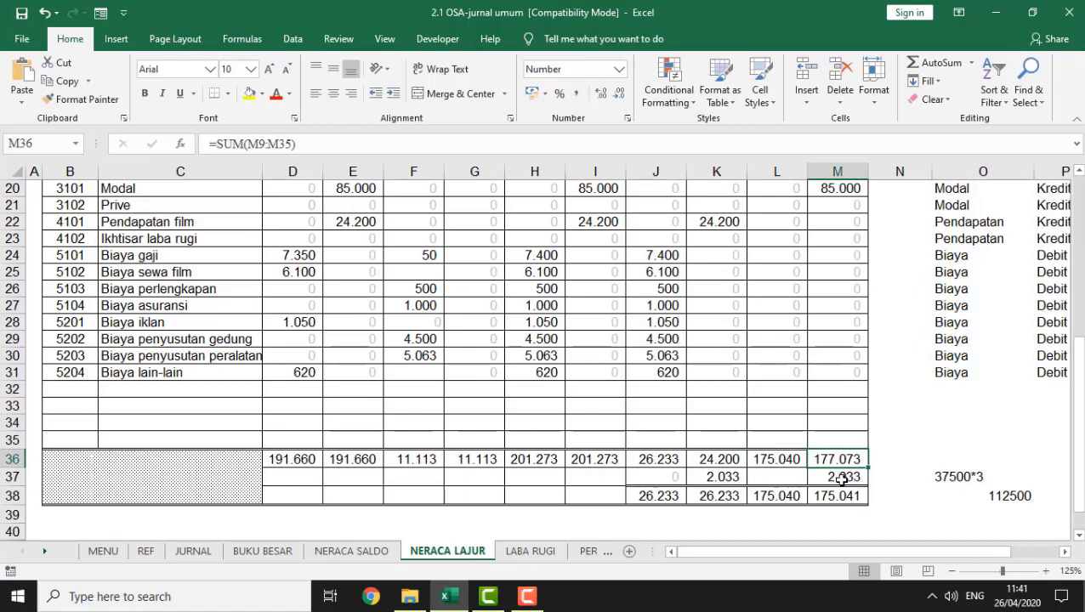
Step: Examine the NERACA balancing formula in M37 and the final total formulas in L38 and M38
click(842, 479)
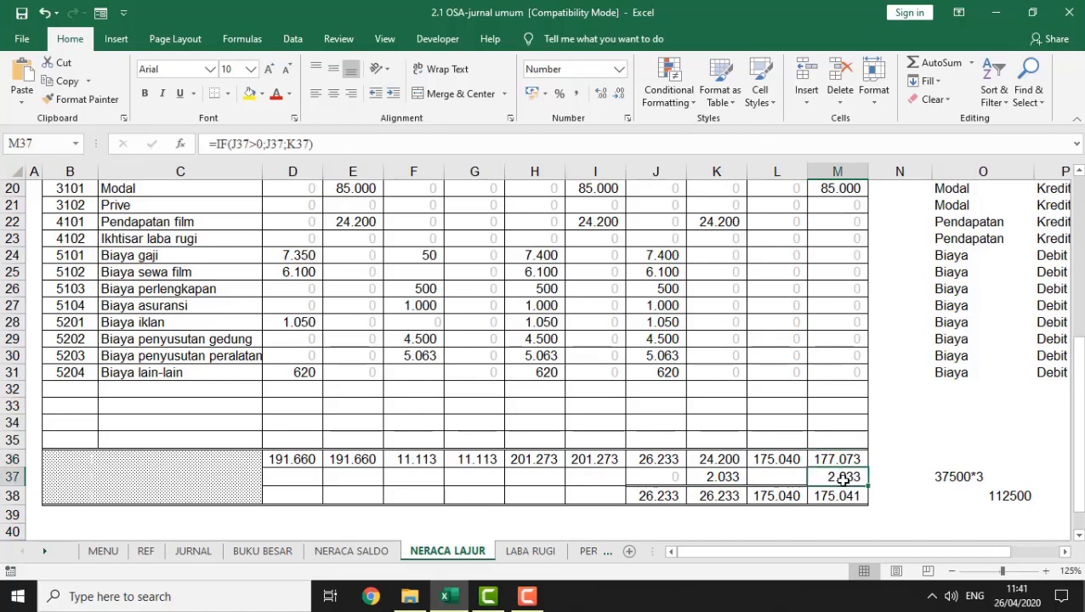
click(780, 501)
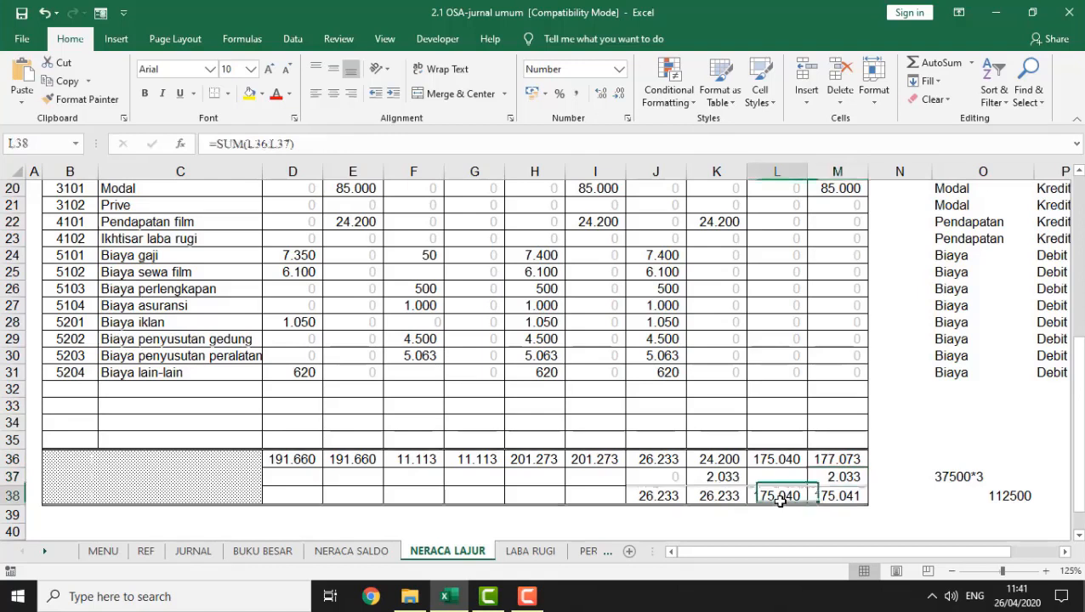
click(835, 501)
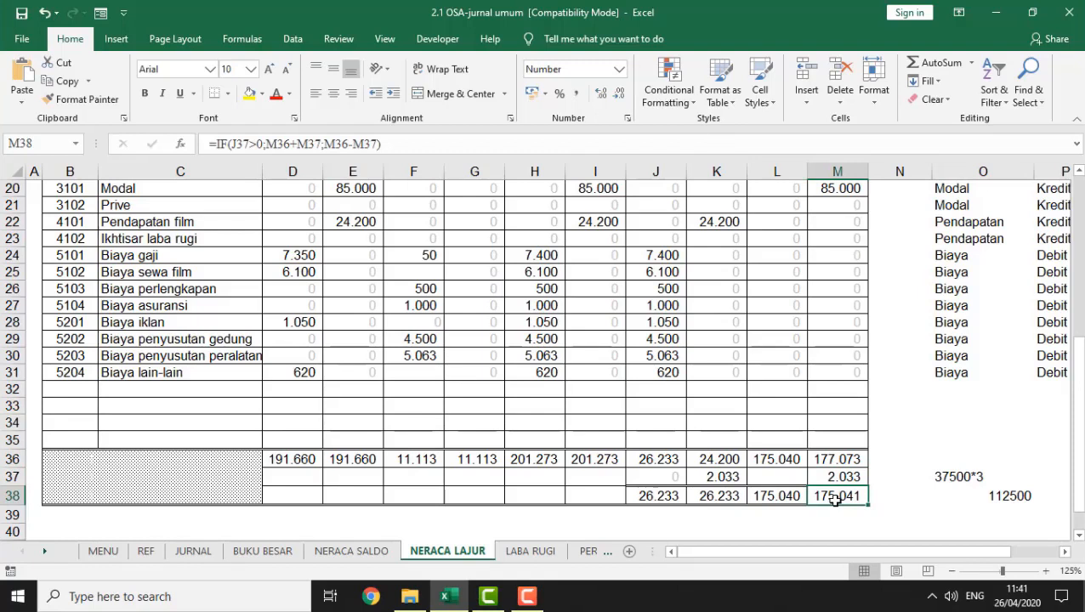
scroll(835, 501, up, 6)
click(836, 501)
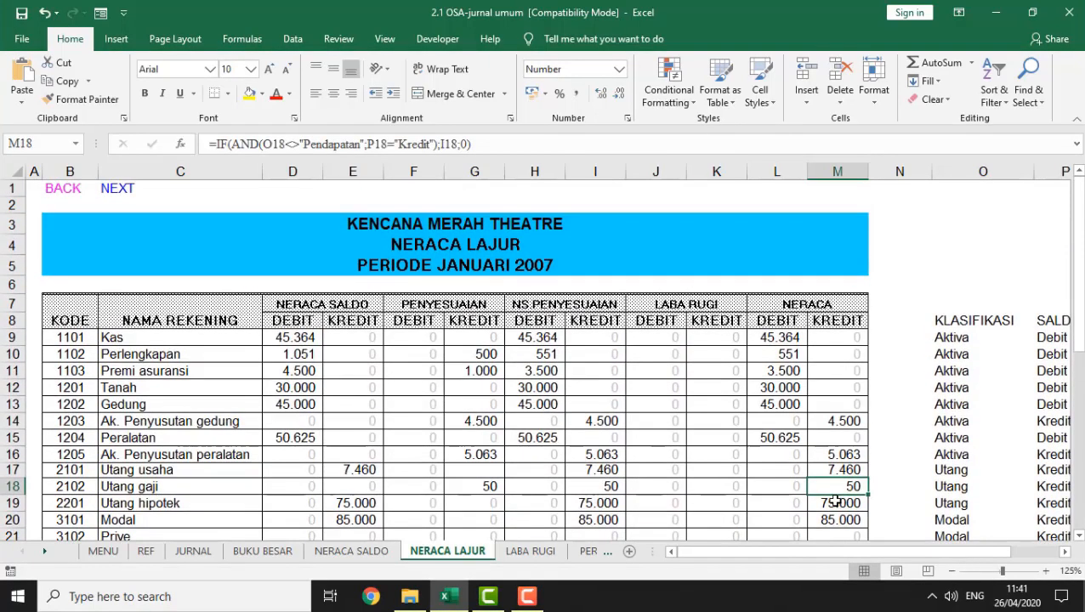
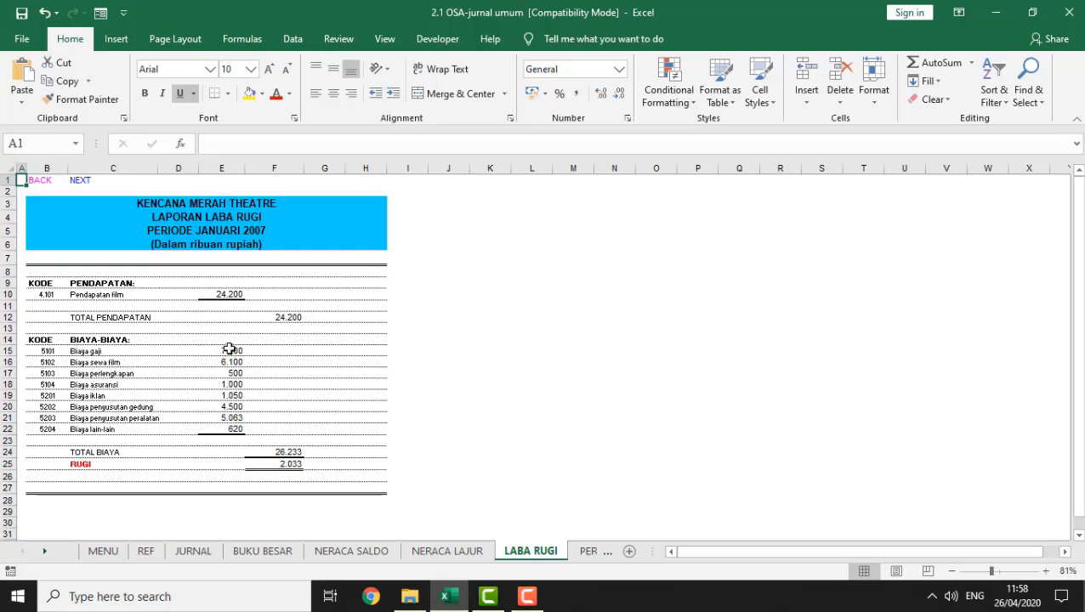
Step: Inspect the Pendapatan film code reference in B10 and account name lookup in C10 of the LABA RUGI sheet
click(46, 294)
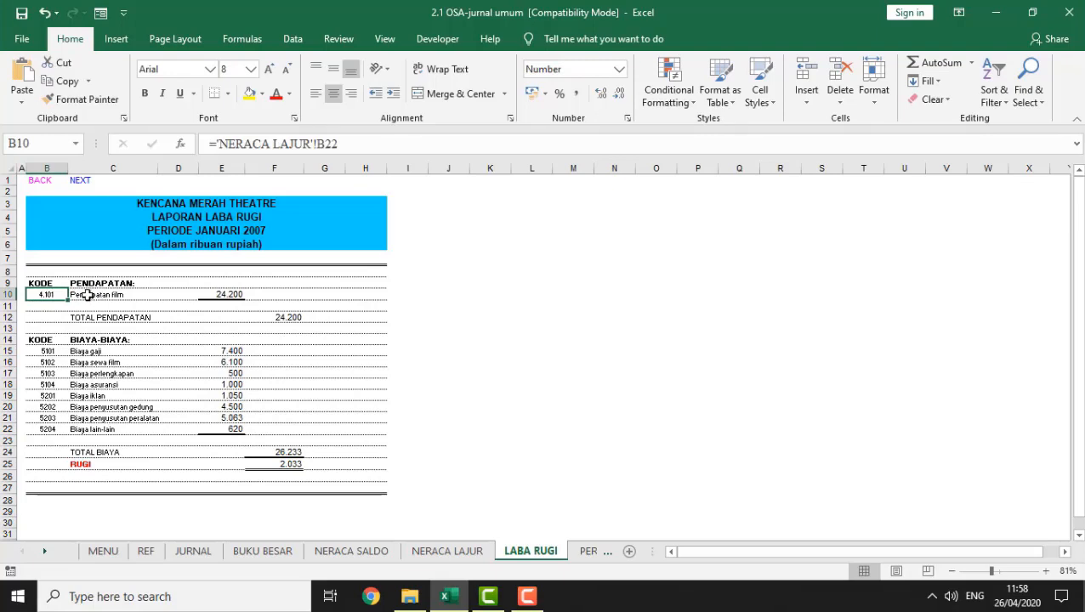
key(F2)
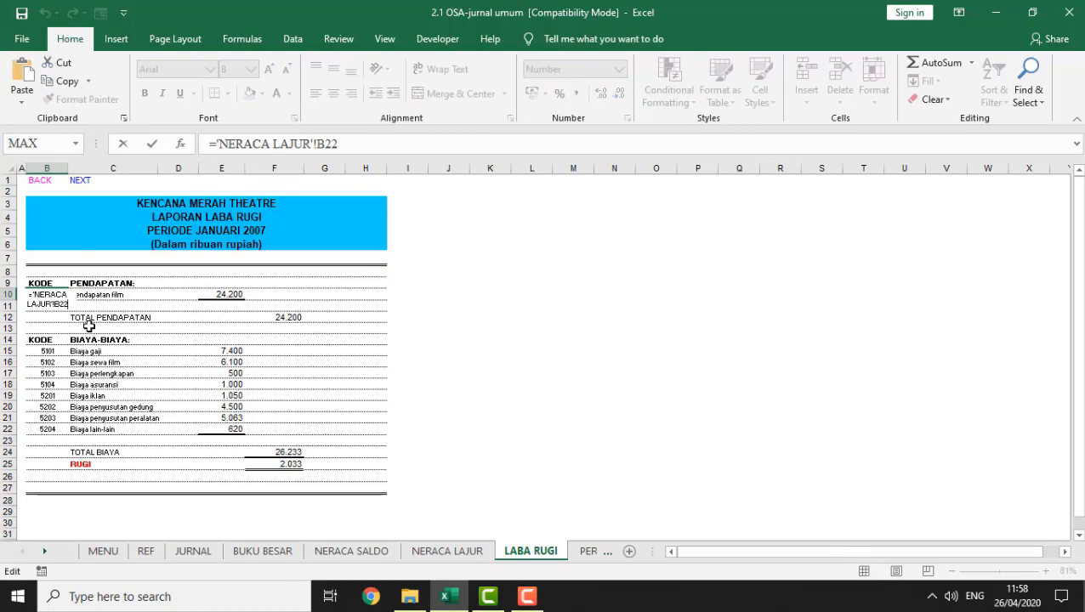
key(Return)
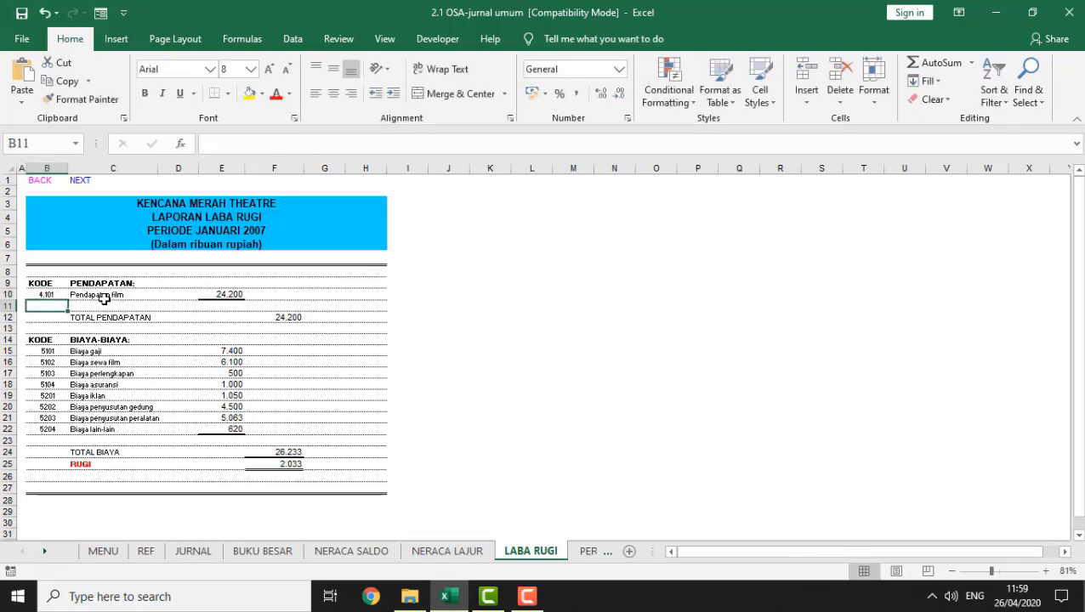
click(103, 298)
key(F2)
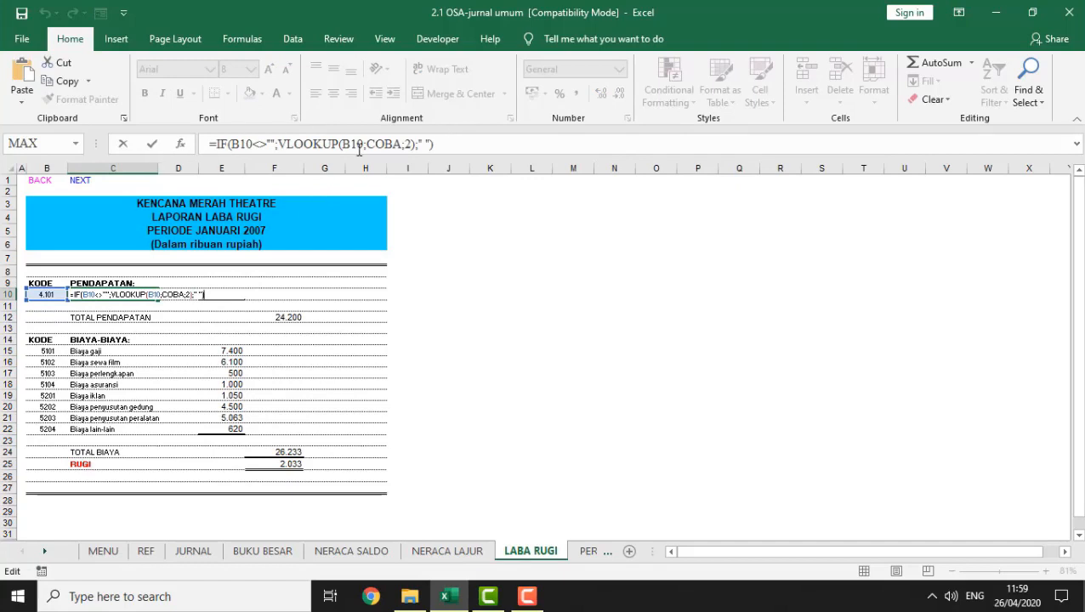
Step: Inspect the TOTAL PENDAPATAN formula in F12 and the revenue and expense amount formulas in E10, E15 and E17
click(284, 314)
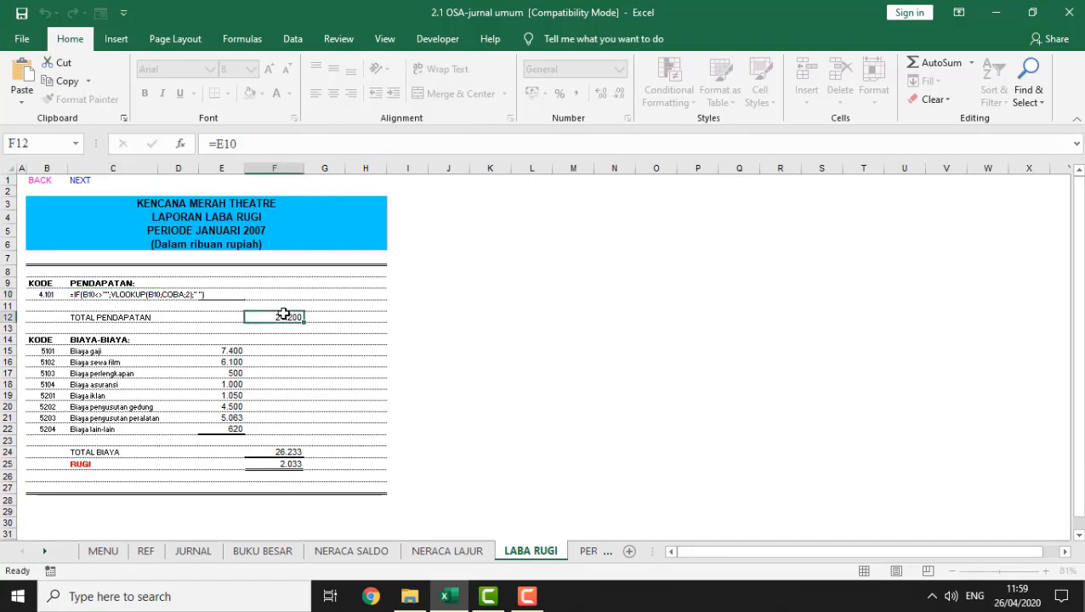
click(224, 296)
click(230, 352)
click(233, 374)
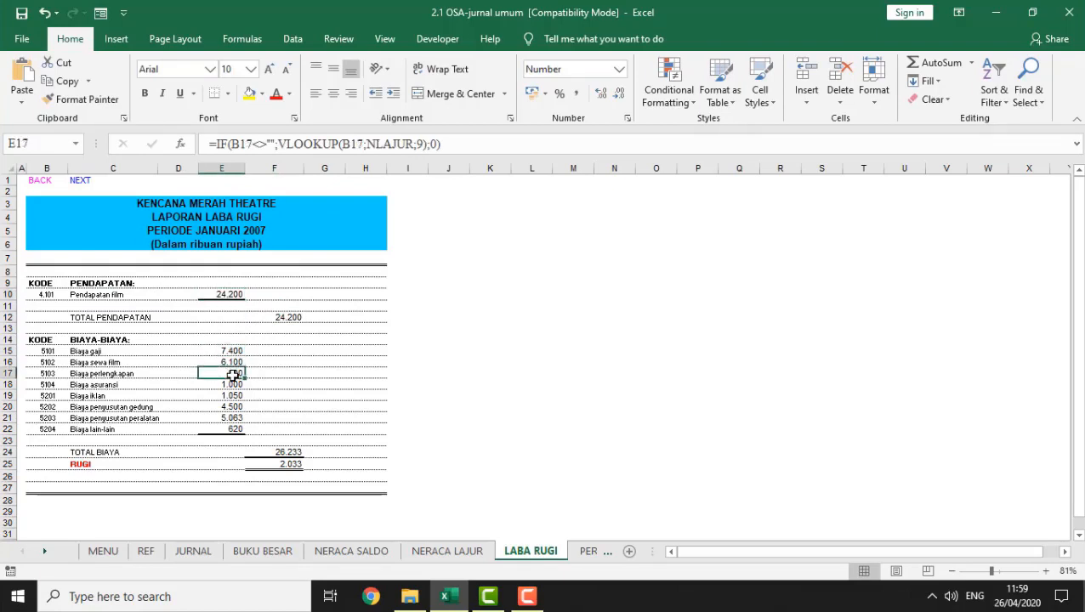
double_click(232, 374)
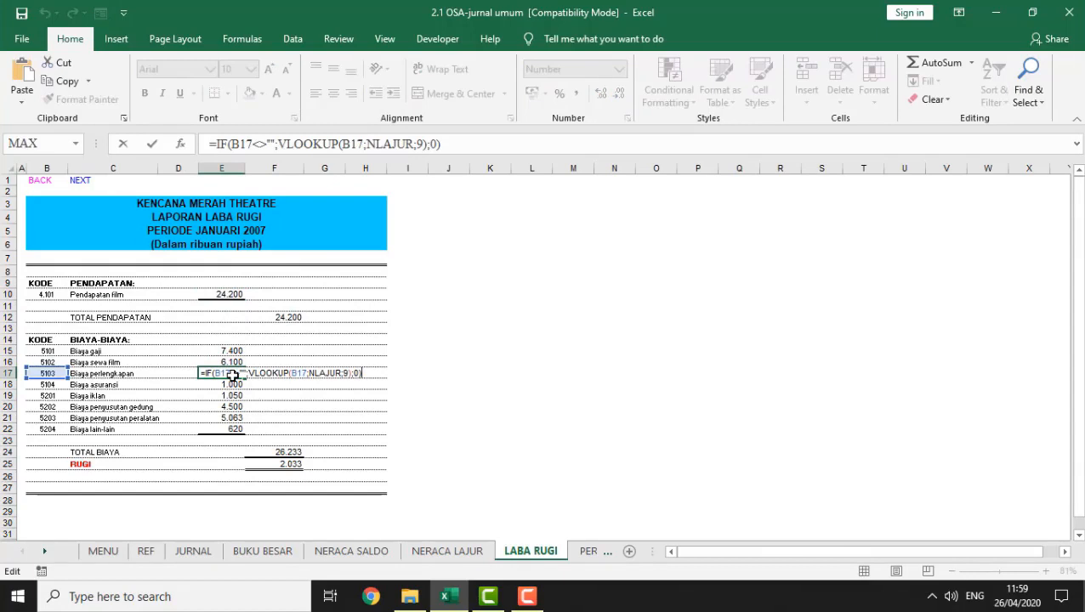
key(Return)
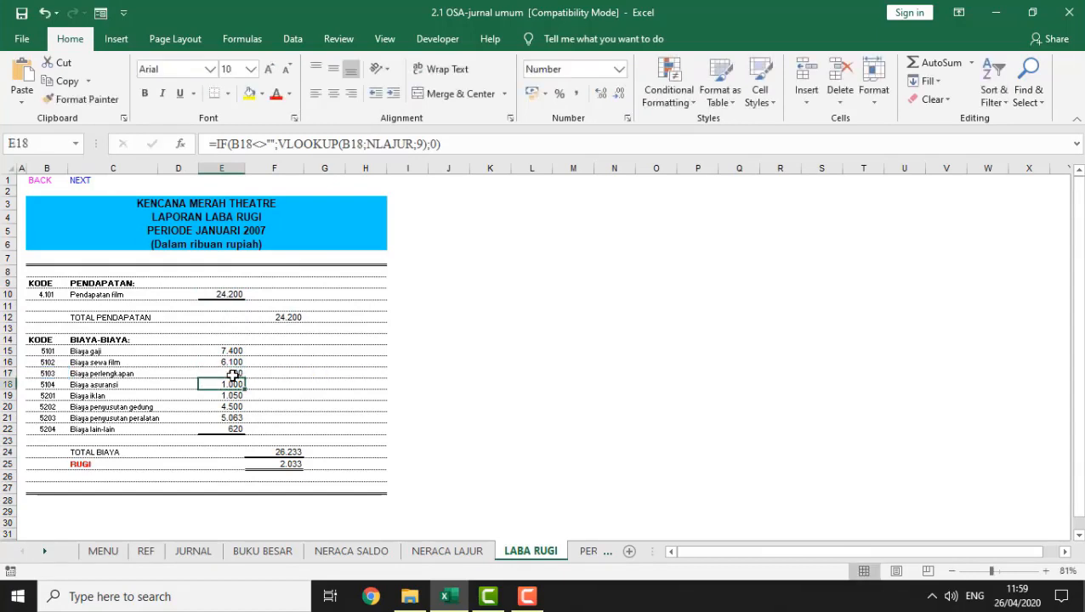
Step: Examine the IF formula in C25 that labels the result as LABA or RUGI
click(79, 466)
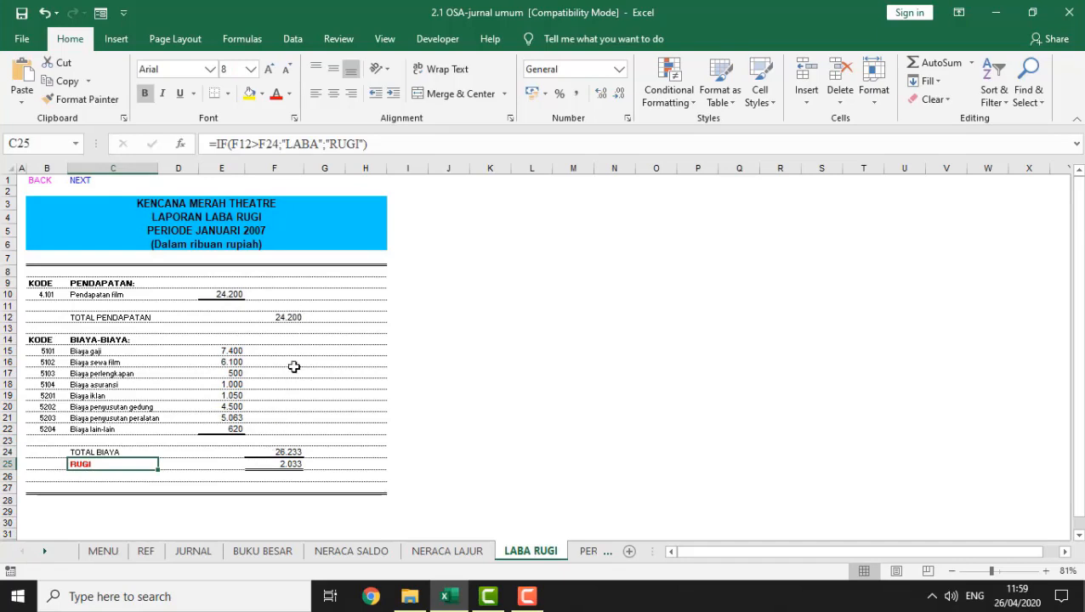
click(83, 479)
click(81, 462)
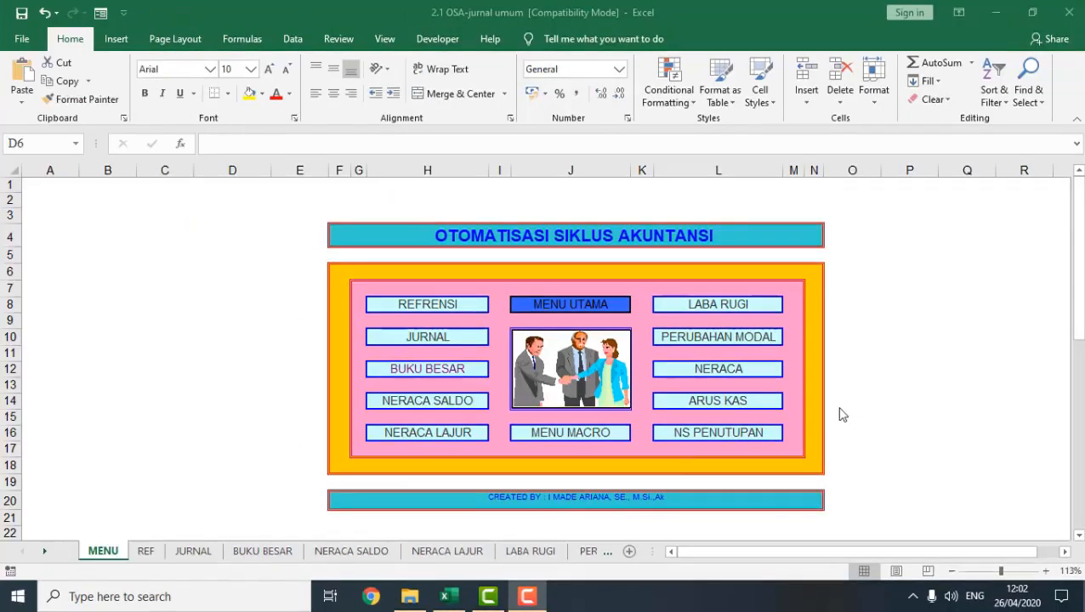
Step: View the PERUBAHAN MODAL report from the main menu and return to the menu
click(735, 343)
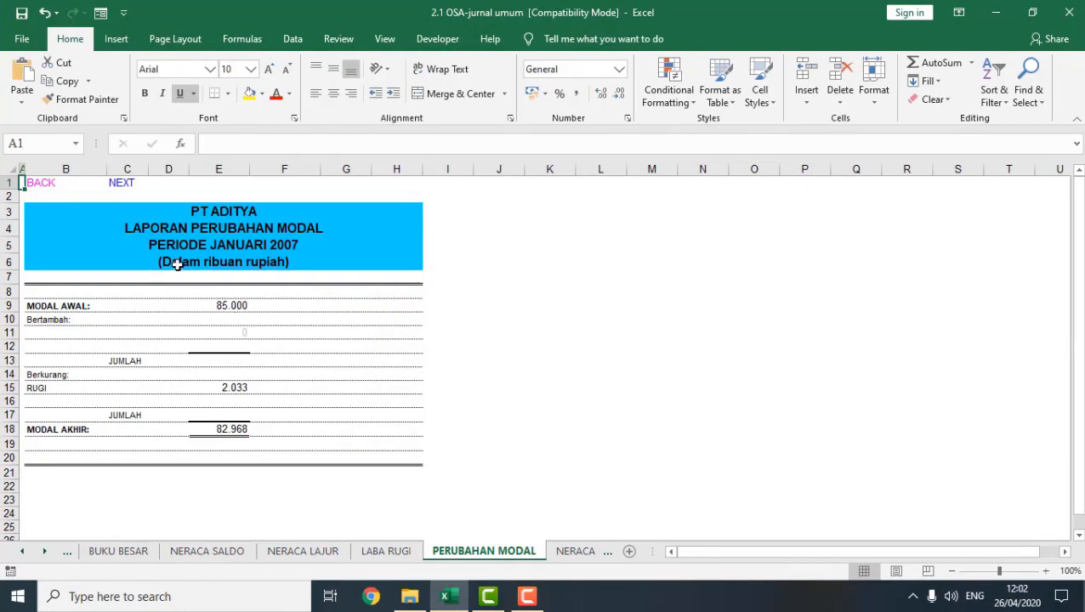
click(42, 189)
click(43, 189)
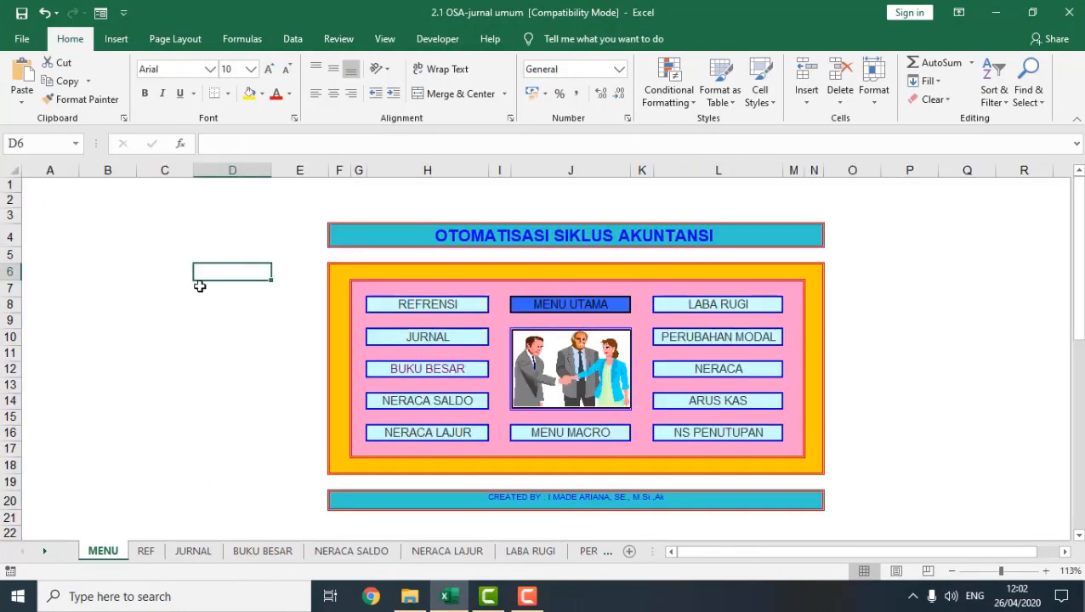
Step: Open the NERACA sheet from the main menu and inspect the Kas account code formula in B9
click(722, 369)
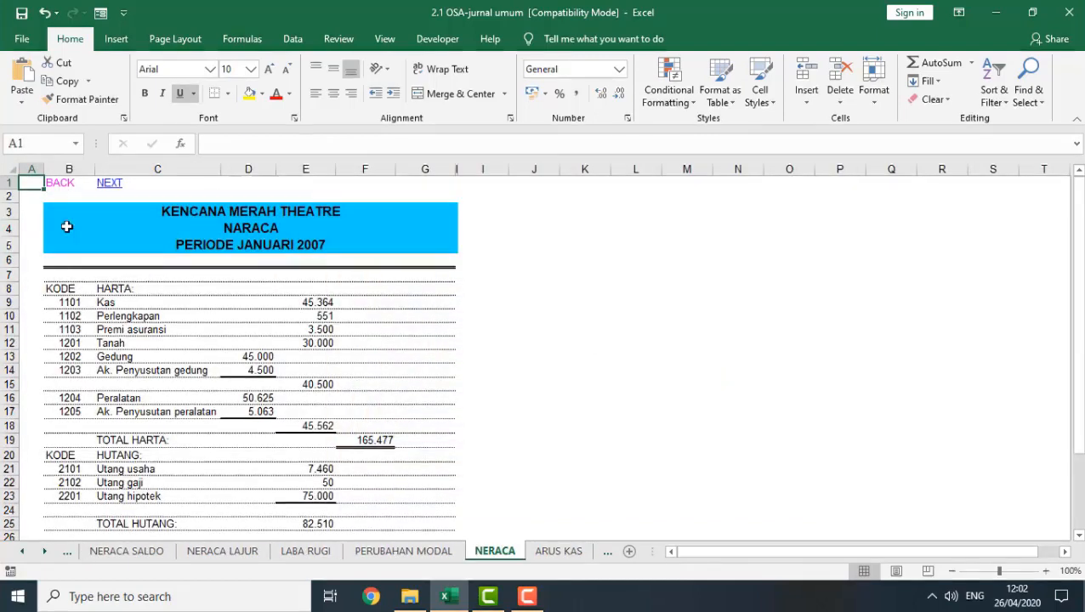
click(81, 307)
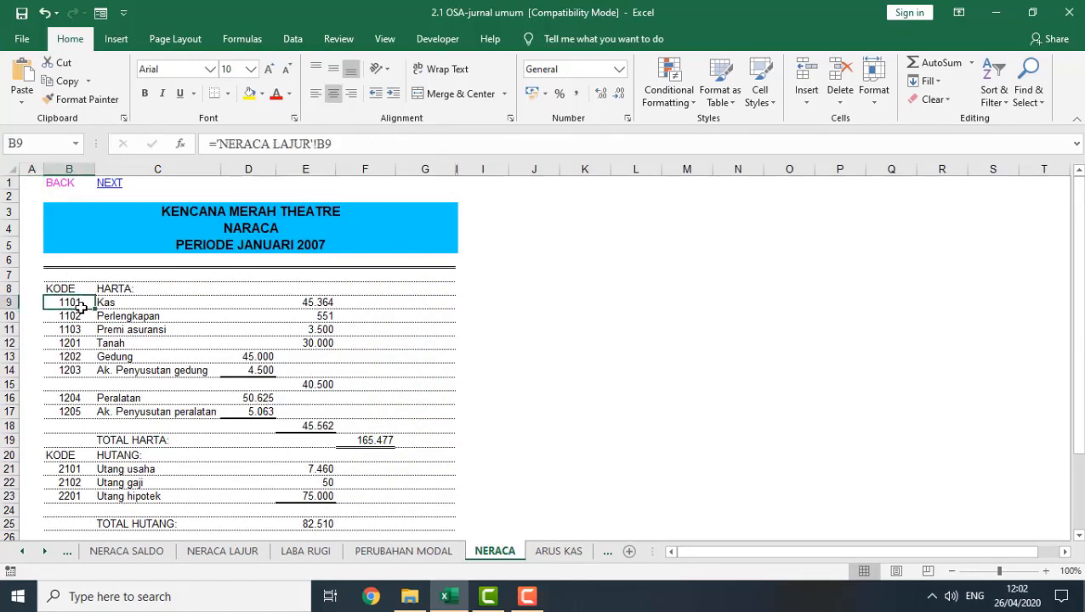
double_click(81, 307)
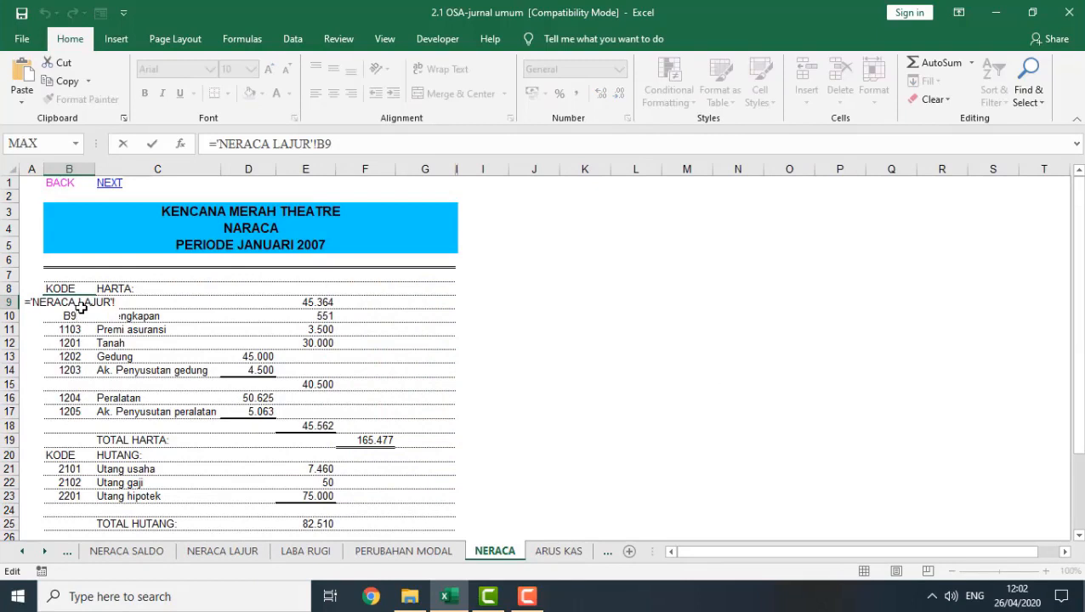
Step: Examine the VLOOKUP formulas for the Kas account name in C9 and its amount in E9
click(151, 311)
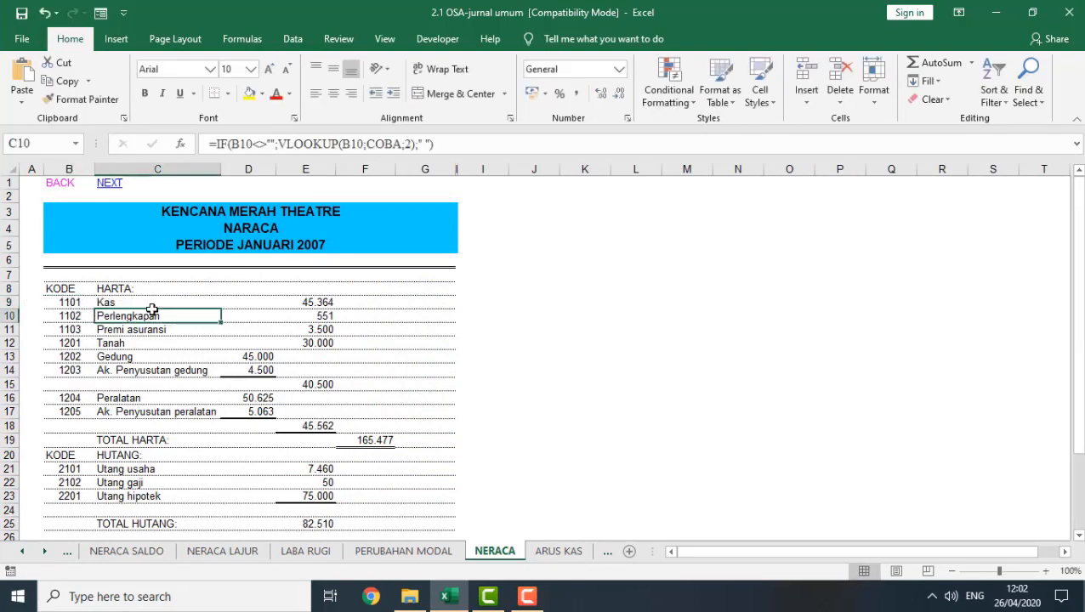
key(Up)
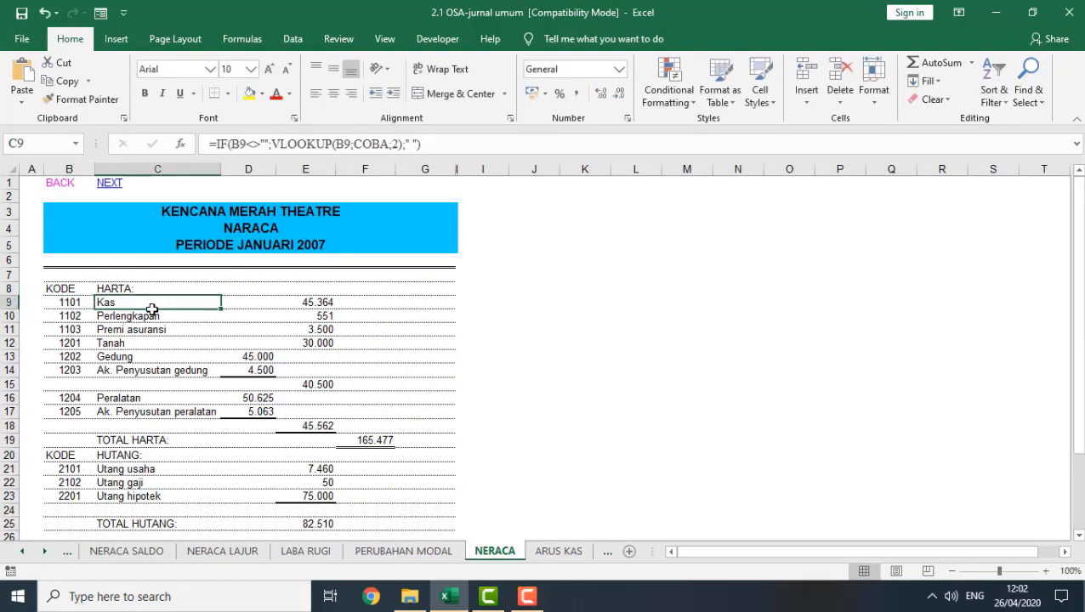
key(F2)
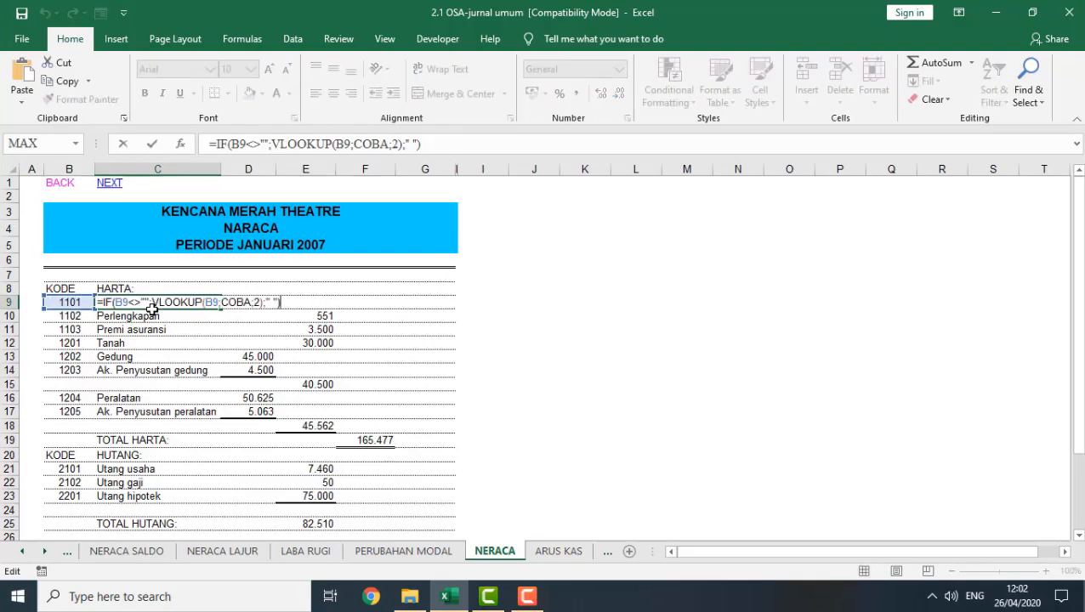
click(151, 310)
click(322, 301)
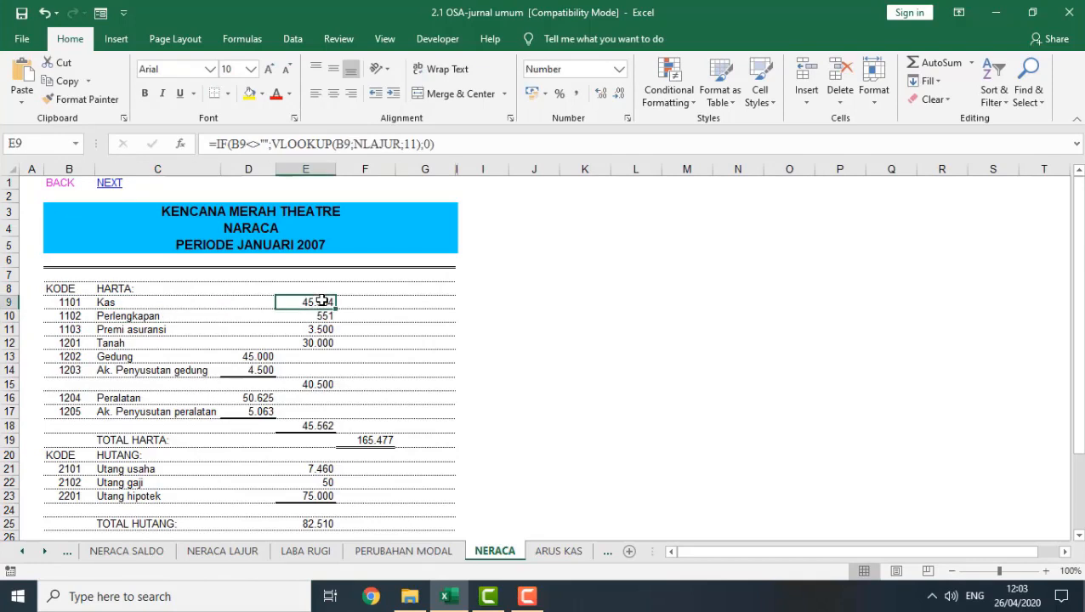
Step: Examine the VLOOKUP amount formulas for Perlengkapan, Premi asuransi and Tanah in E10:E12 and for Utang usaha and Utang gaji in E21:E22
click(322, 314)
click(324, 331)
click(323, 343)
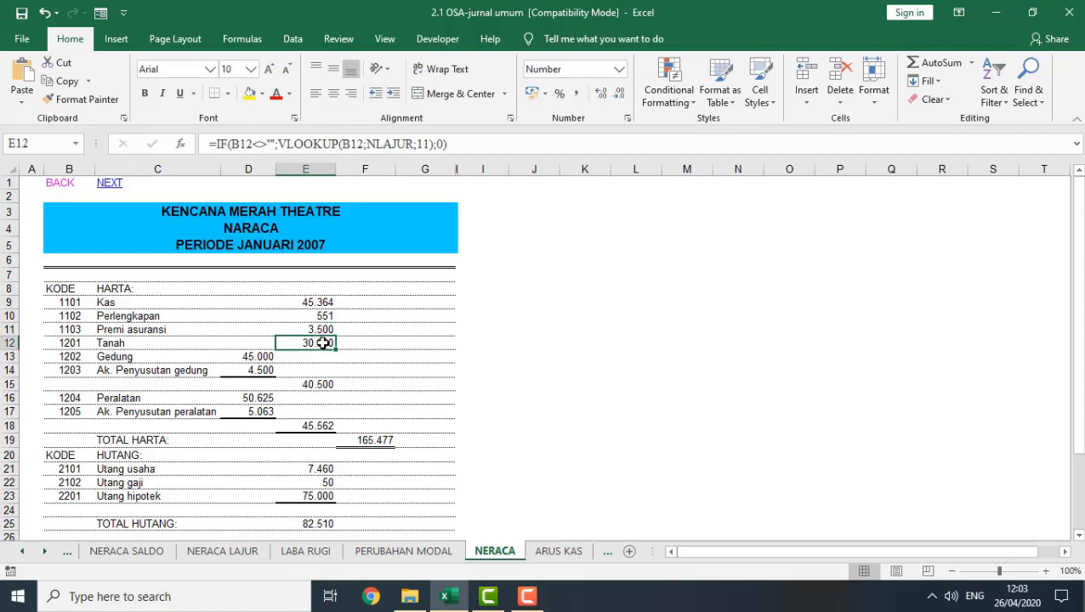
click(314, 468)
key(Down)
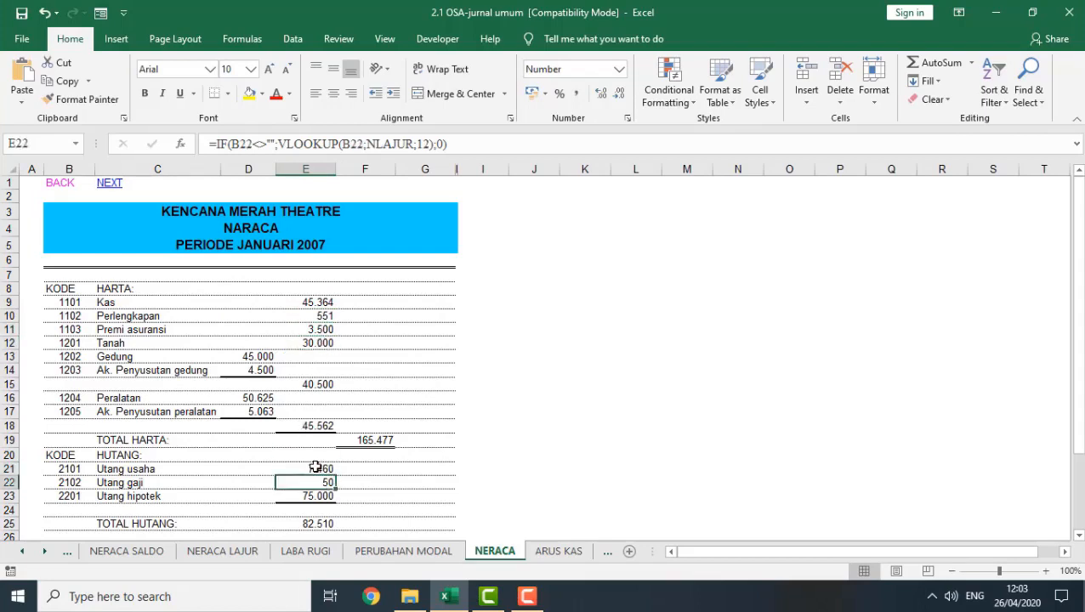
Step: Read through column E of the NERACA sheet, down past TOTAL HUTANG to the MODAL section and back up to the heading
key(Down)
key(Down)
key(Down)
key(Down)
key(Down)
key(Down)
key(Down)
key(Down)
key(Down)
key(Down)
key(Down)
key(Down)
key(Down)
key(Up)
key(Up)
key(Up)
key(Up)
key(Up)
key(Up)
key(Up)
key(Up)
key(Up)
key(Up)
key(Up)
key(Up)
key(Up)
key(Up)
key(Up)
key(Up)
key(Up)
key(Up)
key(Up)
key(Up)
key(Up)
key(Up)
key(Up)
key(Up)
key(Up)
key(Up)
key(Up)
key(Up)
key(Up)
key(Up)
key(Up)
key(Down)
key(Down)
key(Down)
key(Down)
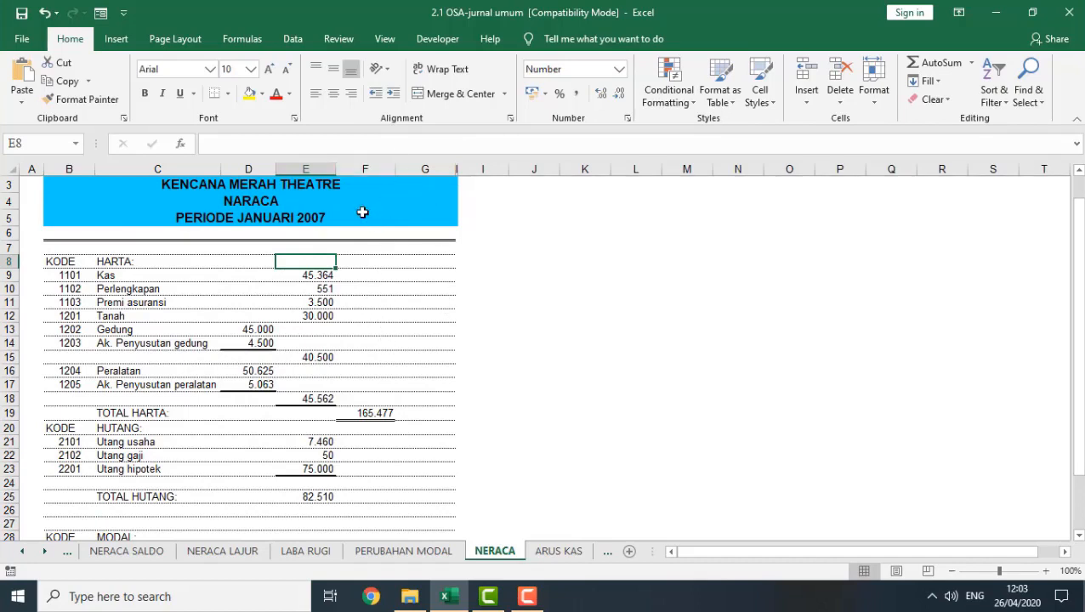
Step: Review the NERACA report from TOTAL HARTA to its end and return to the main menu
click(406, 411)
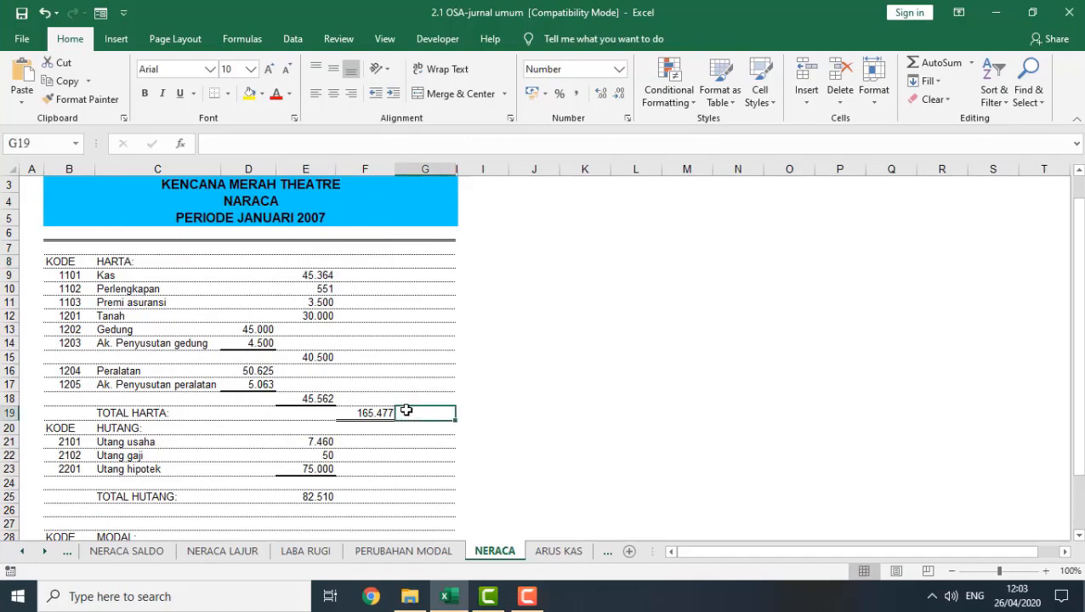
scroll(407, 410, down, 8)
scroll(407, 410, up, 9)
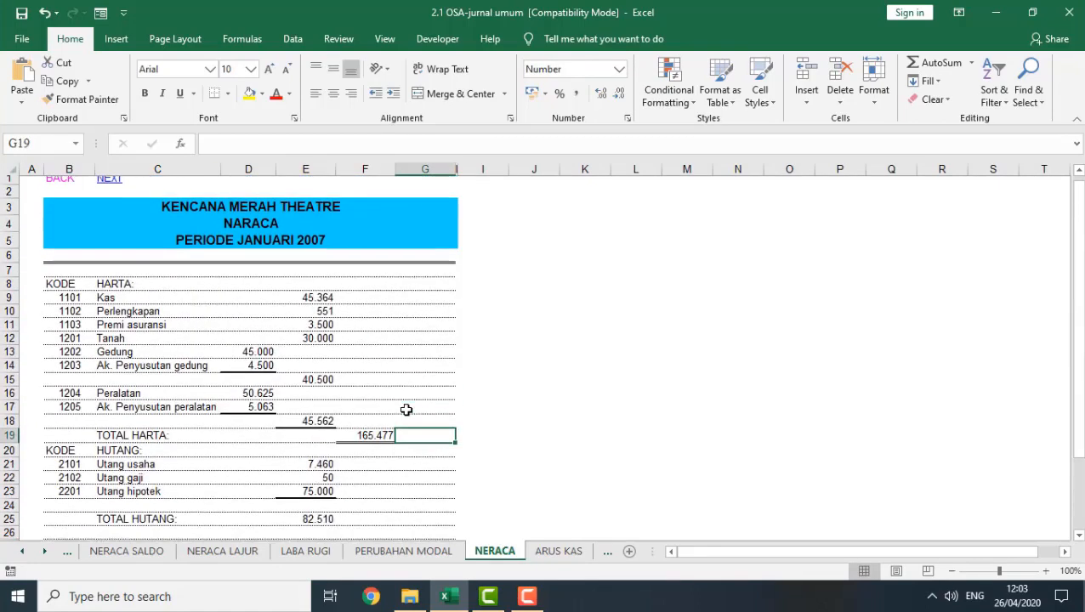
click(391, 360)
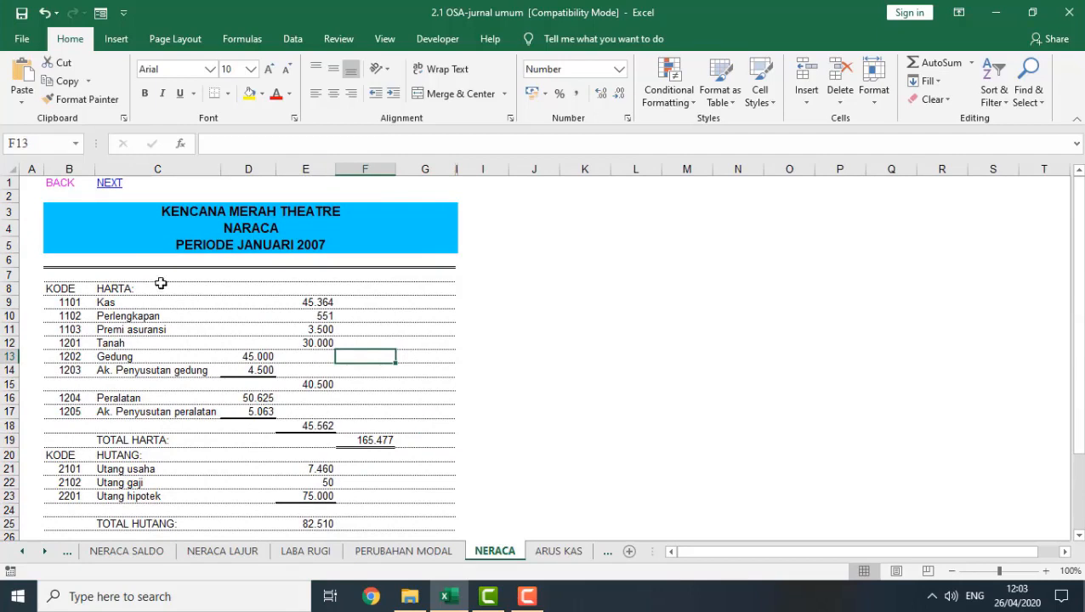
click(65, 187)
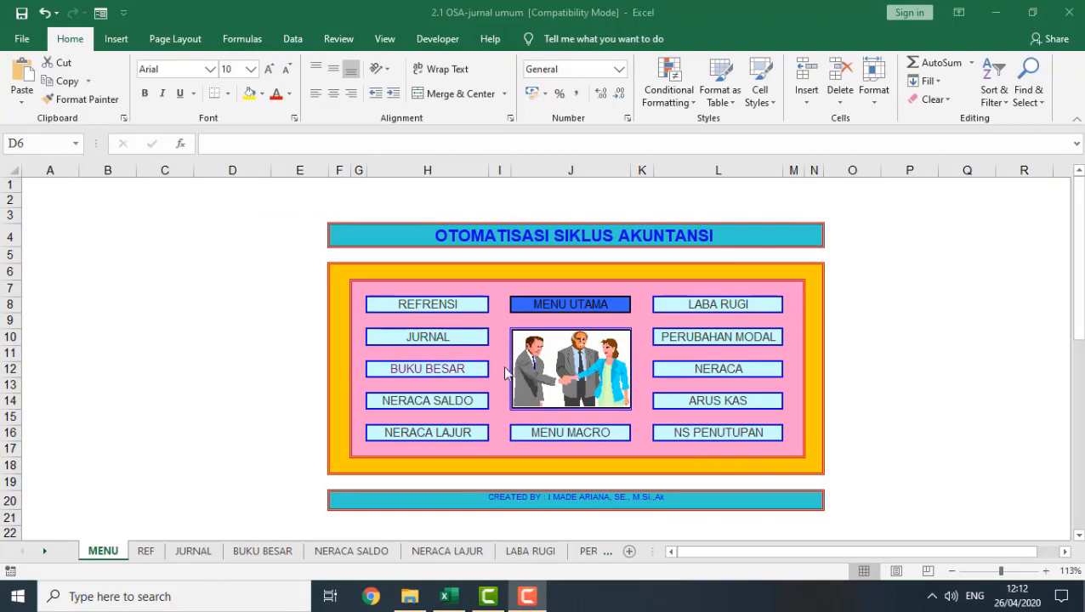
Step: Open the JURNAL sheet from the main menu and view the closing entries marked Penutup in rows 100 to 112
click(447, 338)
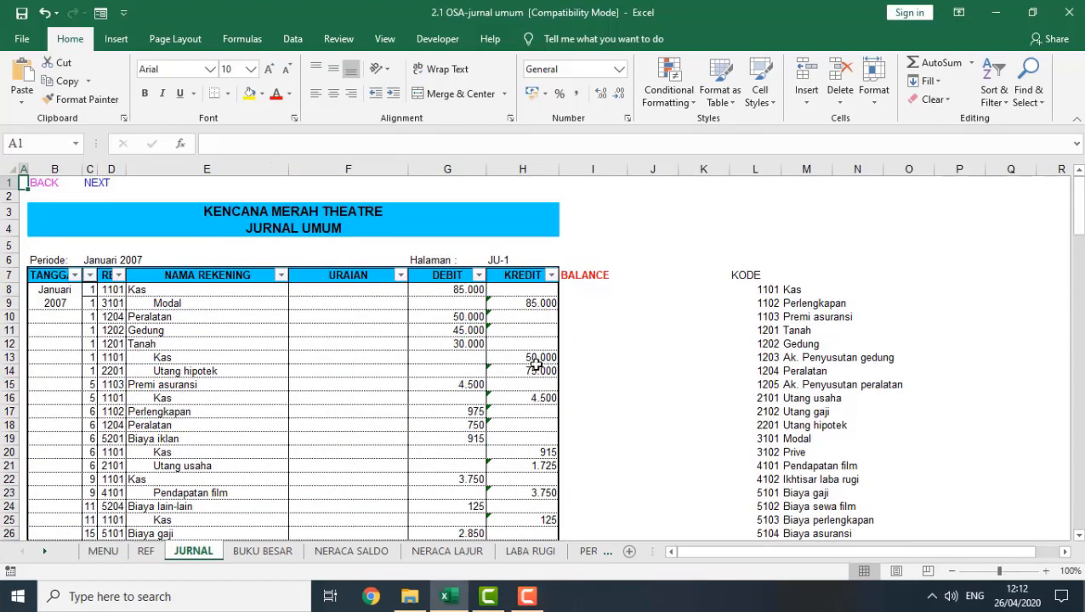
click(427, 372)
key(Page_Down)
key(Page_Down)
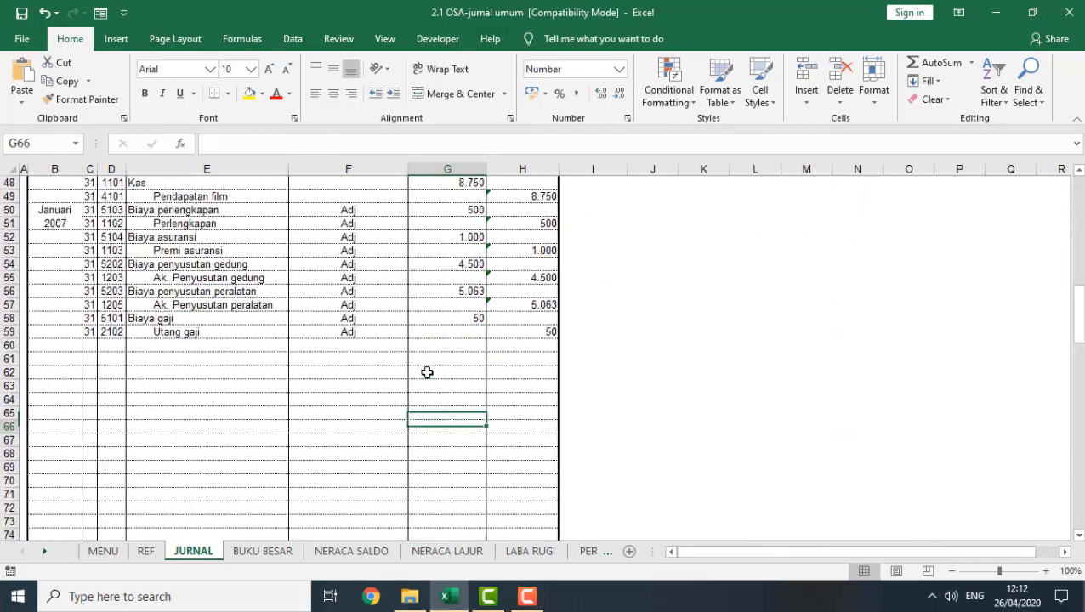
key(Page_Down)
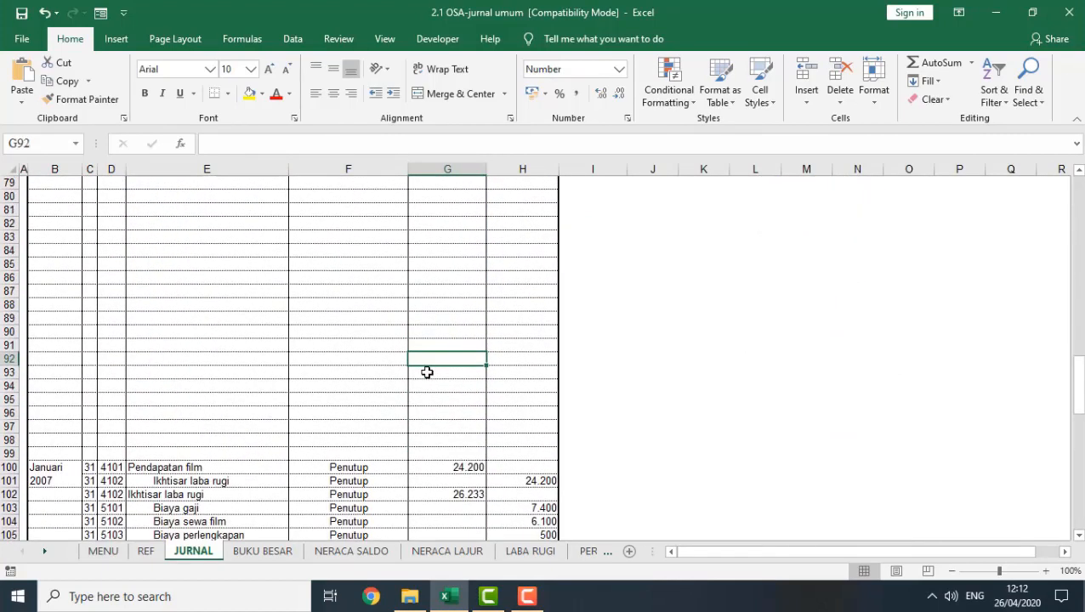
key(Page_Down)
drag(1078, 462, 1080, 433)
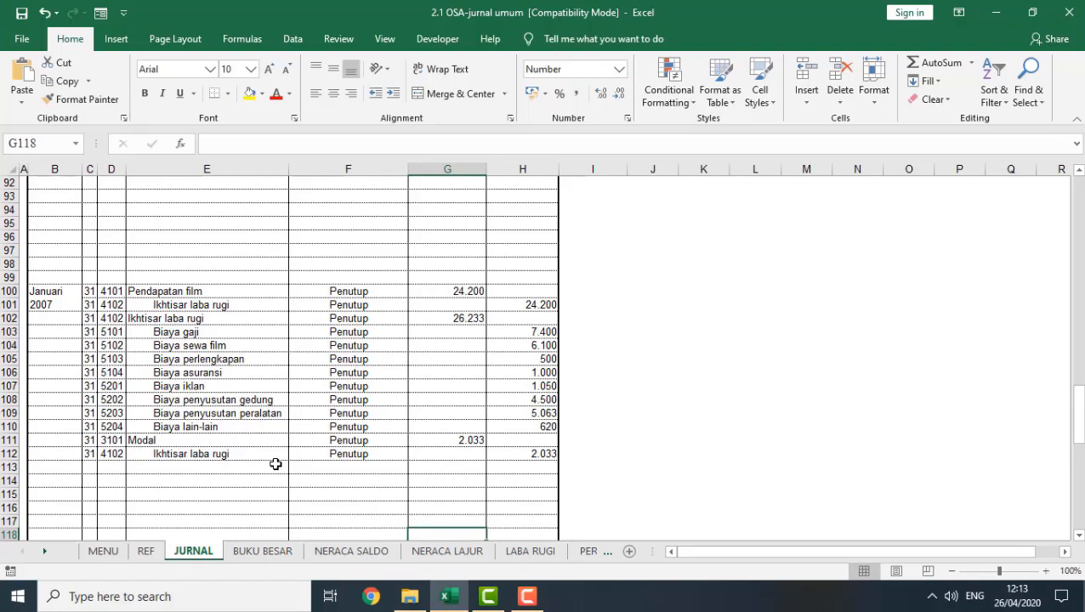
Step: Go back up column G from the Penutup entries to the general transactions around row 26 of the journal
key(Up)
key(Up)
key(Up)
key(Up)
key(Up)
key(Up)
key(Up)
key(Up)
key(Up)
key(Up)
key(Up)
key(Up)
key(Up)
key(Up)
key(Up)
key(Up)
key(Up)
key(Up)
key(Up)
key(Up)
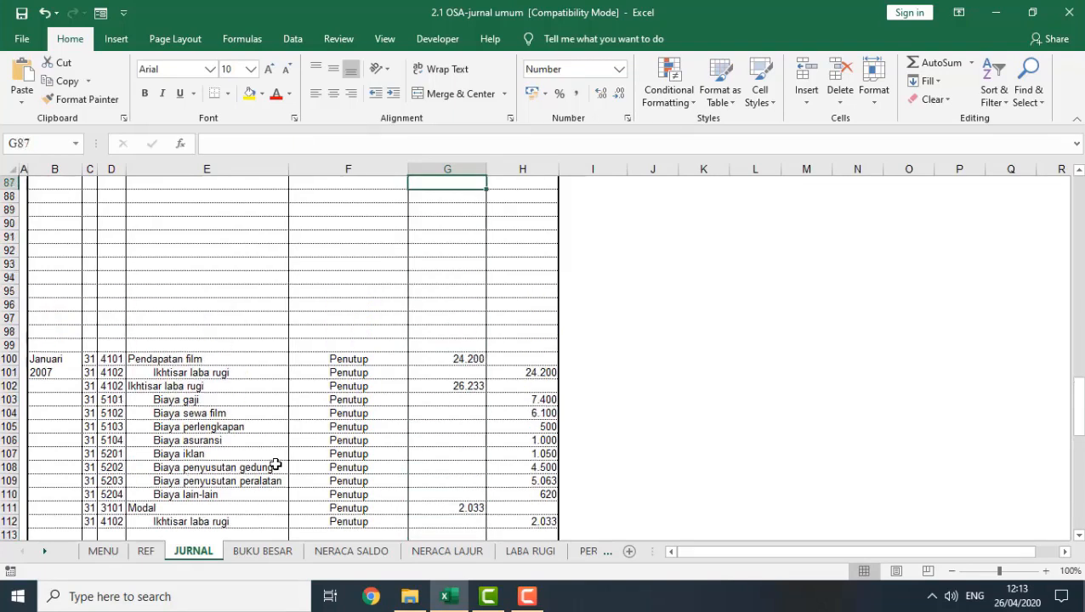
key(Up)
key(Up)
key(Up)
key(Up)
key(Up)
key(Up)
key(Up)
key(Up)
key(Up)
key(Up)
key(Up)
key(Up)
key(Up)
key(Up)
key(Up)
key(Up)
key(Up)
key(Up)
key(Up)
key(Up)
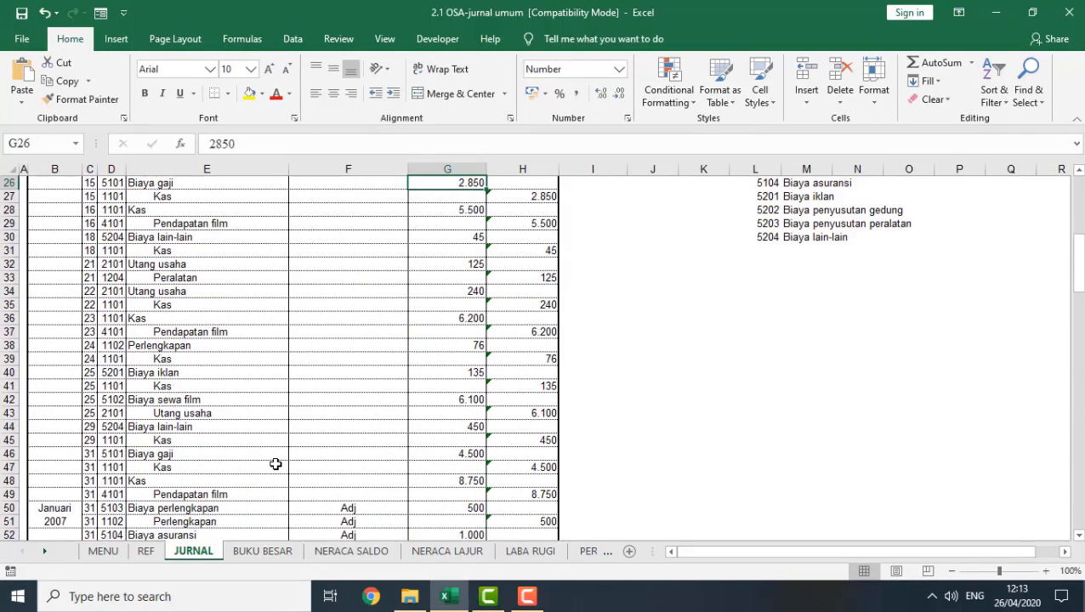
Step: Review the January transactions down to the adjusting entries marked Adj, ending at the Utang gaji entry in row 59
key(Down)
key(Down)
key(Down)
key(Down)
key(Down)
key(Down)
key(Down)
key(Down)
key(Down)
key(Down)
key(Down)
key(Down)
key(Down)
key(Down)
key(Down)
key(Down)
key(Down)
key(Down)
key(Down)
key(Down)
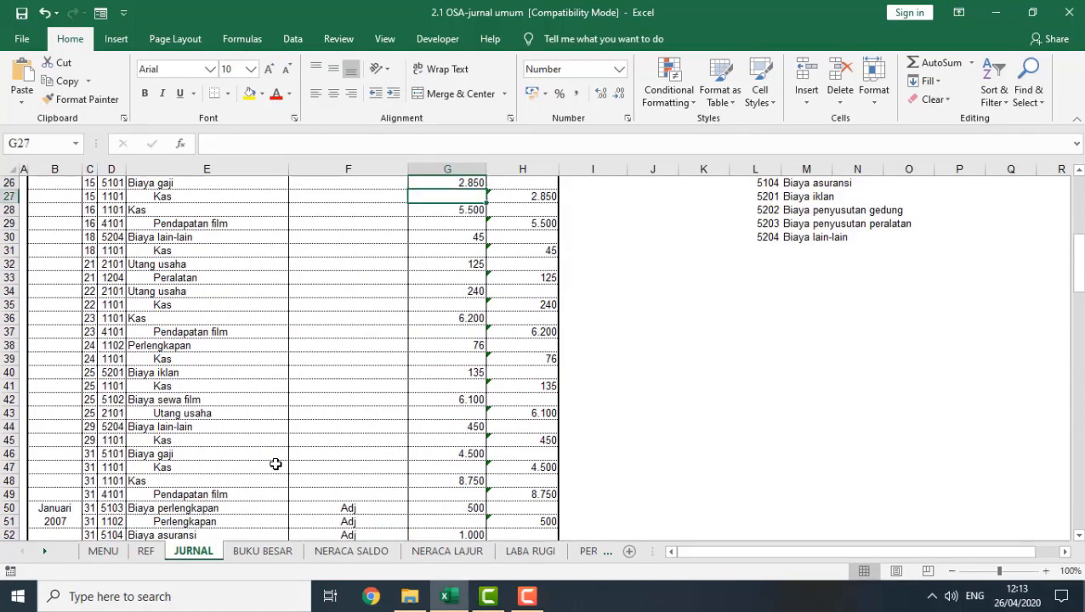
key(Down)
key(Down)
key(Down)
key(Down)
key(Down)
key(Down)
key(Down)
key(Down)
key(Down)
key(Down)
key(Down)
key(Down)
key(Down)
key(Down)
key(Down)
key(Down)
key(Down)
key(Down)
key(Down)
key(Down)
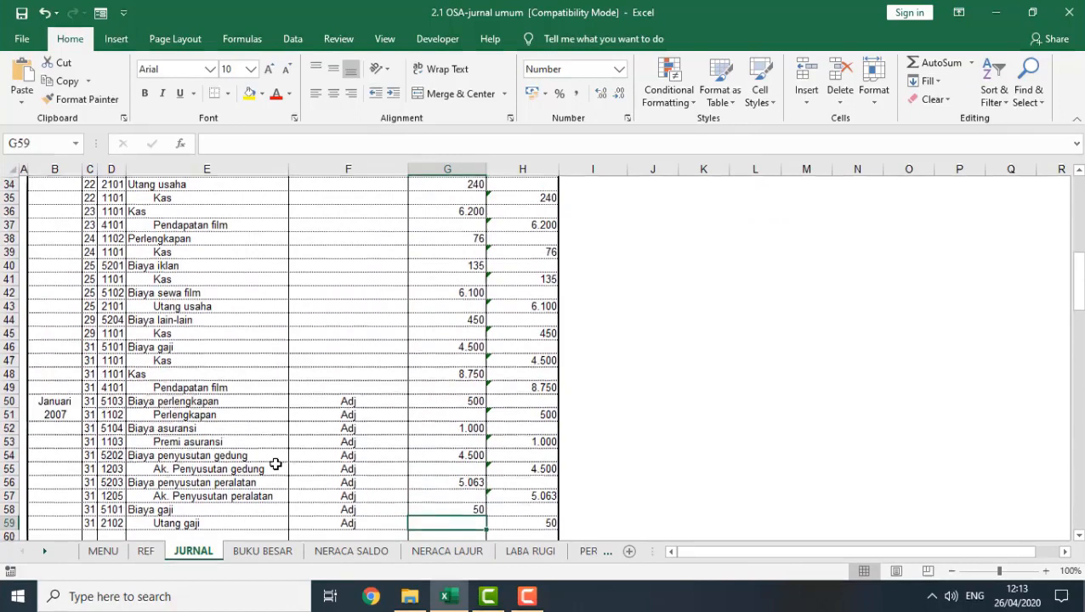
Step: Go down the journal to the closing entries in rows 100 to 112 and inspect the Penutup labels in F101 and F100
key(Down)
key(Down)
key(Down)
key(Down)
key(Down)
key(Down)
key(Down)
key(Down)
key(Down)
key(Down)
key(Down)
key(Down)
key(Down)
key(Down)
key(Down)
key(Down)
key(Down)
key(Down)
key(Down)
key(Down)
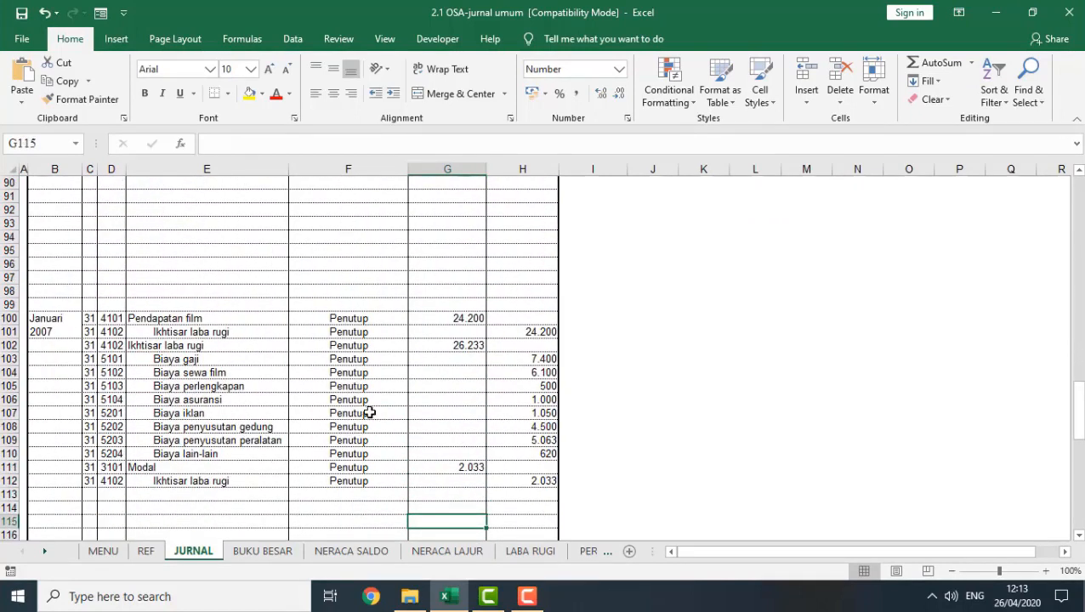
click(351, 330)
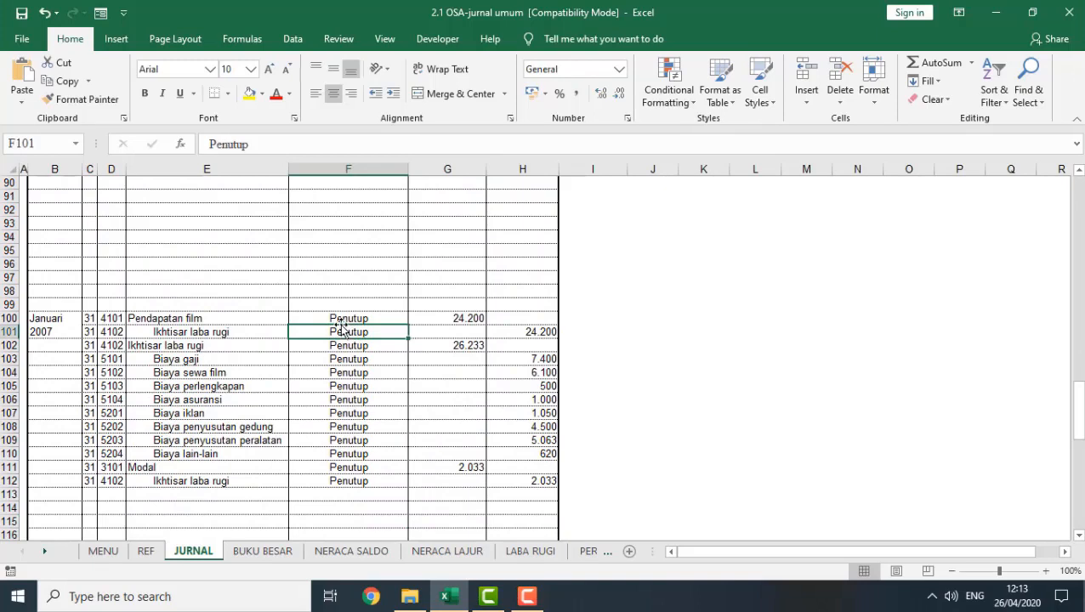
click(343, 319)
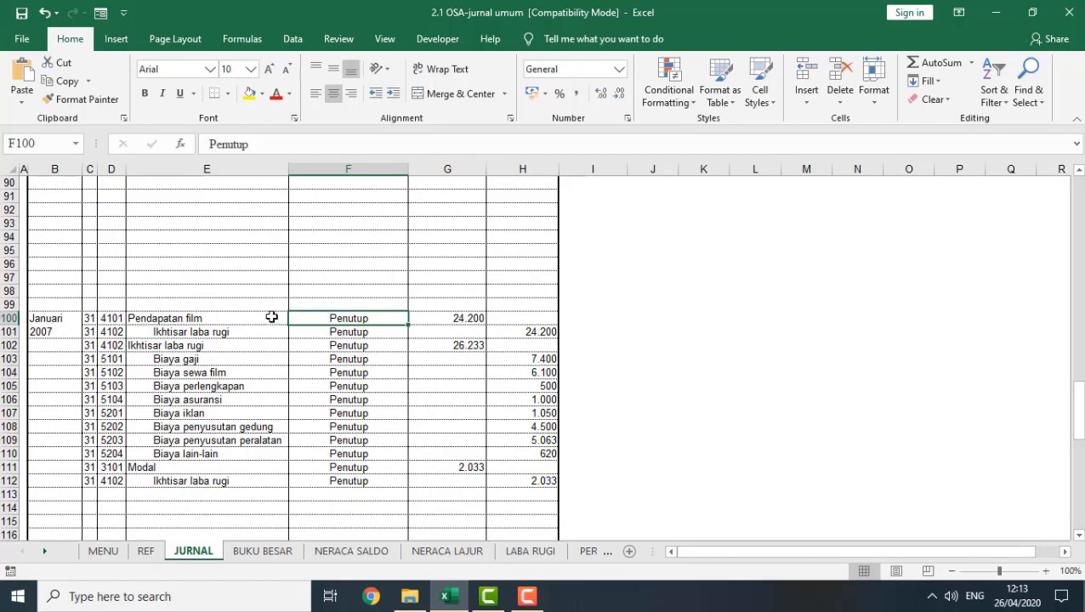
Step: Go back up to the top of the JURNAL UMUM sheet and return to the main menu
click(223, 333)
scroll(222, 333, up, 9)
click(221, 334)
scroll(221, 334, up, 17)
click(221, 333)
scroll(222, 333, up, 4)
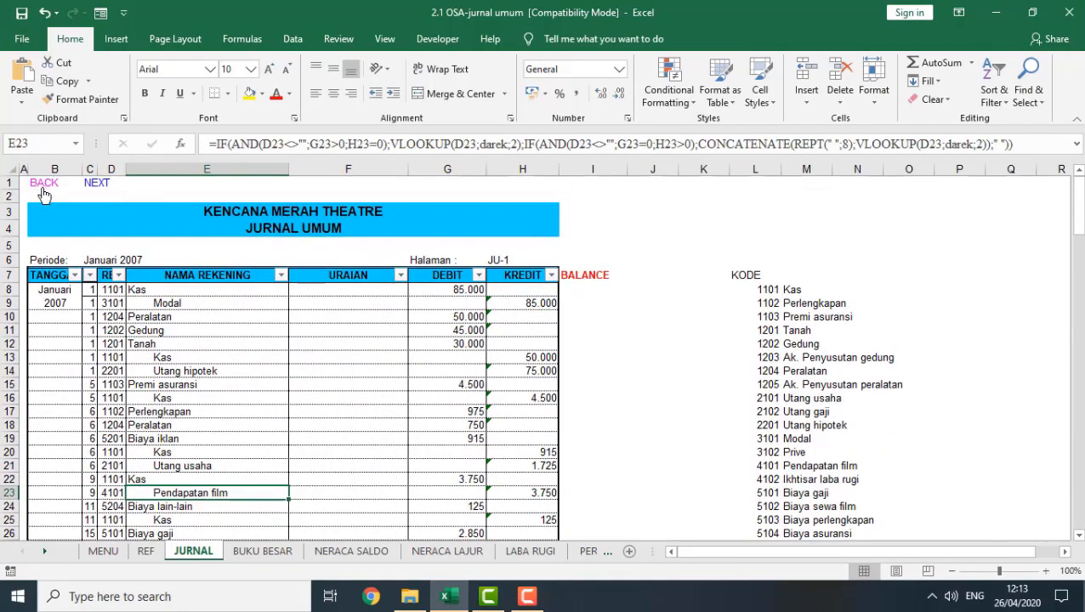
click(43, 184)
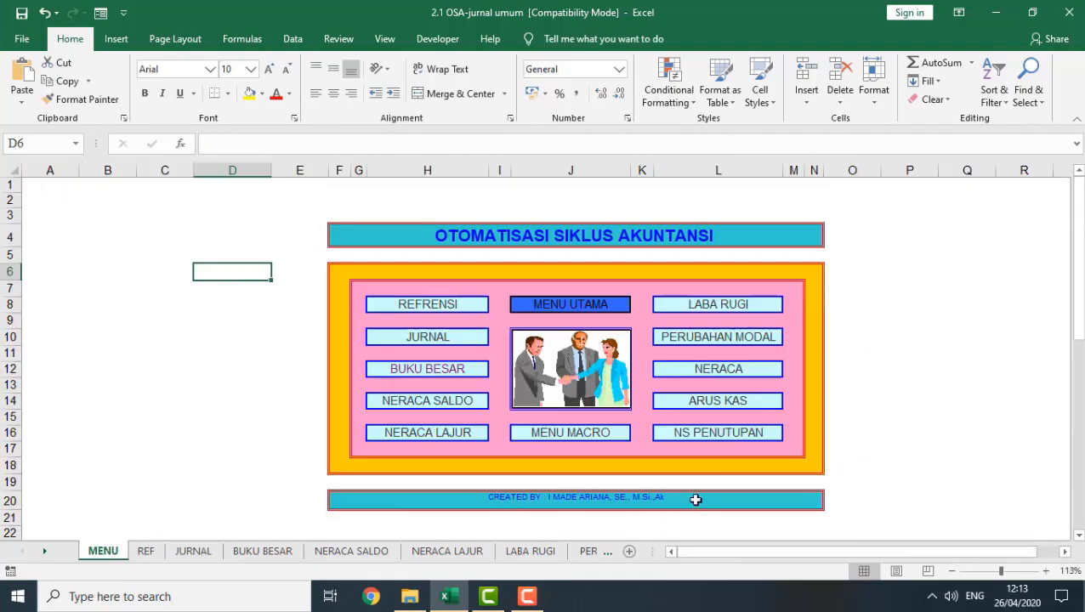
Step: Open the NS PENUTUPAN report from the main menu and examine the Kas row's account code and name formulas in B8 and C8
click(711, 439)
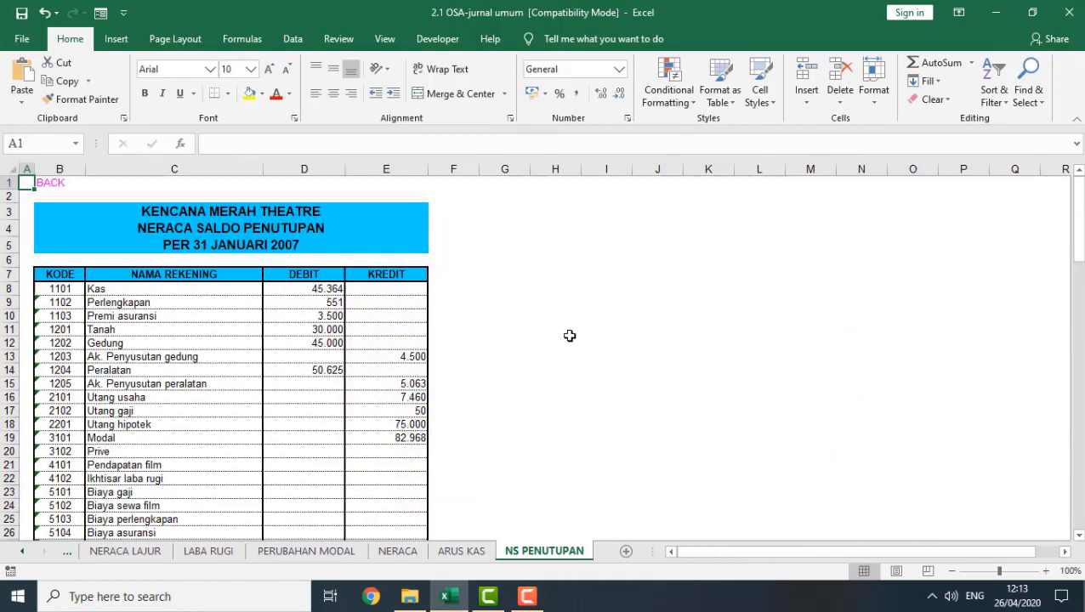
click(64, 288)
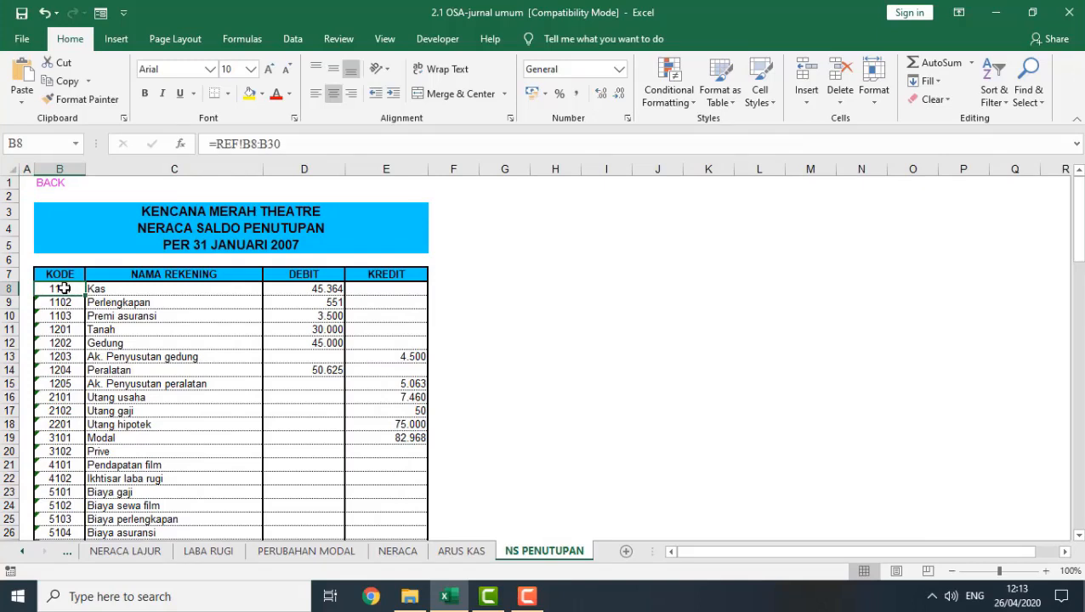
key(Right)
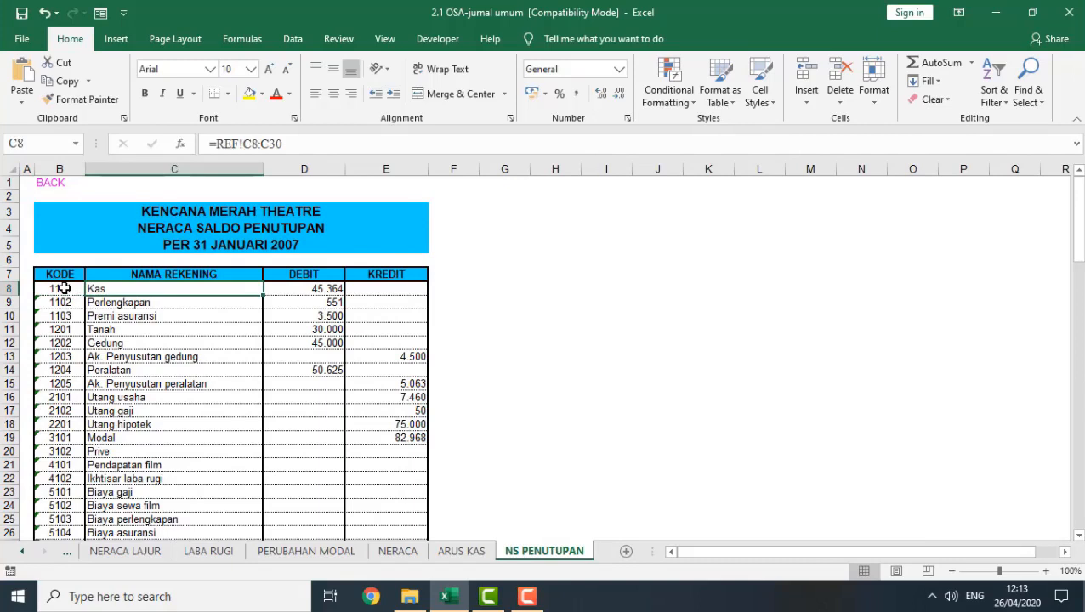
click(59, 291)
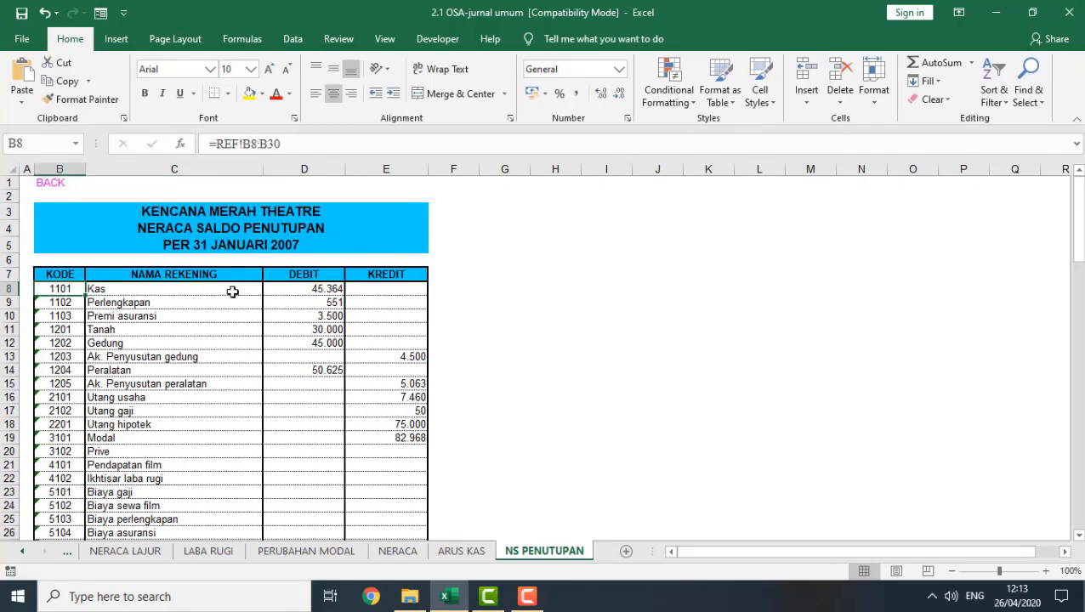
Step: Compare the Kas row's debit and credit formulas and examine the full IF/SUMIF formula in D8
click(321, 291)
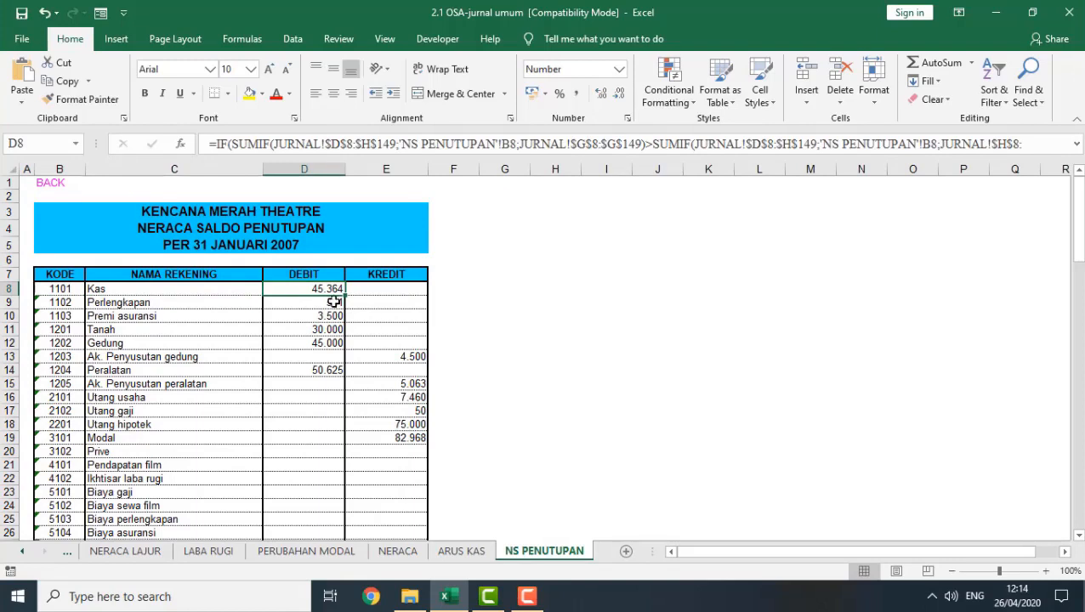
click(386, 291)
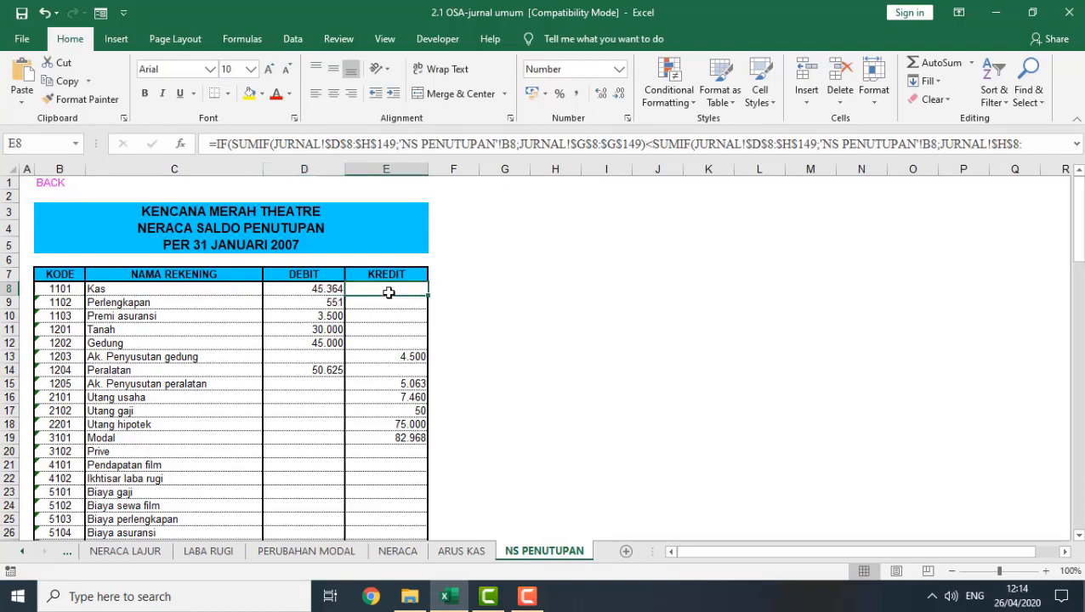
click(320, 288)
click(369, 291)
click(323, 291)
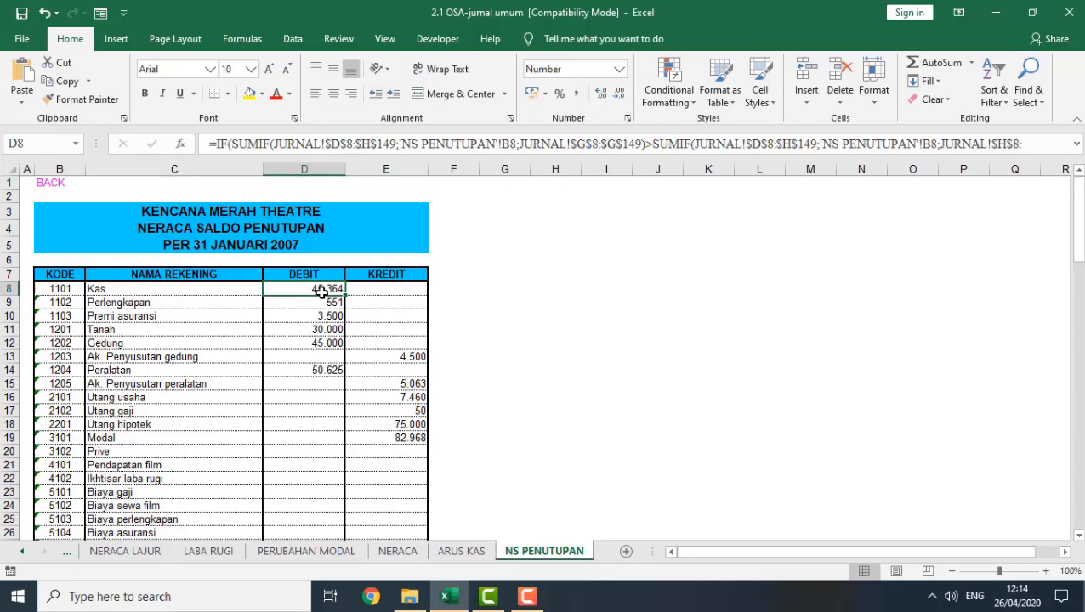
double_click(322, 291)
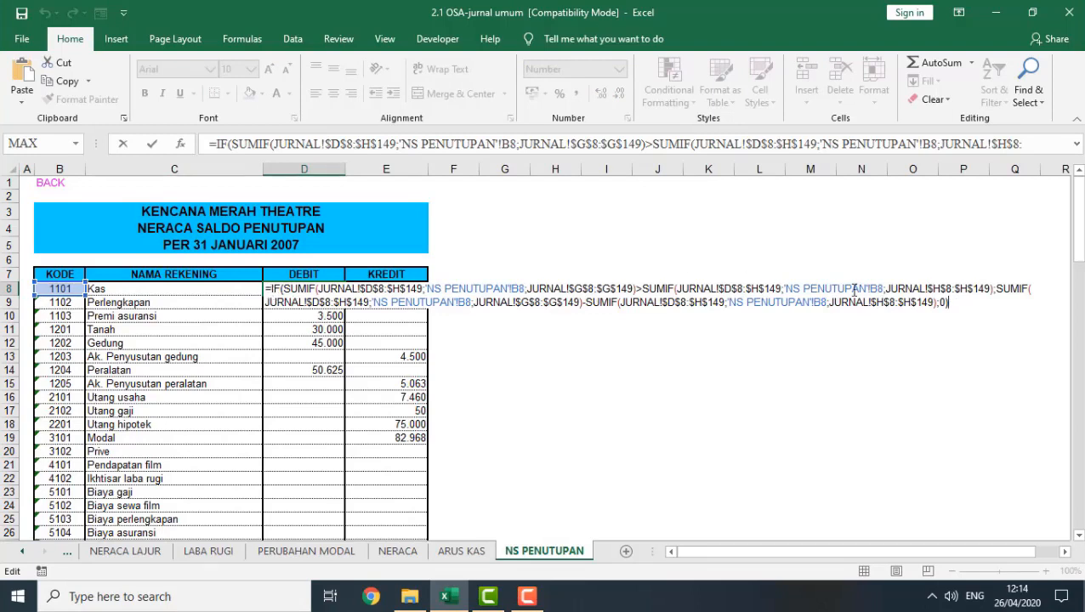
click(964, 304)
key(Return)
click(297, 289)
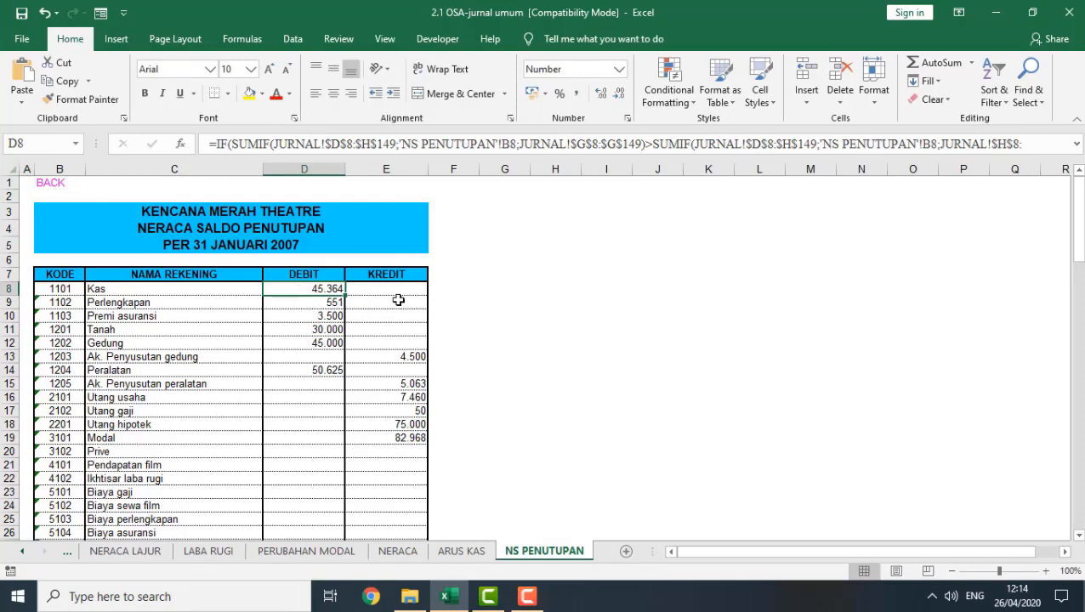
Step: Examine the full KREDIT formulas for Kas in E8 and Ak. Penyusutan gedung in E13
click(395, 292)
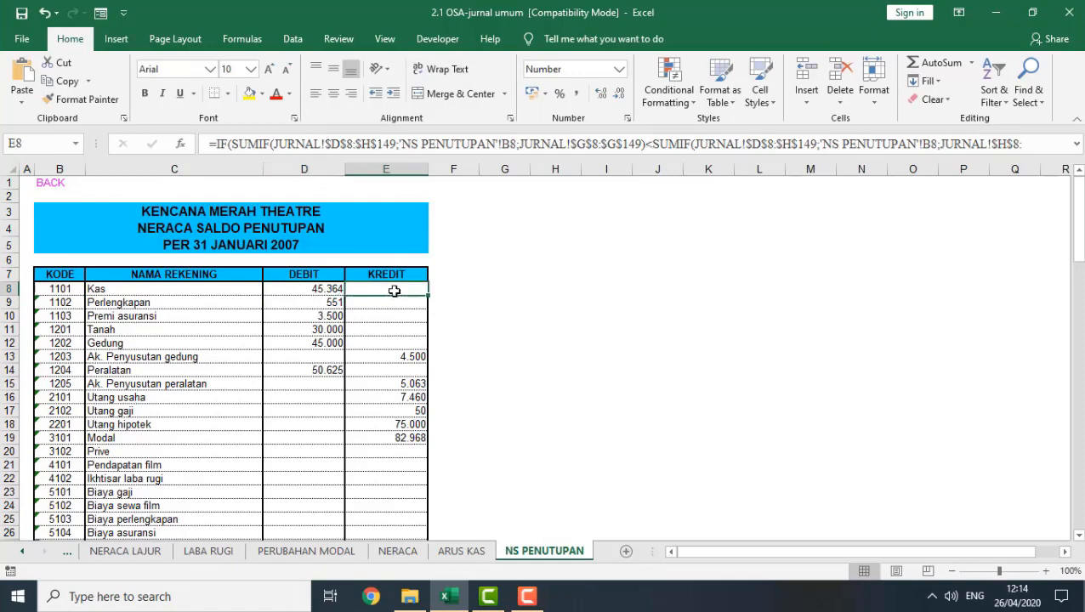
double_click(395, 292)
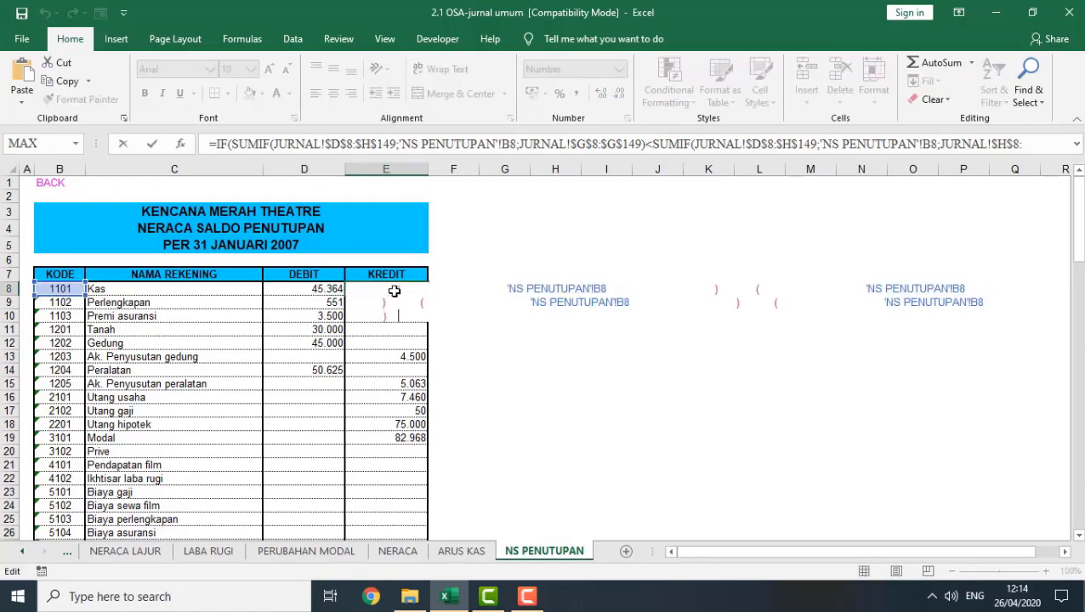
key(Return)
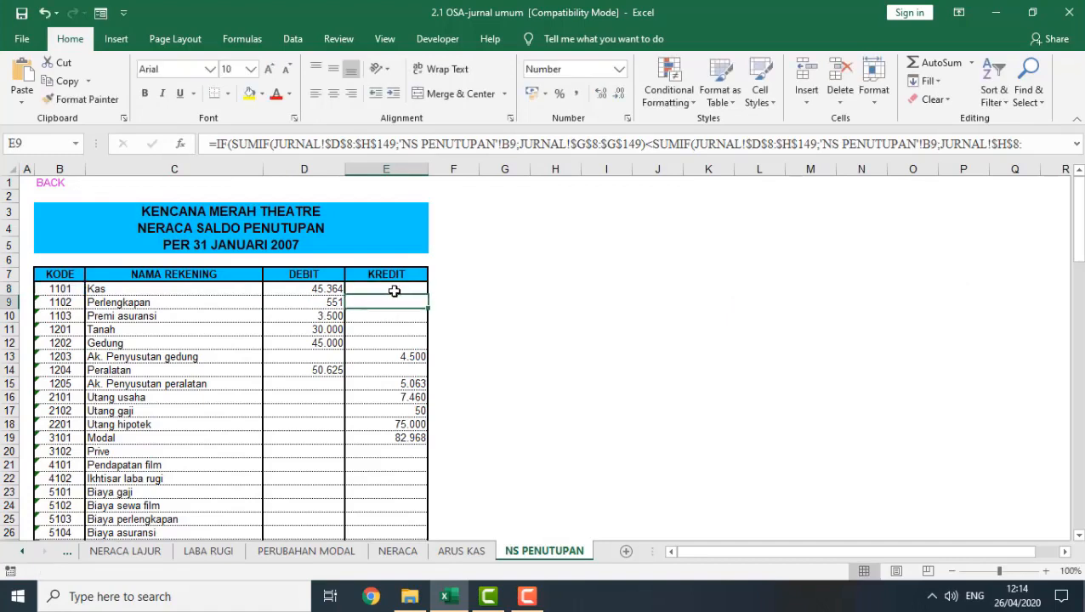
click(414, 358)
double_click(415, 358)
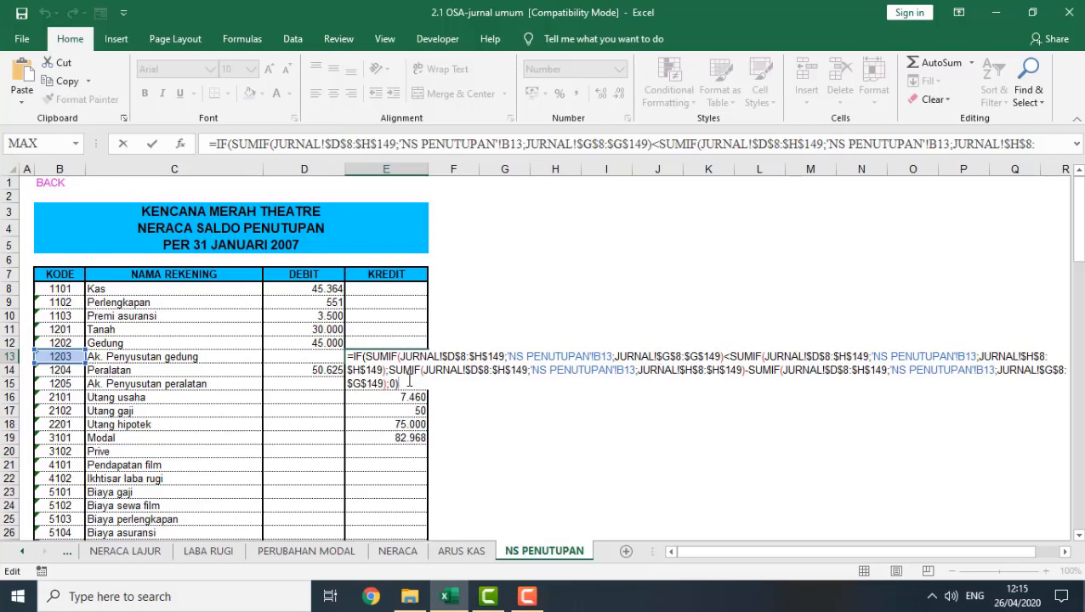
key(Return)
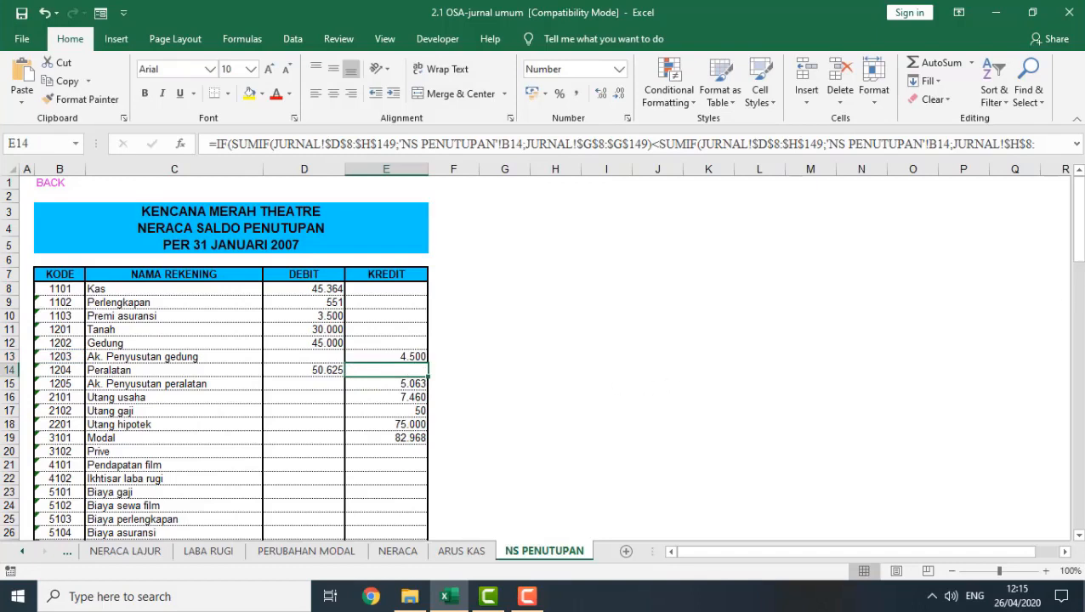
Step: Examine the JUMLAH formulas of the DEBIT and KREDIT columns in row 31
drag(1080, 230, 1081, 264)
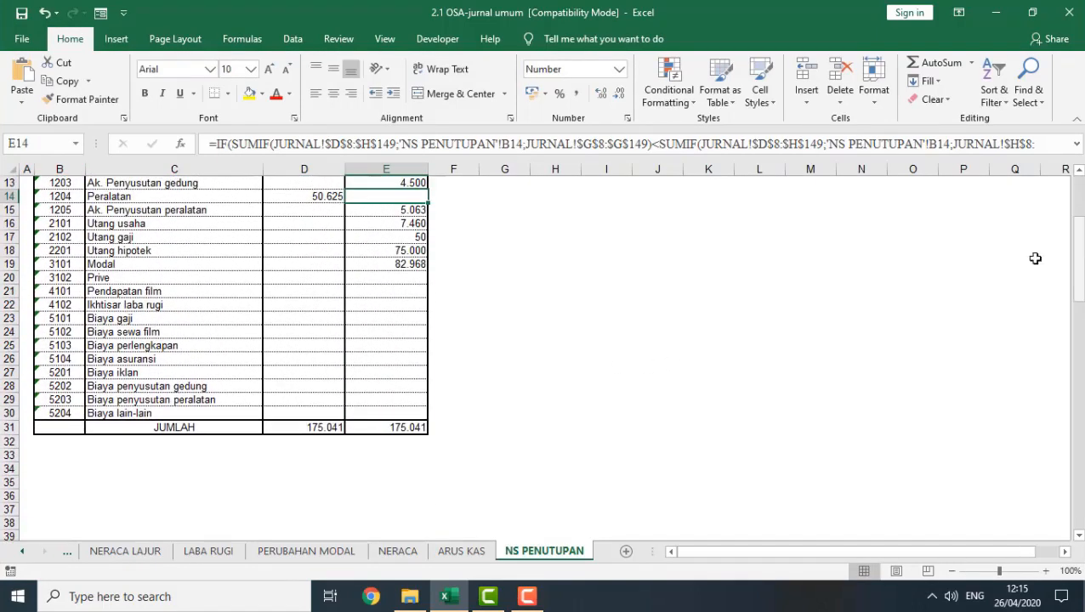
click(337, 427)
click(392, 428)
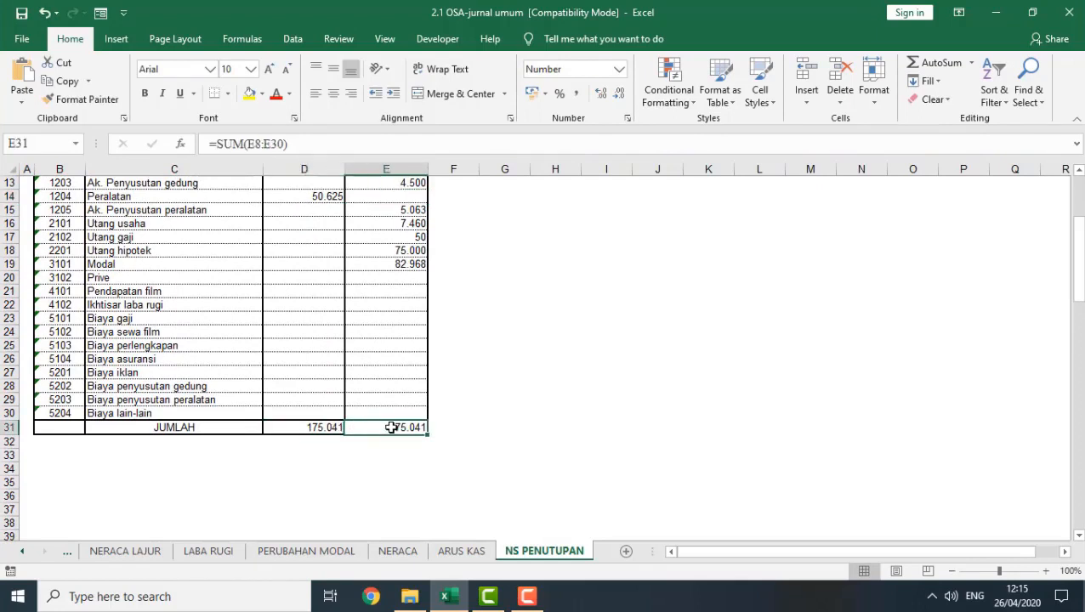
Step: Go back up the KREDIT column of the closing trial balance from the JUMLAH row
key(Up)
key(Up)
key(Up)
key(Up)
key(Up)
key(Up)
key(Up)
key(Up)
key(Up)
key(Up)
key(Up)
key(Up)
key(Up)
key(Up)
key(Up)
key(Up)
key(Up)
key(Up)
key(Up)
key(Up)
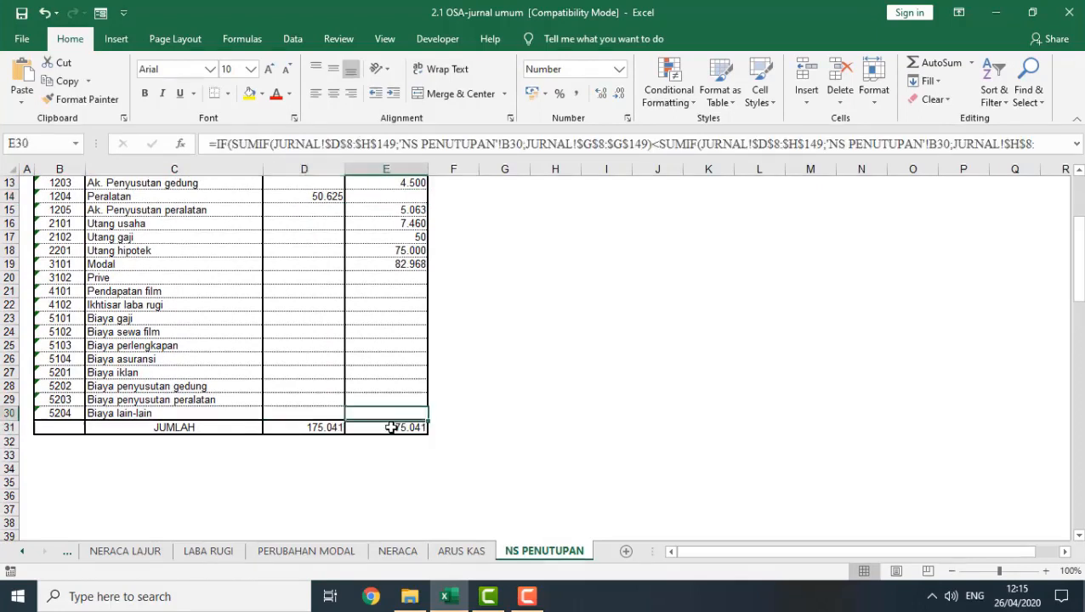